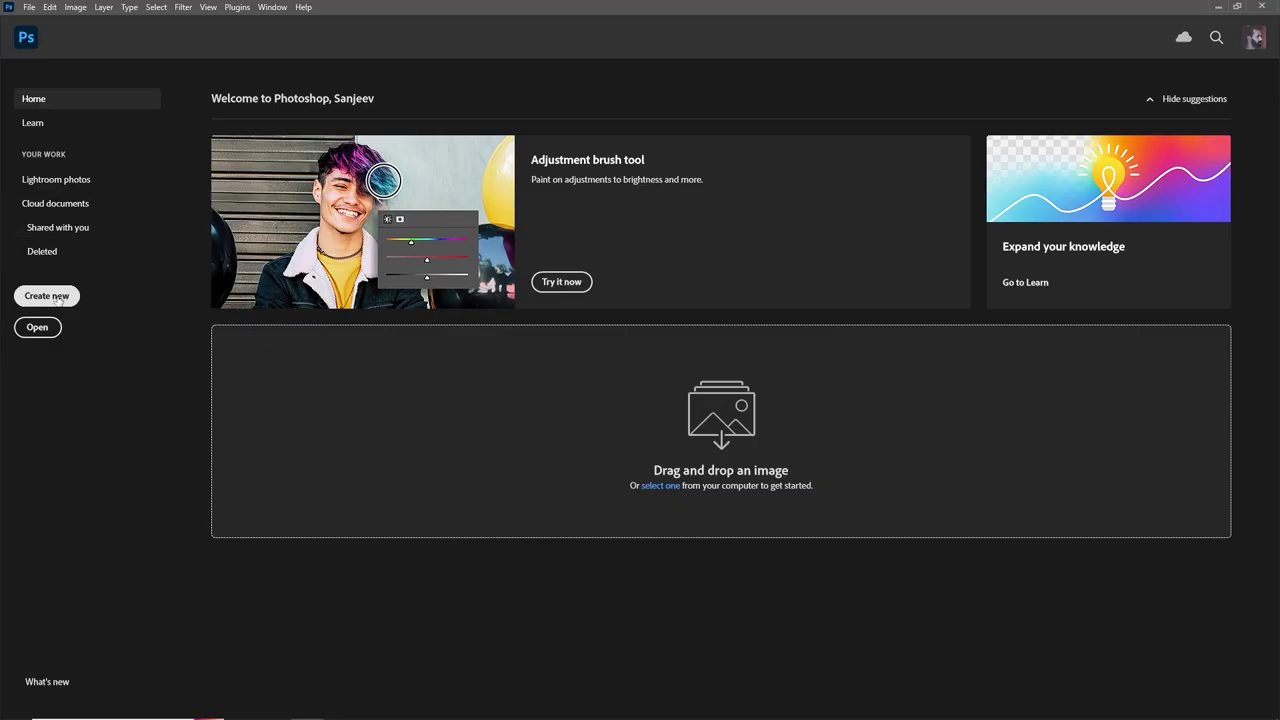
# Create a 1920×1080 document and place the thumbs-up man photo as a rasterized pixel layer
pyautogui.click(47, 296)
pyautogui.write('short_thumbnail')
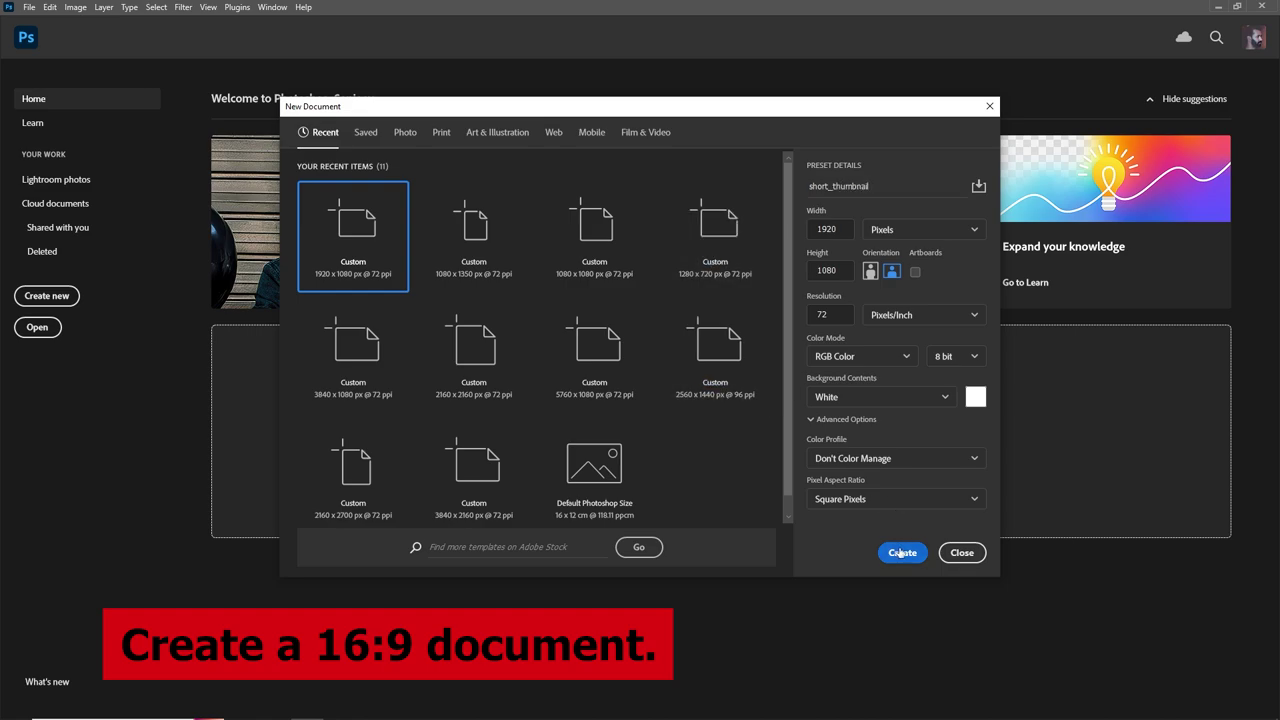
pyautogui.click(901, 552)
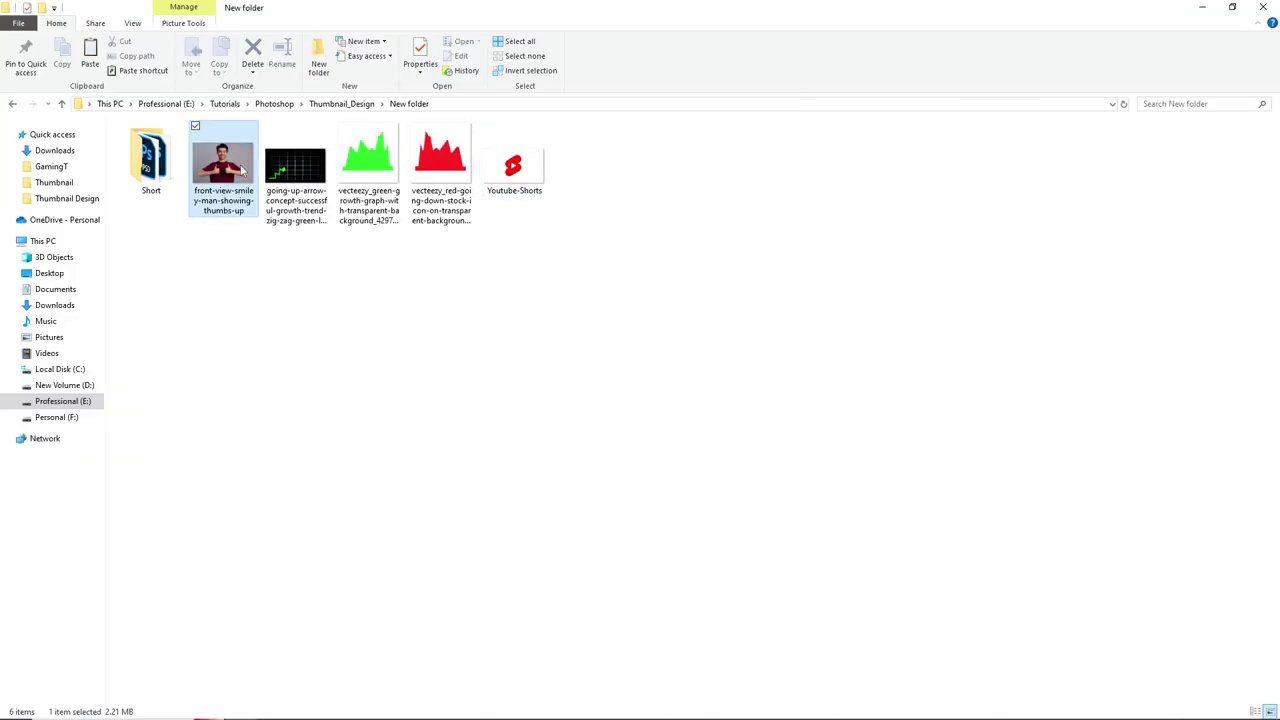
pyautogui.moveTo(220, 165); pyautogui.dragTo(572, 387)
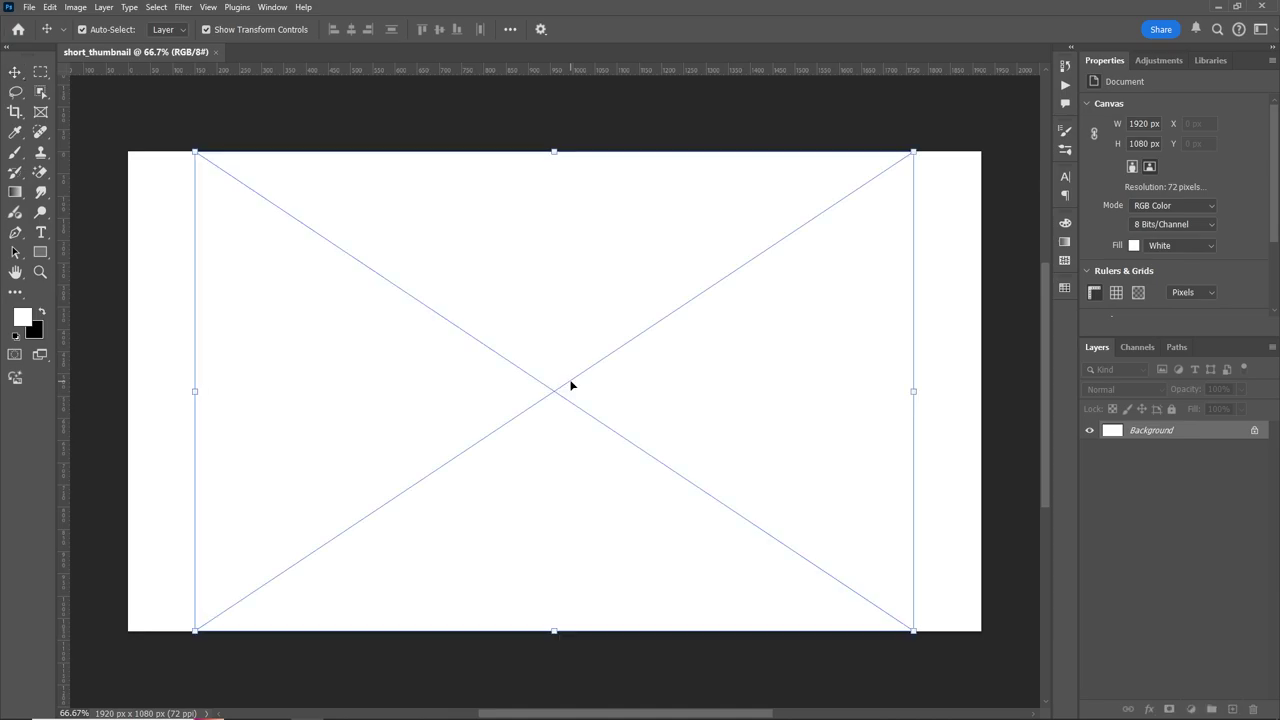
pyautogui.press('Return')
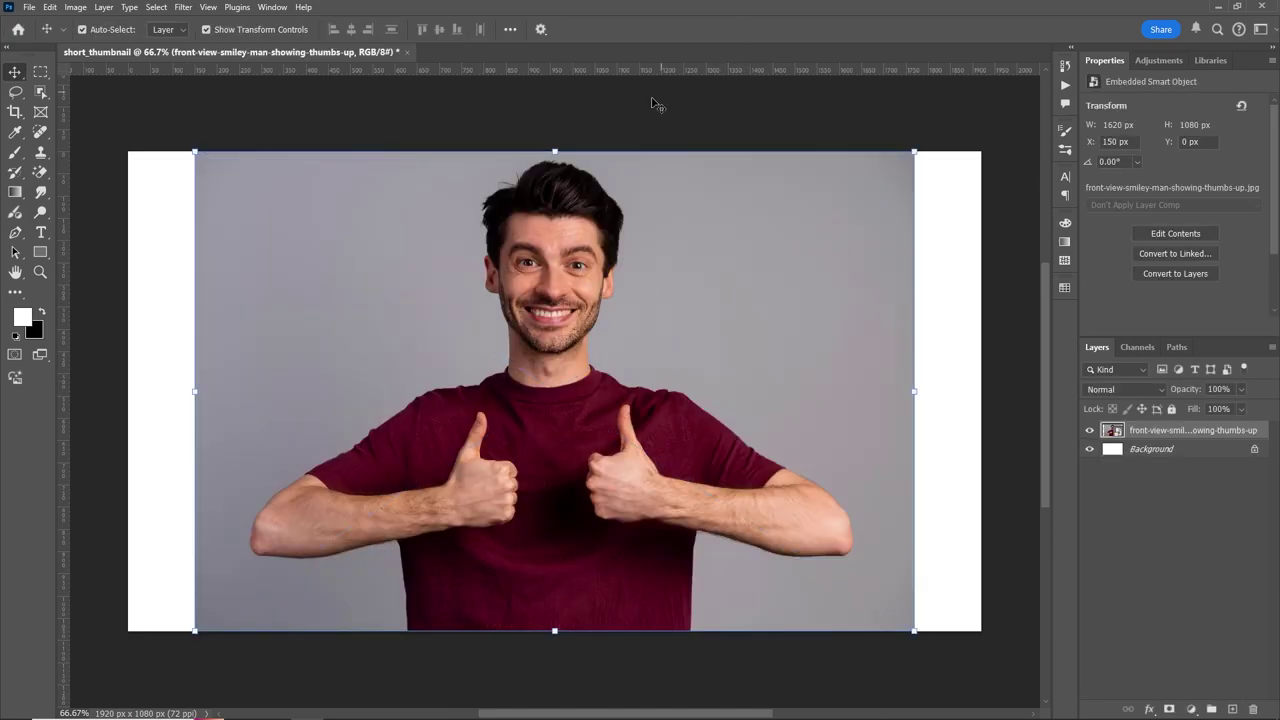
pyautogui.rightClick(1158, 431)
pyautogui.click(931, 650)
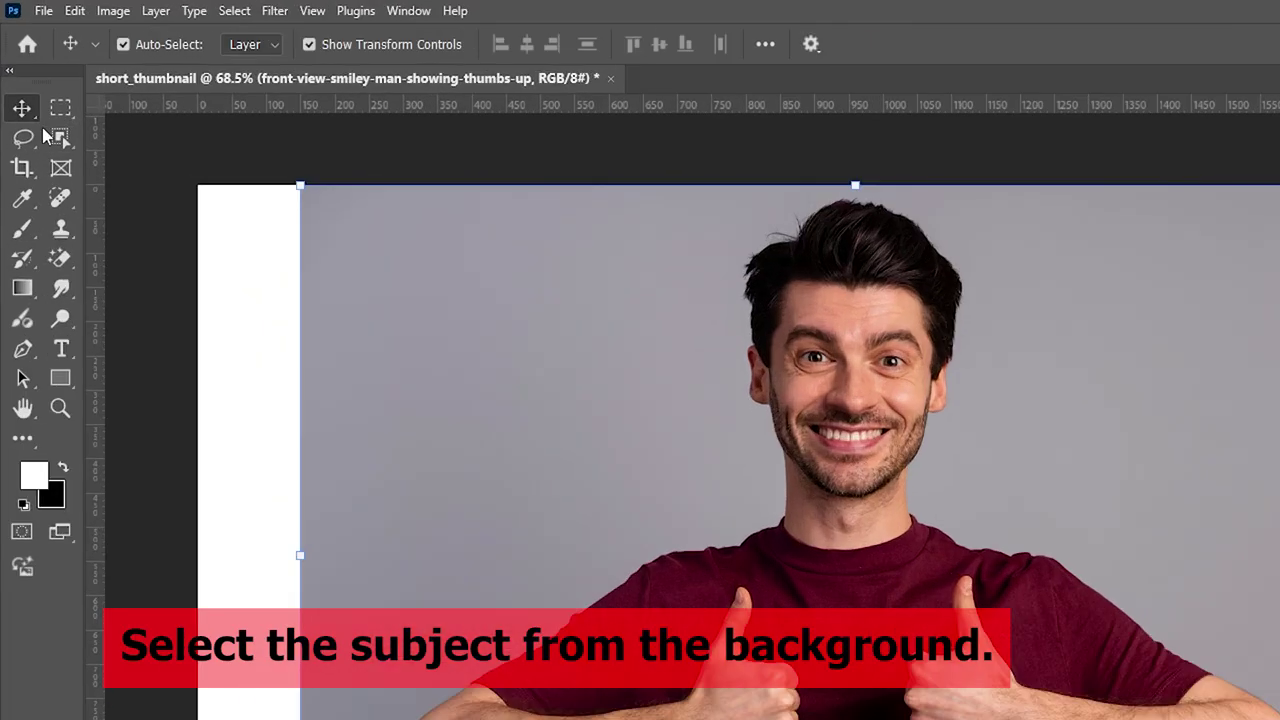
# Select the man automatically with Object Selection's Select Subject
pyautogui.rightClick(60, 137)
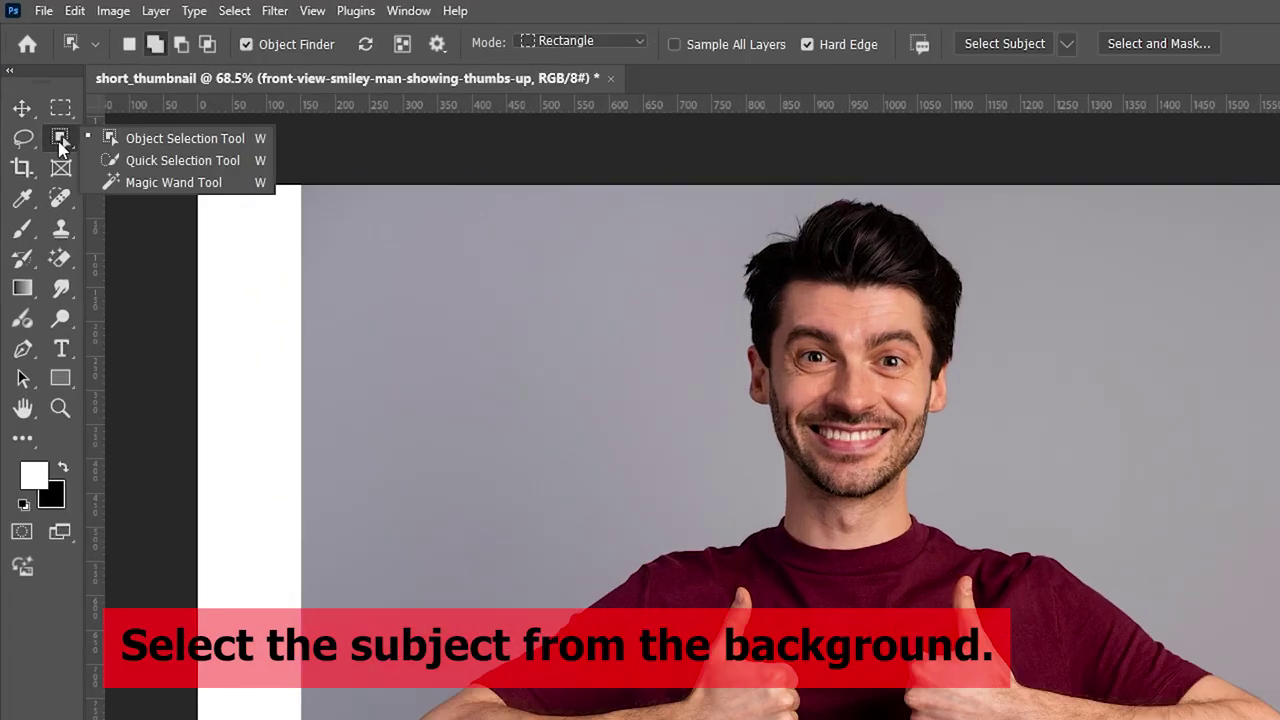
pyautogui.click(140, 135)
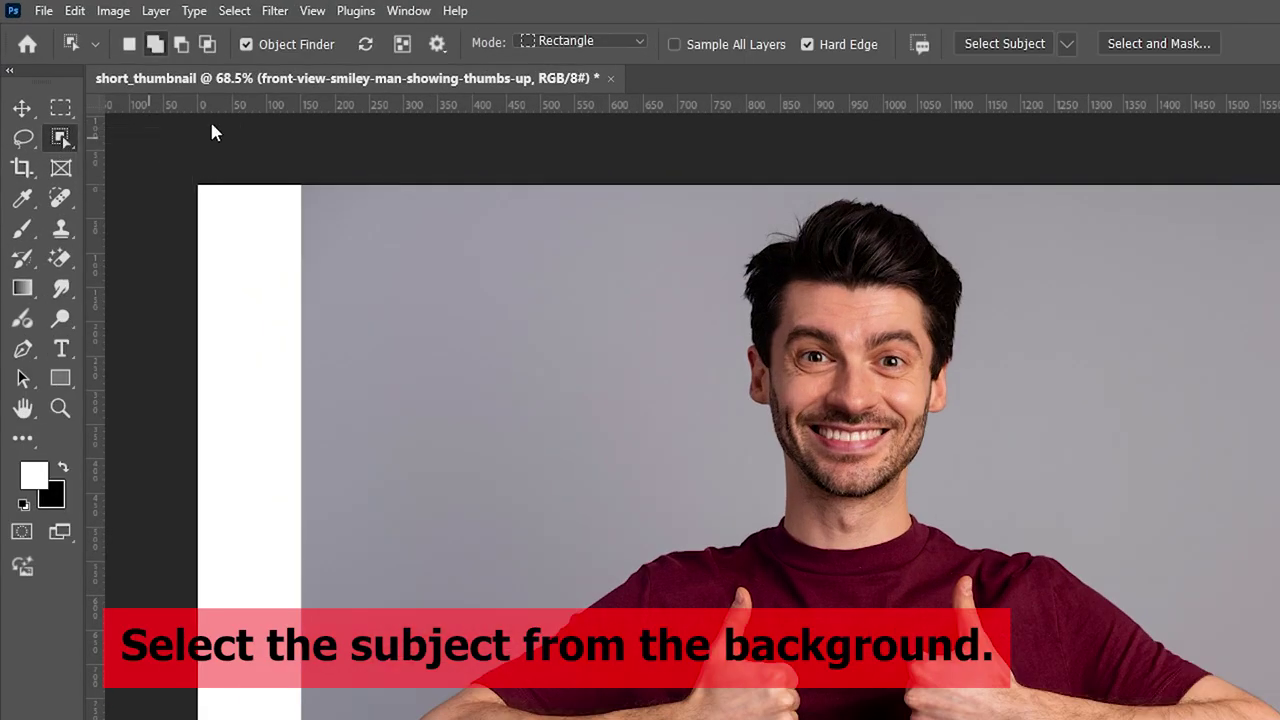
pyautogui.click(1030, 46)
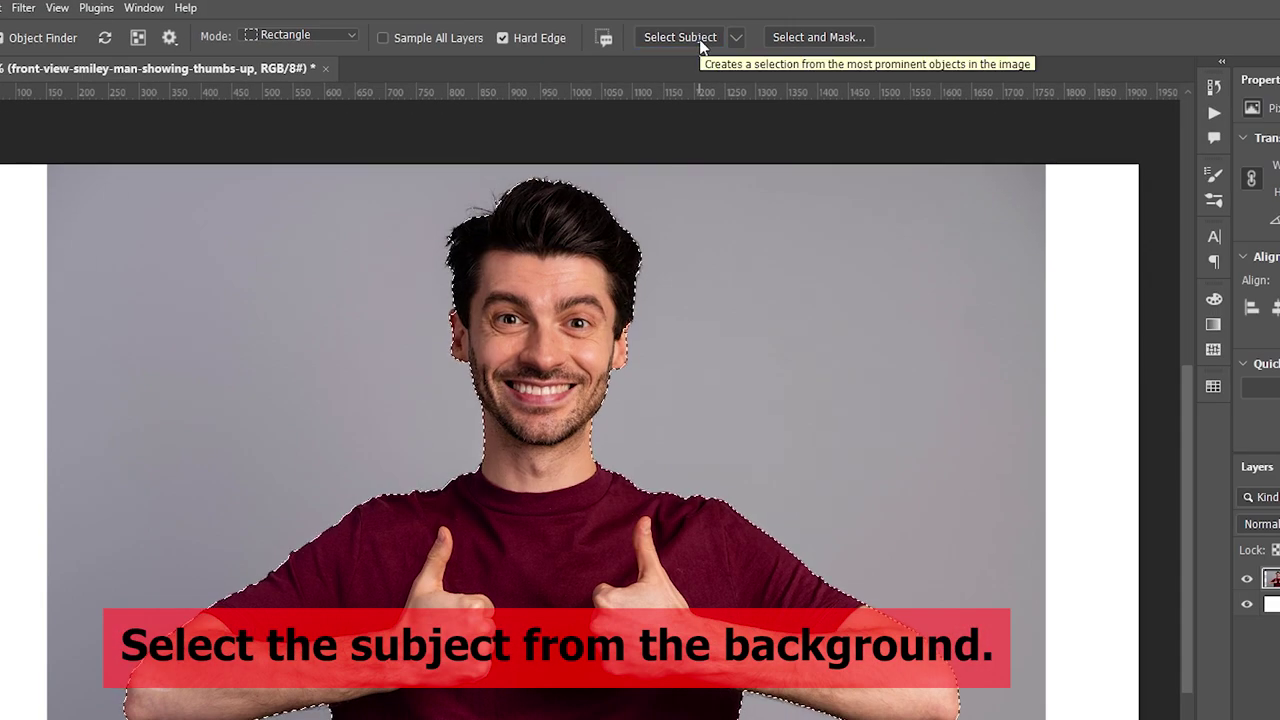
# Refine the edges in Select and Mask (Contrast 8%, Shift Edge -2%), outputting a New Layer with Layer Mask
pyautogui.click(786, 37)
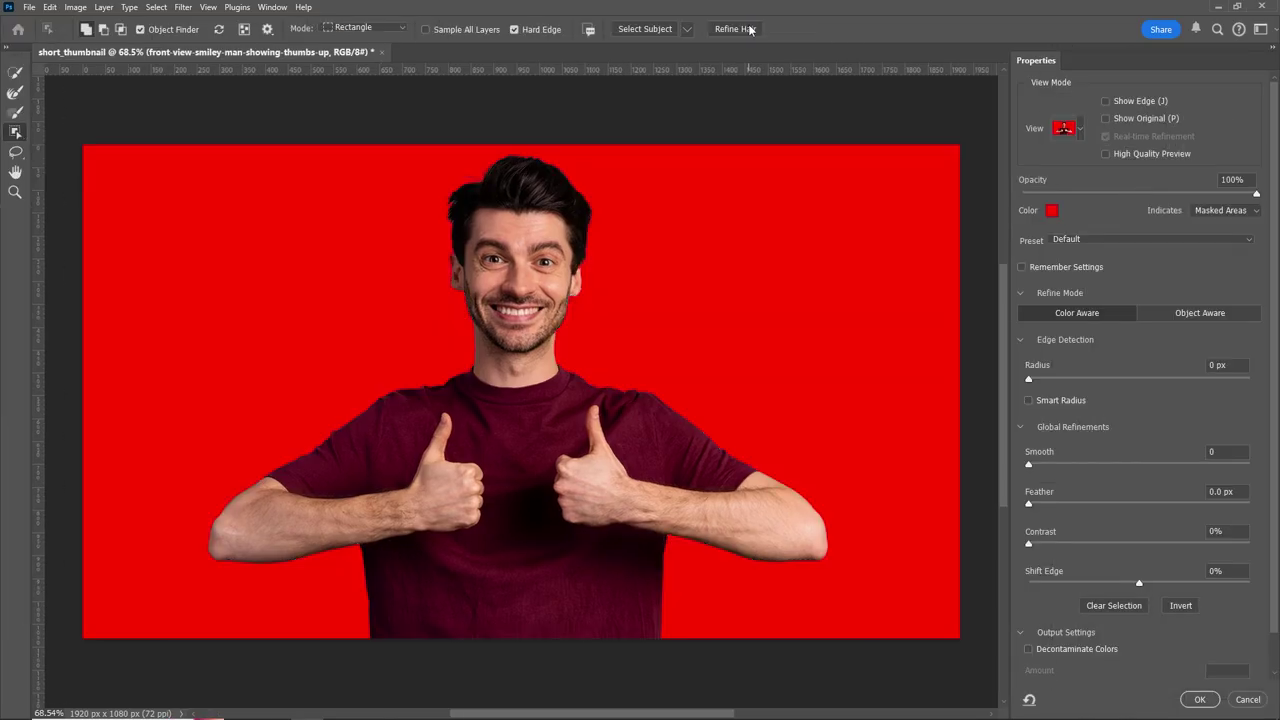
pyautogui.press('w')
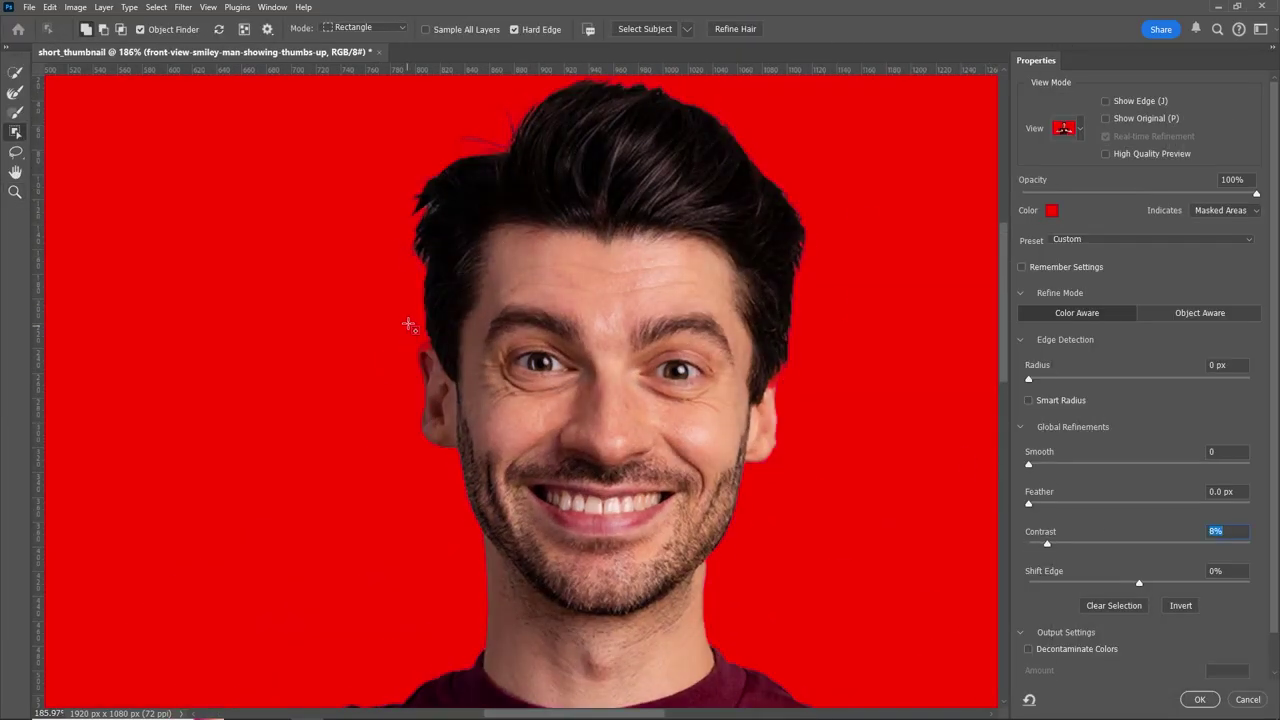
pyautogui.press('r')
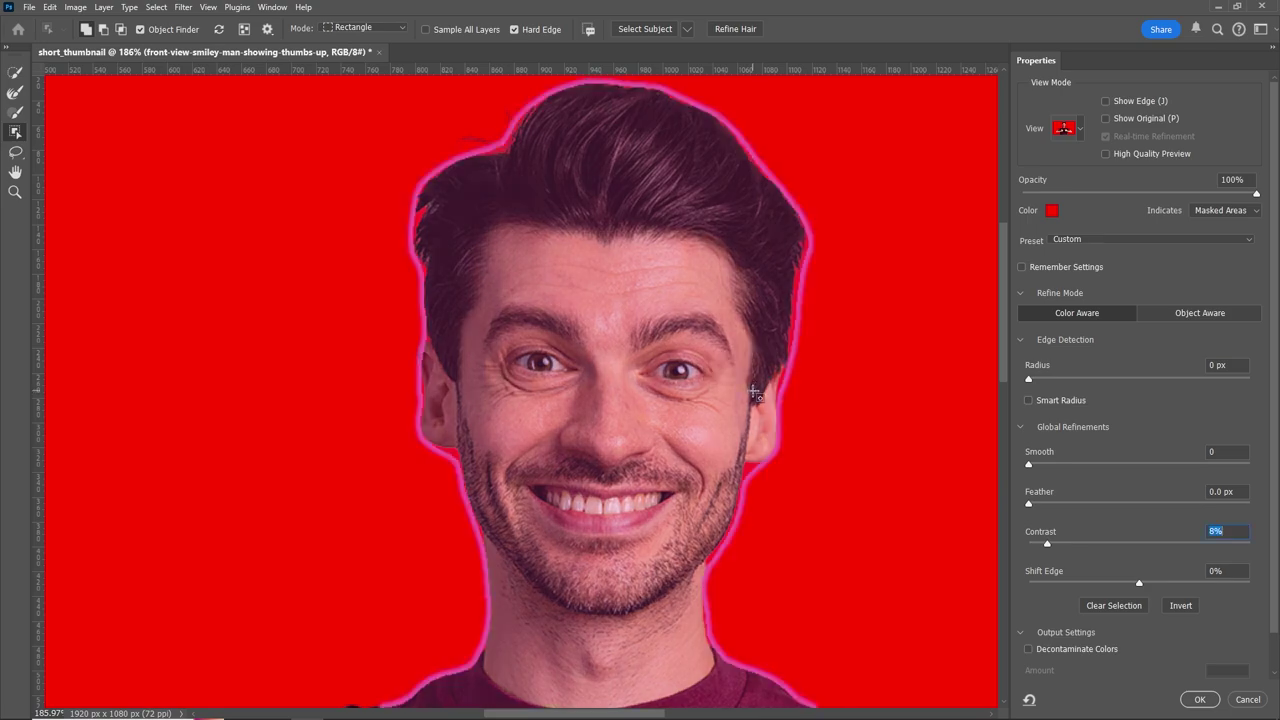
pyautogui.scroll(5, 694, 376)
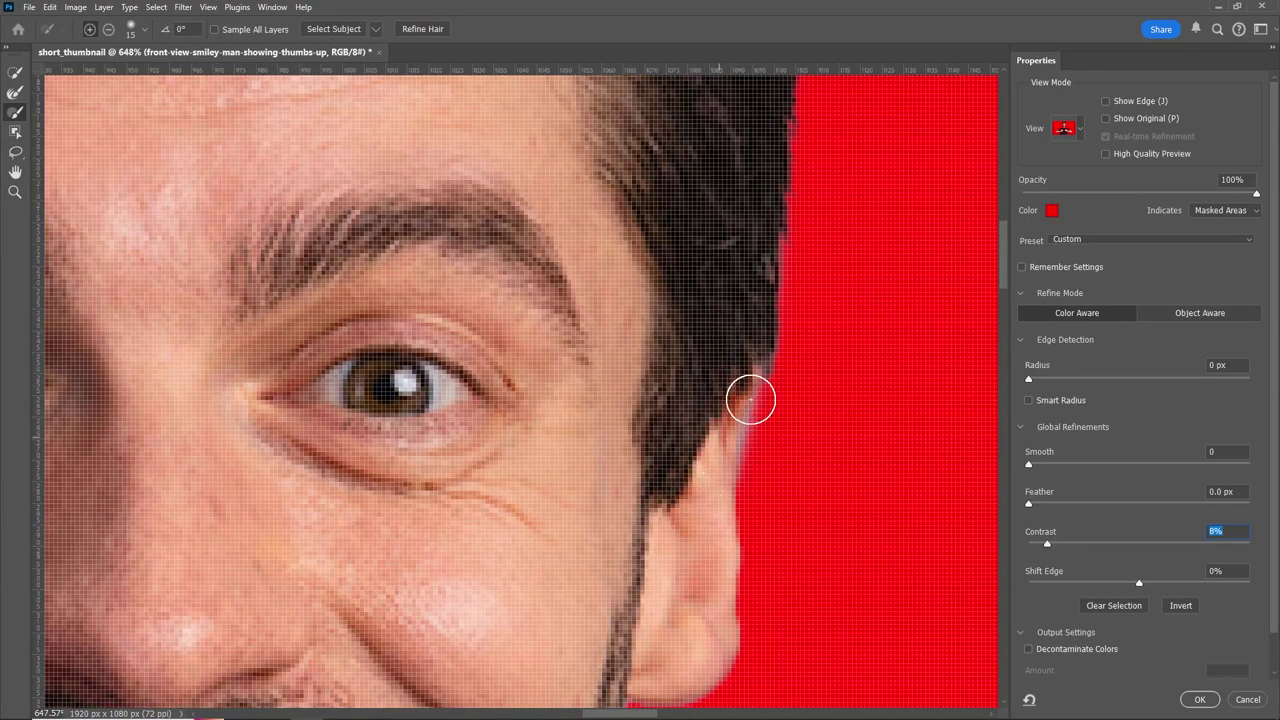
pyautogui.scroll(-10, 750, 400)
pyautogui.scroll(-2, 750, 400)
pyautogui.moveTo(1138, 582); pyautogui.dragTo(1136, 582)
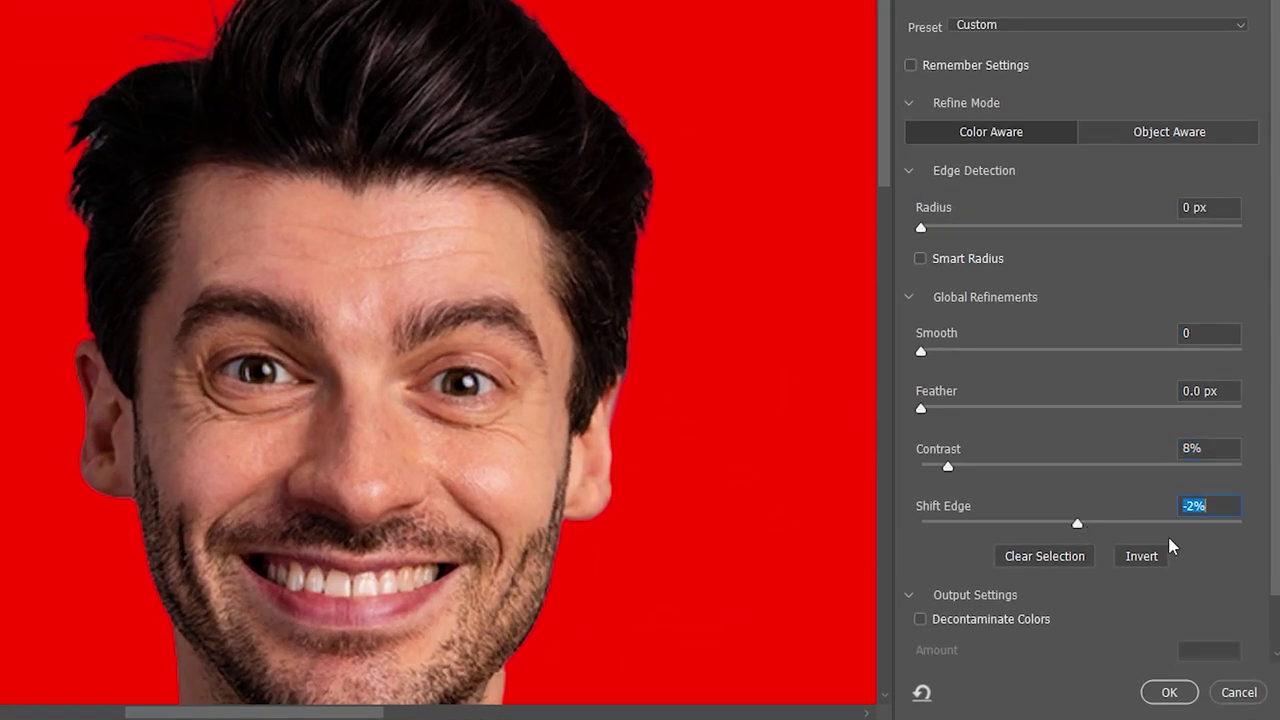
pyautogui.scroll(-3, 1274, 594)
pyautogui.click(1128, 643)
pyautogui.click(1117, 673)
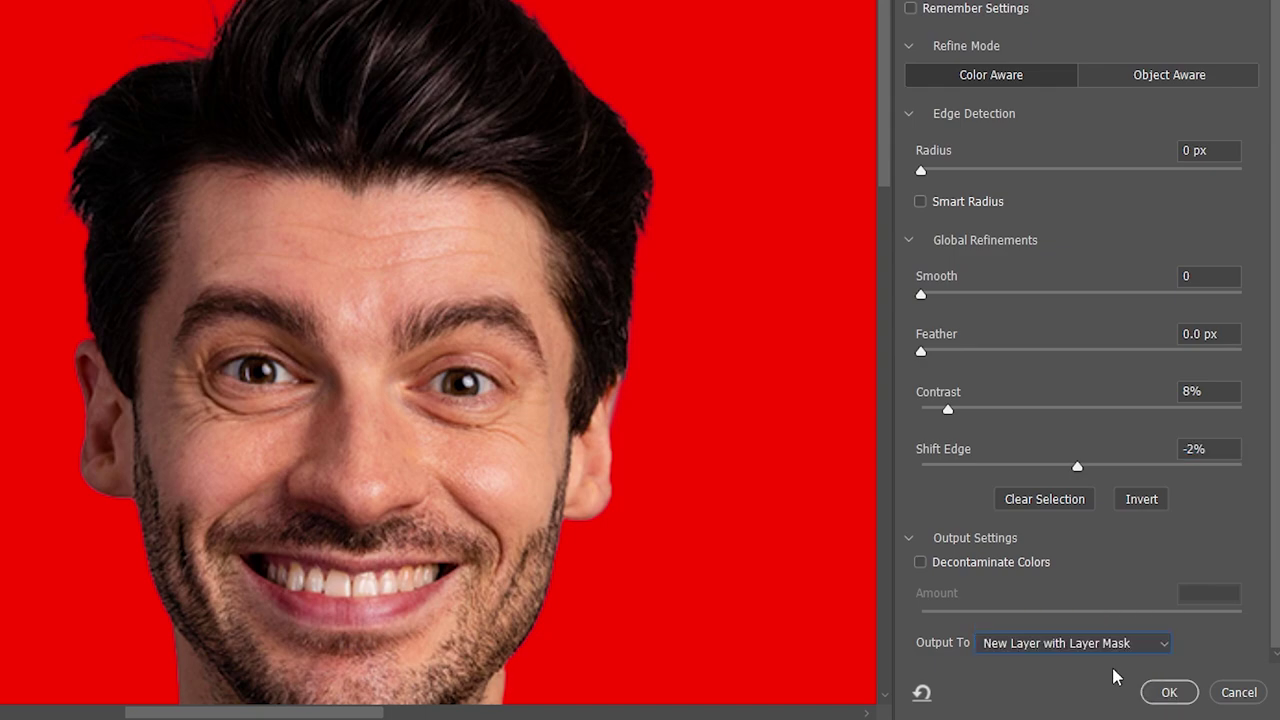
pyautogui.click(1169, 693)
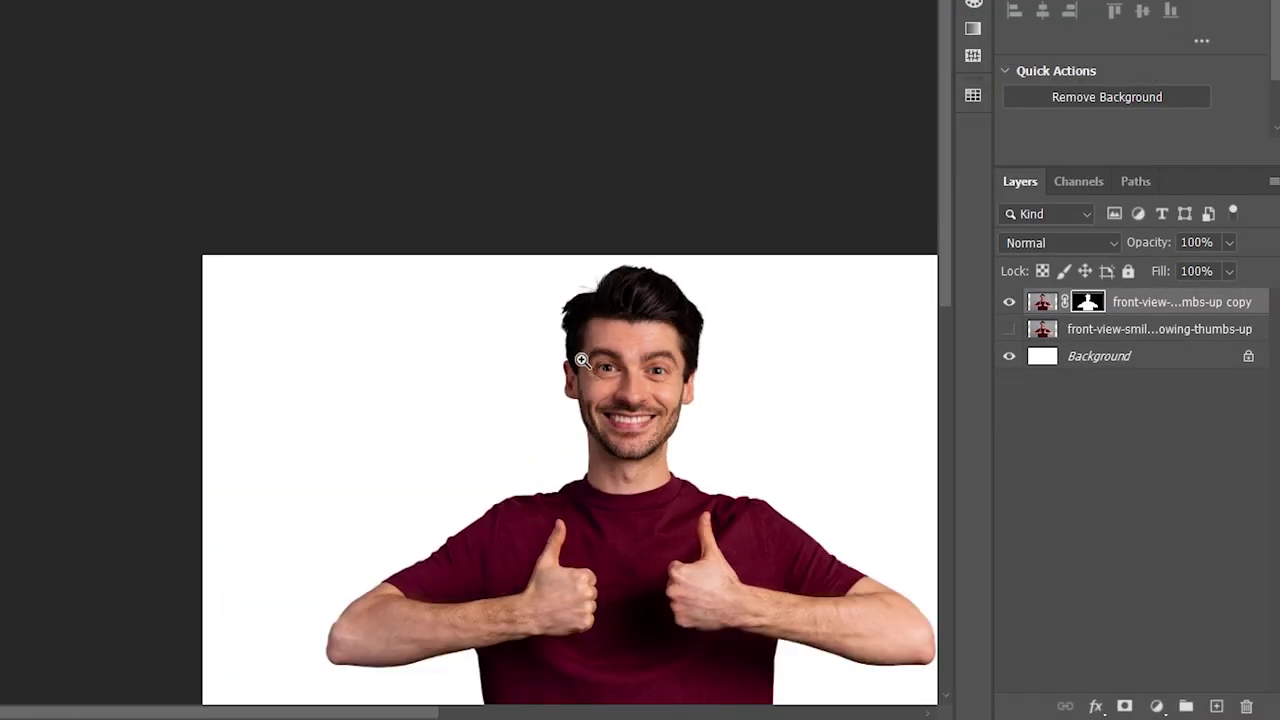
# Delete the original photo layer and create a new group named Bg
pyautogui.click(1182, 450)
pyautogui.click(1251, 707)
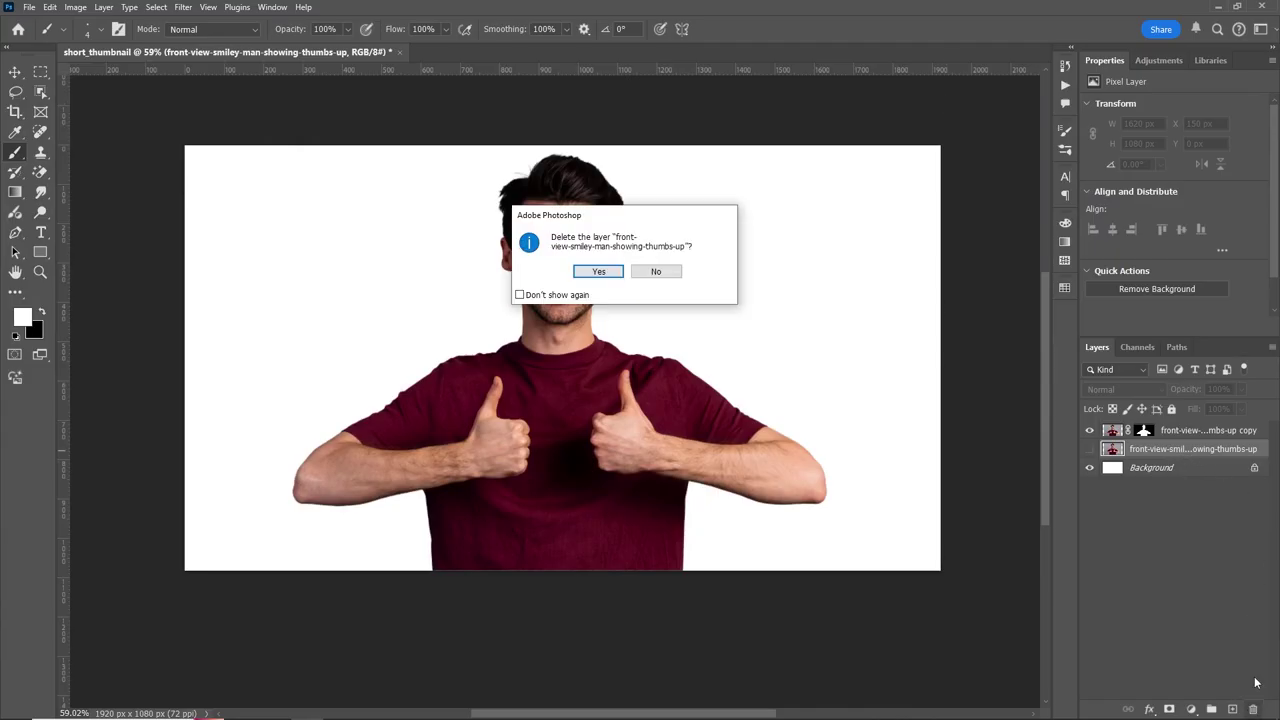
pyautogui.click(598, 271)
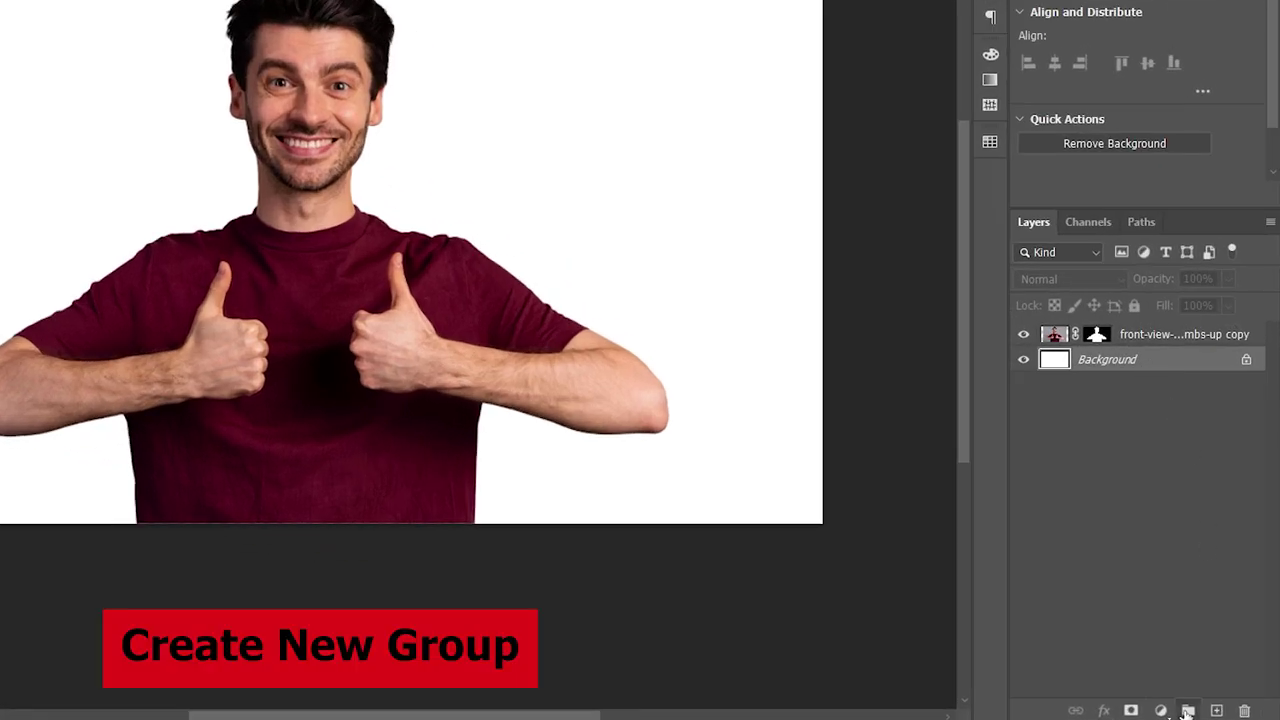
pyautogui.click(1187, 710)
pyautogui.write('Bg')
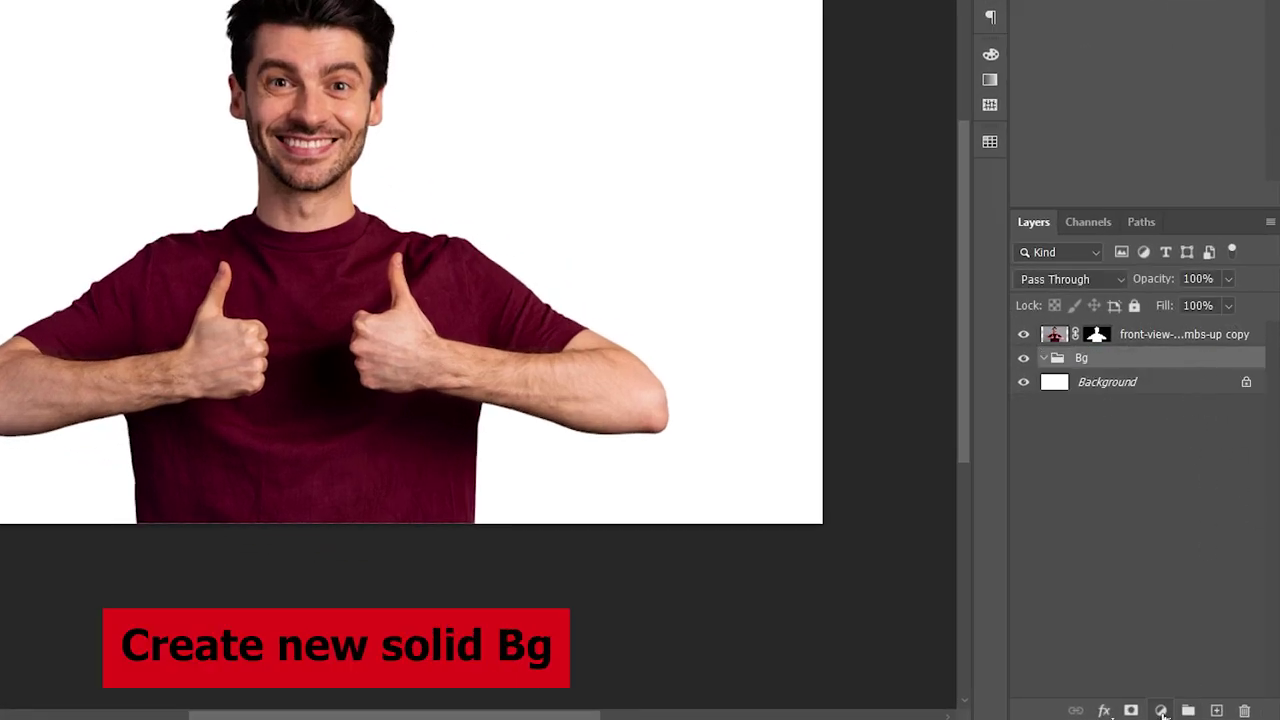
# Add a black Solid Color fill layer inside the Bg group
pyautogui.click(1160, 710)
pyautogui.click(1179, 400)
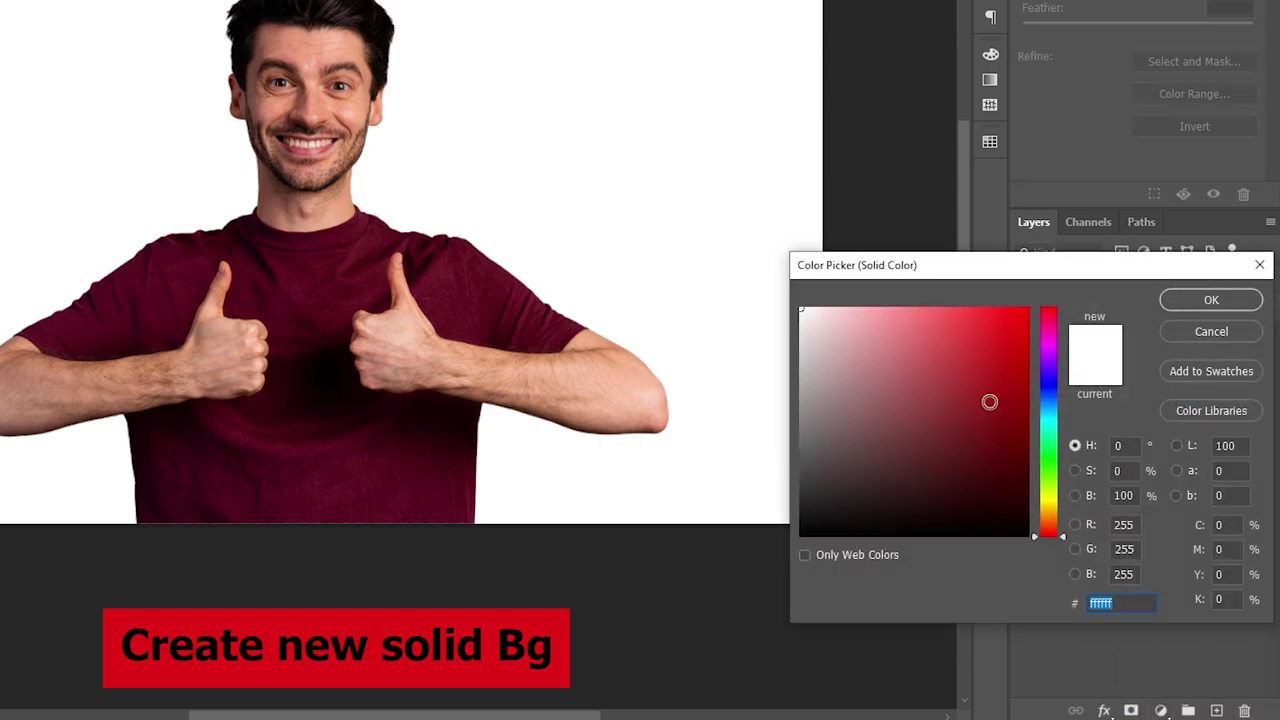
pyautogui.moveTo(1029, 530); pyautogui.dragTo(1031, 541)
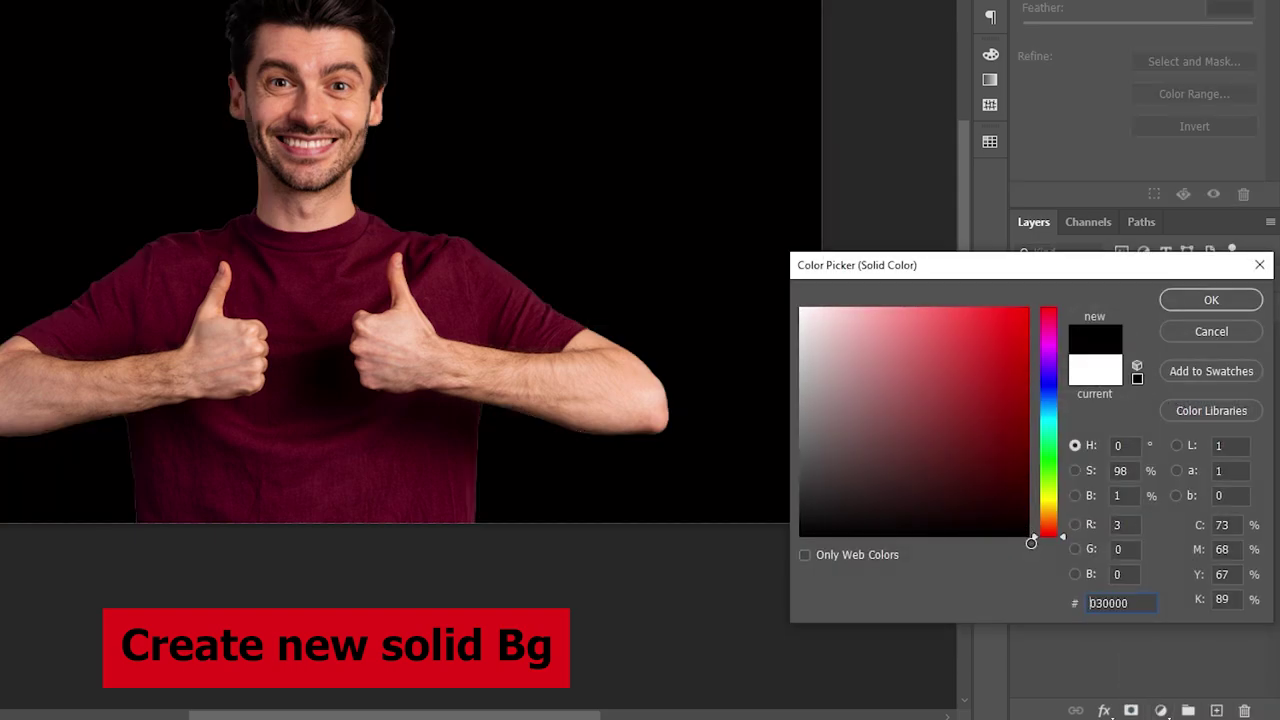
pyautogui.click(1198, 301)
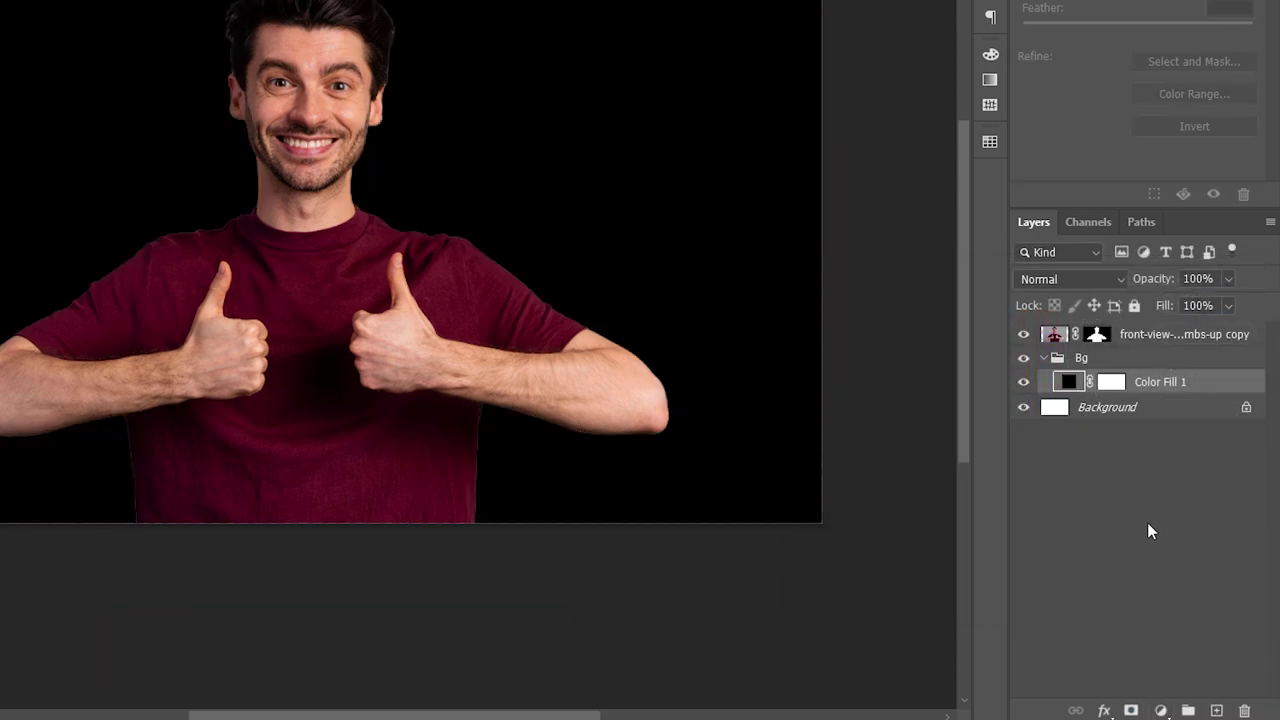
# Add a Gradient Map using the red Highlight Gradients preset, plus an empty layer above Color Fill 1
pyautogui.click(1162, 710)
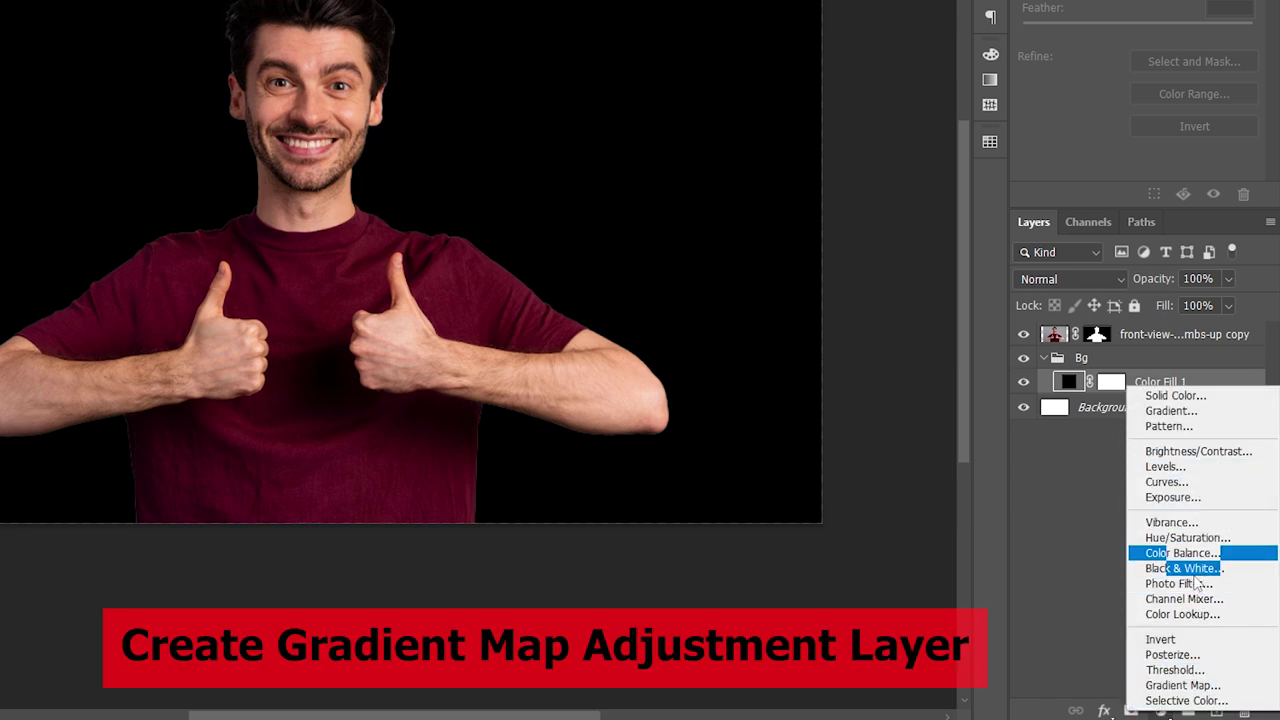
pyautogui.click(1190, 685)
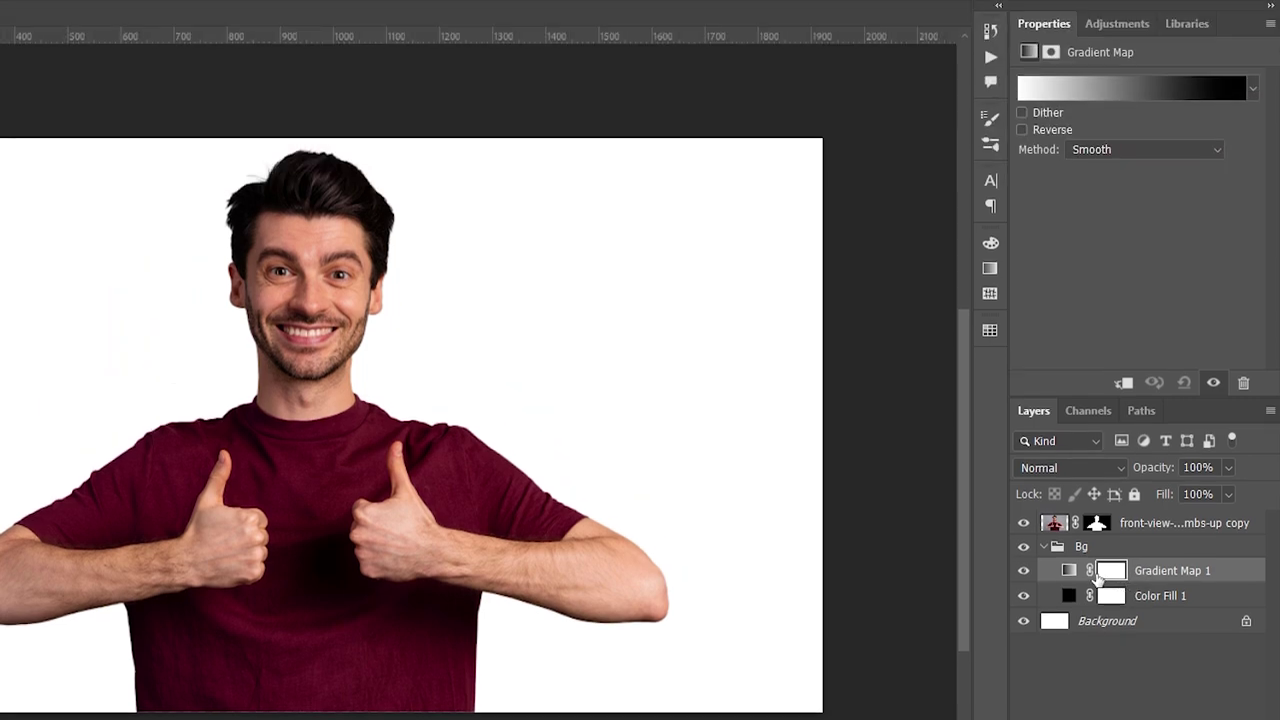
pyautogui.click(1148, 88)
pyautogui.scroll(-3, 1117, 287)
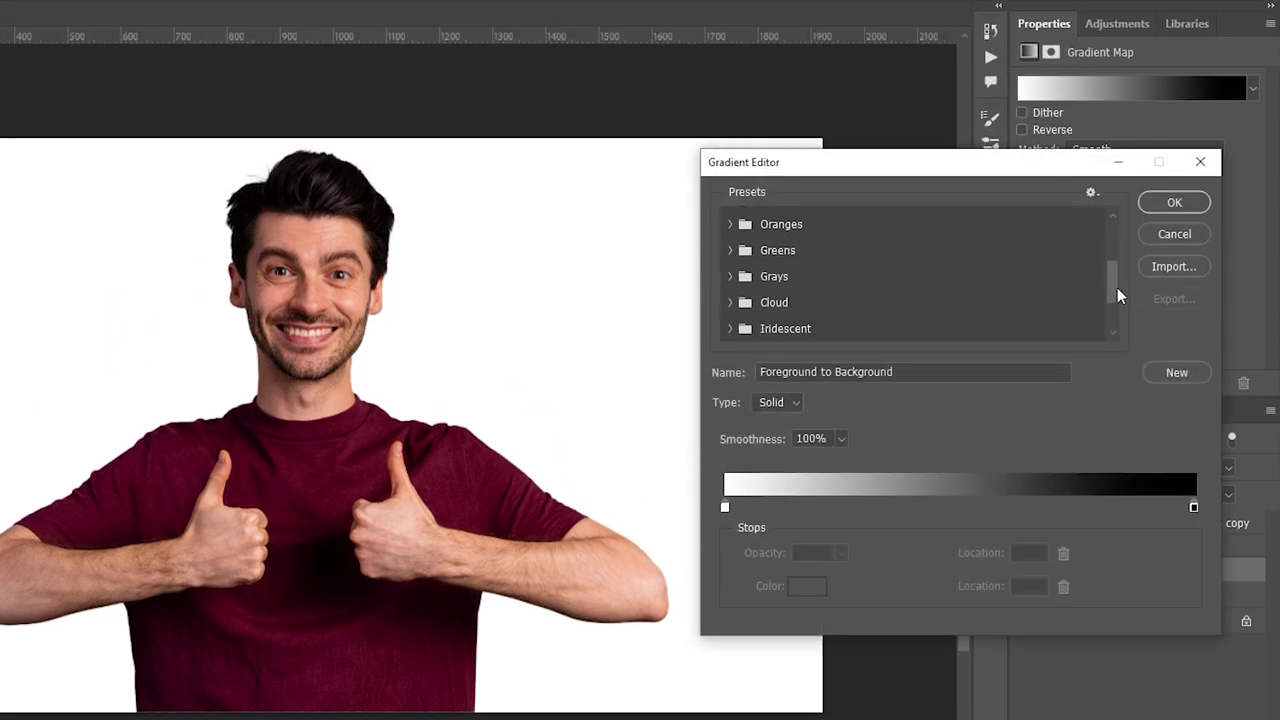
pyautogui.scroll(-1, 1117, 331)
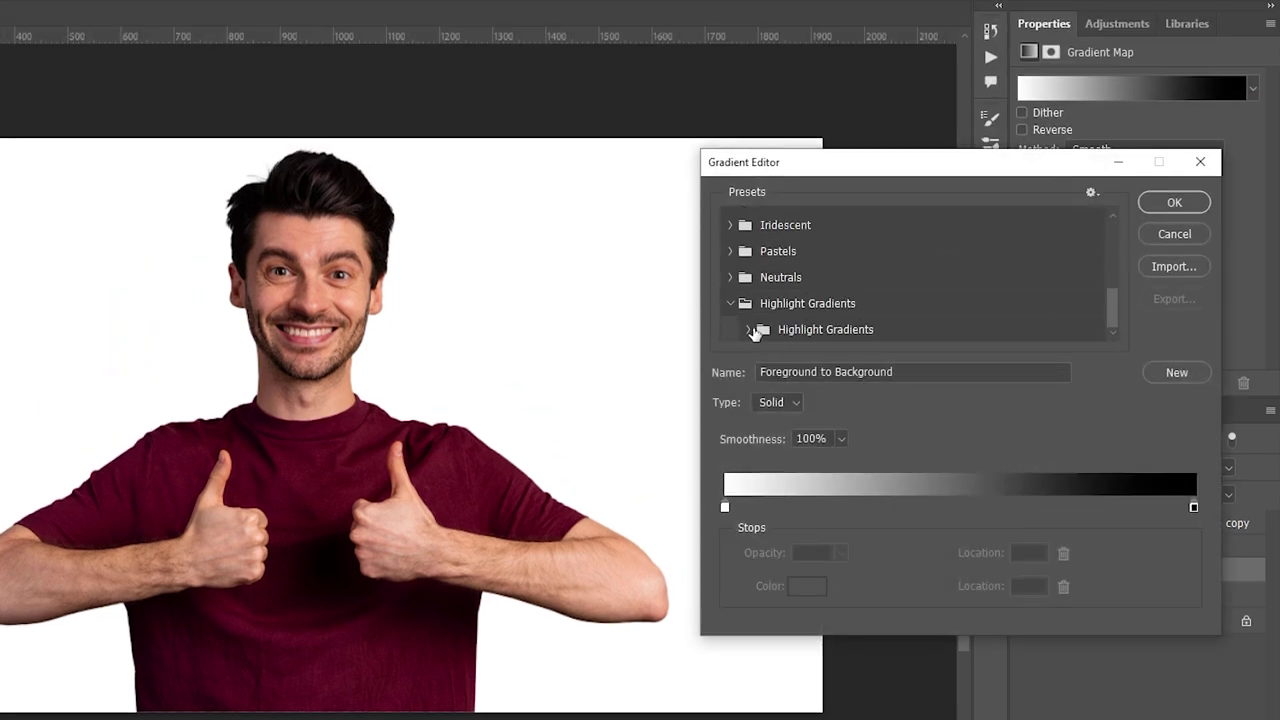
pyautogui.scroll(-1, 1111, 342)
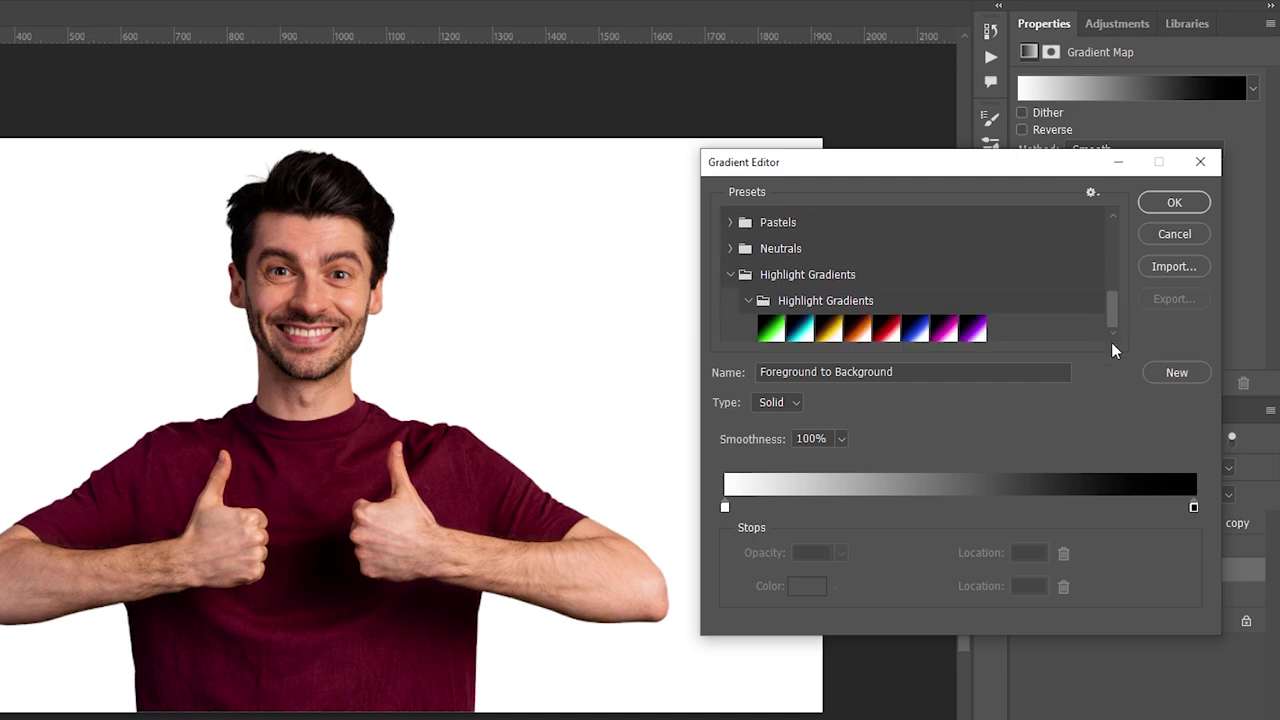
pyautogui.click(886, 331)
pyautogui.click(1166, 206)
pyautogui.click(1171, 596)
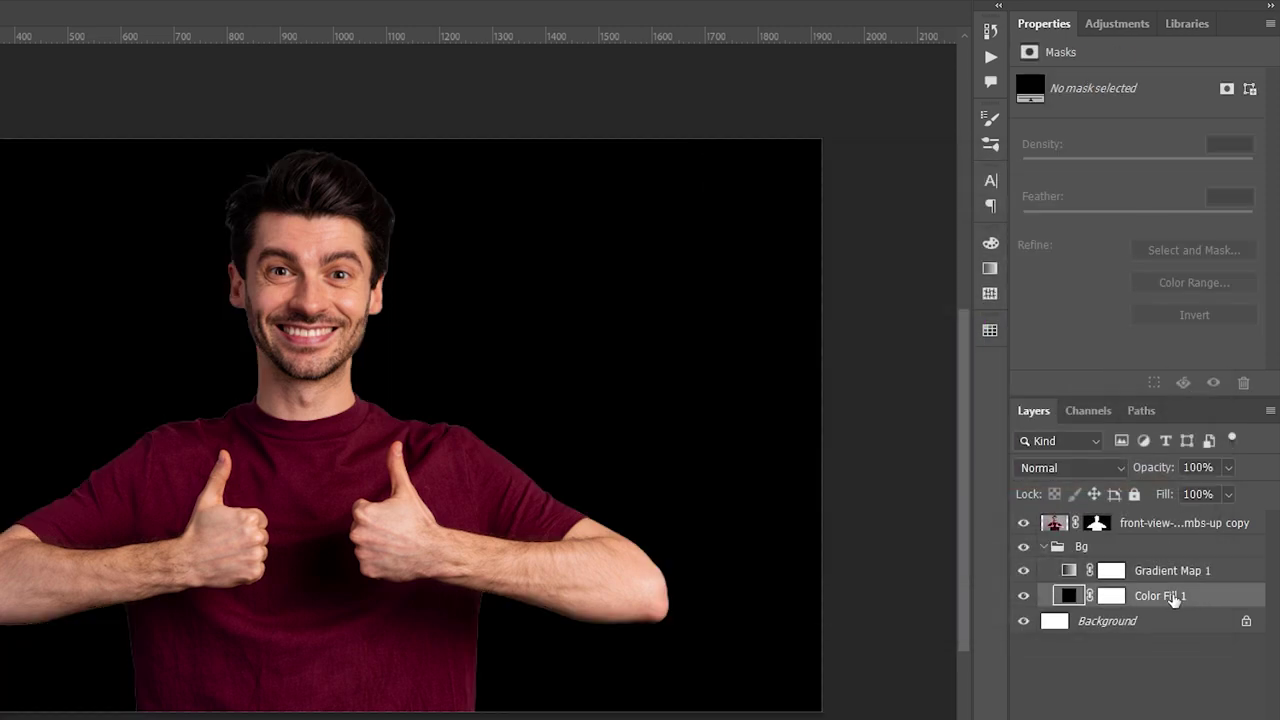
pyautogui.click(1217, 708)
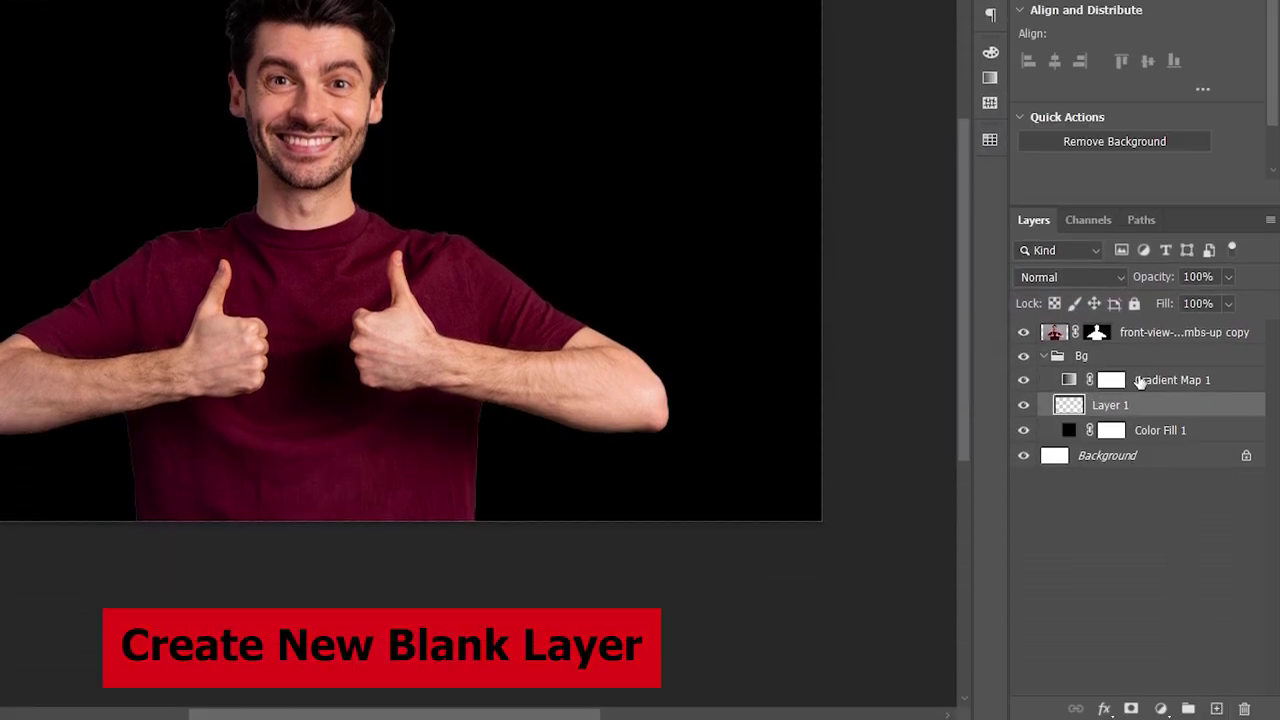
# Clip Gradient Map 1 to Layer 1 and set Layer 1 to Screen blending
pyautogui.doubleClick(1140, 381)
pyautogui.keyDown('alt'); pyautogui.click(1152, 389); pyautogui.keyUp('alt')
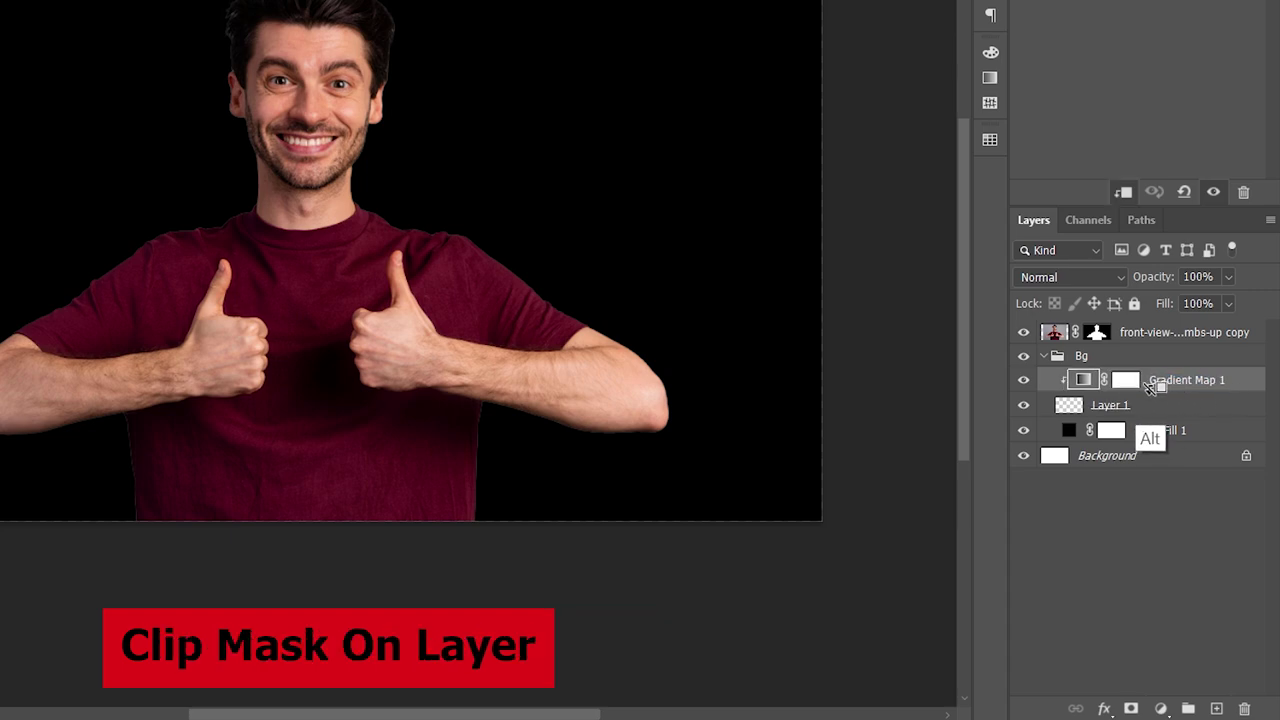
pyautogui.click(1069, 408)
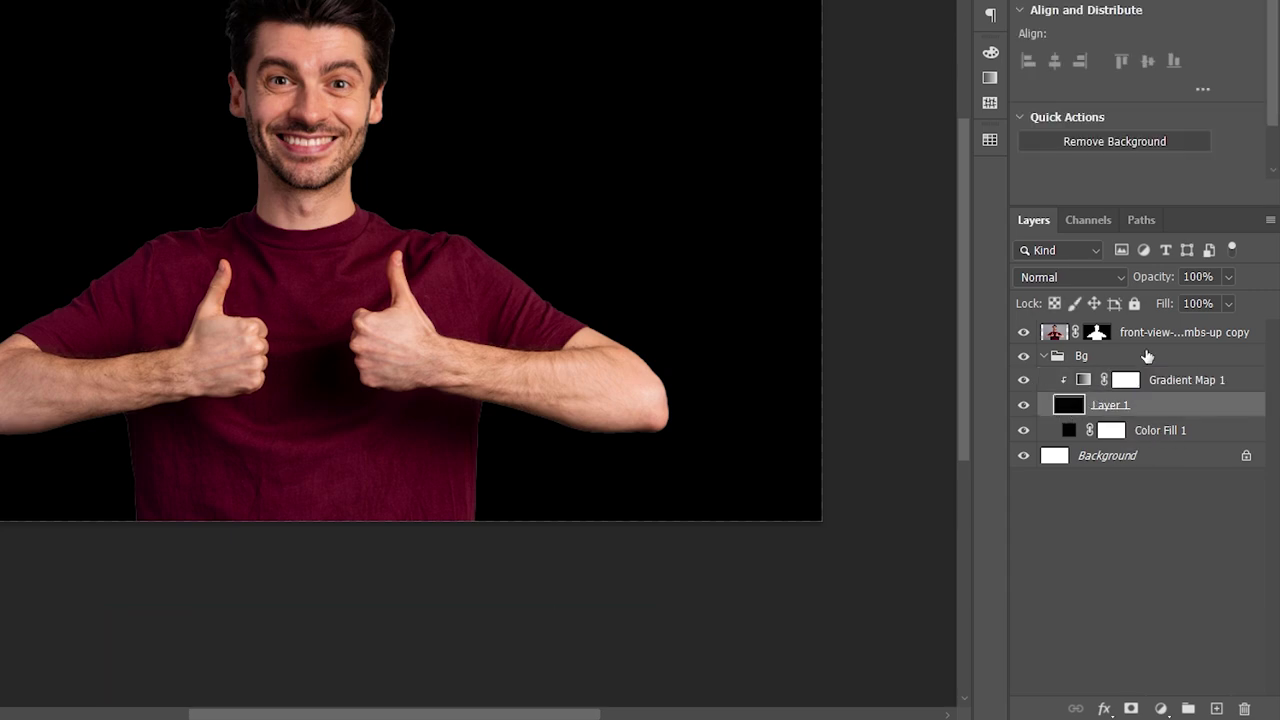
pyautogui.click(1101, 287)
pyautogui.click(1058, 380)
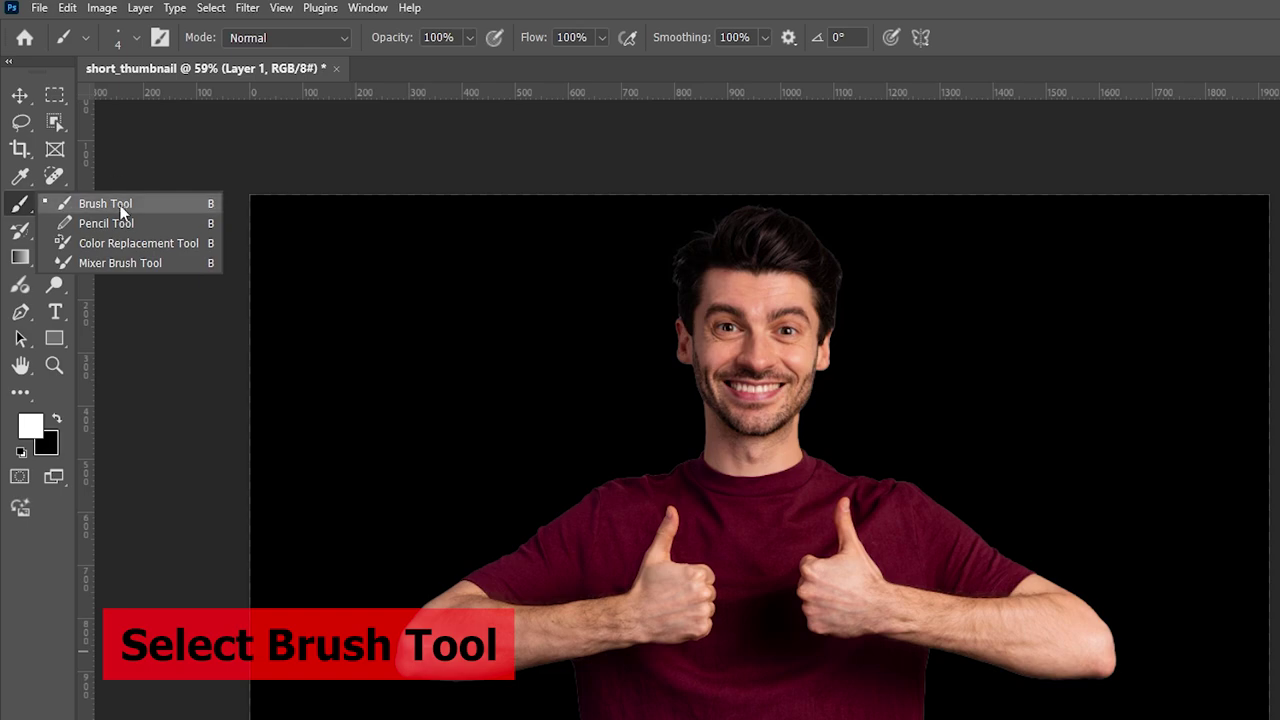
# Dab a glow behind the man with a 1600 px soft brush, then again at 94% opacity
pyautogui.click(120, 207)
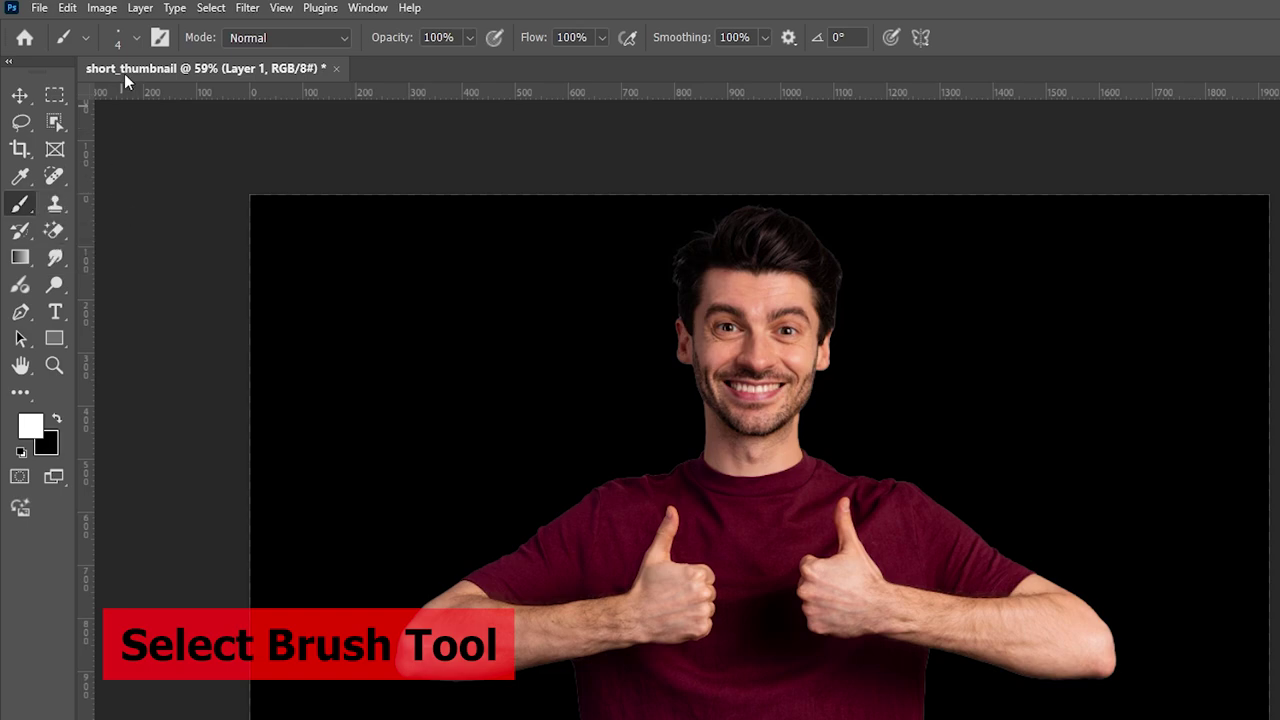
pyautogui.click(120, 38)
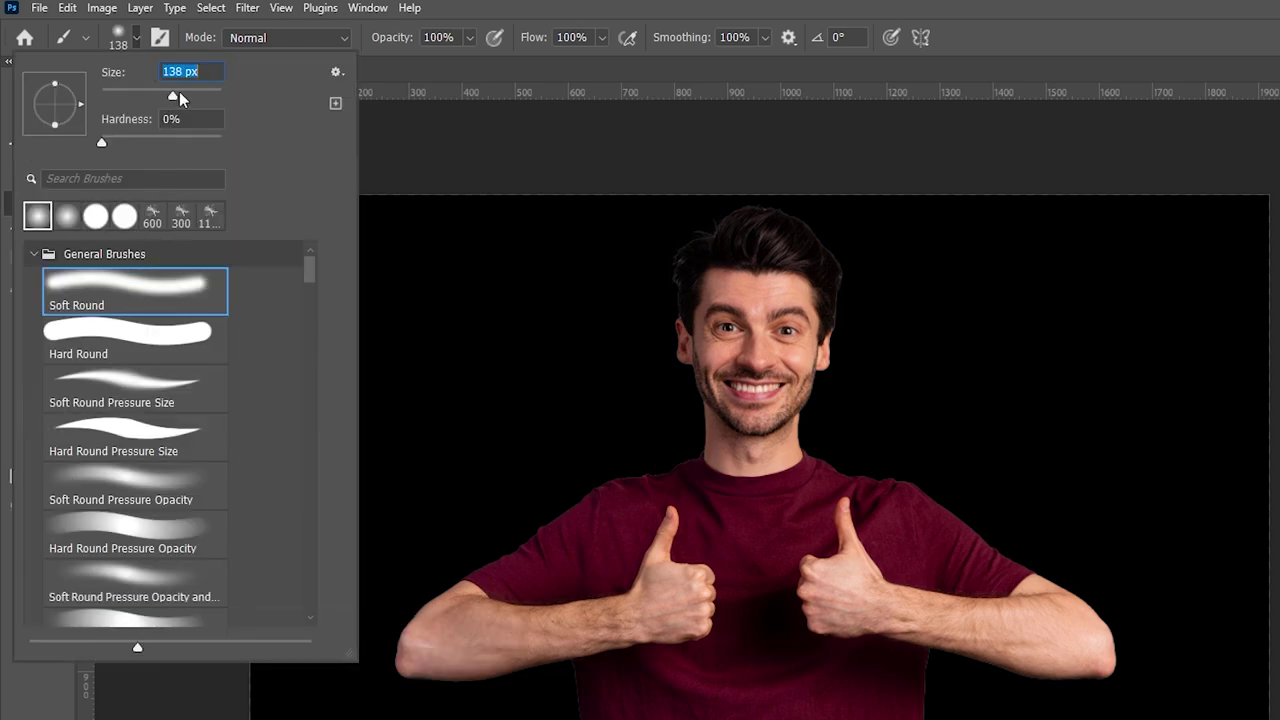
pyautogui.write('1600')
pyautogui.press('Return')
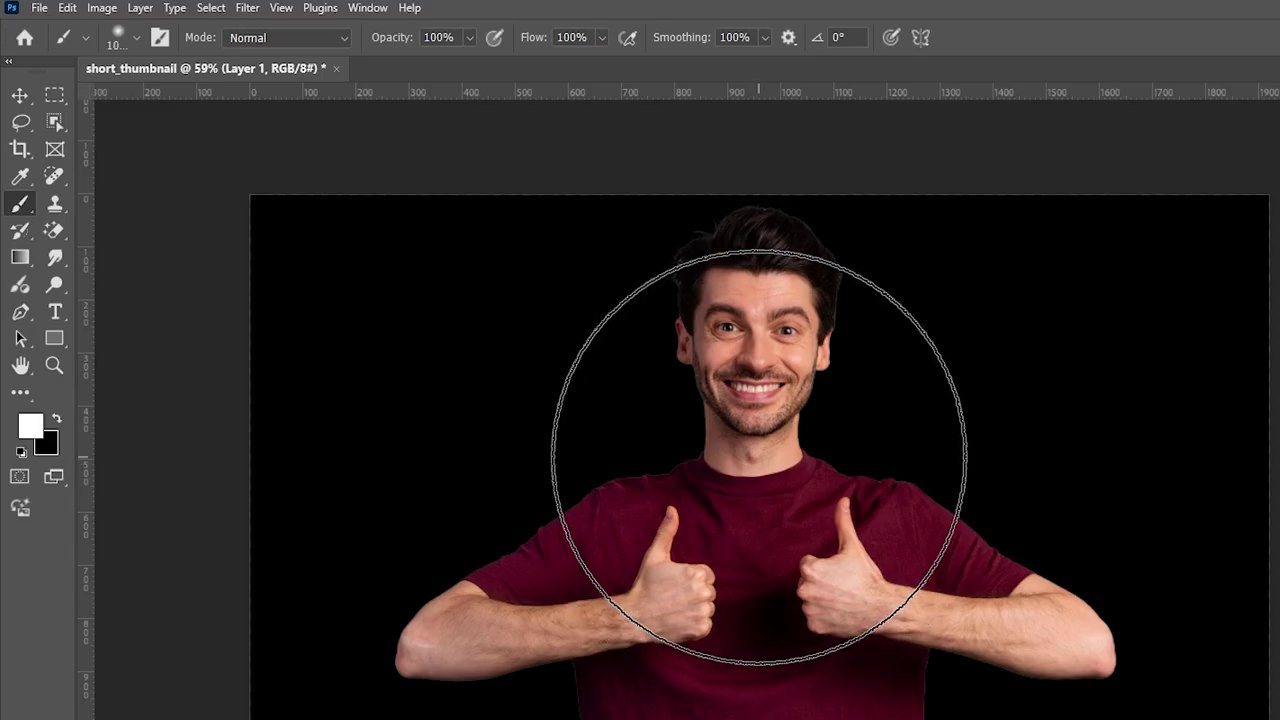
pyautogui.click(563, 341)
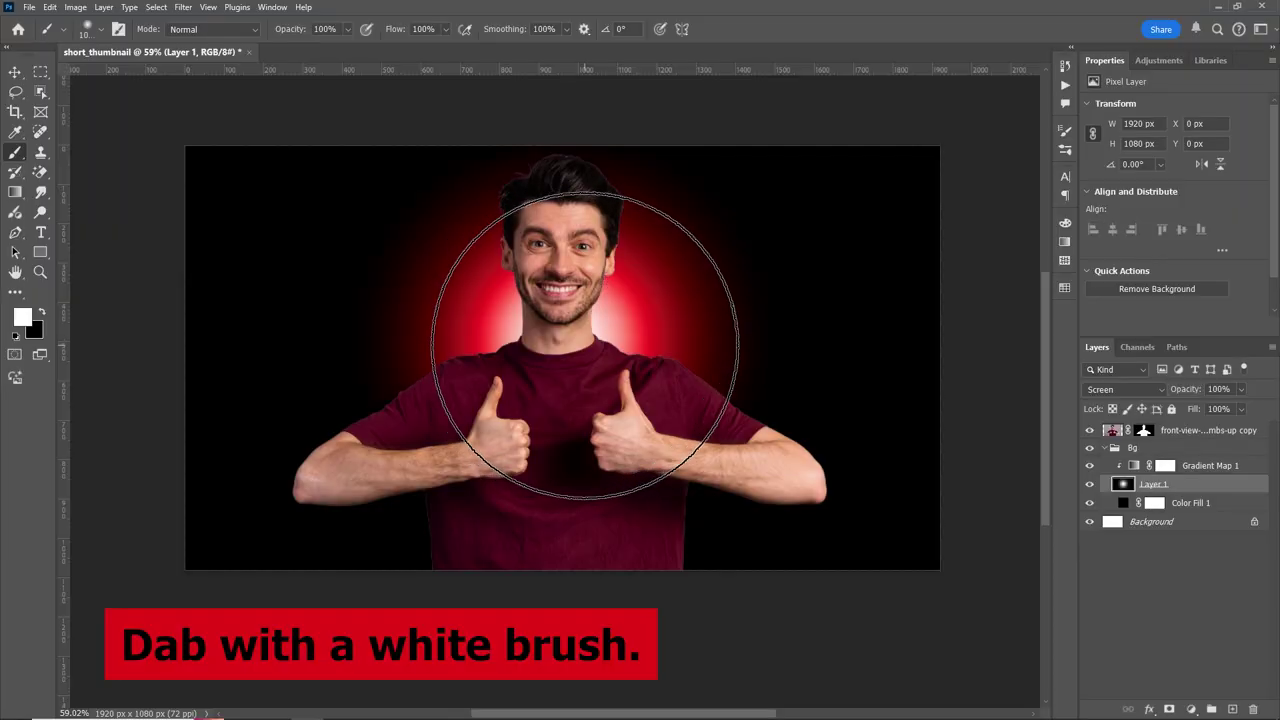
pyautogui.press('9')
pyautogui.press('4')
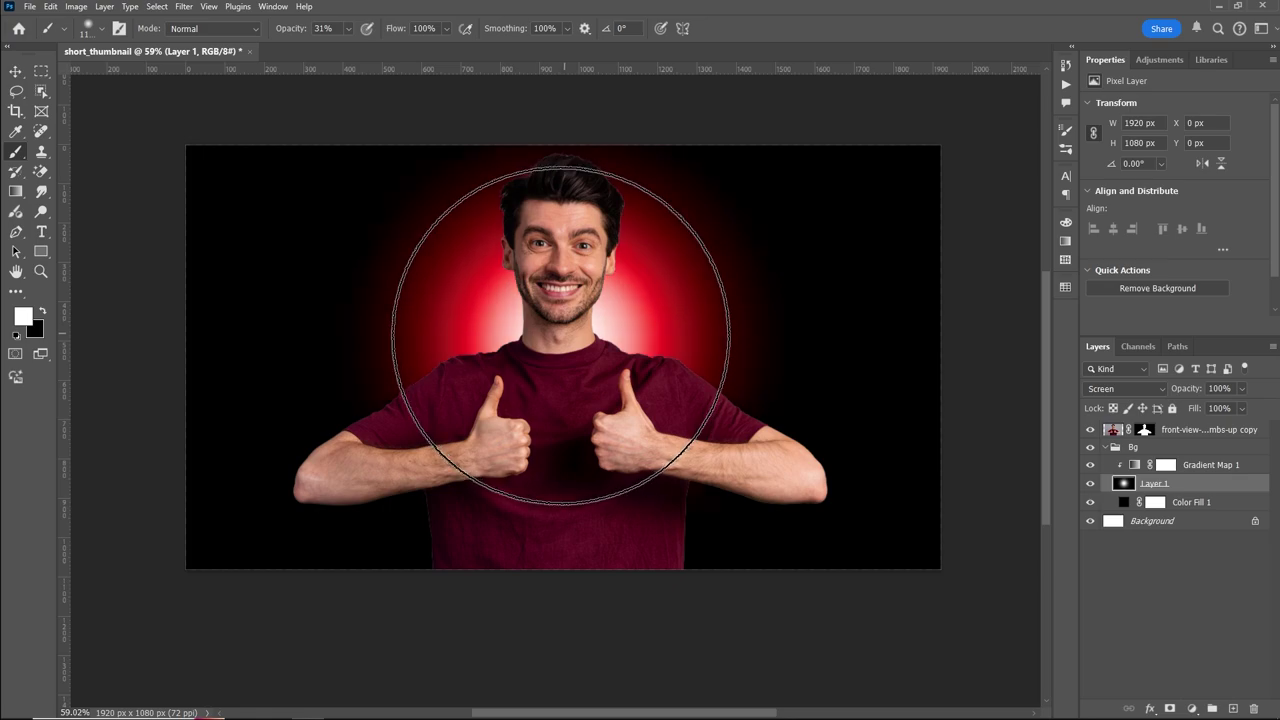
pyautogui.click(562, 340)
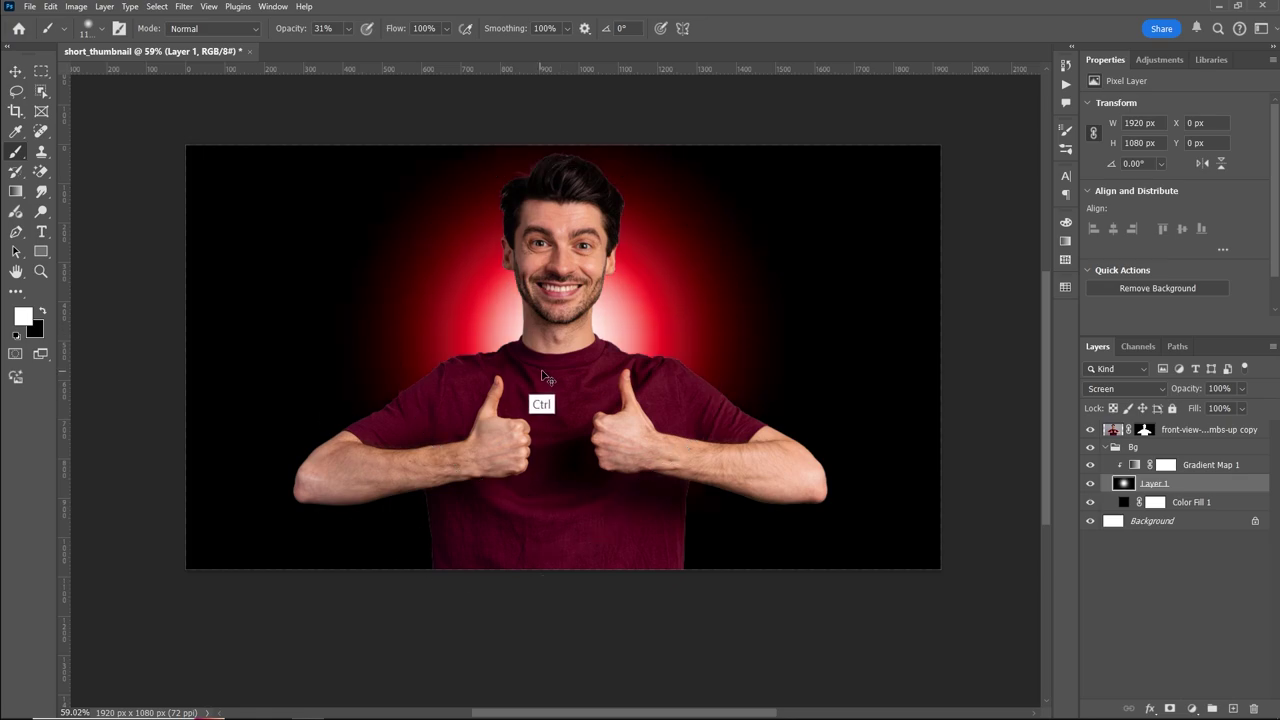
pyautogui.click(560, 340)
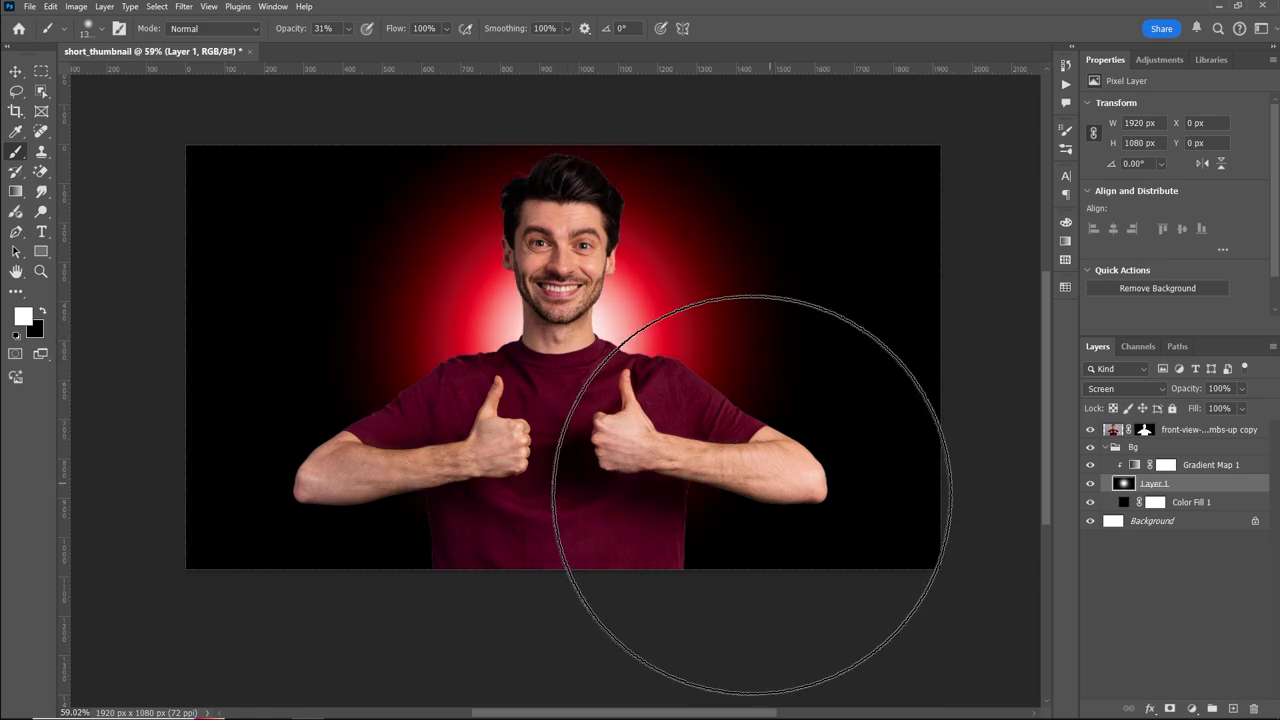
# Spread the glow across both sides of the background at 25% and 17% opacity
pyautogui.press('2')
pyautogui.press('5')
pyautogui.click(780, 300)
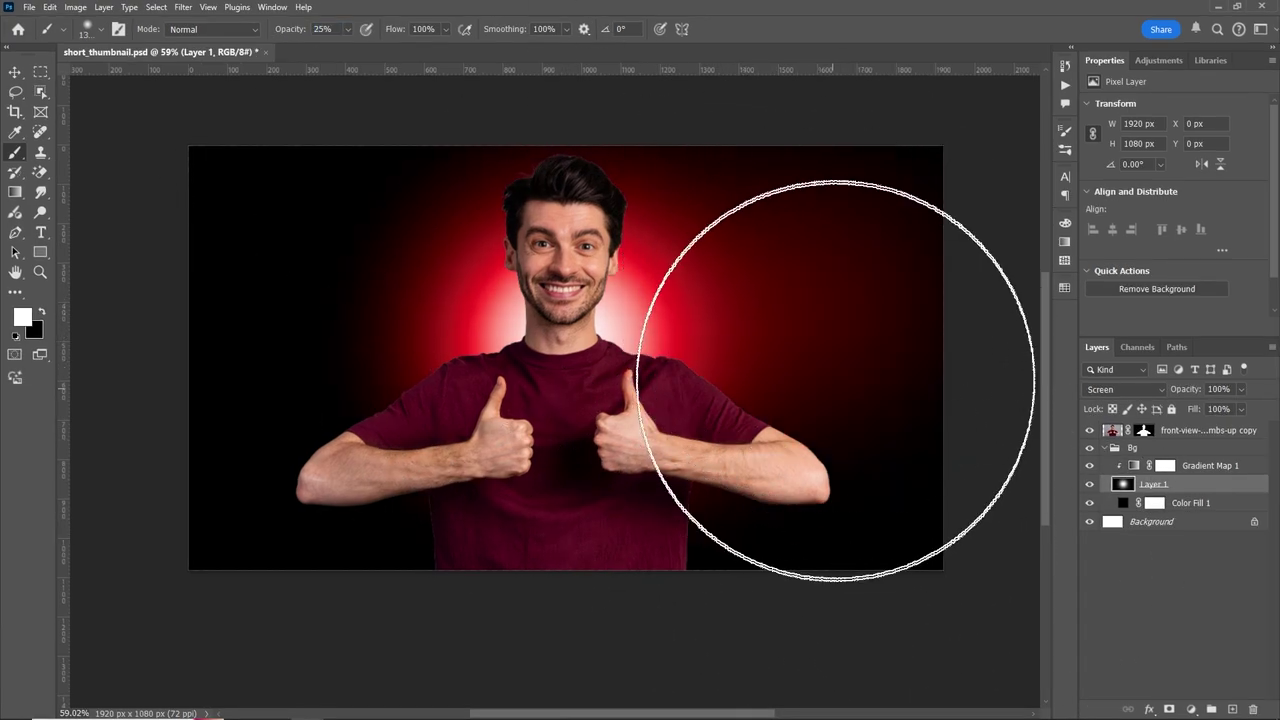
pyautogui.click(834, 268)
pyautogui.click(316, 276)
pyautogui.click(320, 380)
pyautogui.click(330, 407)
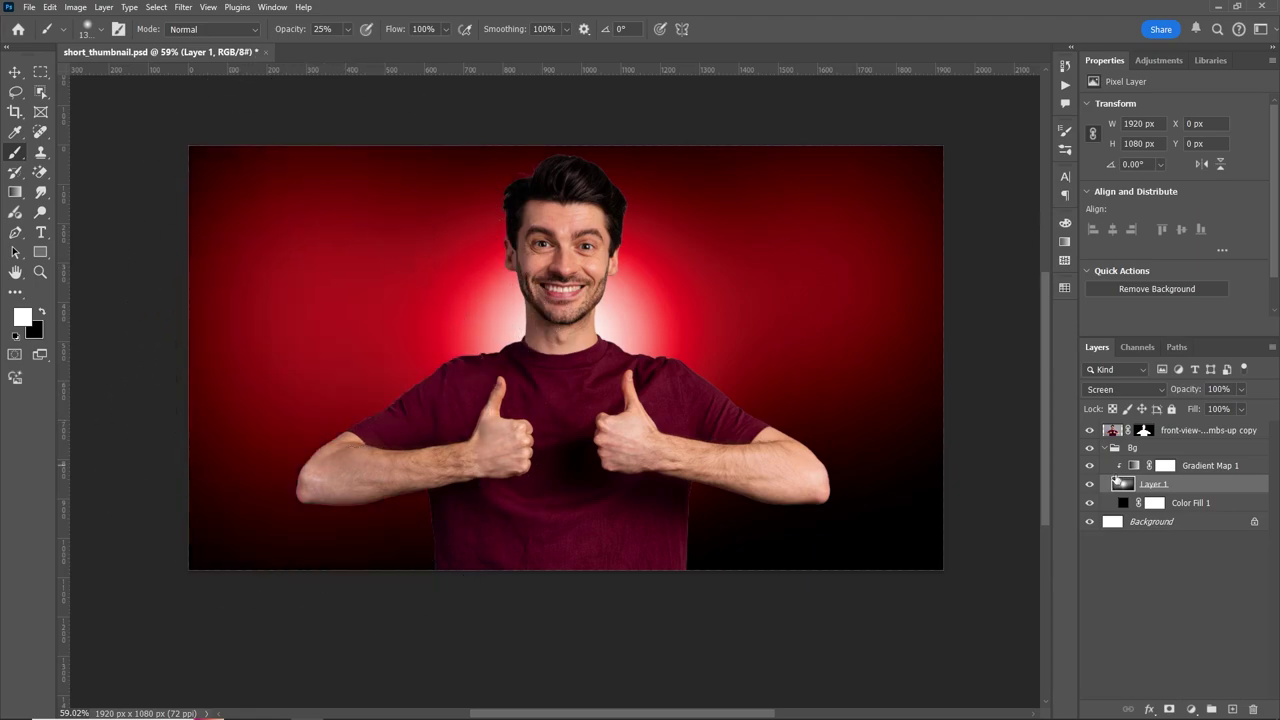
pyautogui.press('1')
pyautogui.press('7')
pyautogui.click(800, 330)
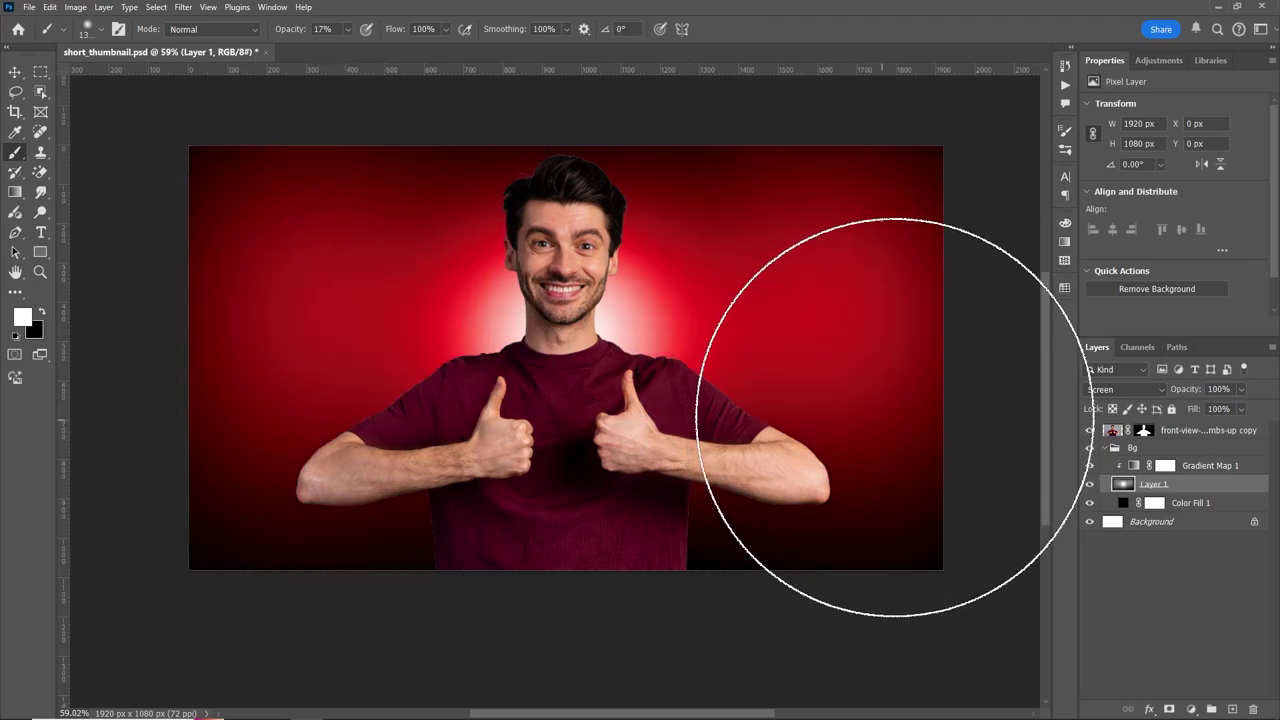
pyautogui.click(1089, 484)
# Place the grid image and resize and position it to fill the frame
pyautogui.write('1')
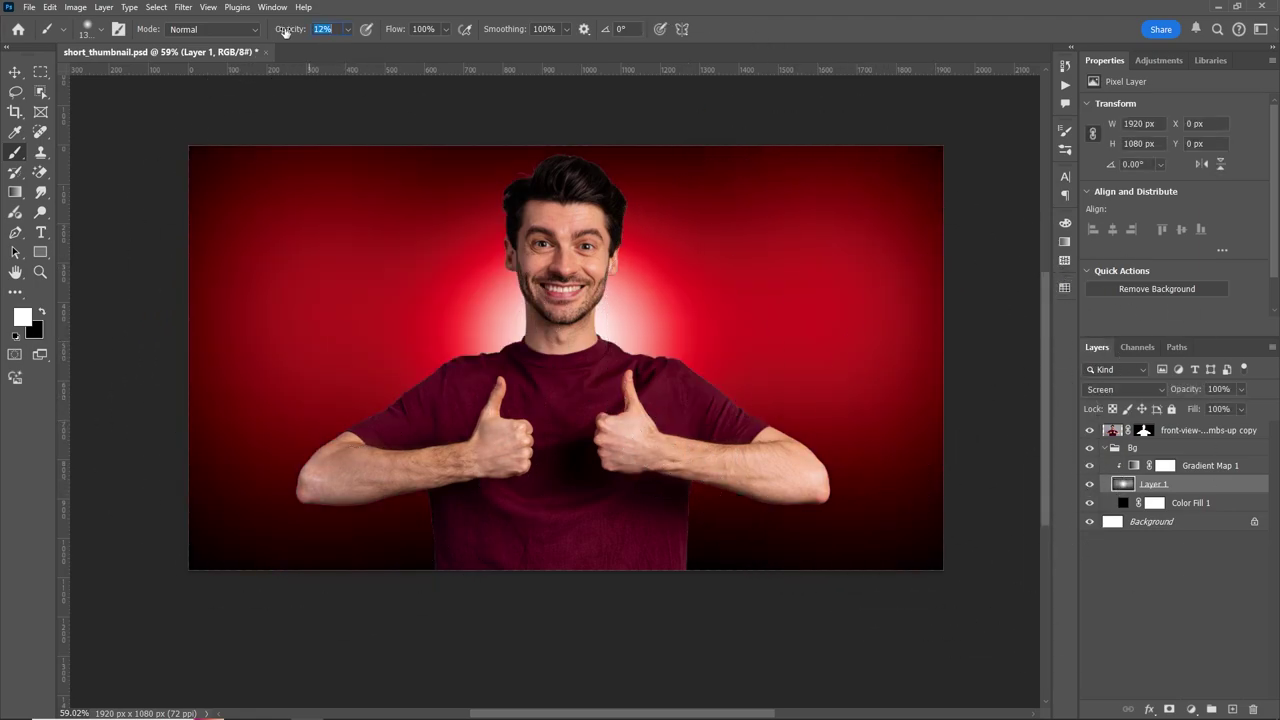
pyautogui.write('x3')
pyautogui.press('Return')
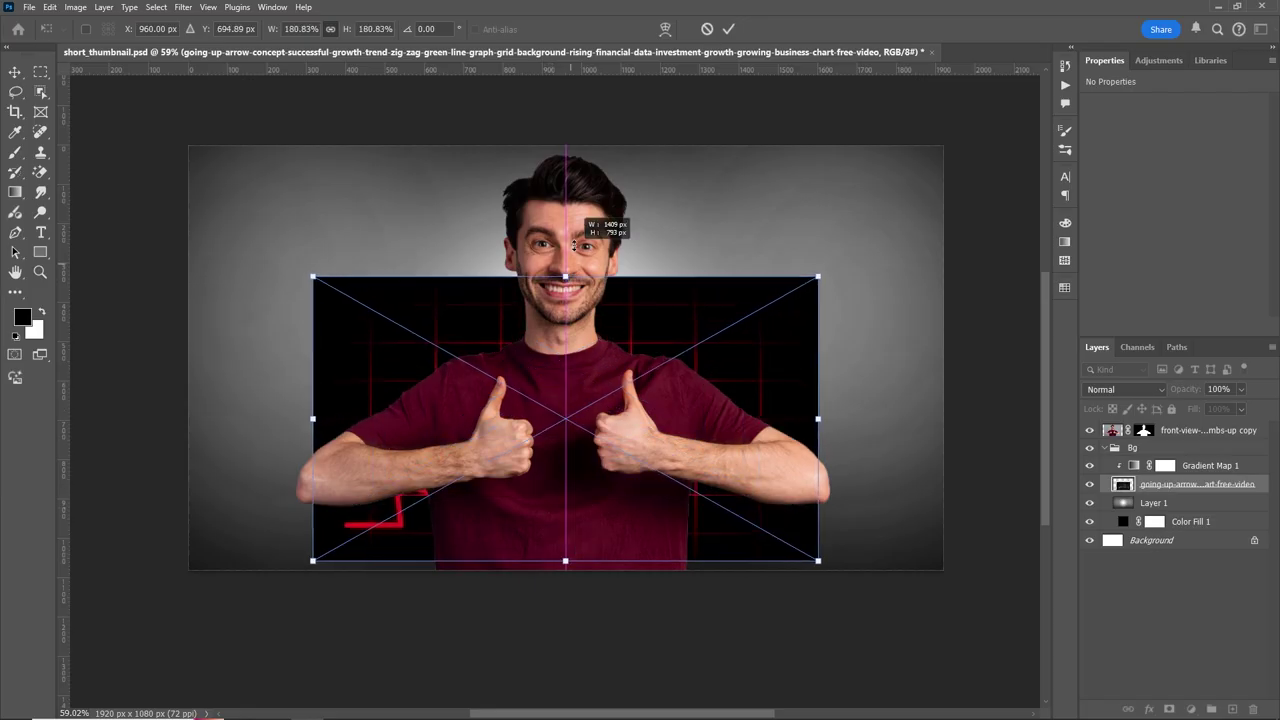
pyautogui.moveTo(565, 280); pyautogui.dragTo(565, 309)
pyautogui.moveTo(618, 357); pyautogui.dragTo(603, 202)
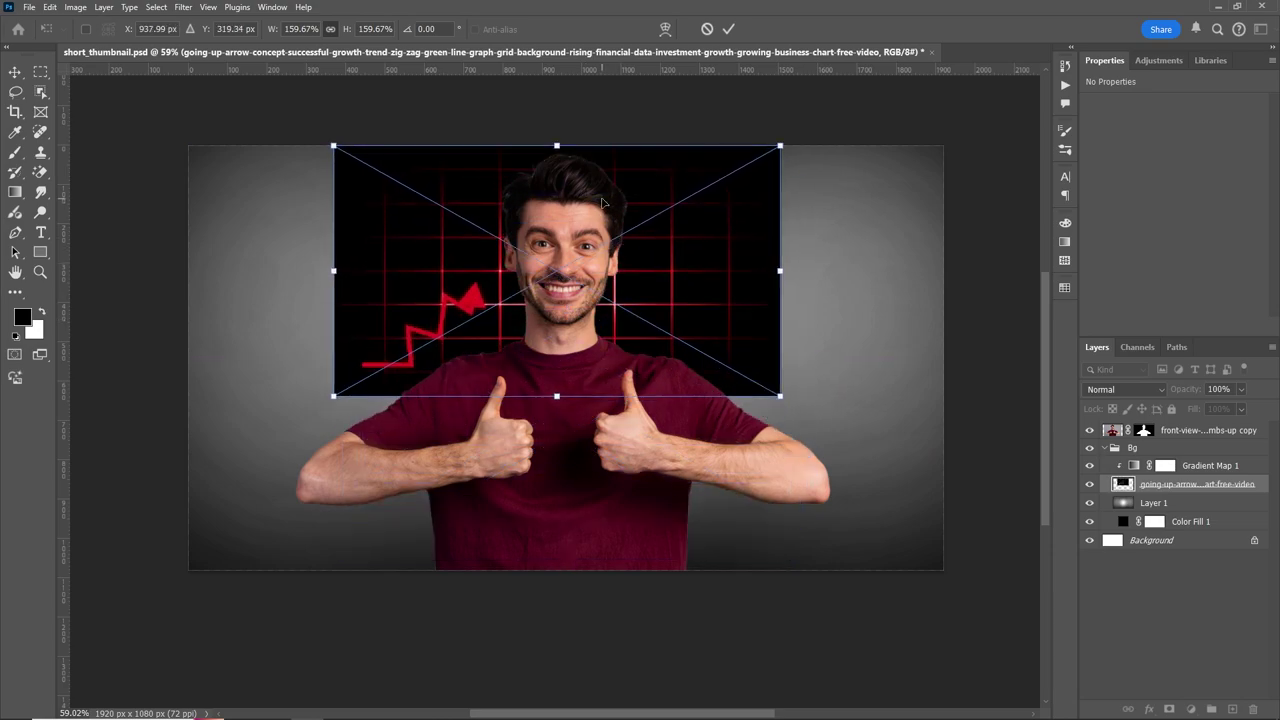
pyautogui.click(728, 29)
# Move the grid layer beneath Layer 1 and clip Gradient Map 1 to recolour it
pyautogui.moveTo(1190, 486); pyautogui.dragTo(1190, 501)
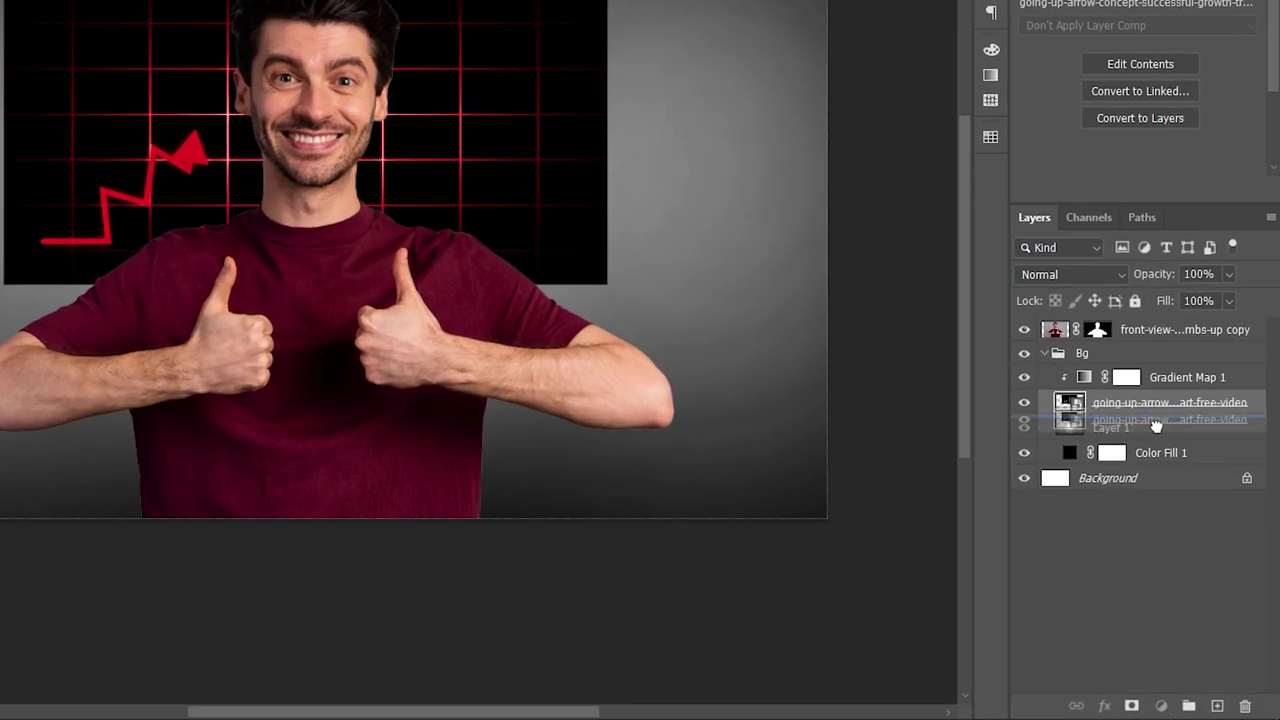
pyautogui.moveTo(1156, 426); pyautogui.dragTo(1162, 440)
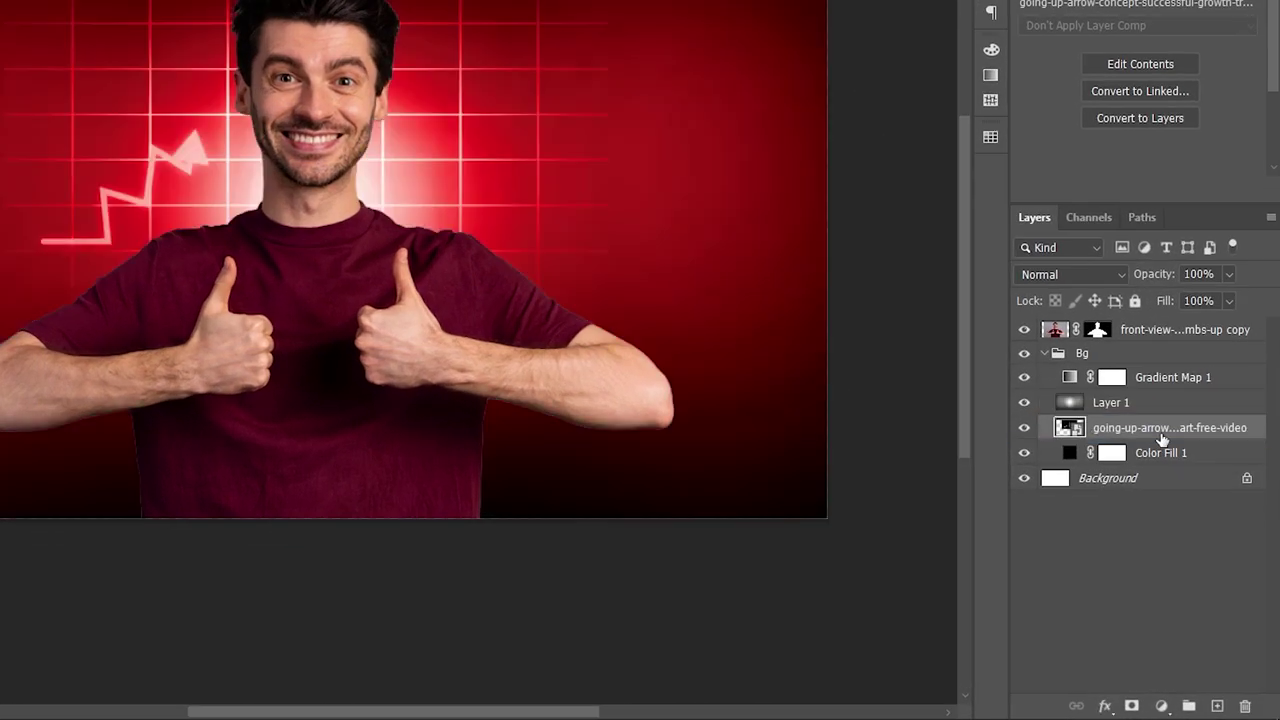
pyautogui.click(1146, 386)
pyautogui.hotkey('ctrl', 'alt', 'g')
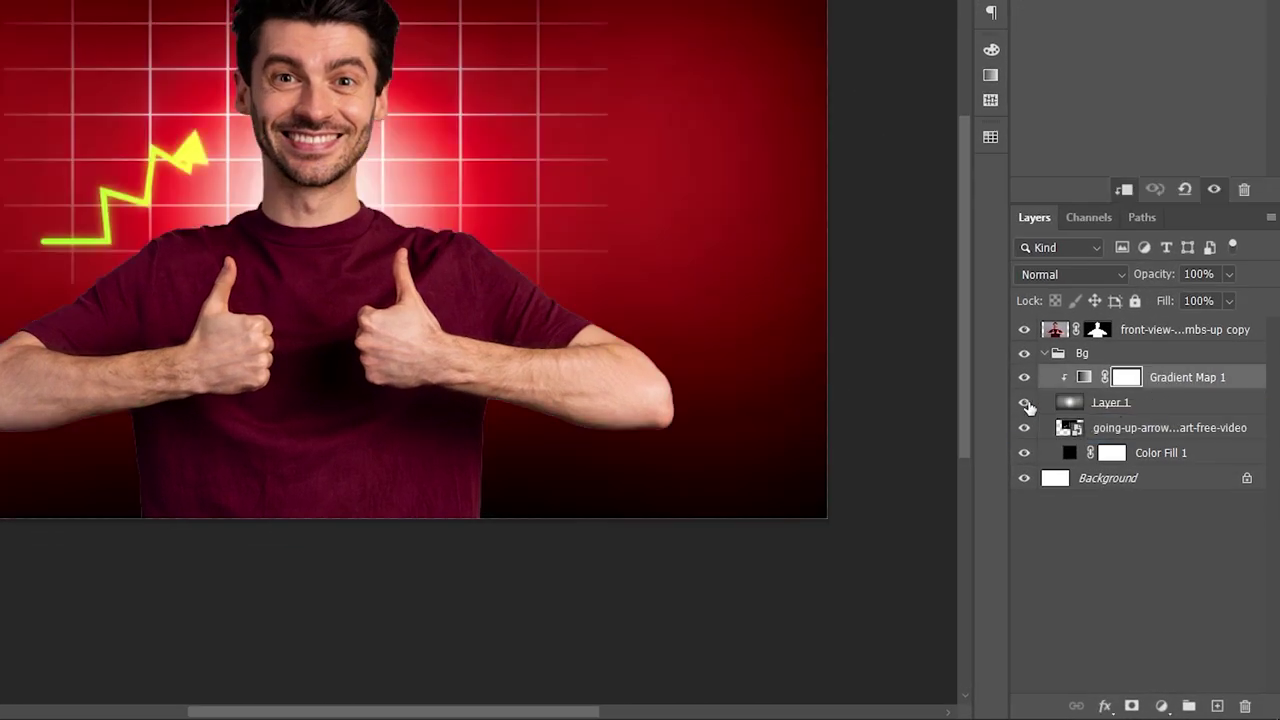
pyautogui.click(1023, 377)
pyautogui.click(1023, 377)
# Mask the grid layer black, then reveal it softly around the man's head at 17% opacity
pyautogui.click(1099, 436)
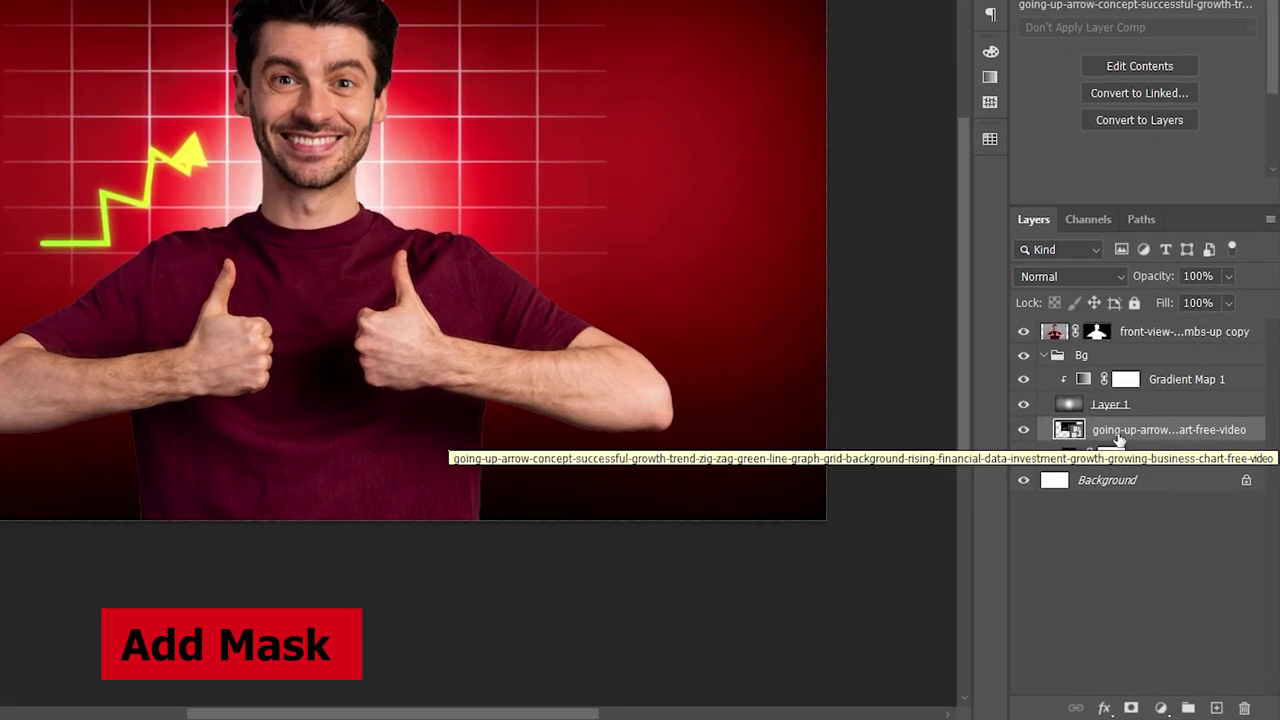
pyautogui.click(1130, 709)
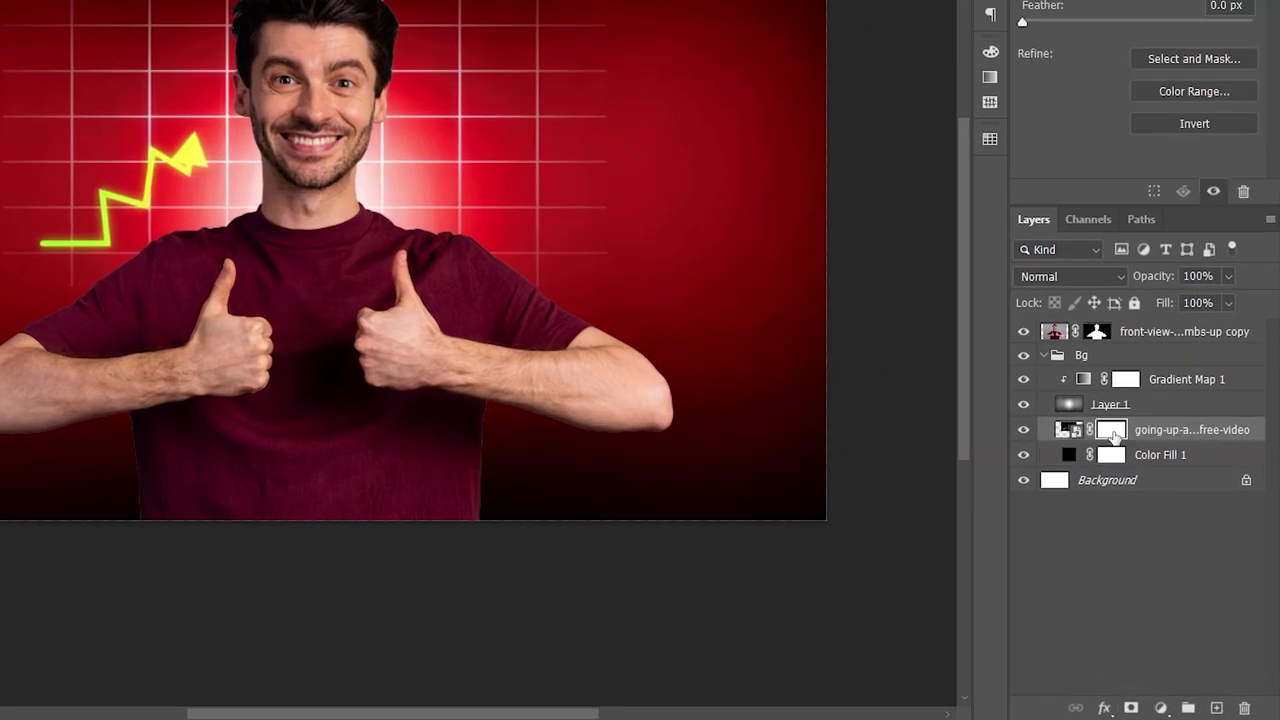
pyautogui.hotkey('alt', 'BackSpace')
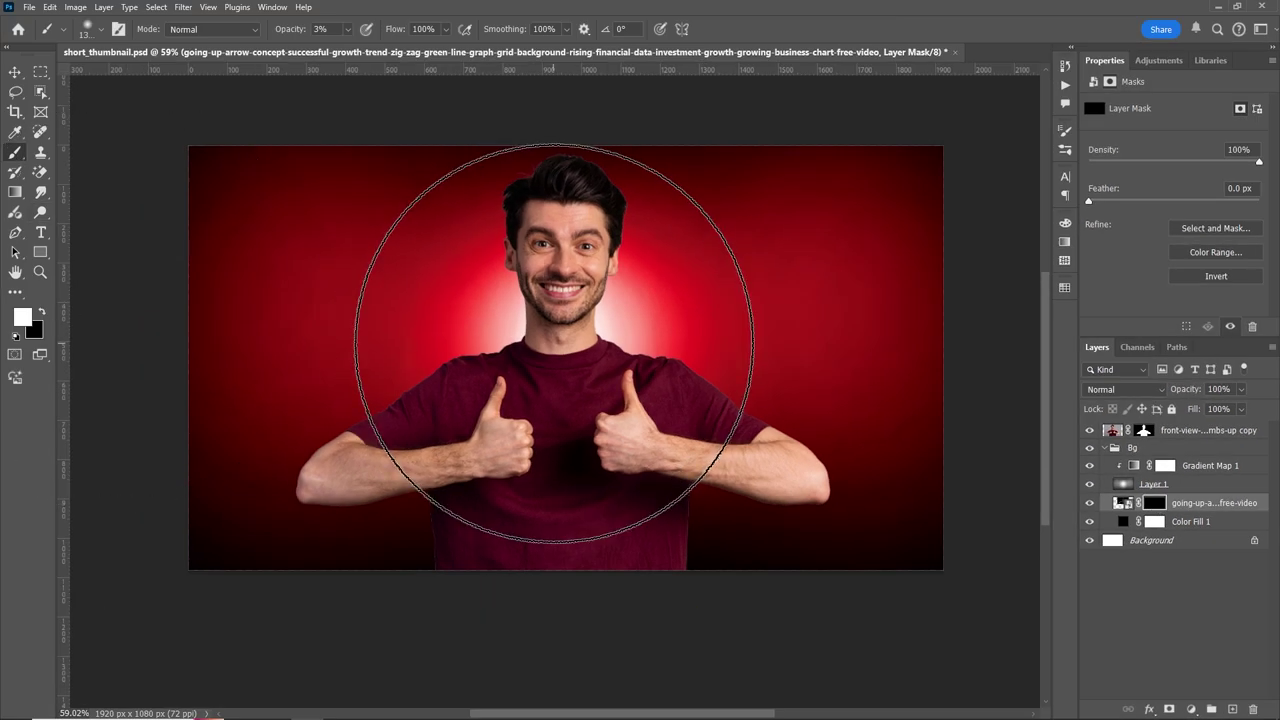
pyautogui.press('[')
pyautogui.press('1')
pyautogui.press('7')
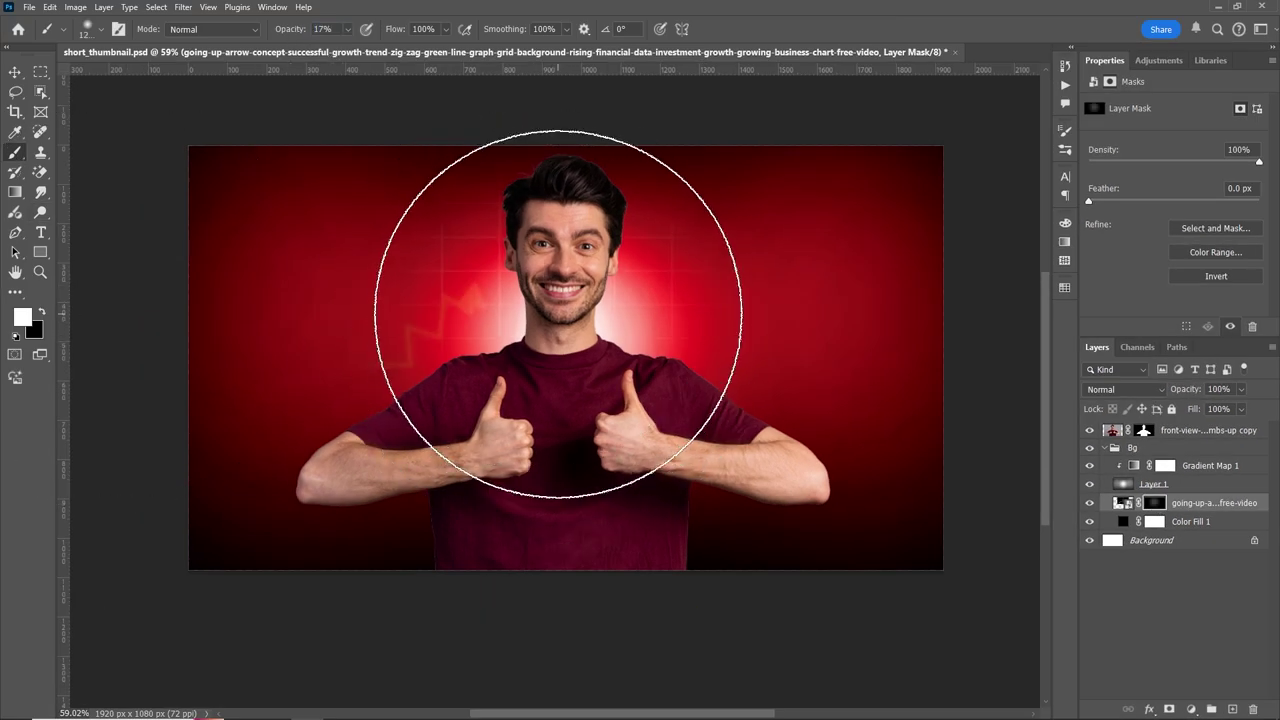
pyautogui.moveTo(557, 386); pyautogui.dragTo(480, 425)
# Paint out the arrow on the left with an 800 px black brush and move the man into Group 1
pyautogui.press('[')
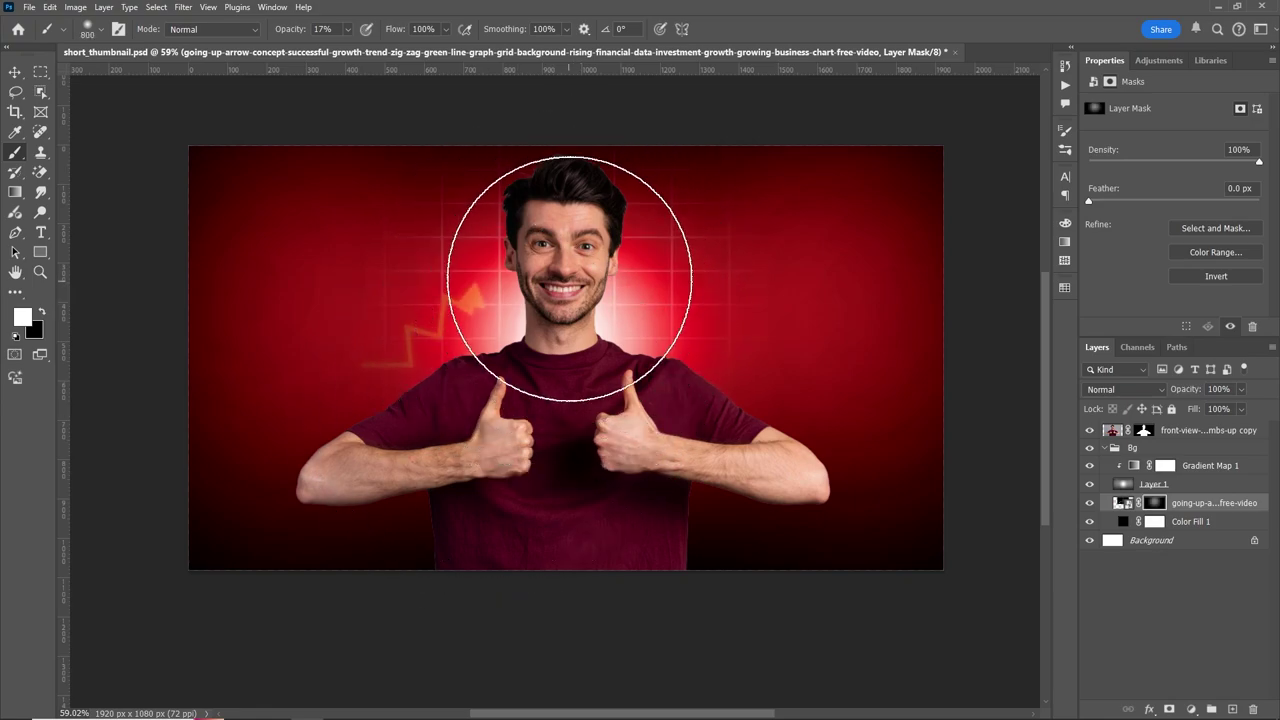
pyautogui.press('x')
pyautogui.moveTo(390, 343)
pyautogui.mouseDown()
pyautogui.moveTo(386, 329)
pyautogui.moveTo(366, 337)
pyautogui.moveTo(394, 386)
pyautogui.mouseUp()
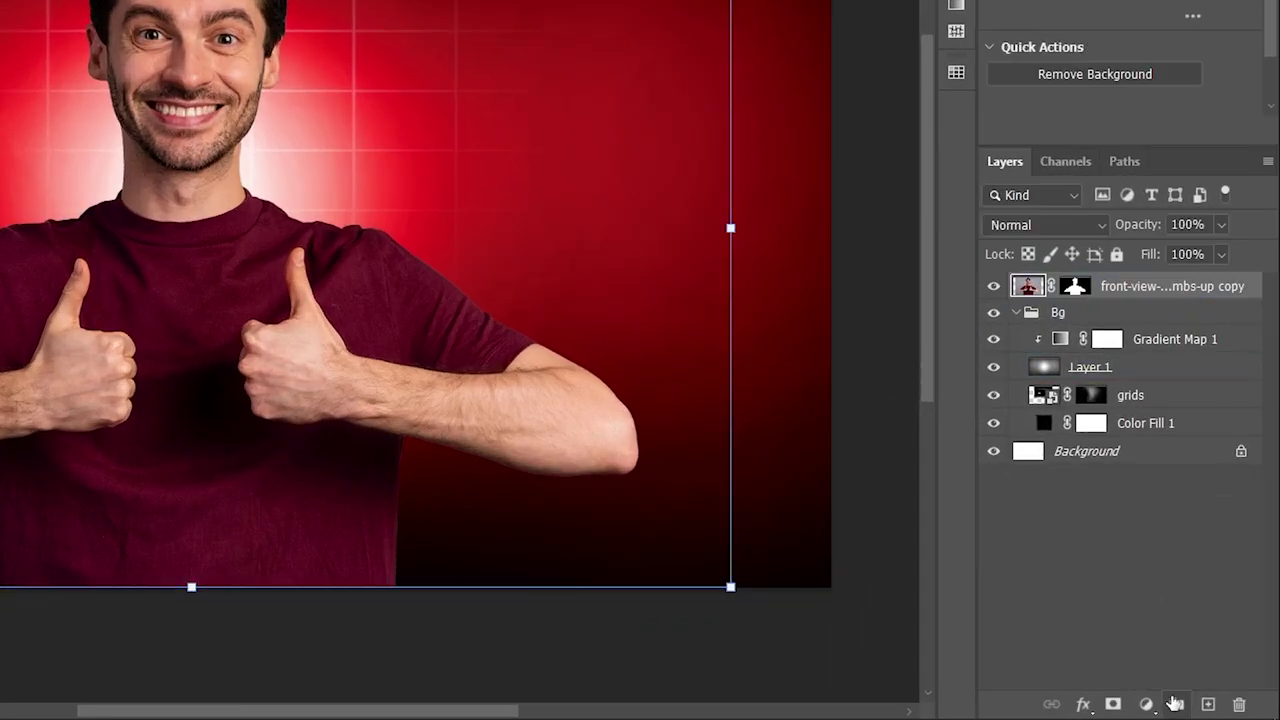
pyautogui.click(1175, 703)
pyautogui.moveTo(1105, 316); pyautogui.dragTo(1123, 290)
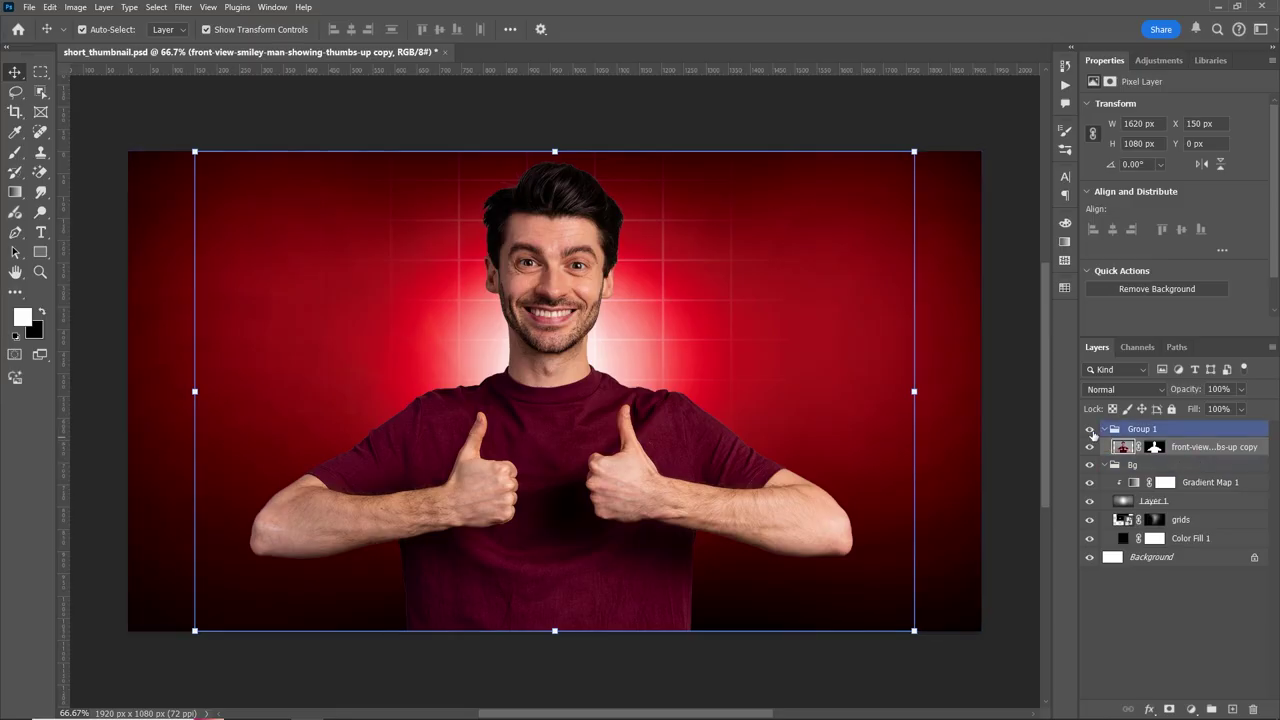
# Collapse the Bg group and select the man's cut-out layer inside Group 1
pyautogui.click(1140, 429)
pyautogui.click(1103, 429)
pyautogui.click(1105, 446)
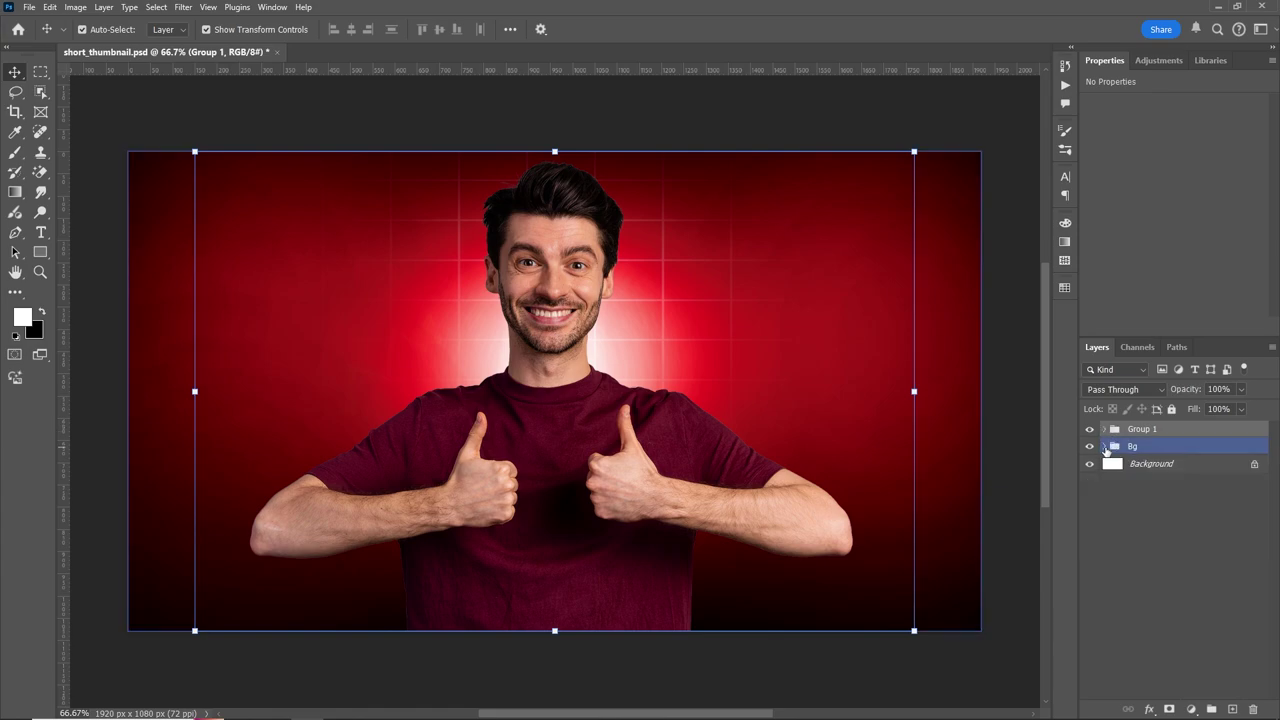
pyautogui.click(1140, 429)
pyautogui.click(1104, 429)
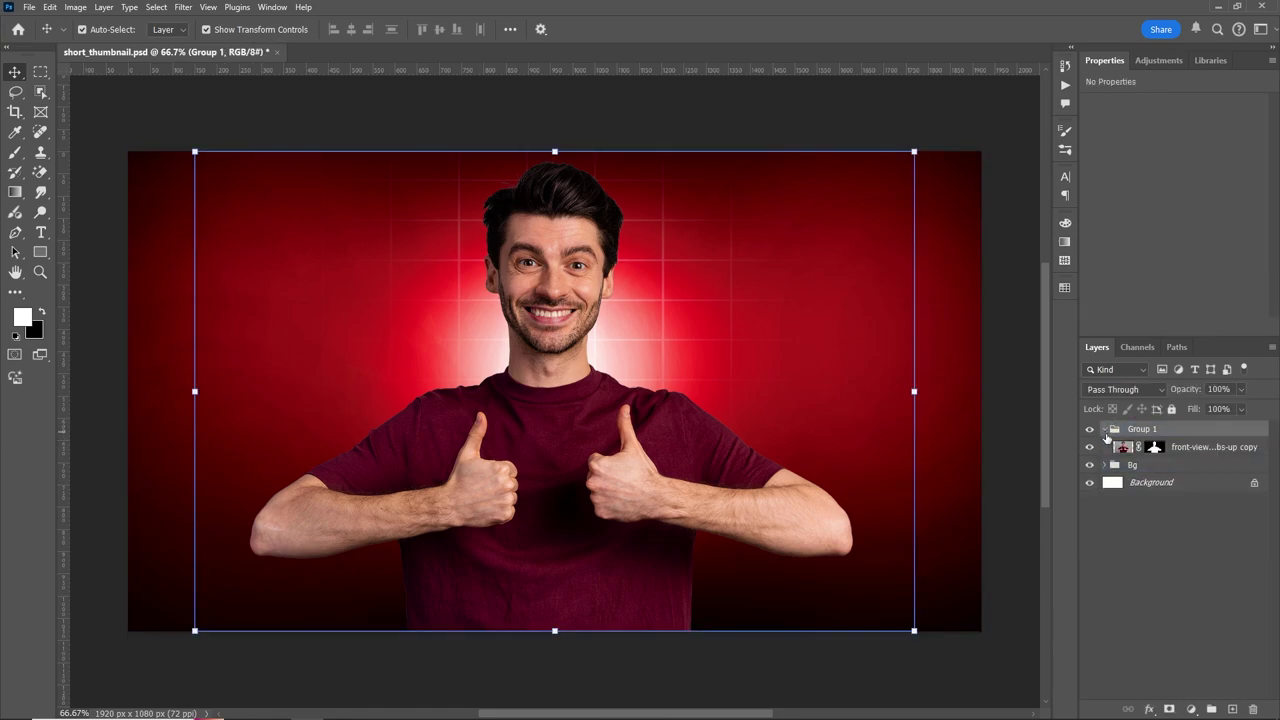
pyautogui.click(1195, 447)
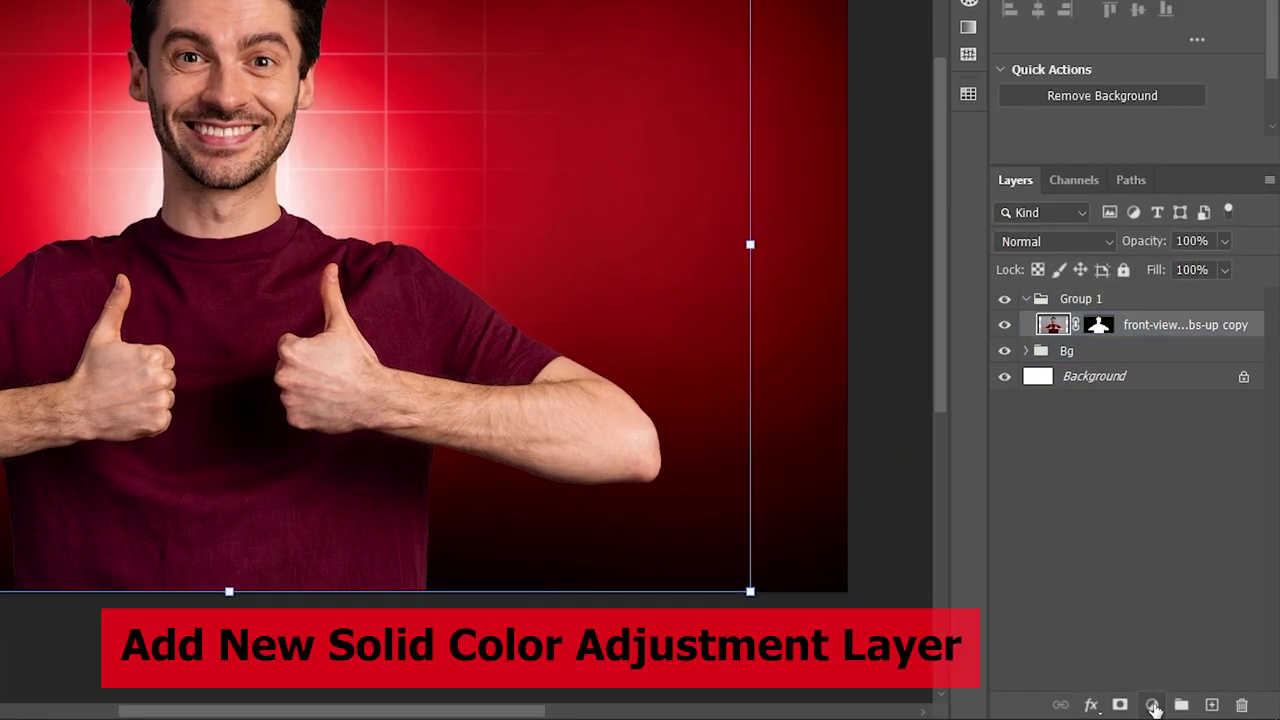
# Add a bright red (f90505) Solid Color fill set to Soft Light
pyautogui.click(1153, 705)
pyautogui.click(1172, 366)
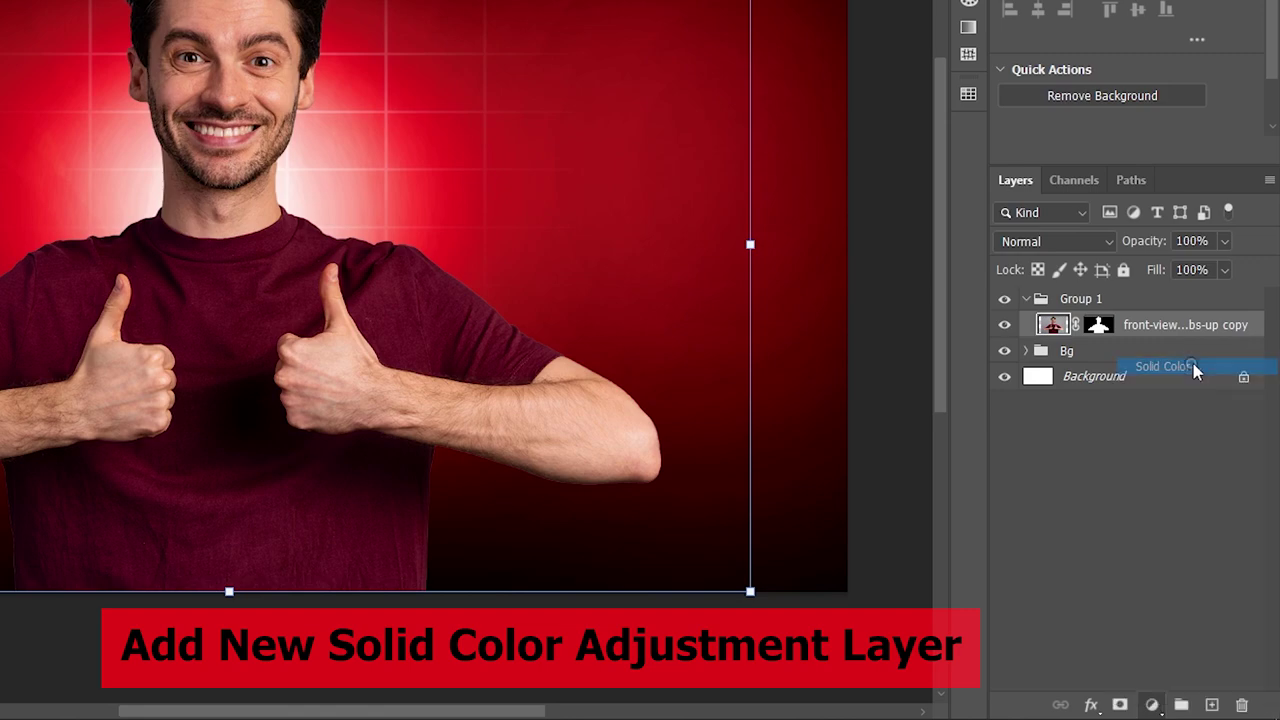
pyautogui.click(1005, 278)
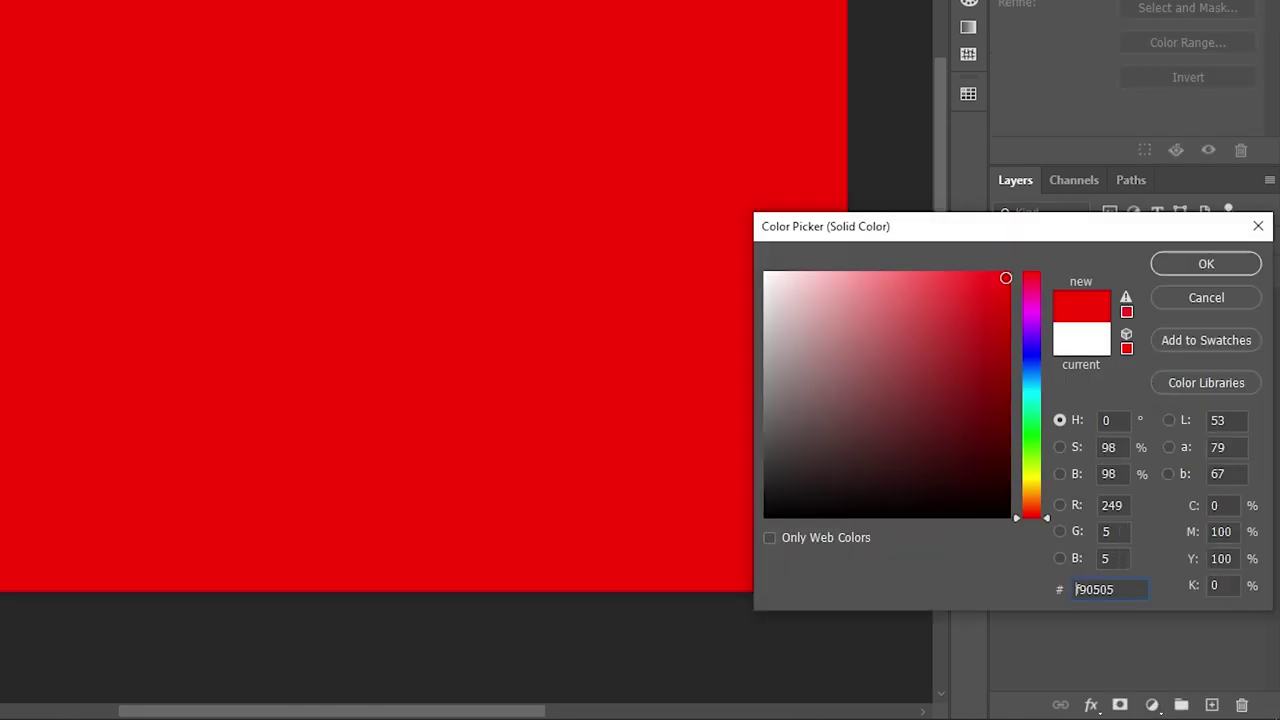
pyautogui.click(1185, 270)
pyautogui.click(1099, 270)
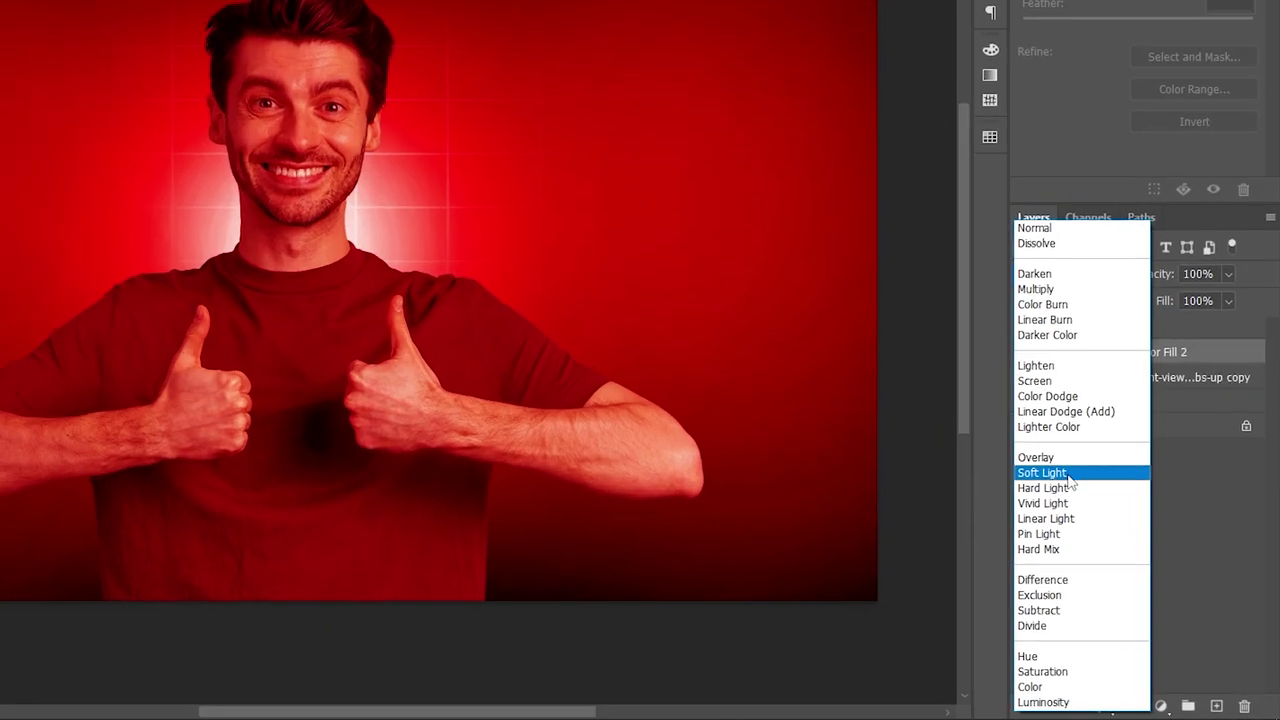
pyautogui.click(1078, 474)
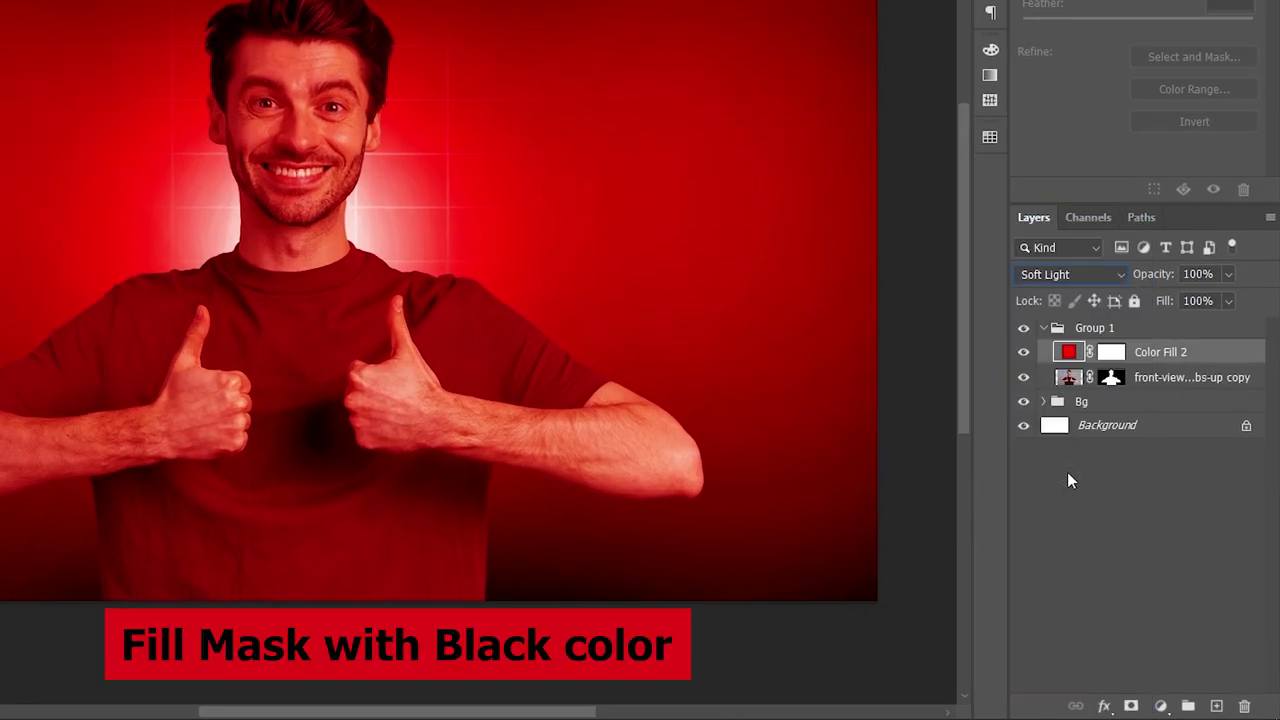
# Fill the red layer's mask black and clip it to the man
pyautogui.click(1112, 352)
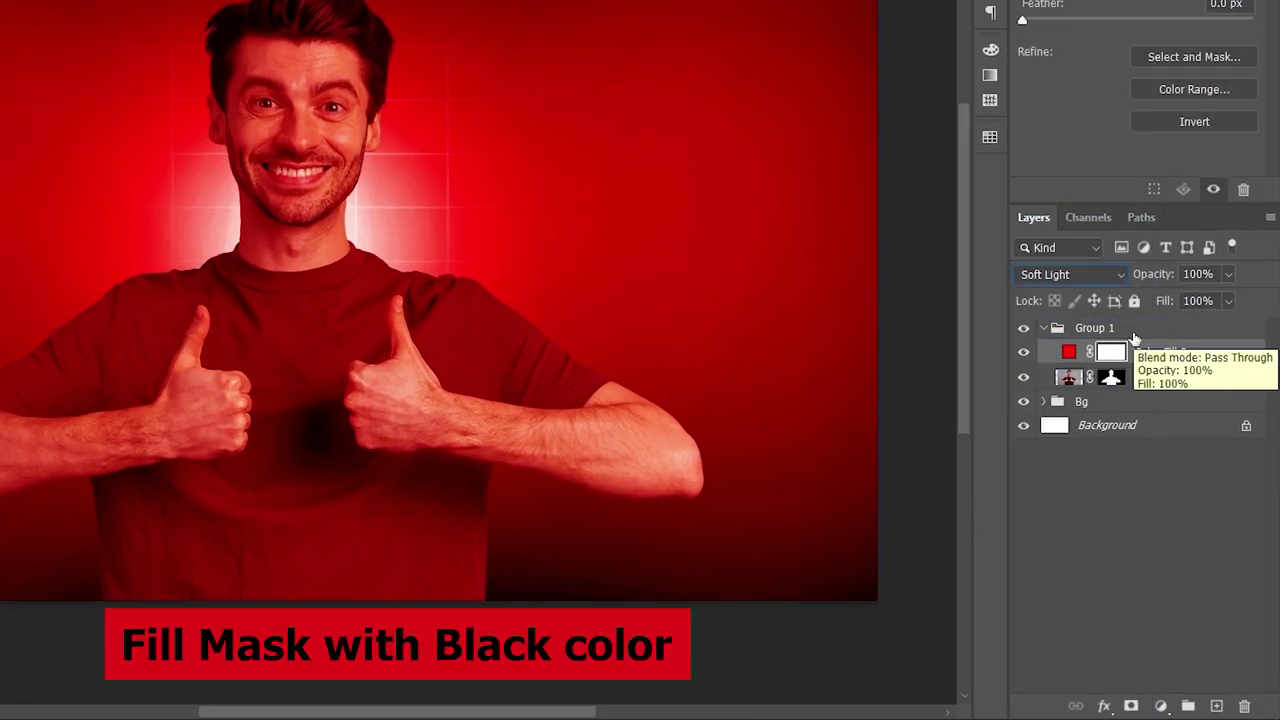
pyautogui.hotkey('alt', 'BackSpace')
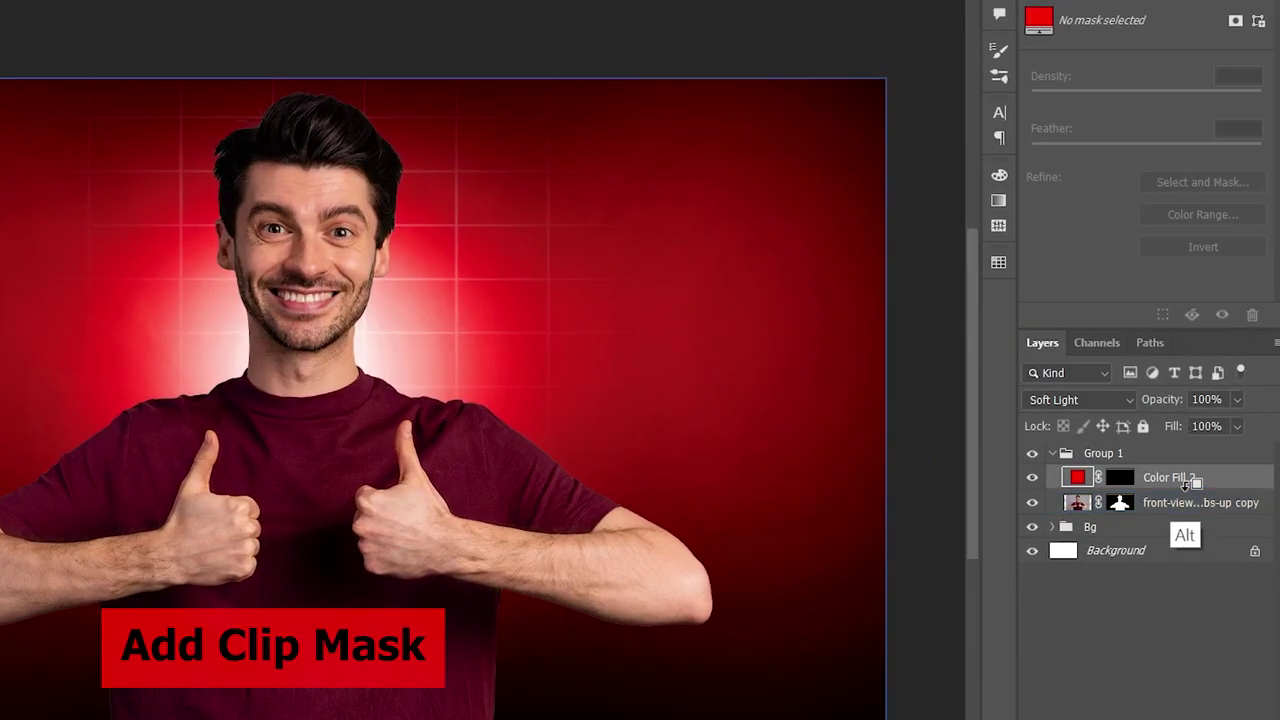
pyautogui.click(1136, 481)
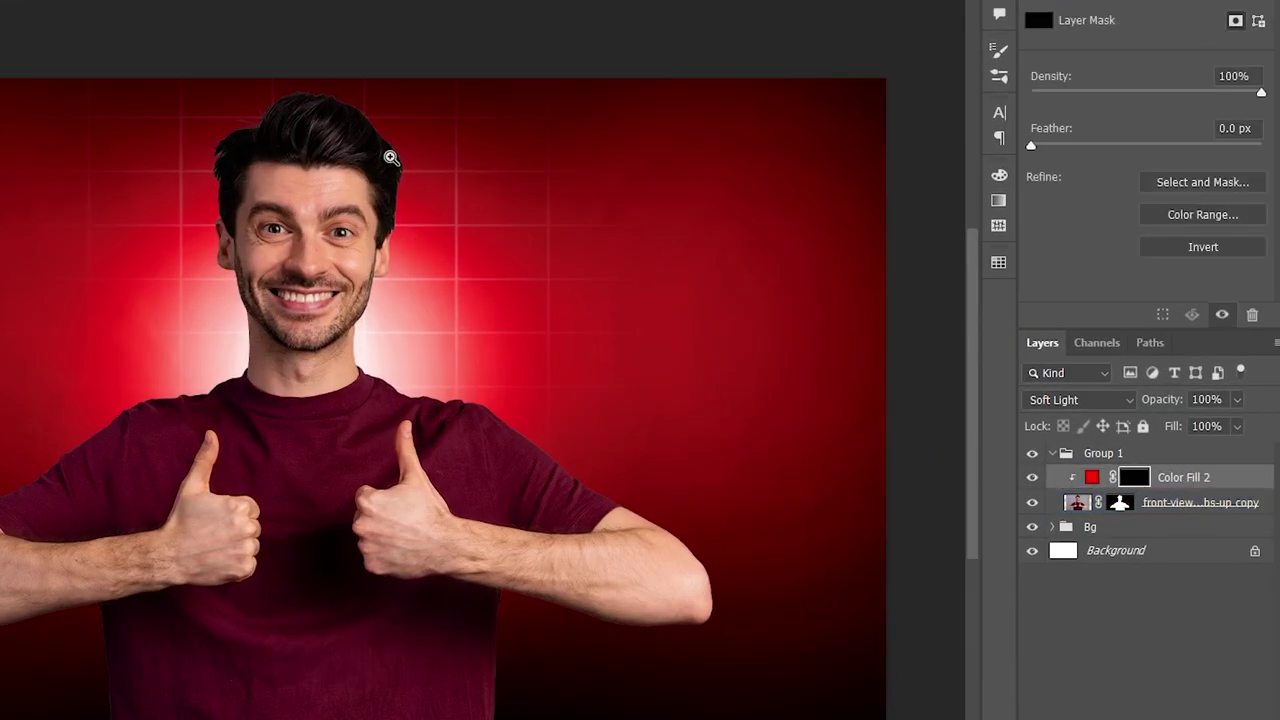
pyautogui.scroll(5, 391, 157)
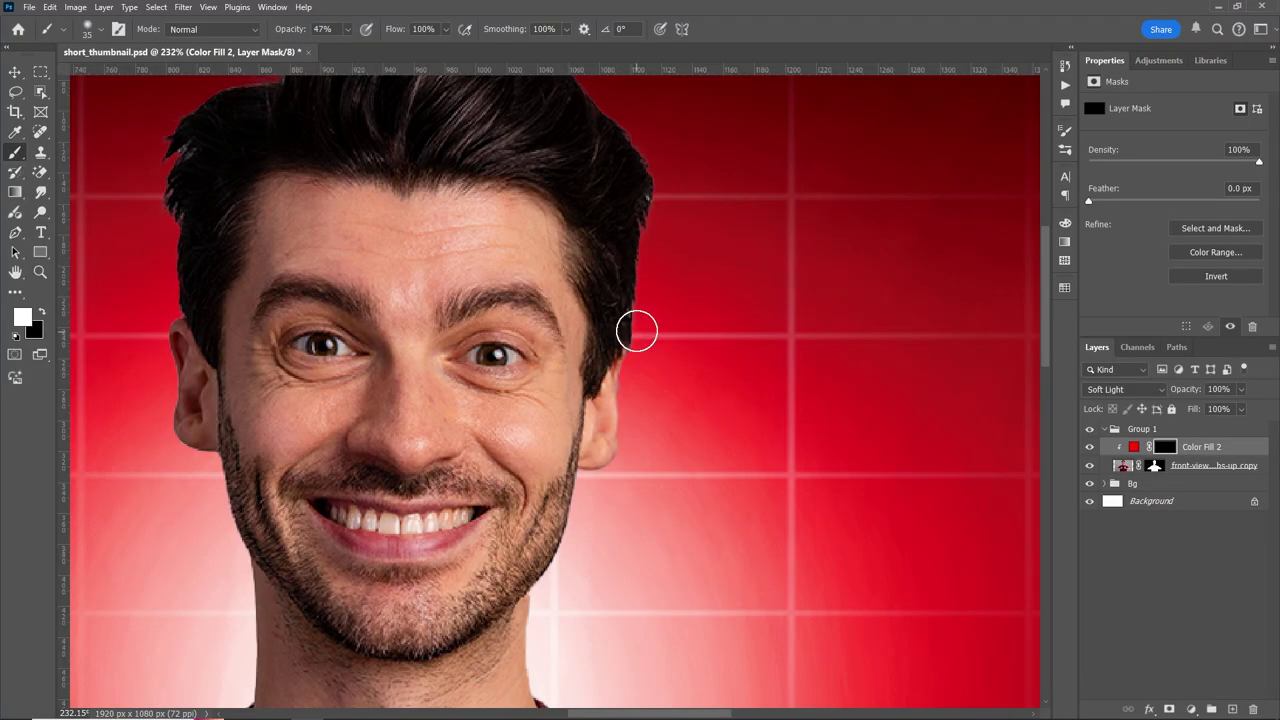
# Paint red tint beside the jaw, cheek and neck with a 200 px white brush
pyautogui.press(']')
pyautogui.press(']')
pyautogui.press(']')
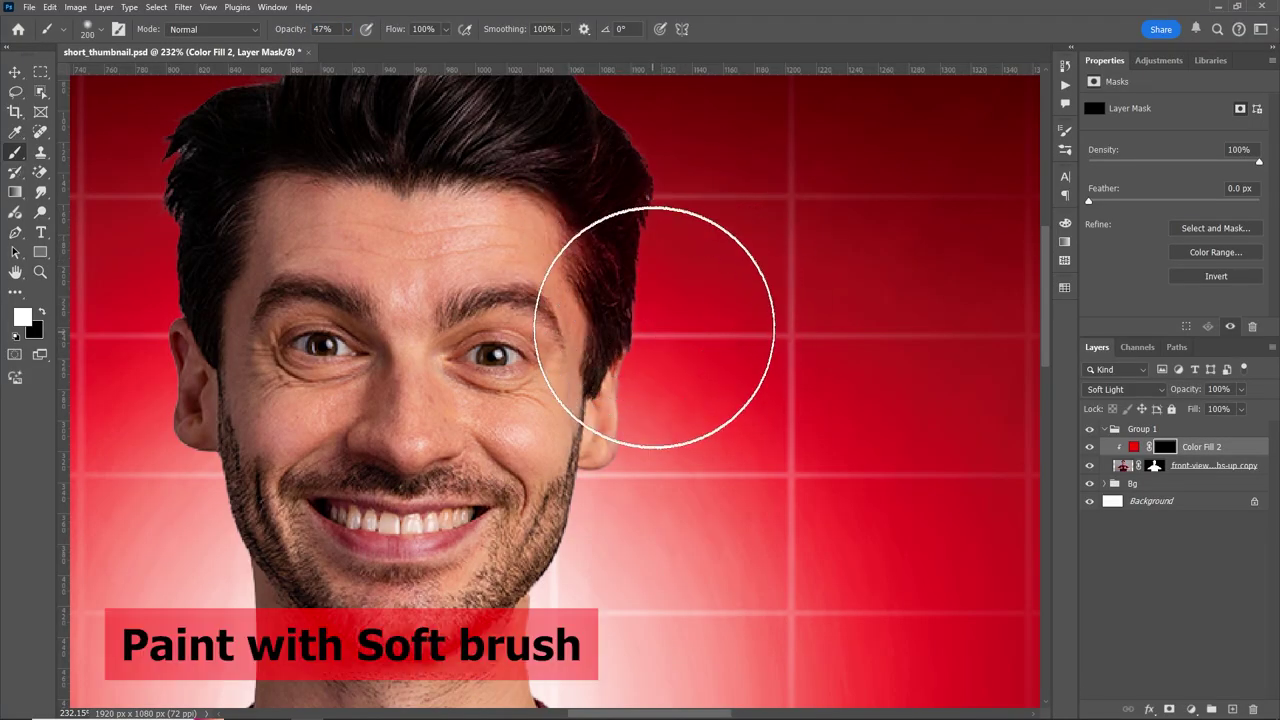
pyautogui.moveTo(635, 470); pyautogui.dragTo(686, 486)
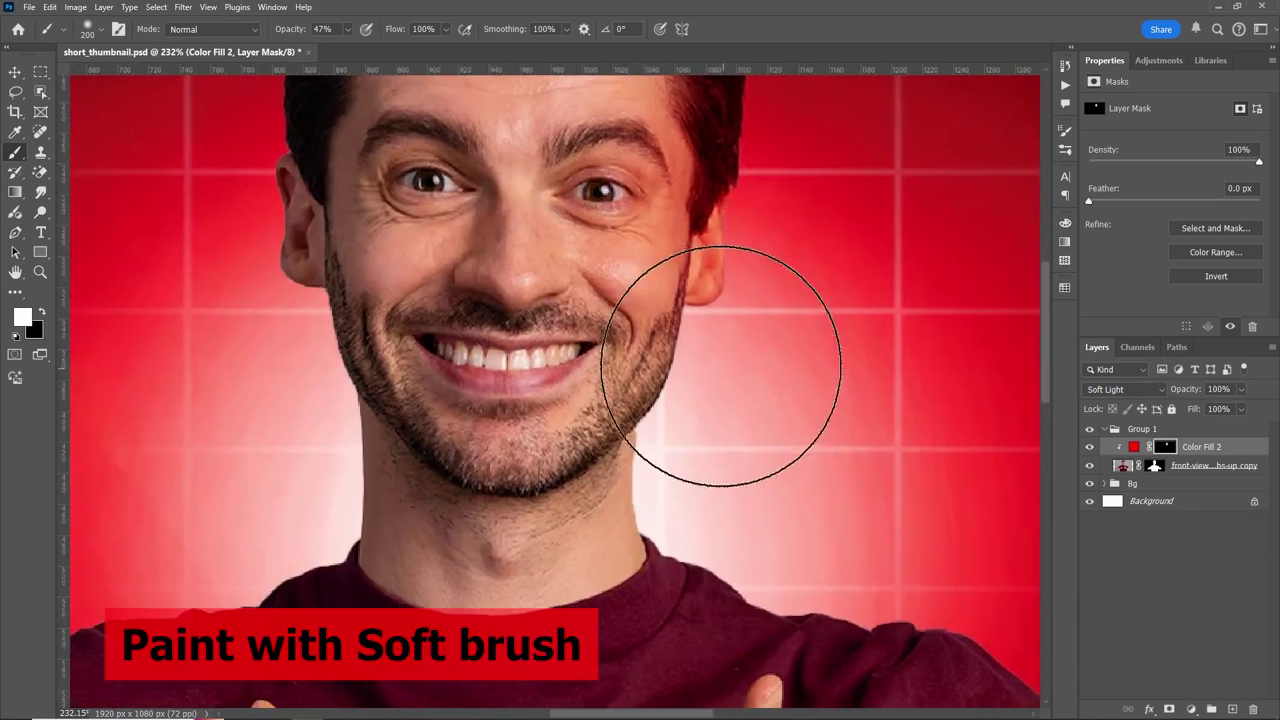
pyautogui.moveTo(729, 357)
pyautogui.mouseDown()
pyautogui.moveTo(685, 455)
pyautogui.moveTo(749, 414)
pyautogui.mouseUp()
pyautogui.scroll(-5, 790, 410)
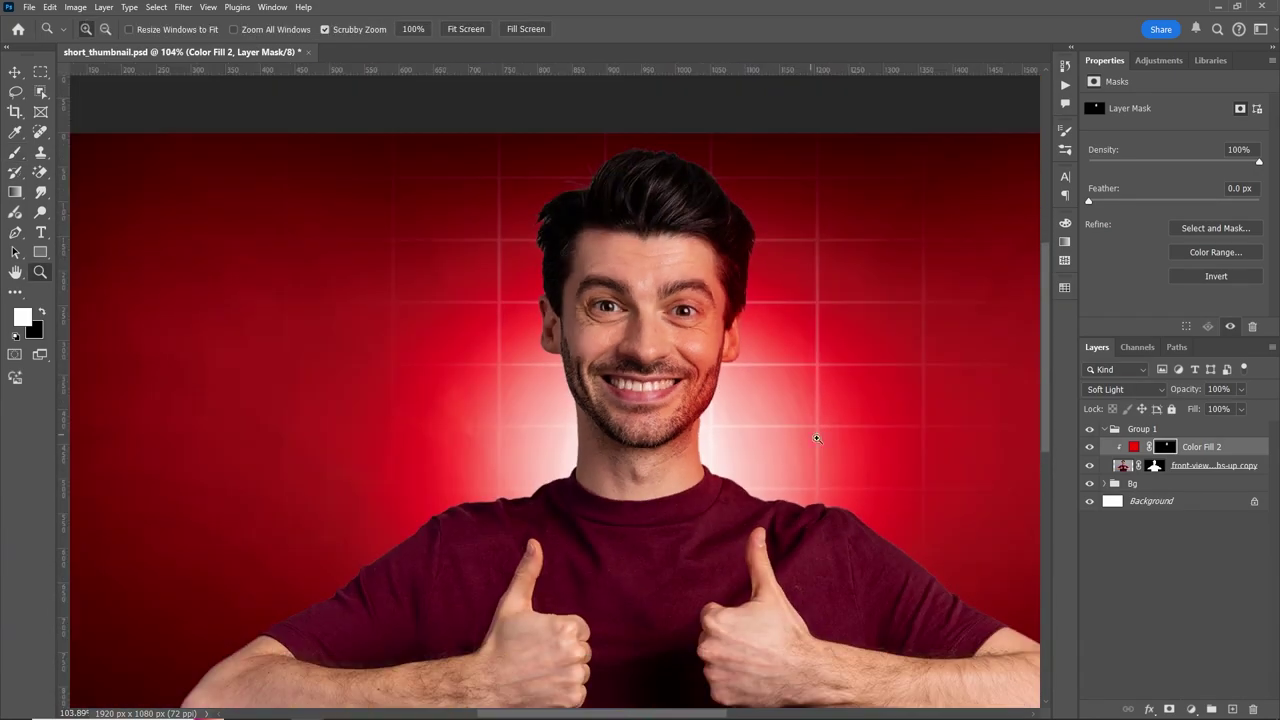
pyautogui.scroll(-3, 840, 420)
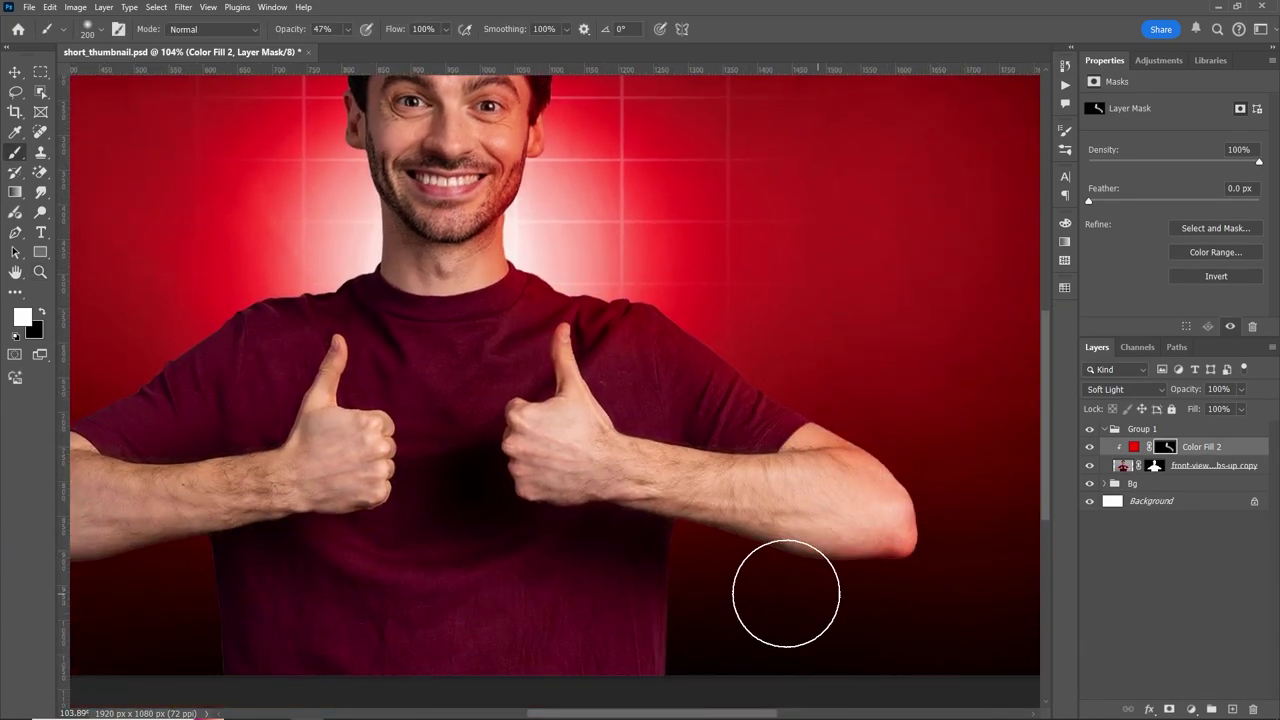
pyautogui.scroll(-3, 786, 580)
pyautogui.scroll(3, 600, 190)
pyautogui.hscroll(-5, 526, 214)
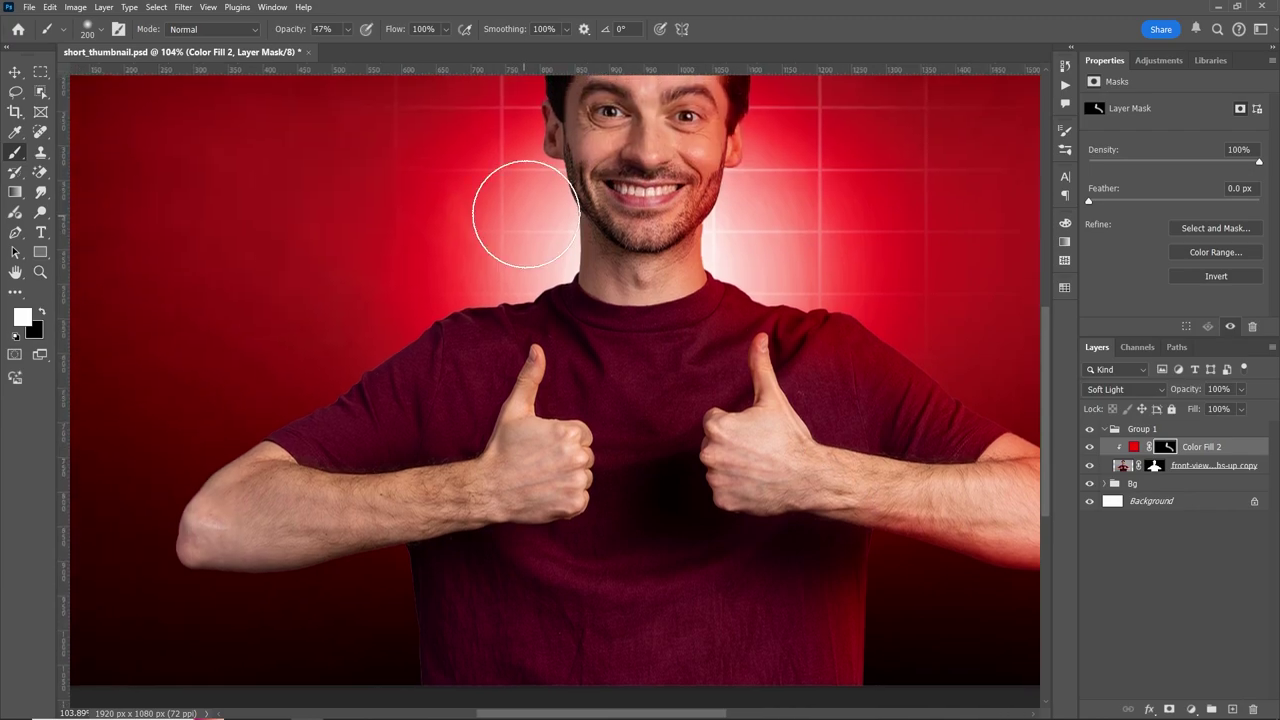
pyautogui.scroll(-4, 460, 360)
pyautogui.hscroll(-5, 460, 360)
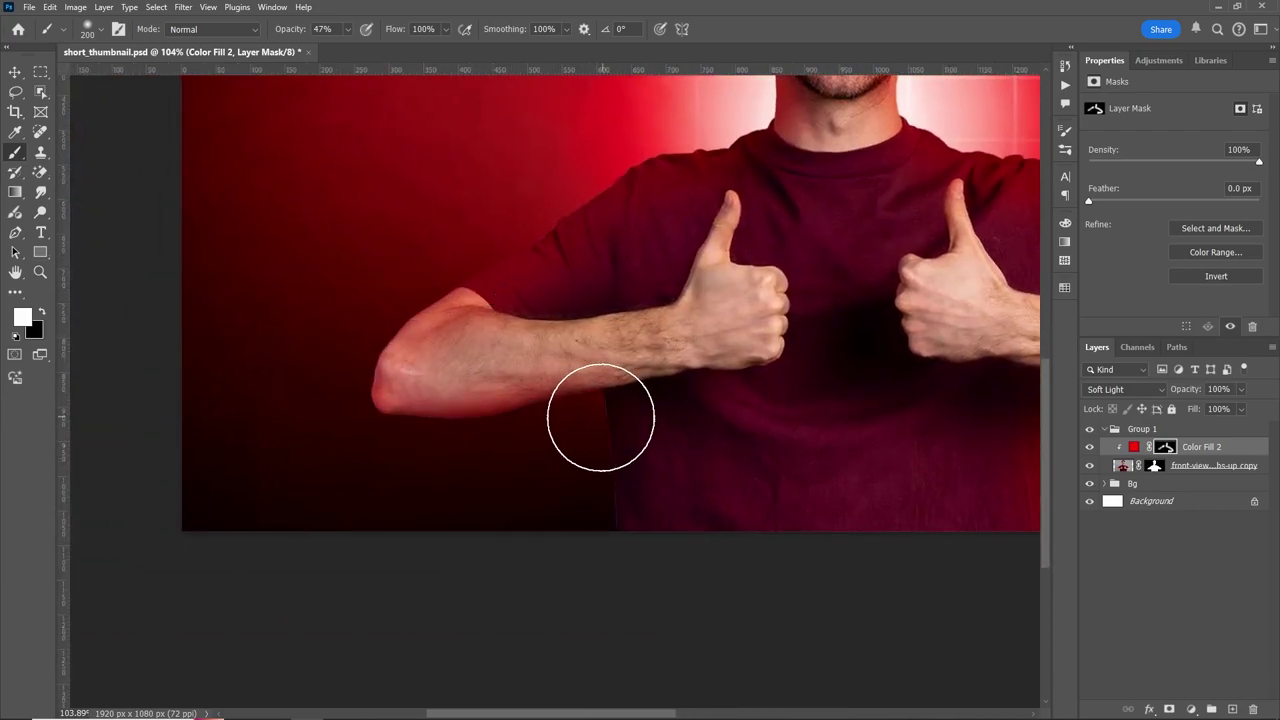
pyautogui.scroll(5, 586, 422)
pyautogui.scroll(2, 399, 366)
# Paint red tint over the hair with a larger brush, then erase it from the face in black
pyautogui.press(']')
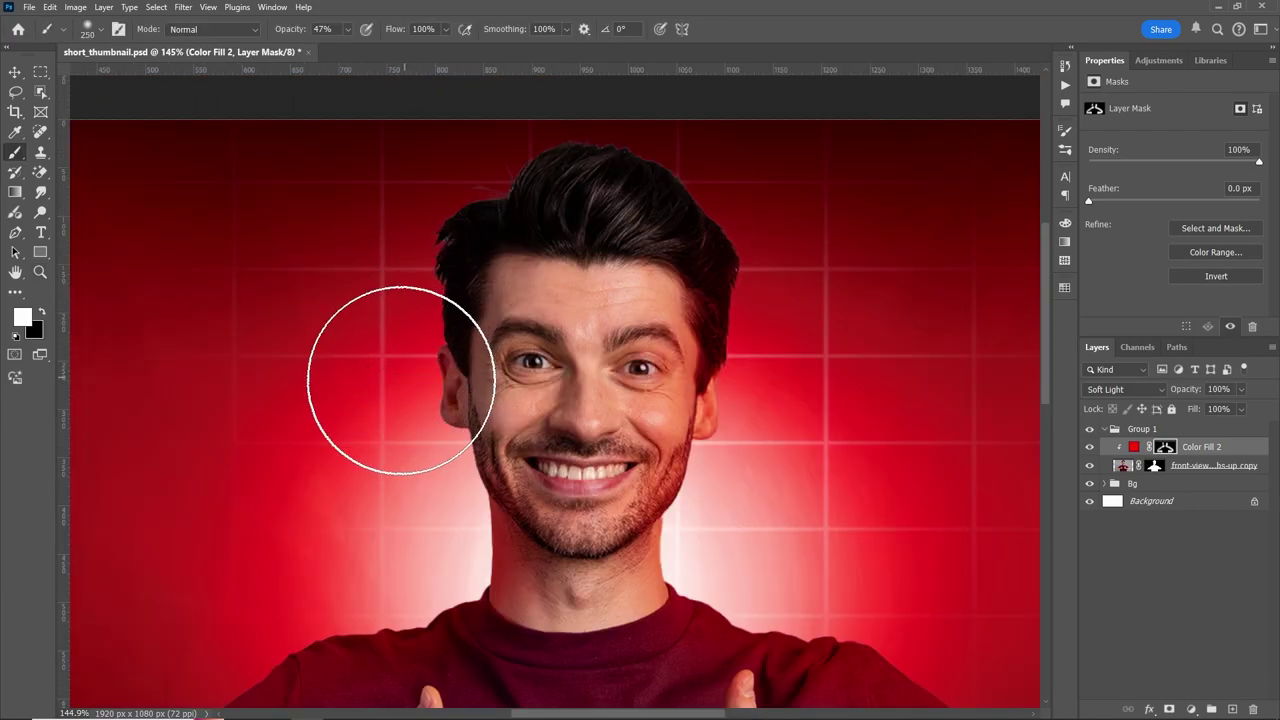
pyautogui.press(']')
pyautogui.moveTo(432, 442)
pyautogui.mouseDown()
pyautogui.moveTo(828, 302)
pyautogui.moveTo(766, 200)
pyautogui.moveTo(766, 466)
pyautogui.moveTo(742, 551)
pyautogui.mouseUp()
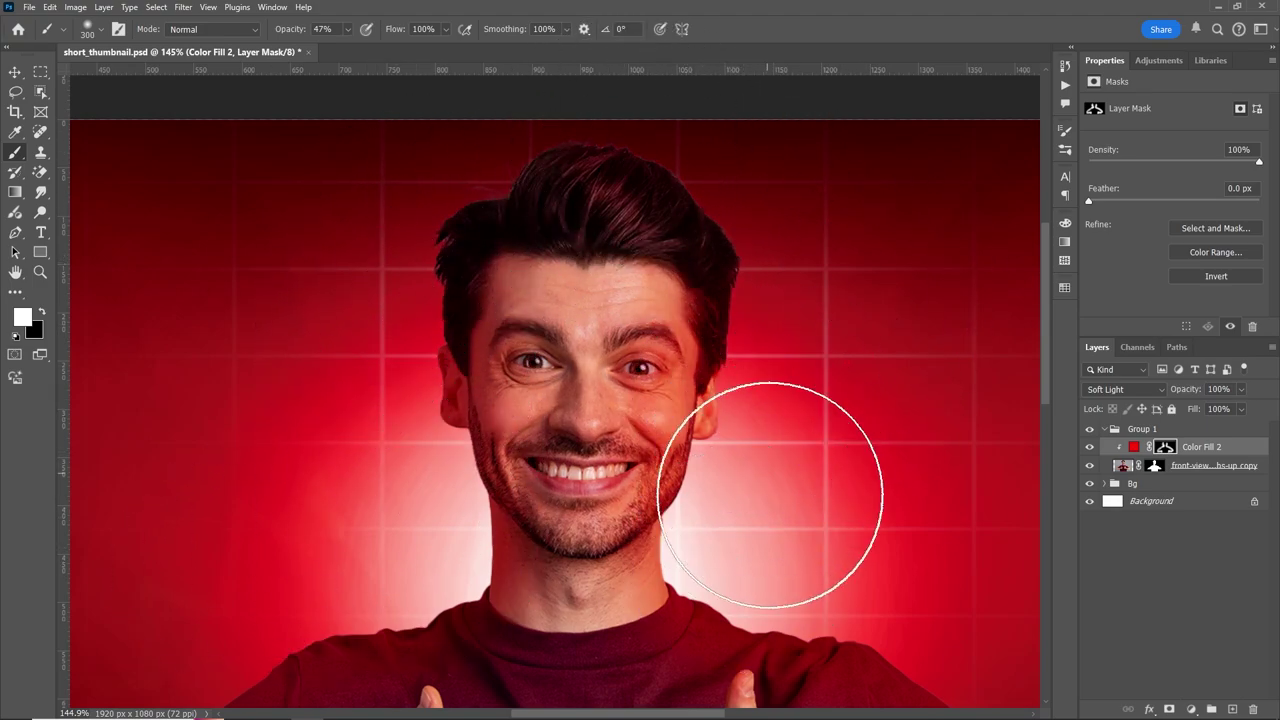
pyautogui.moveTo(744, 440); pyautogui.dragTo(700, 440)
pyautogui.press('x')
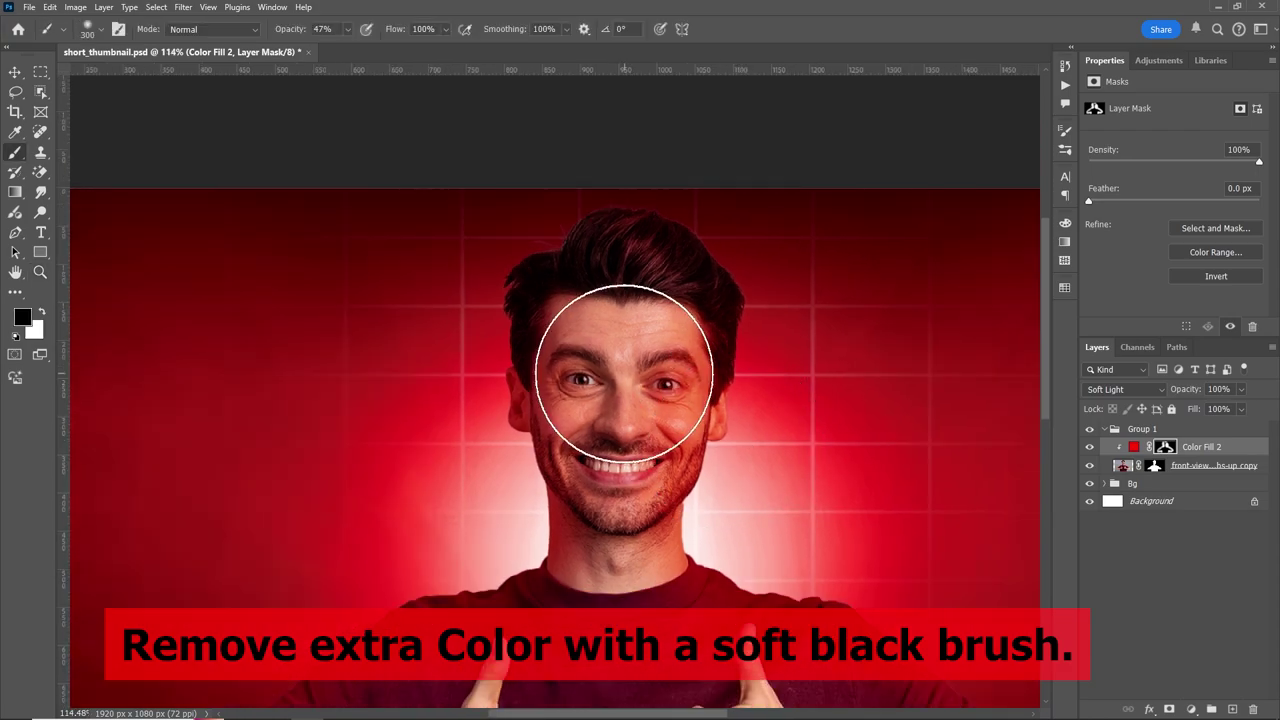
pyautogui.moveTo(624, 374); pyautogui.dragTo(592, 561)
pyautogui.press('[')
pyautogui.press('[')
pyautogui.press('[')
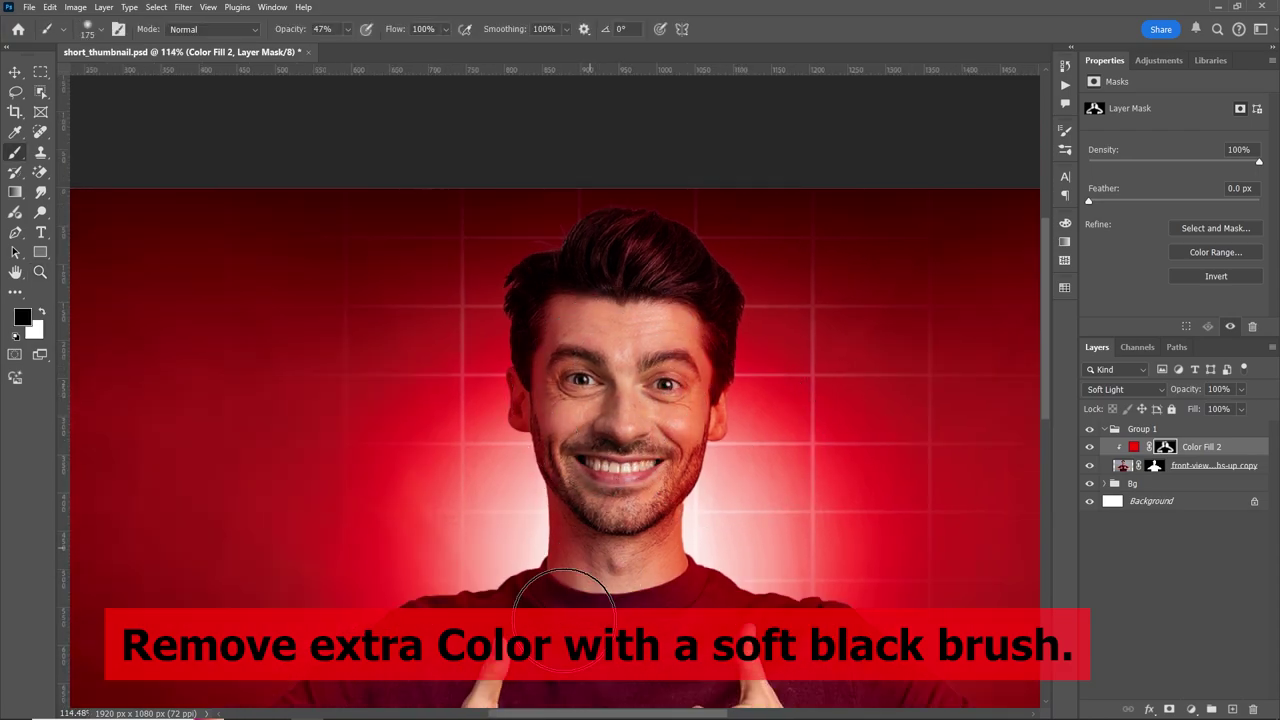
# Return to a white brush and bring the man's left arm into view for painting
pyautogui.moveTo(619, 520); pyautogui.dragTo(646, 425)
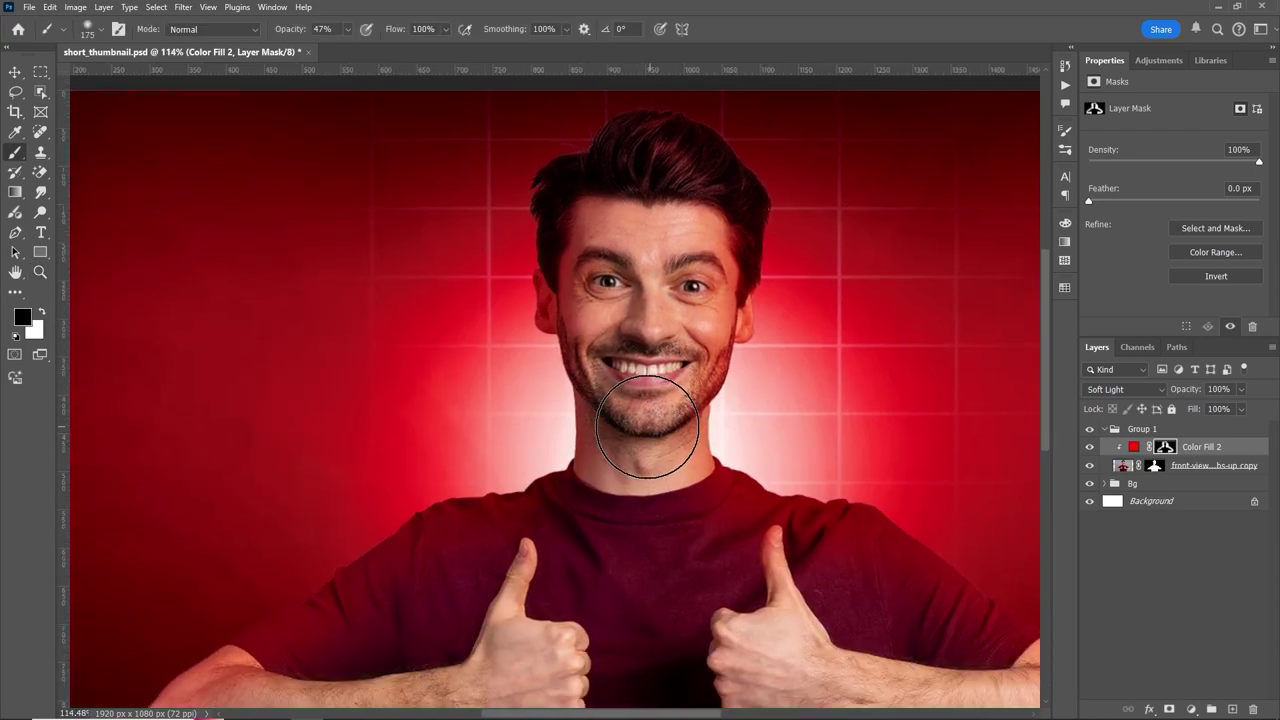
pyautogui.press('x')
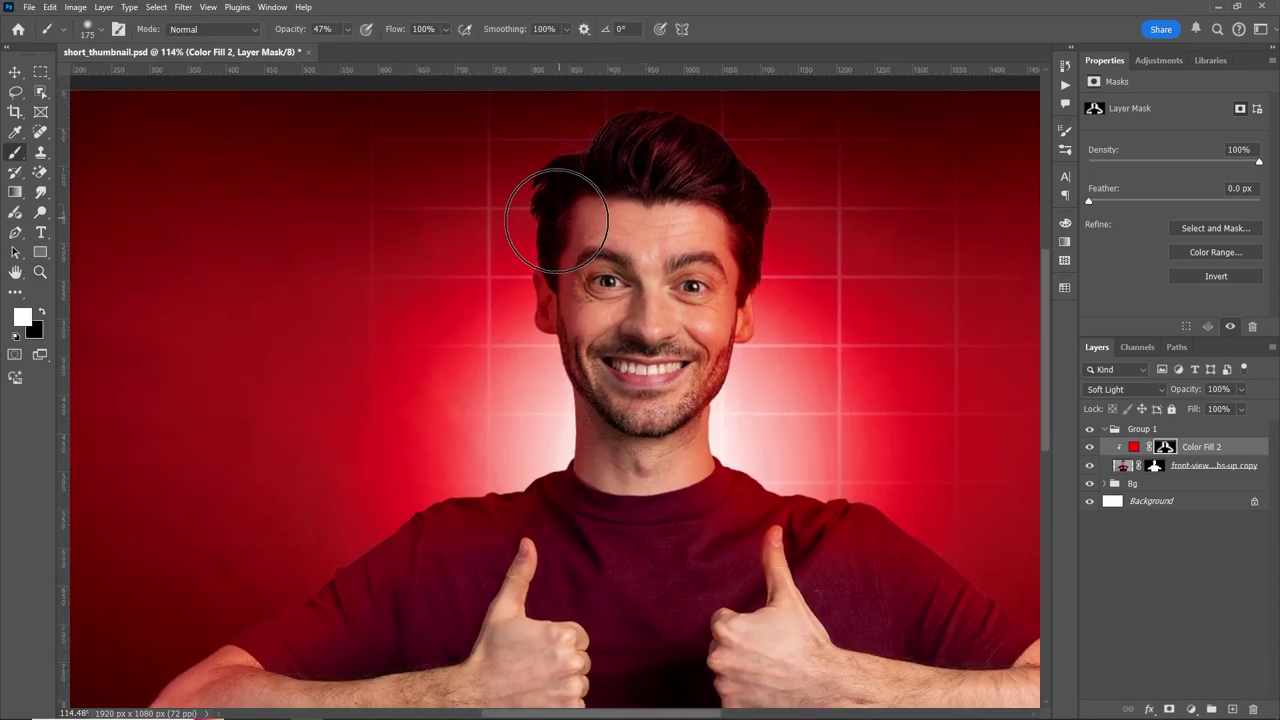
pyautogui.moveTo(402, 555); pyautogui.dragTo(489, 497)
pyautogui.scroll(-3, 337, 537)
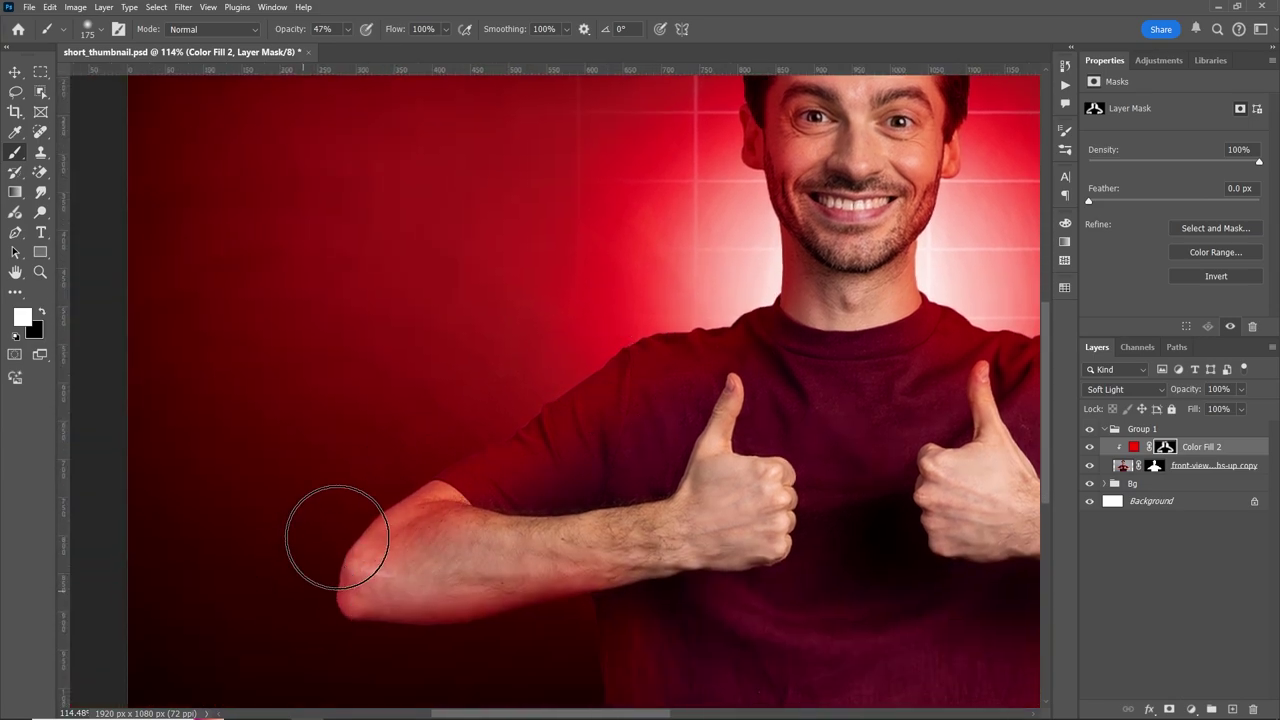
pyautogui.scroll(-1, 366, 586)
pyautogui.press('z')
pyautogui.moveTo(786, 523); pyautogui.dragTo(726, 474)
pyautogui.moveTo(991, 492); pyautogui.dragTo(1030, 492)
pyautogui.press('b')
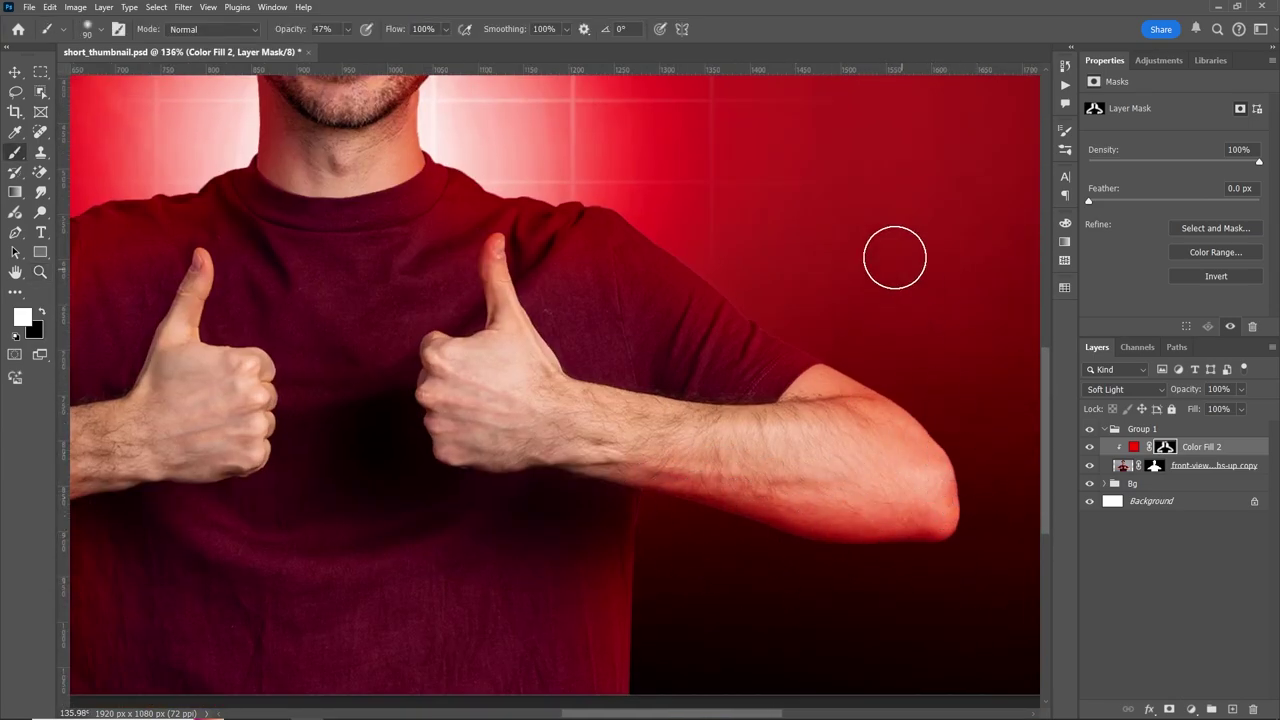
pyautogui.hscroll(-5, 750, 300)
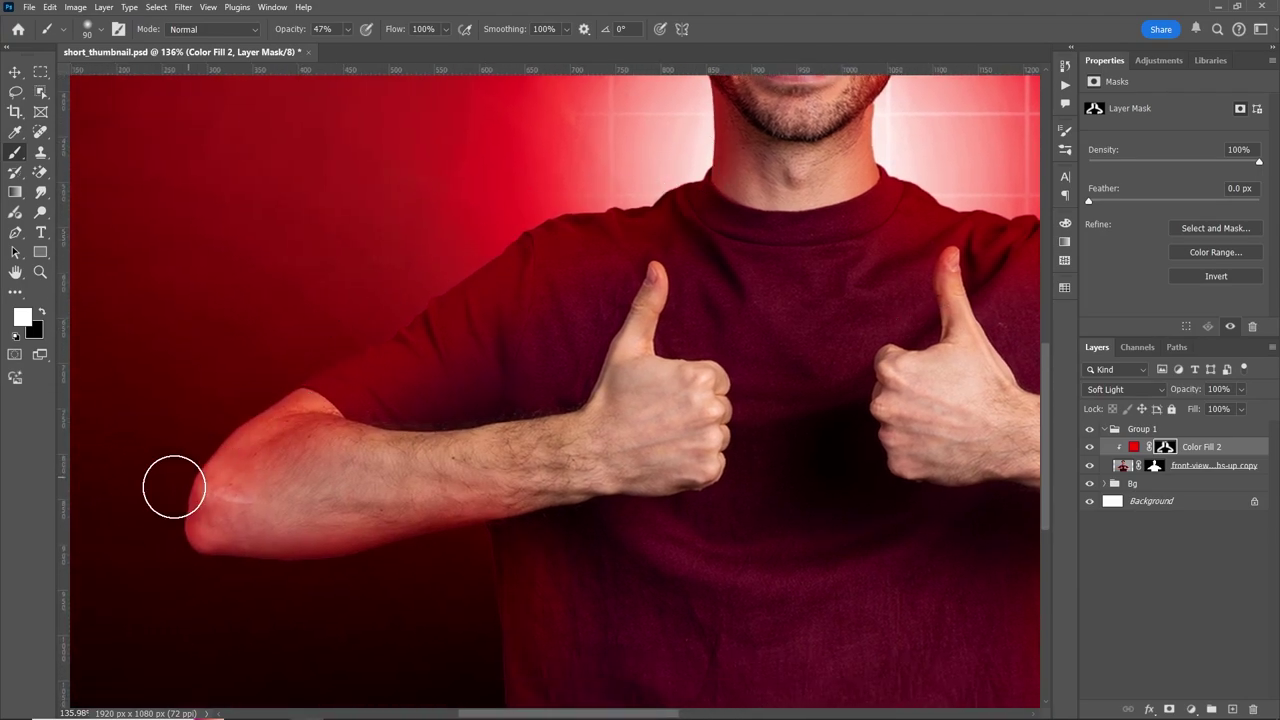
pyautogui.scroll(-3, 608, 329)
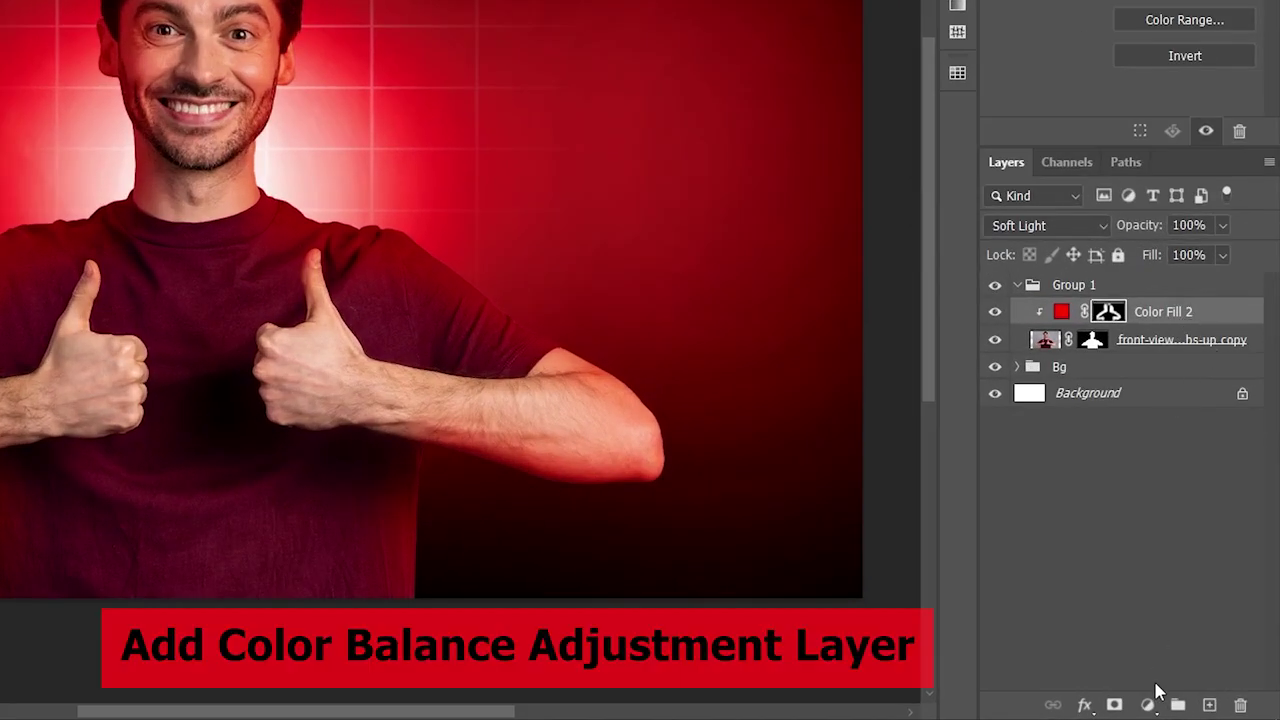
# Add a Color Balance adjustment layer clipped to the man's layer
pyautogui.click(1149, 705)
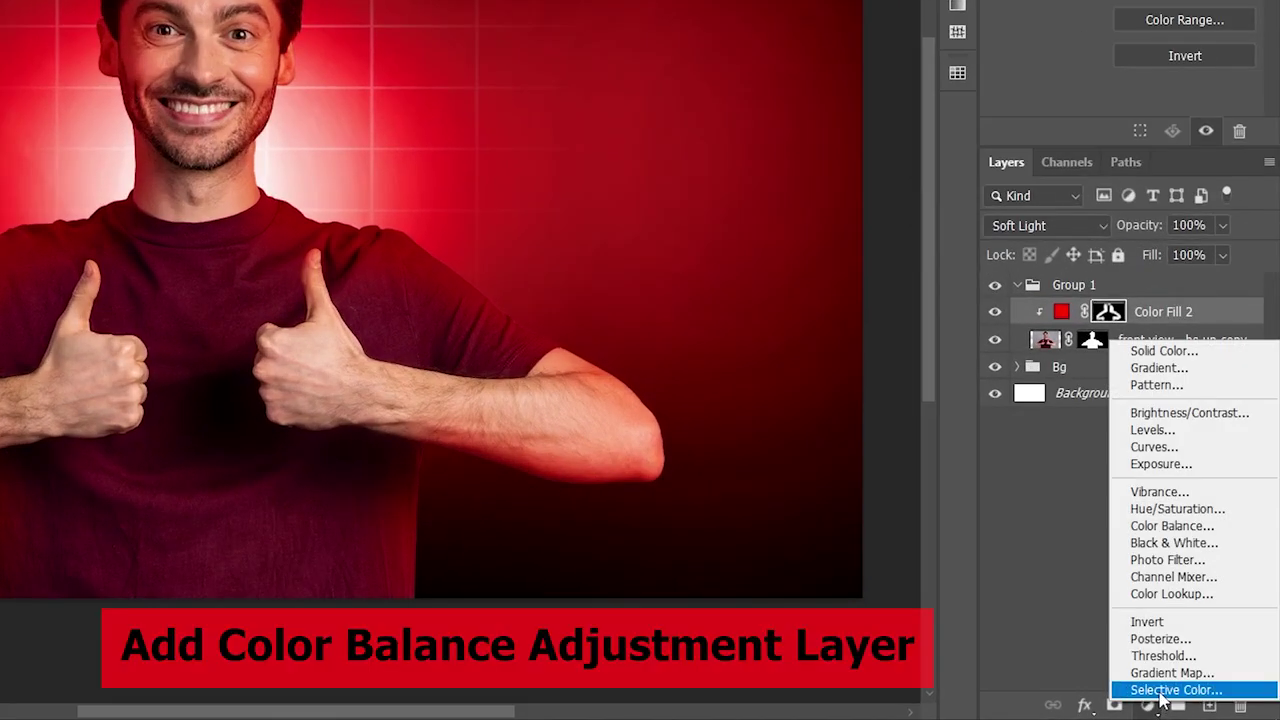
pyautogui.click(1188, 528)
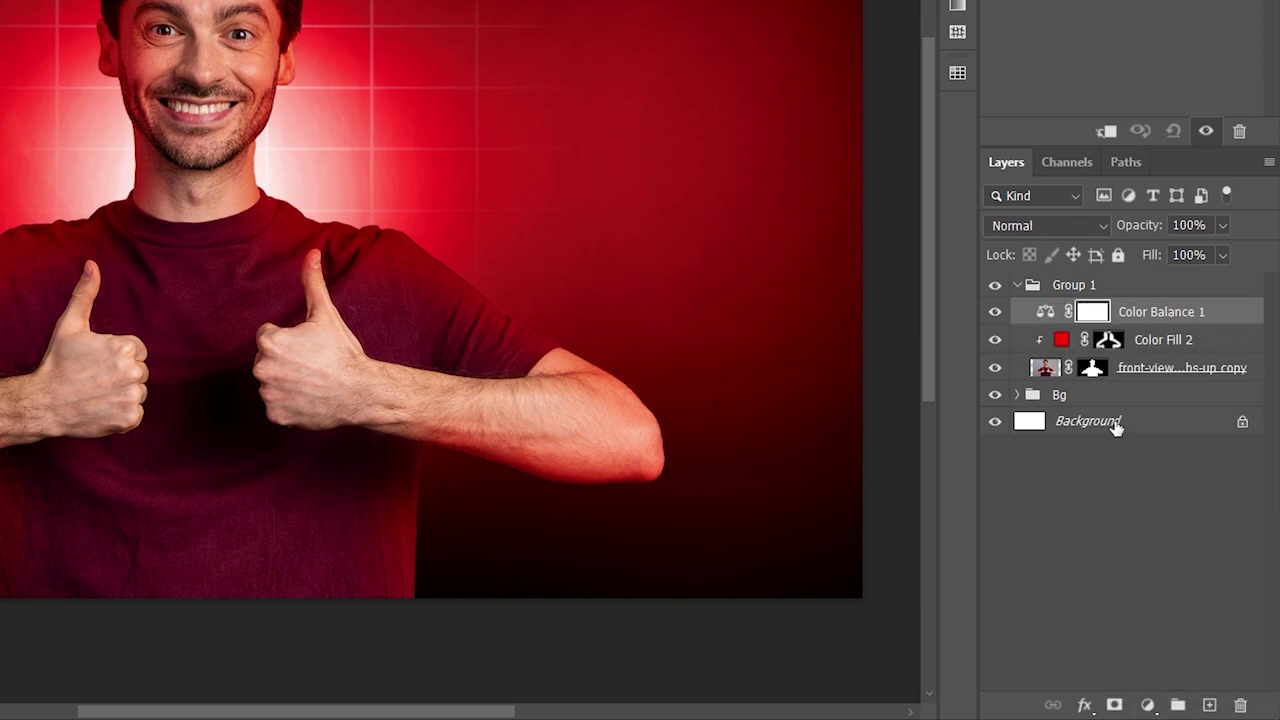
pyautogui.click(1104, 138)
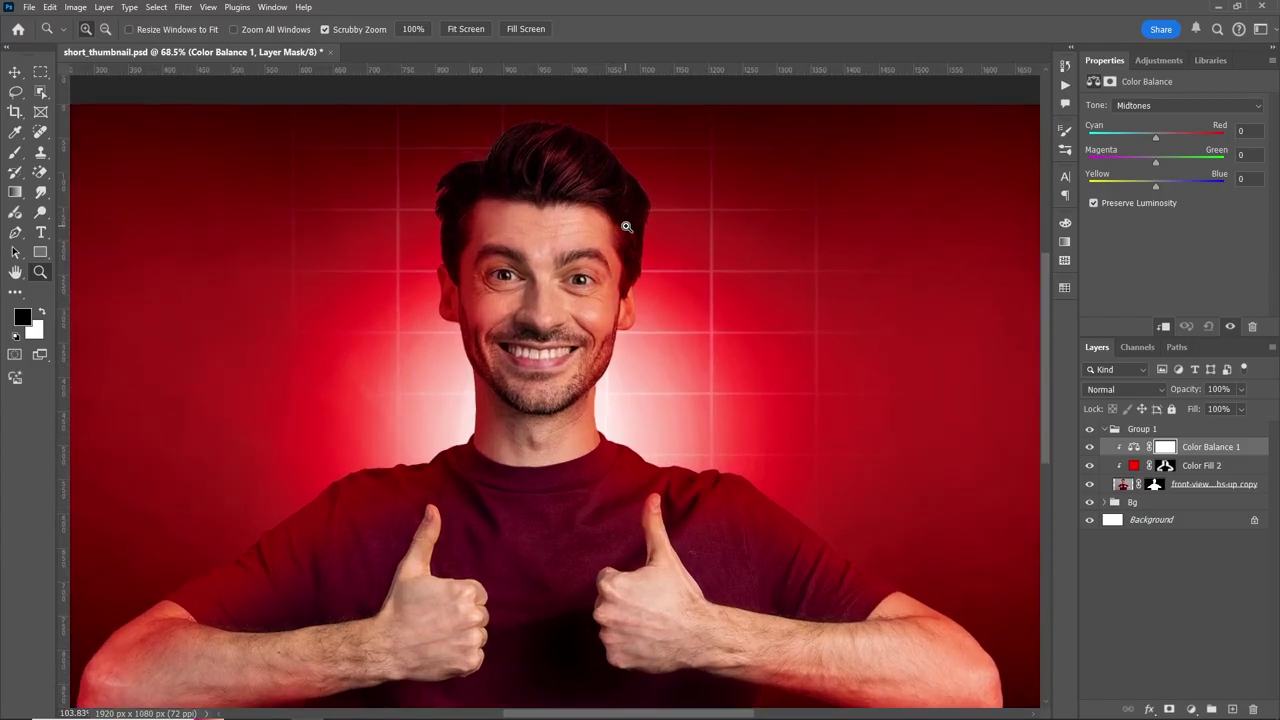
pyautogui.moveTo(623, 214); pyautogui.dragTo(640, 223)
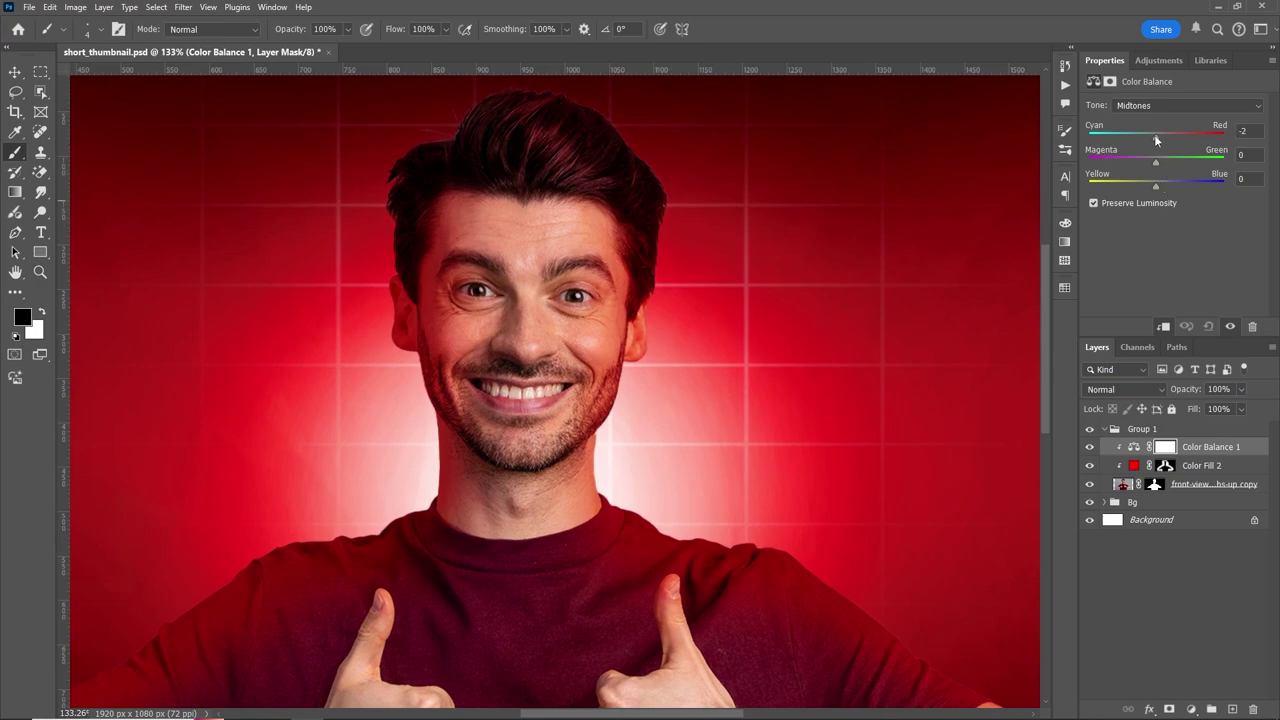
# Shift Color Balance midtones slightly toward red and set Shadows Cyan-Red to +5
pyautogui.moveTo(1163, 135); pyautogui.dragTo(1166, 136)
pyautogui.click(1160, 105)
pyautogui.click(1148, 128)
pyautogui.moveTo(1156, 134); pyautogui.dragTo(1167, 138)
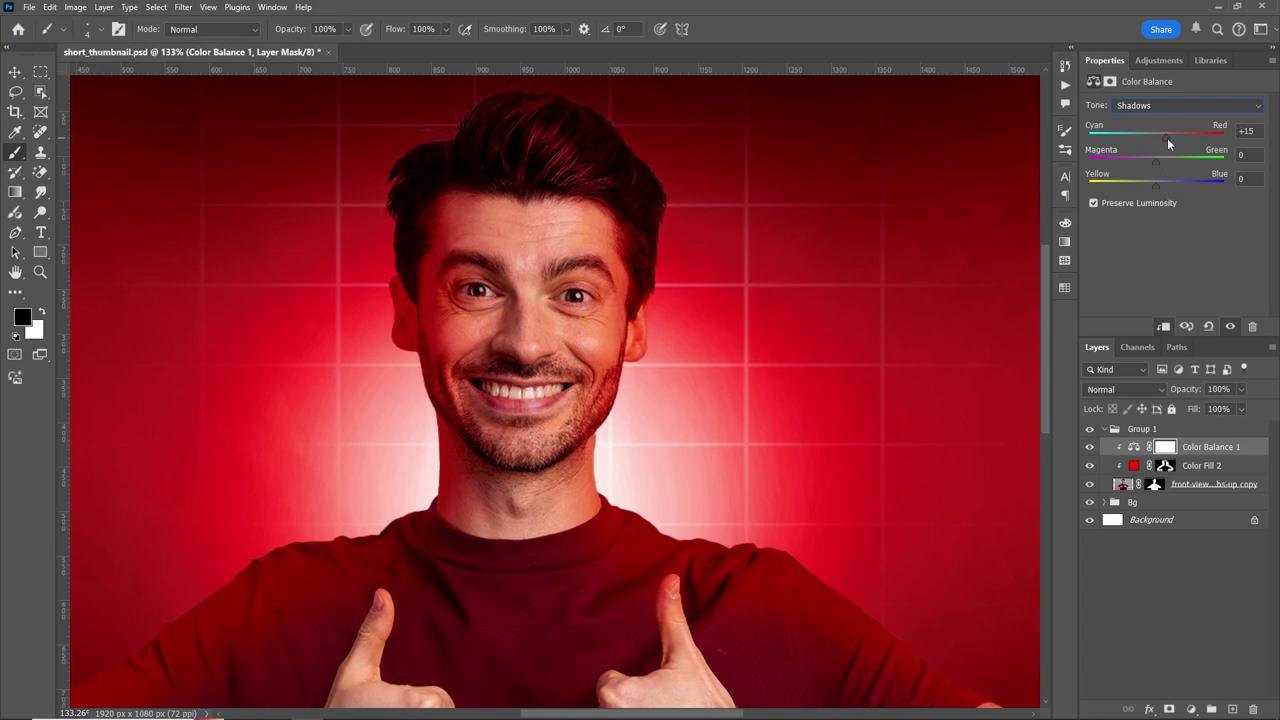
pyautogui.write('5')
# Toggle the Color Balance layer off and on to compare the effect
pyautogui.click(1090, 447)
pyautogui.click(1090, 448)
pyautogui.click(1090, 450)
pyautogui.click(1090, 450)
# On Color Fill 2's mask, paint red tint along the forearm at low opacity, then swap to black
pyautogui.click(1139, 474)
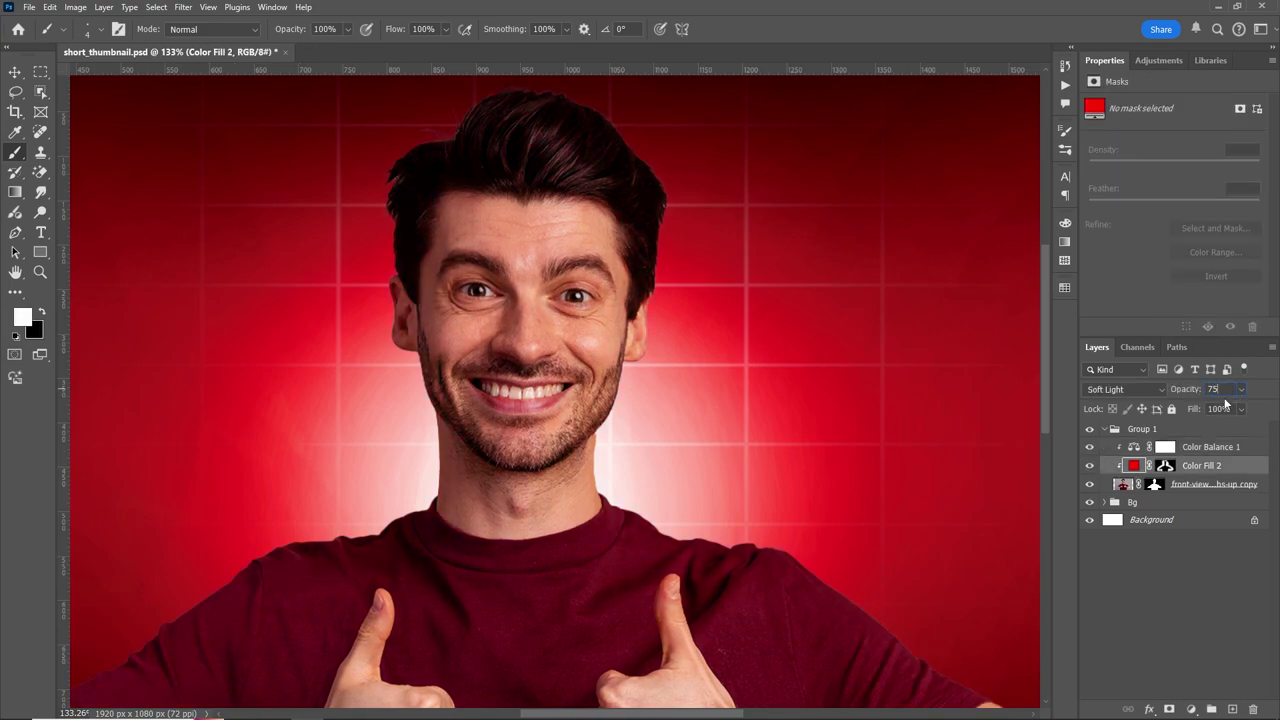
pyautogui.click(1165, 447)
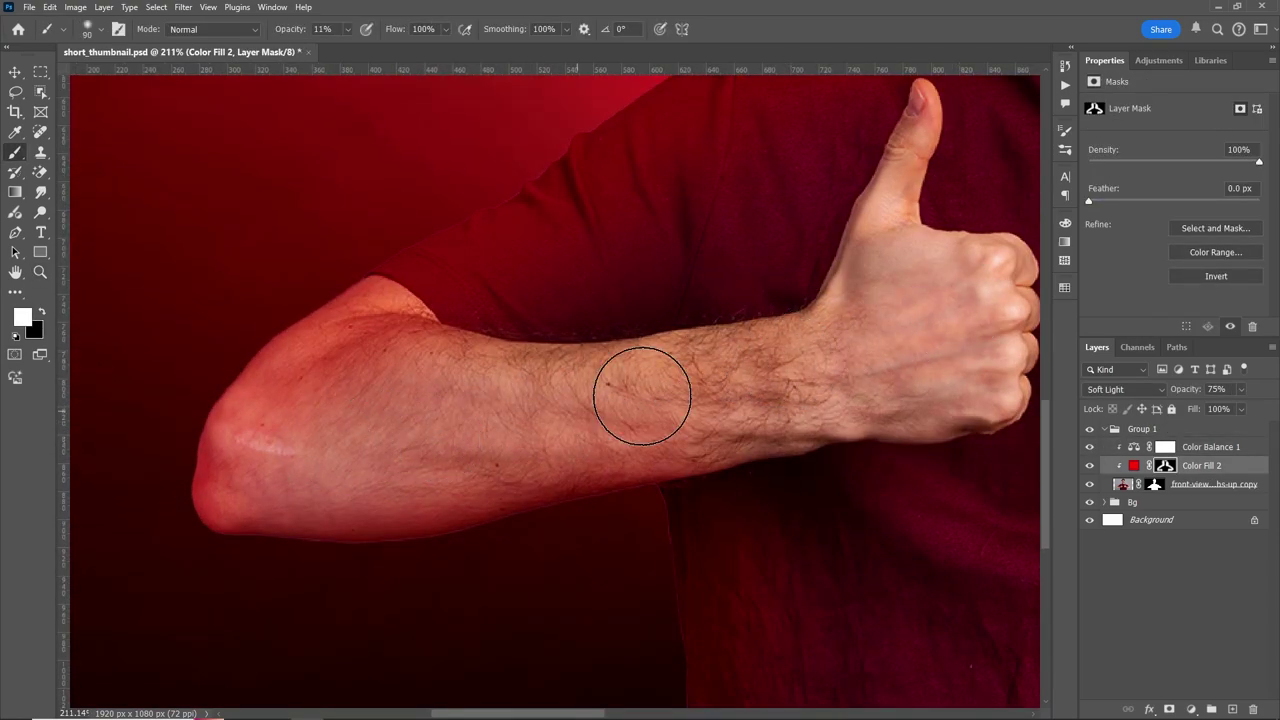
pyautogui.moveTo(646, 394); pyautogui.dragTo(303, 443)
pyautogui.press('2')
pyautogui.press('3')
pyautogui.press('x')
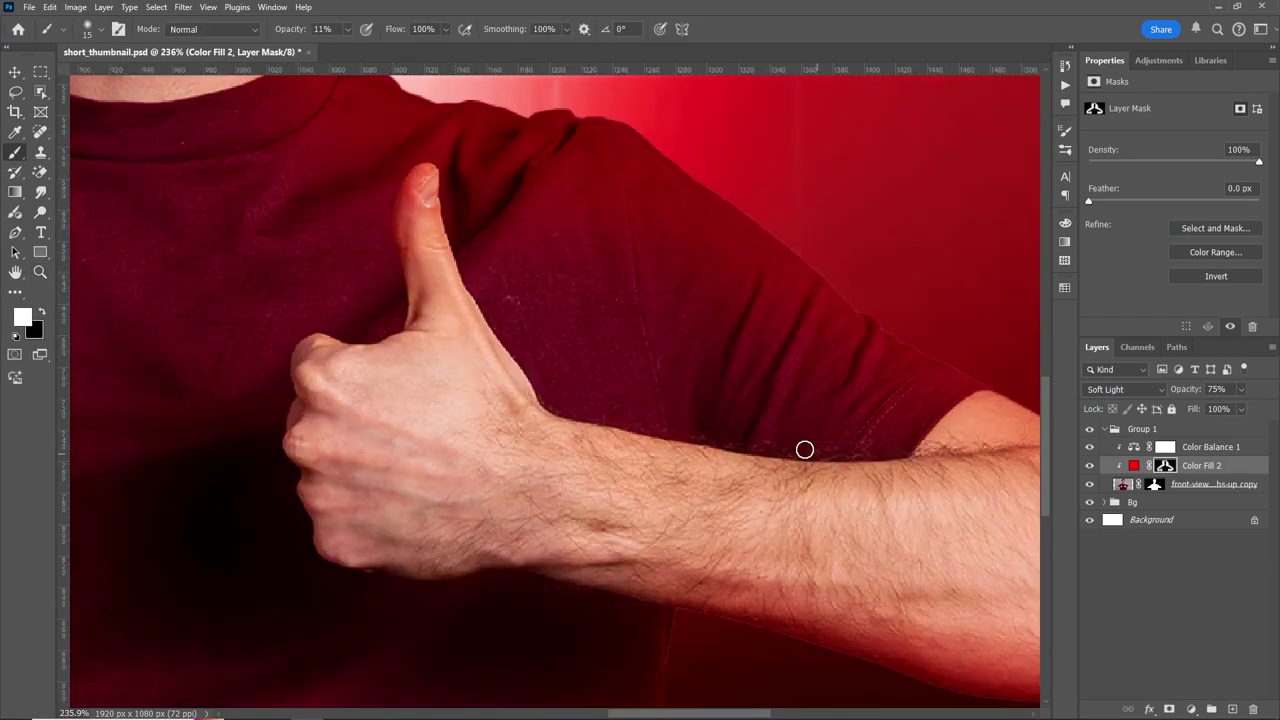
pyautogui.hscroll(2, 804, 449)
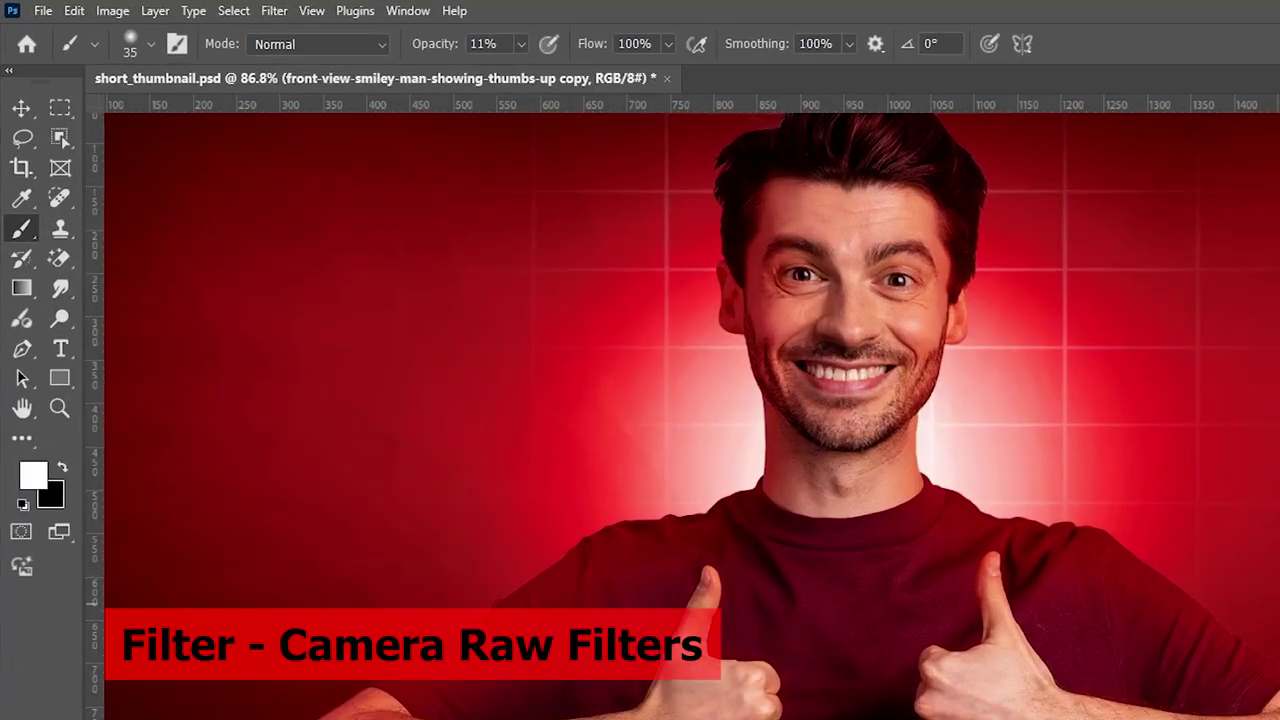
# In the Camera Raw Filter, raise Exposure and Contrast, then scroll down toward Detail settings
pyautogui.click(275, 12)
pyautogui.click(350, 158)
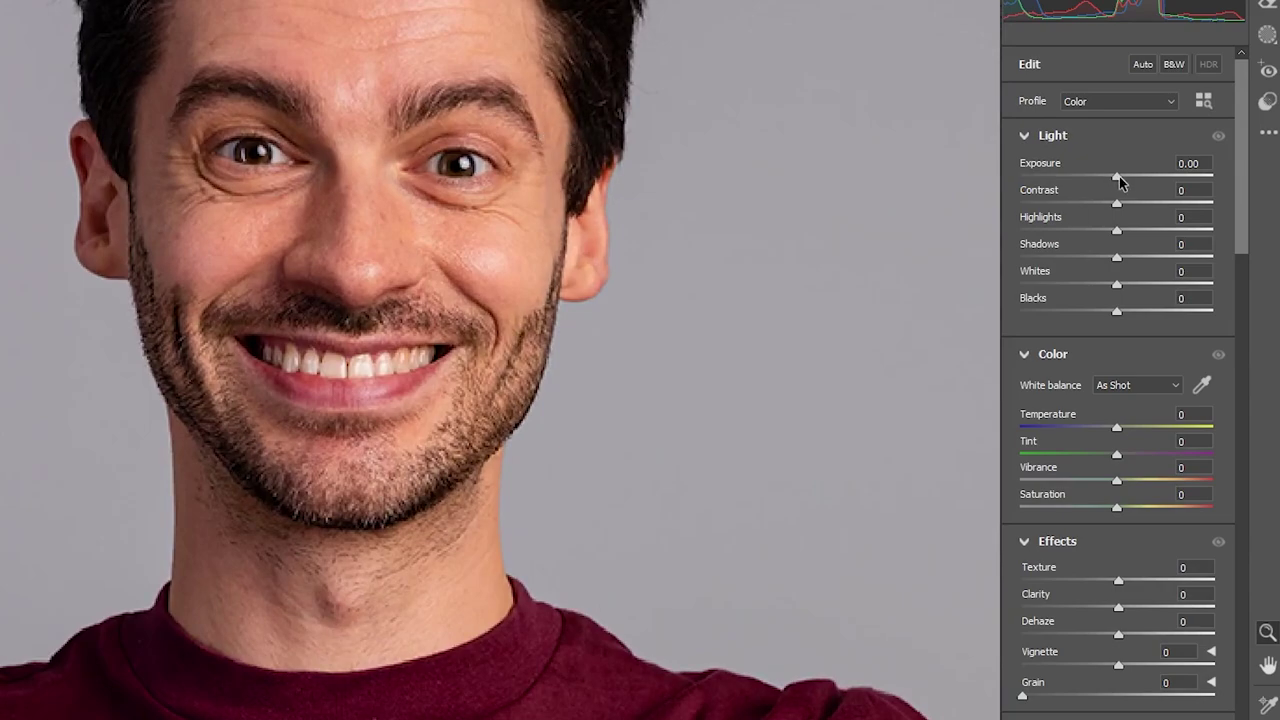
pyautogui.moveTo(1118, 177); pyautogui.dragTo(1123, 207)
pyautogui.scroll(-10, 1254, 630)
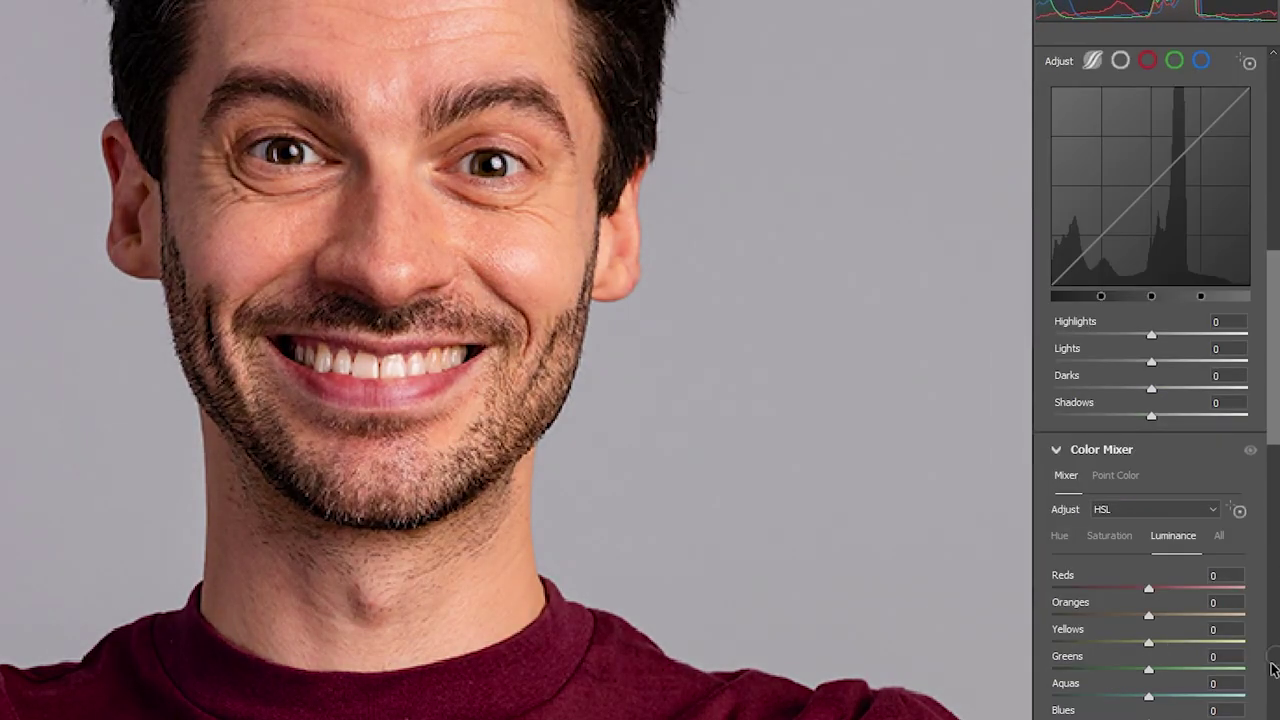
pyautogui.scroll(-10, 1185, 337)
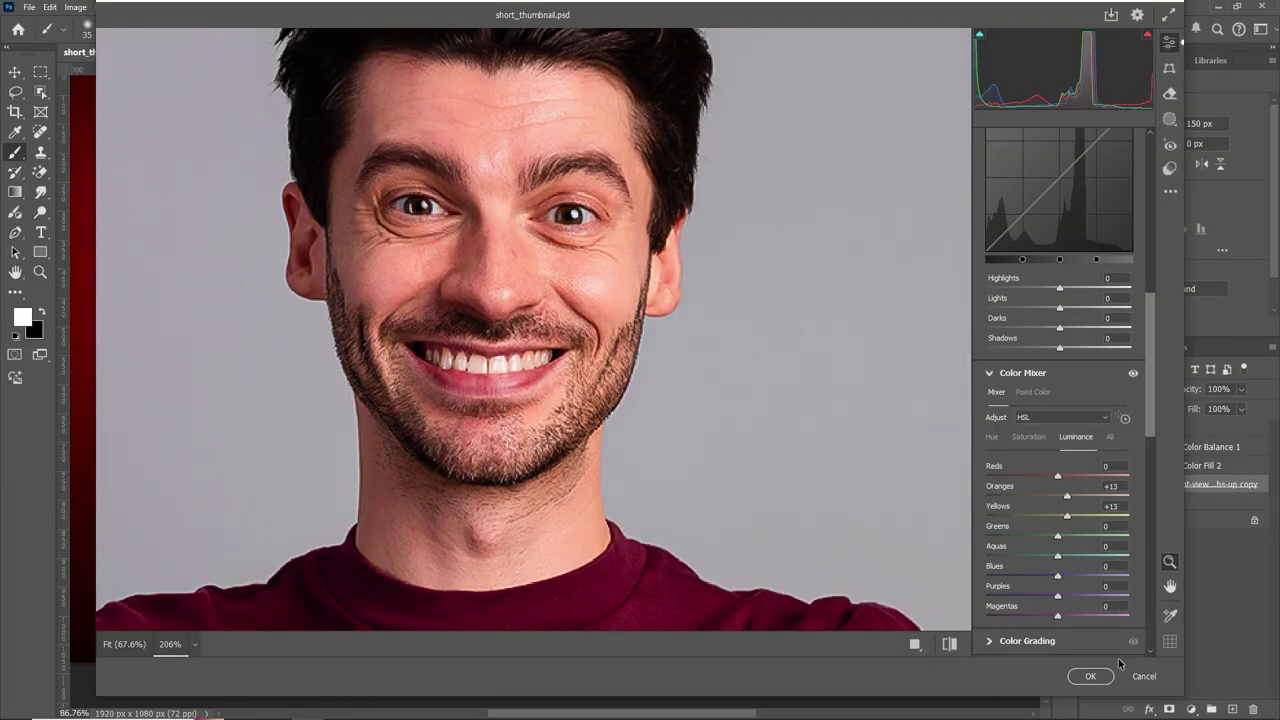
# Apply the Camera Raw edits and set the brush to 100% hardness and 16% flow
pyautogui.click(1121, 665)
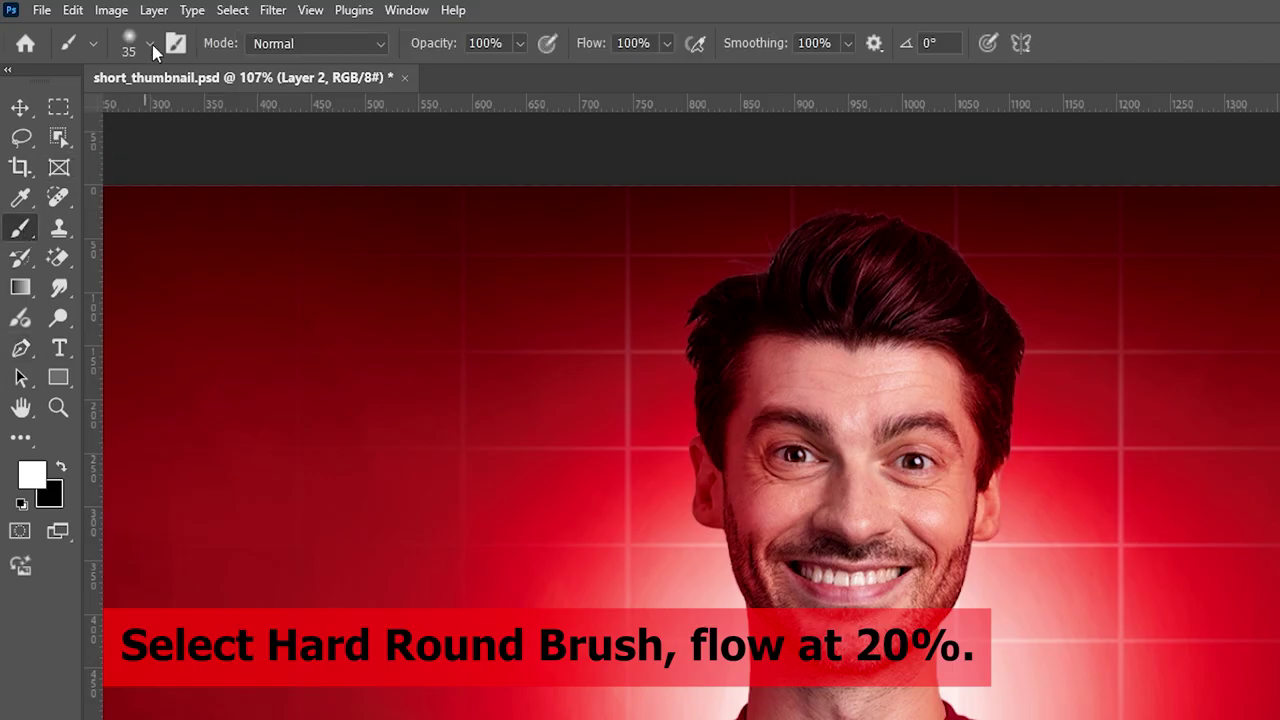
pyautogui.click(148, 44)
pyautogui.moveTo(111, 160); pyautogui.dragTo(266, 162)
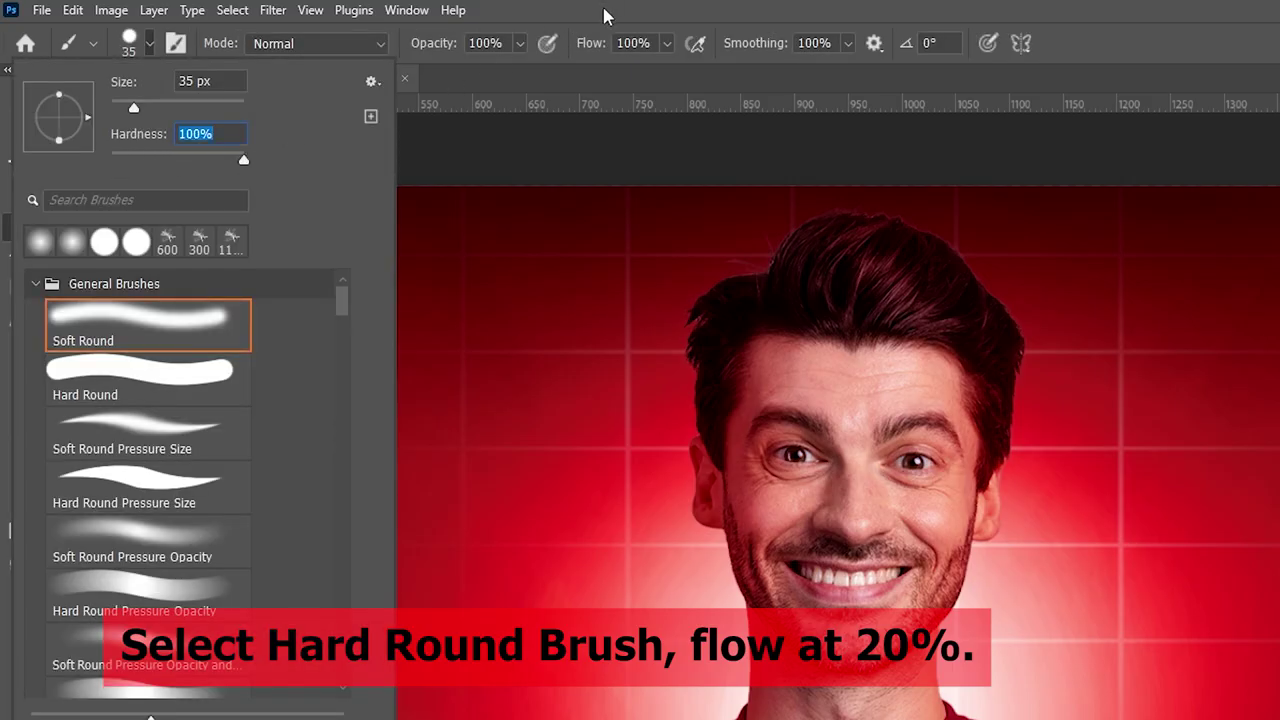
pyautogui.moveTo(590, 43); pyautogui.dragTo(584, 48)
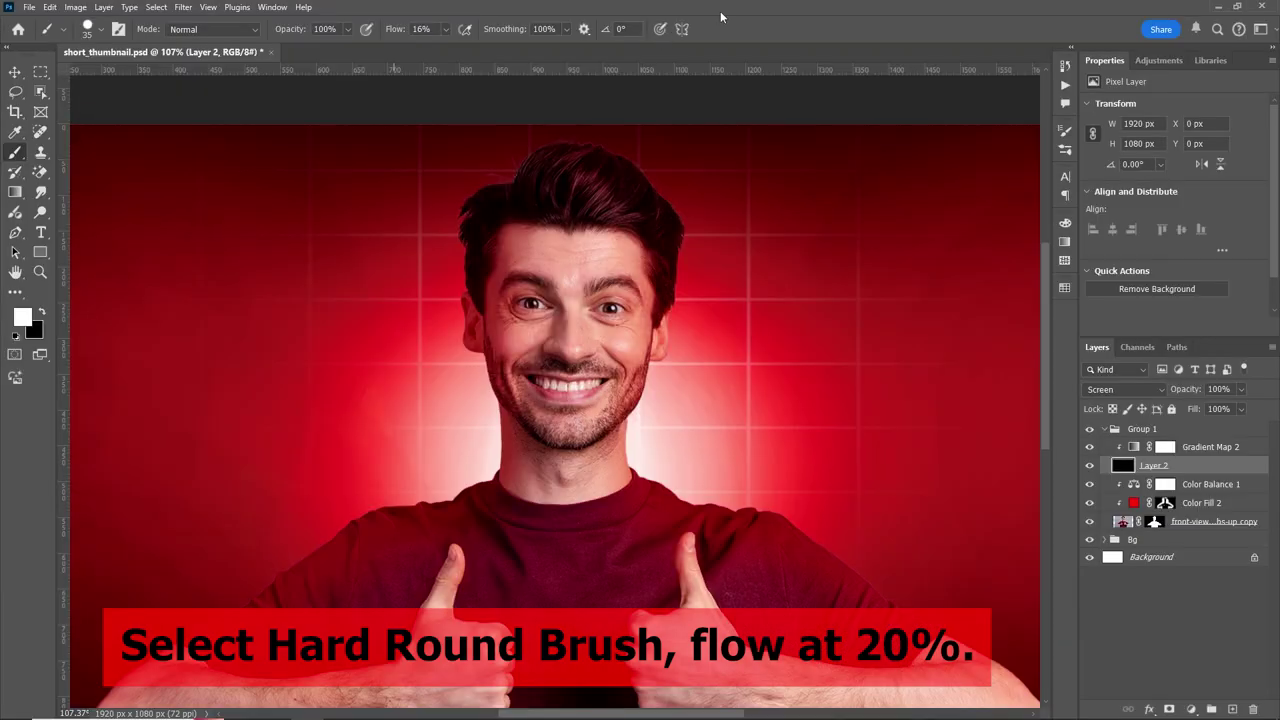
# Zoom in on the man's hair and switch to the Pen tool
pyautogui.press('z')
pyautogui.moveTo(634, 137); pyautogui.dragTo(657, 143)
pyautogui.press('b')
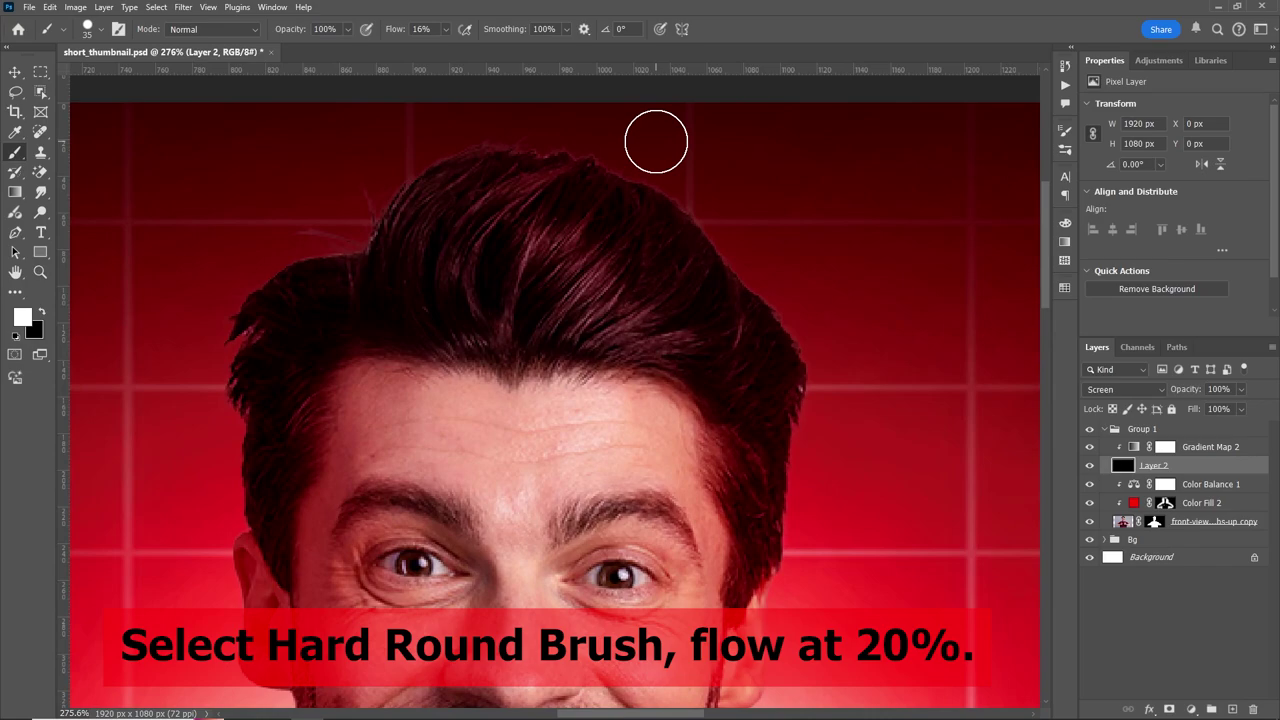
pyautogui.click(24, 233)
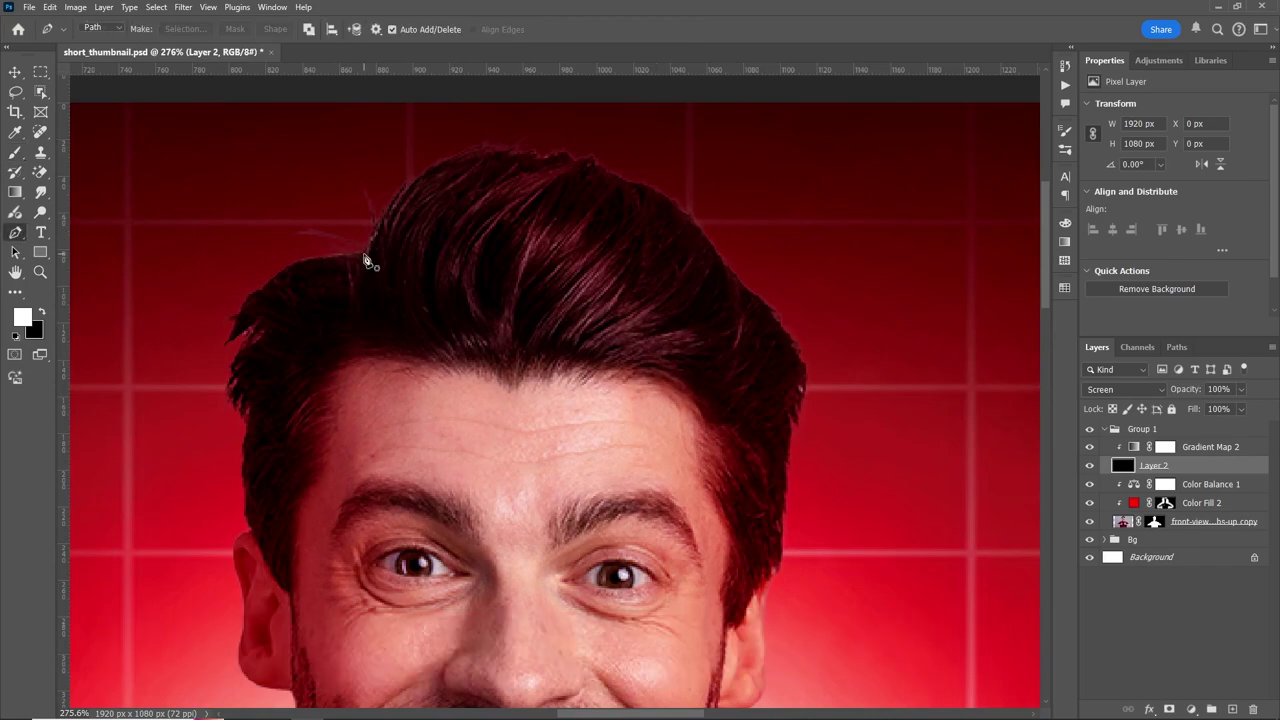
# Trace a curved Pen path along the left edge of the man's hair
pyautogui.click(364, 255)
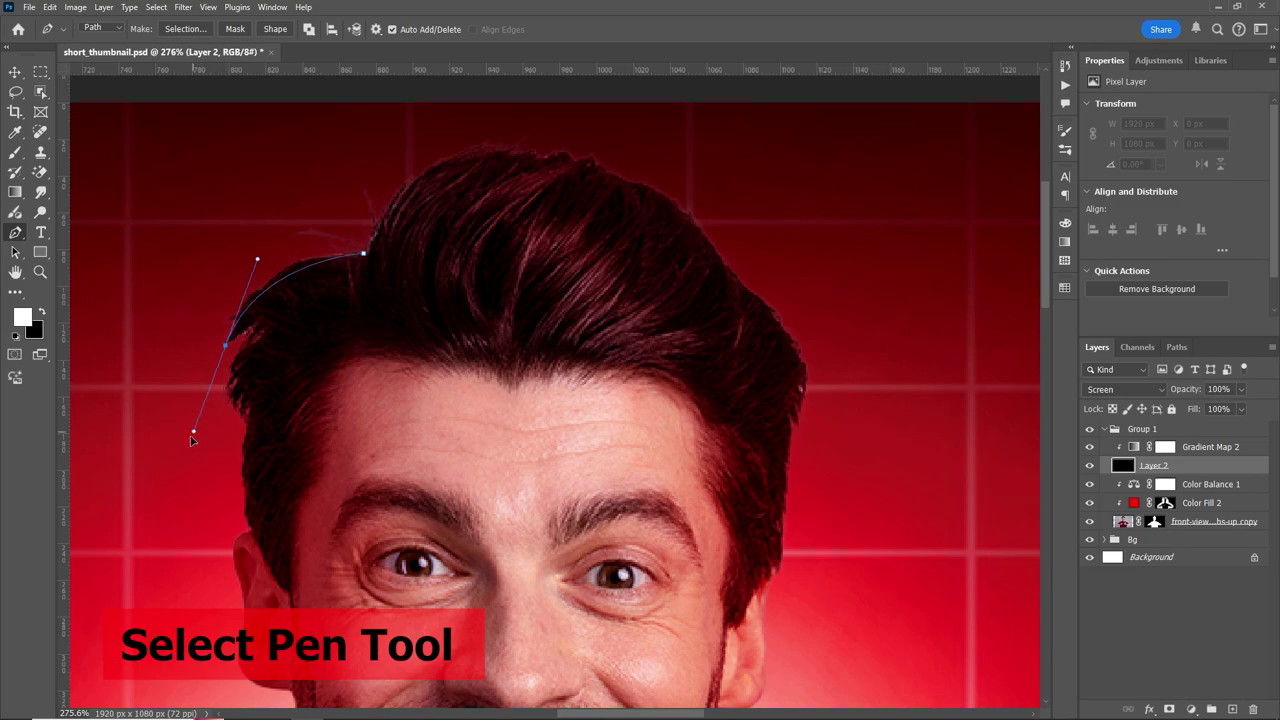
pyautogui.moveTo(228, 345); pyautogui.dragTo(194, 450)
pyautogui.click(260, 316)
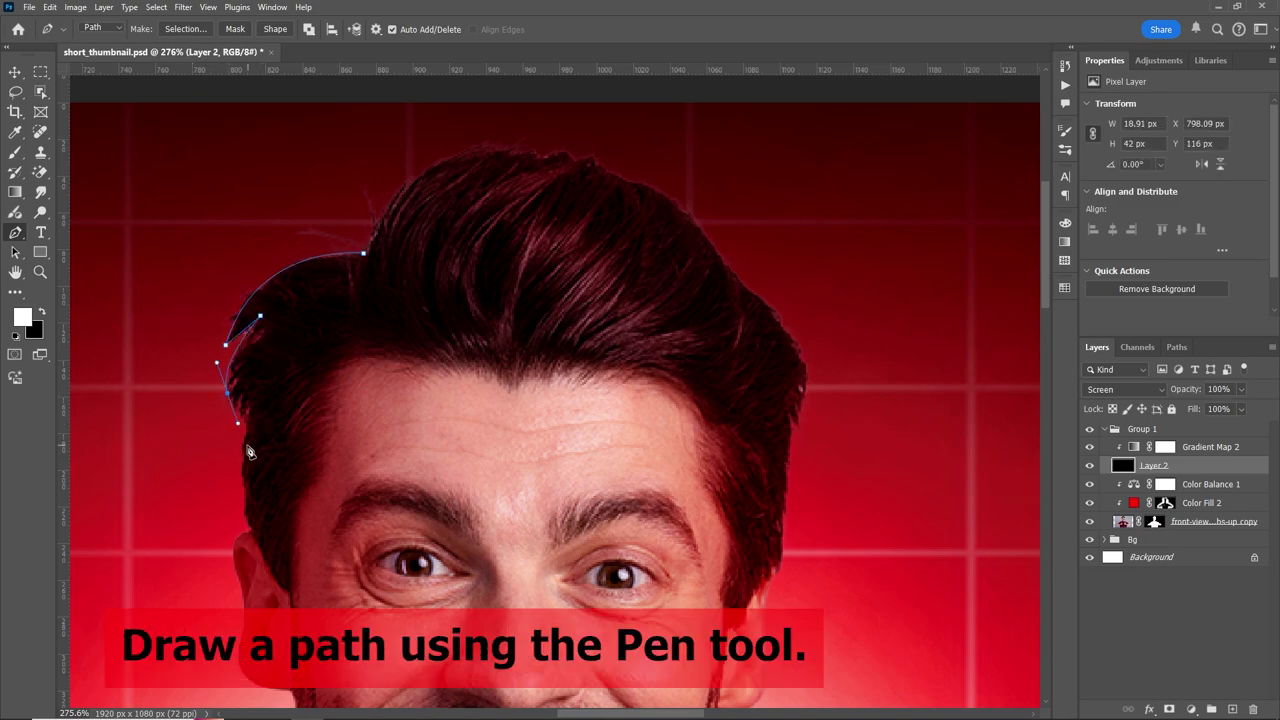
pyautogui.moveTo(250, 480); pyautogui.dragTo(396, 309)
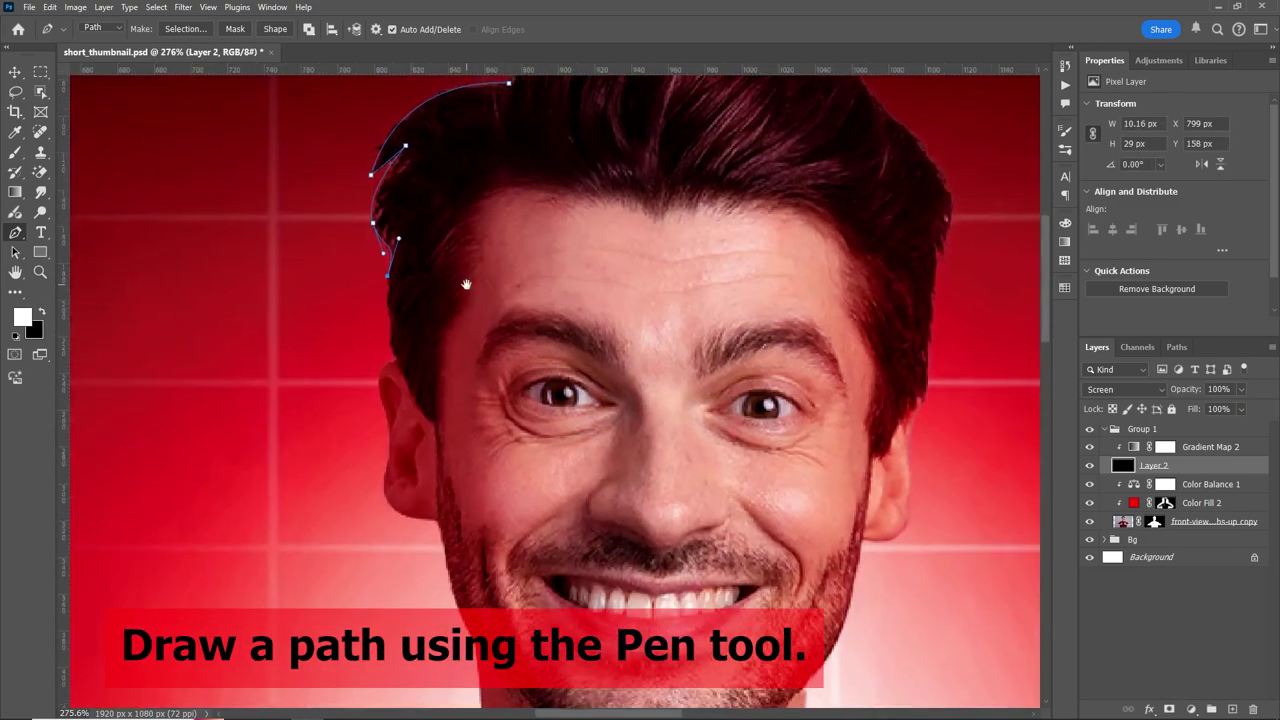
pyautogui.click(398, 362)
pyautogui.moveTo(421, 394); pyautogui.dragTo(449, 441)
# Stroke the hair work path with a slightly smaller brush for a thin glow line
pyautogui.click(1177, 347)
pyautogui.press('b')
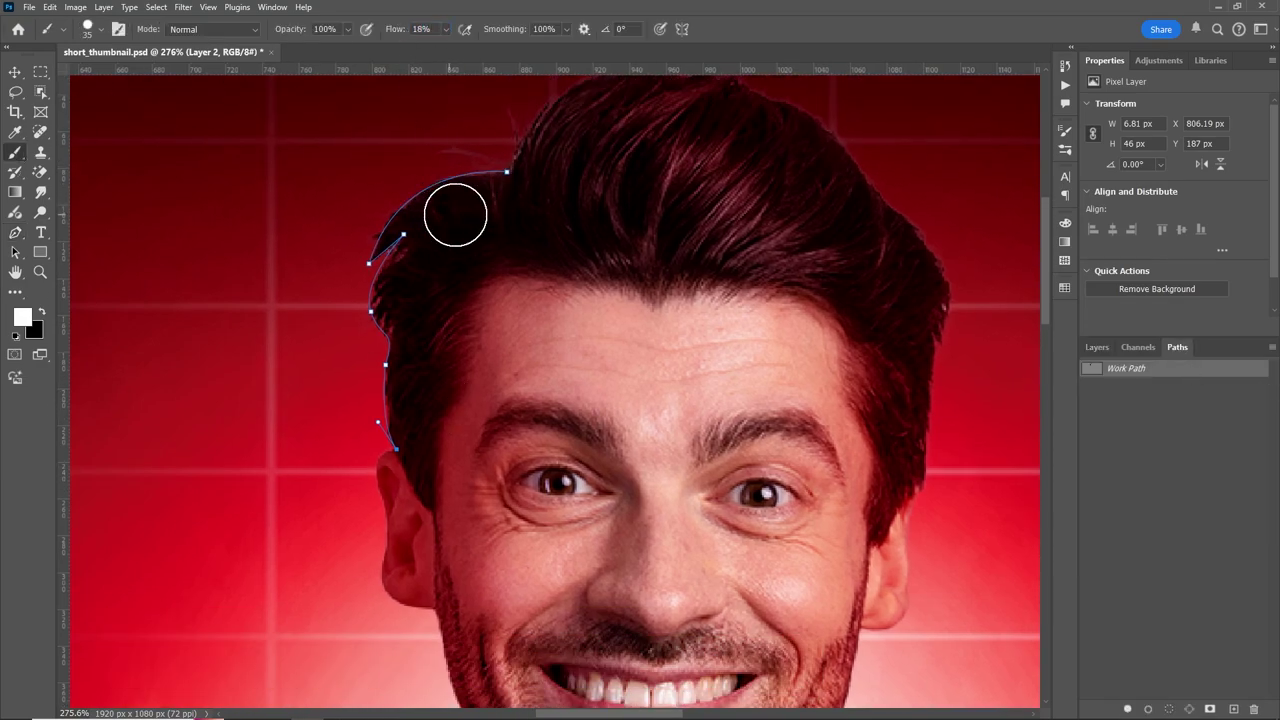
pyautogui.press('[')
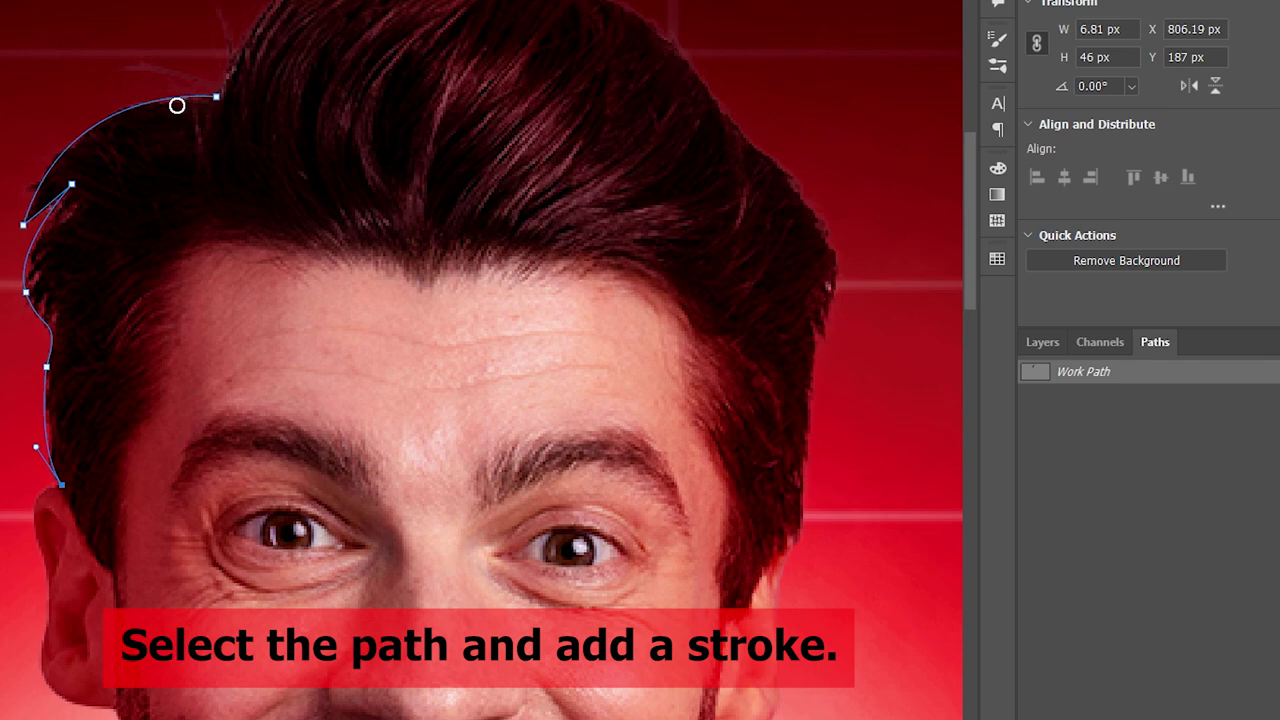
pyautogui.rightClick(1211, 372)
pyautogui.click(1185, 470)
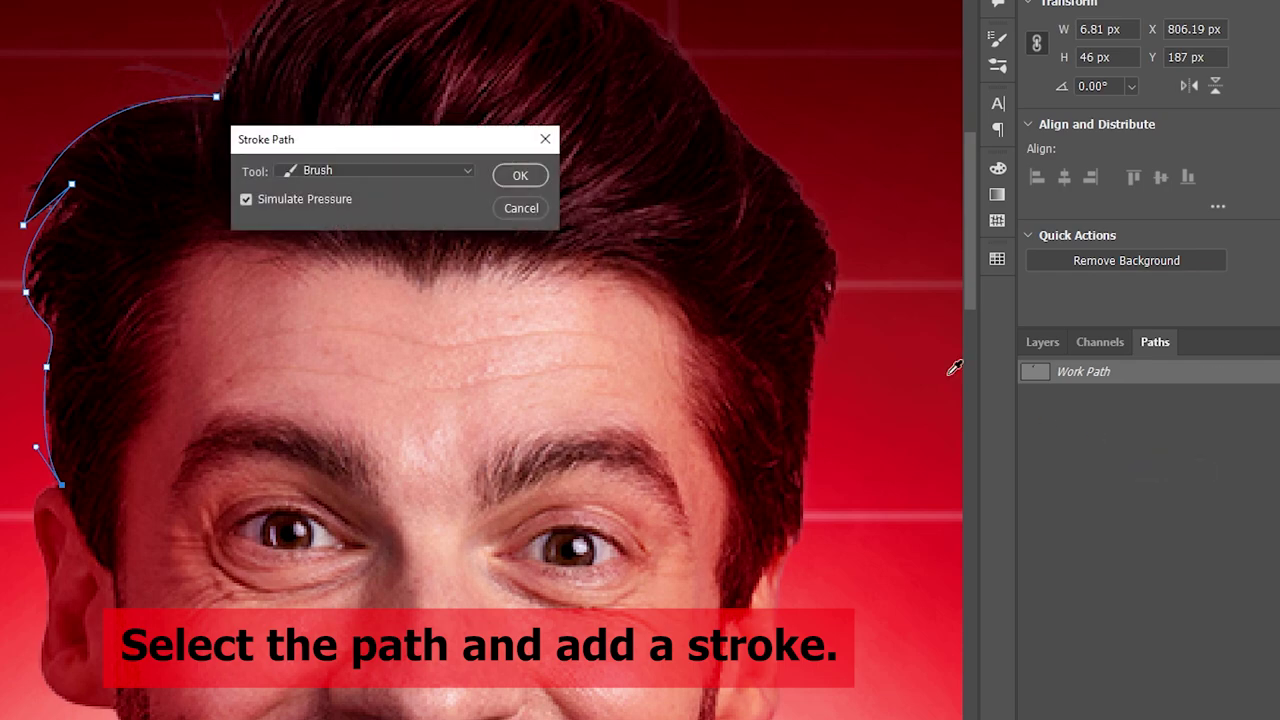
pyautogui.click(511, 176)
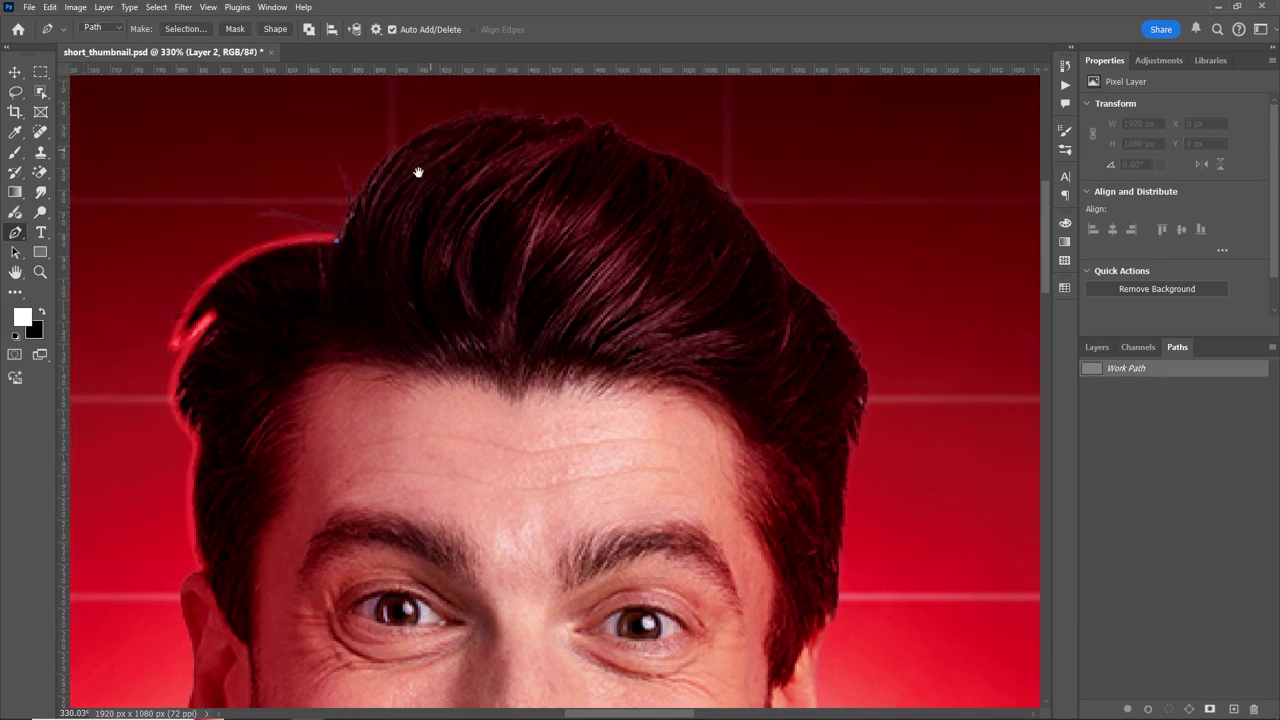
# Trace a Pen path across the top of the hair and down its right side
pyautogui.moveTo(463, 143); pyautogui.dragTo(574, 134)
pyautogui.keyDown('alt'); pyautogui.click(463, 143); pyautogui.keyUp('alt')
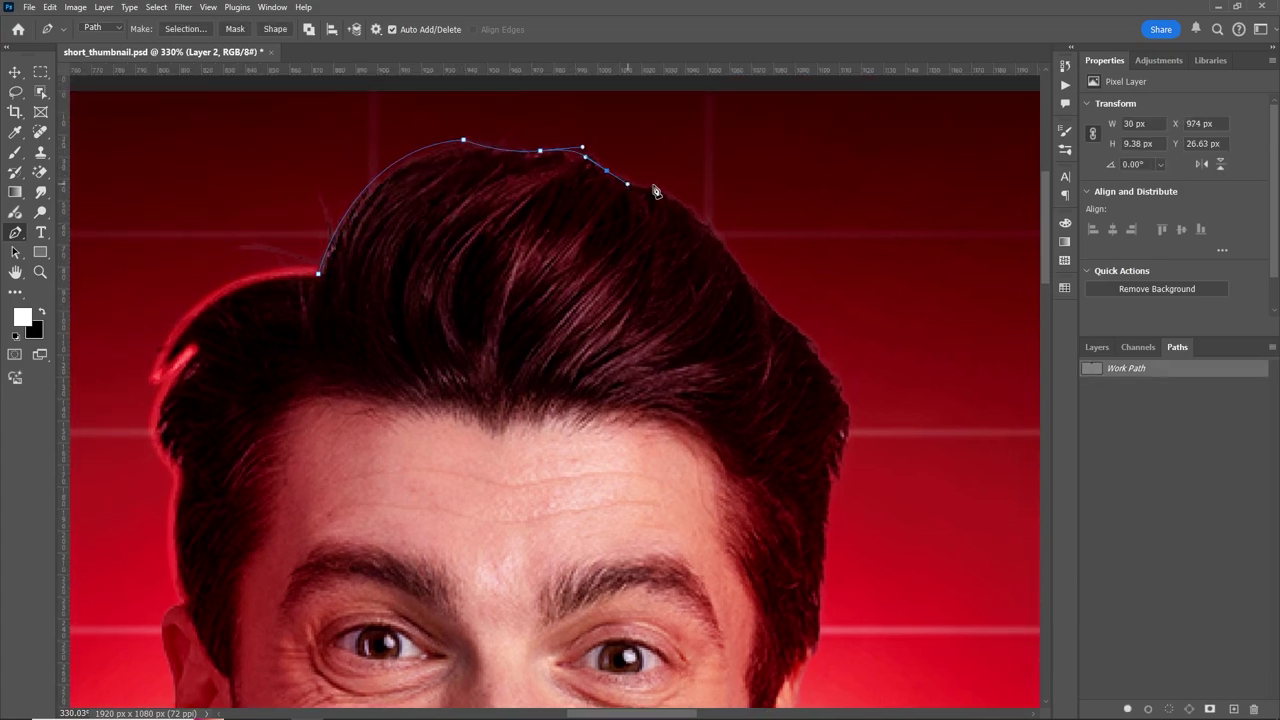
pyautogui.moveTo(654, 187); pyautogui.dragTo(674, 187)
pyautogui.moveTo(775, 309); pyautogui.dragTo(723, 271)
pyautogui.moveTo(737, 283); pyautogui.dragTo(760, 295)
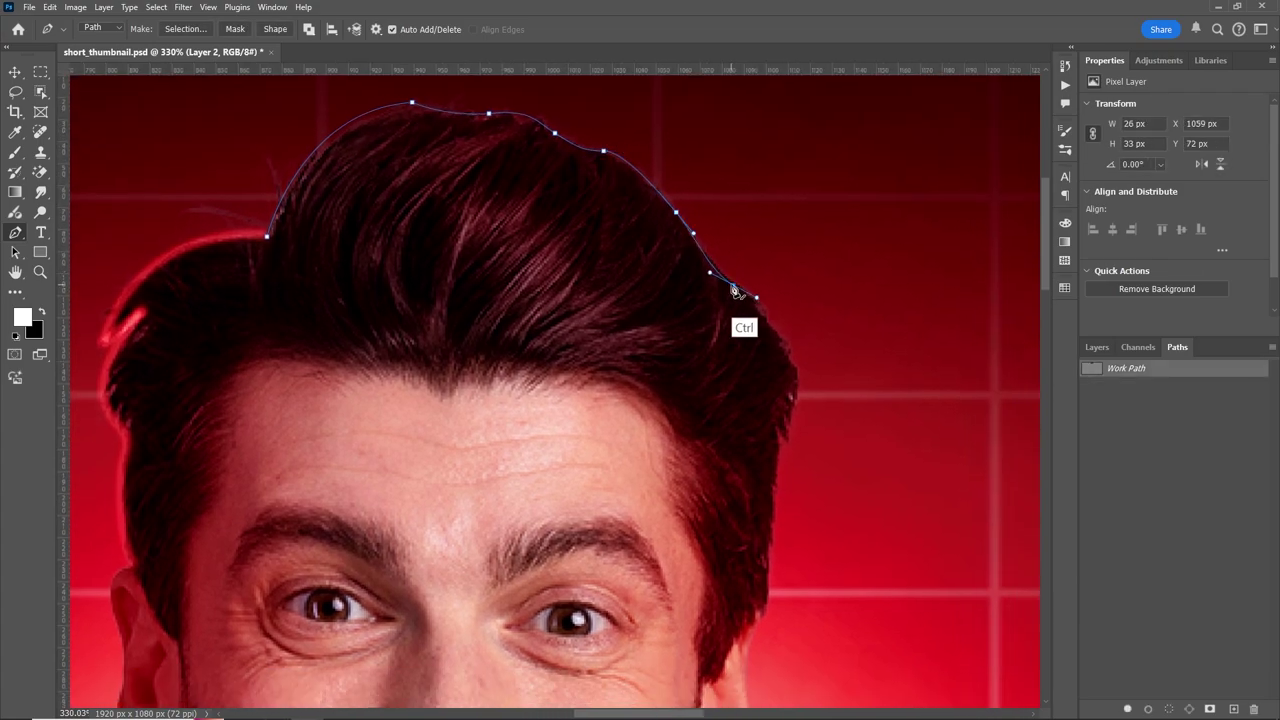
pyautogui.moveTo(800, 378); pyautogui.dragTo(798, 395)
pyautogui.keyDown('alt'); pyautogui.click(800, 378); pyautogui.keyUp('alt')
pyautogui.moveTo(825, 445)
pyautogui.mouseDown()
pyautogui.moveTo(803, 200)
pyautogui.moveTo(763, 219)
pyautogui.moveTo(768, 203)
pyautogui.mouseUp()
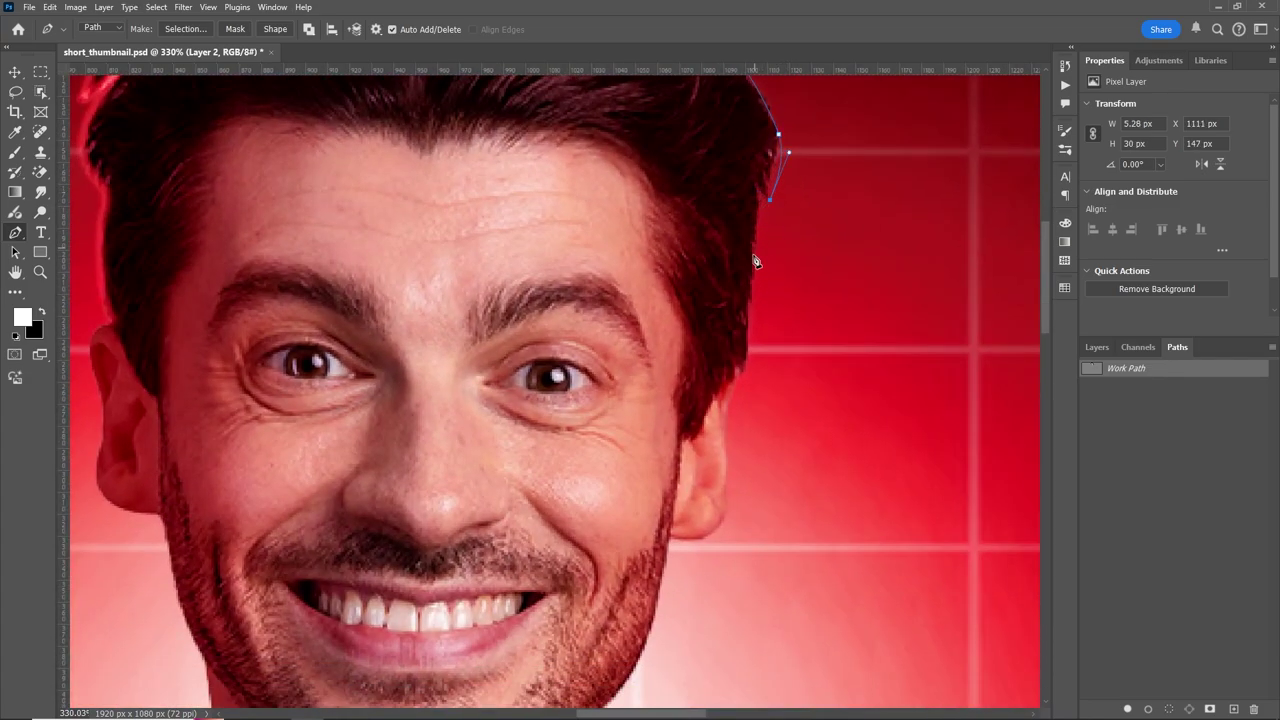
# Extend the path down to the ear and jaw, then brush-stroke it
pyautogui.moveTo(752, 300); pyautogui.dragTo(757, 323)
pyautogui.moveTo(735, 385)
pyautogui.mouseDown()
pyautogui.moveTo(740, 420)
pyautogui.moveTo(795, 285)
pyautogui.mouseUp()
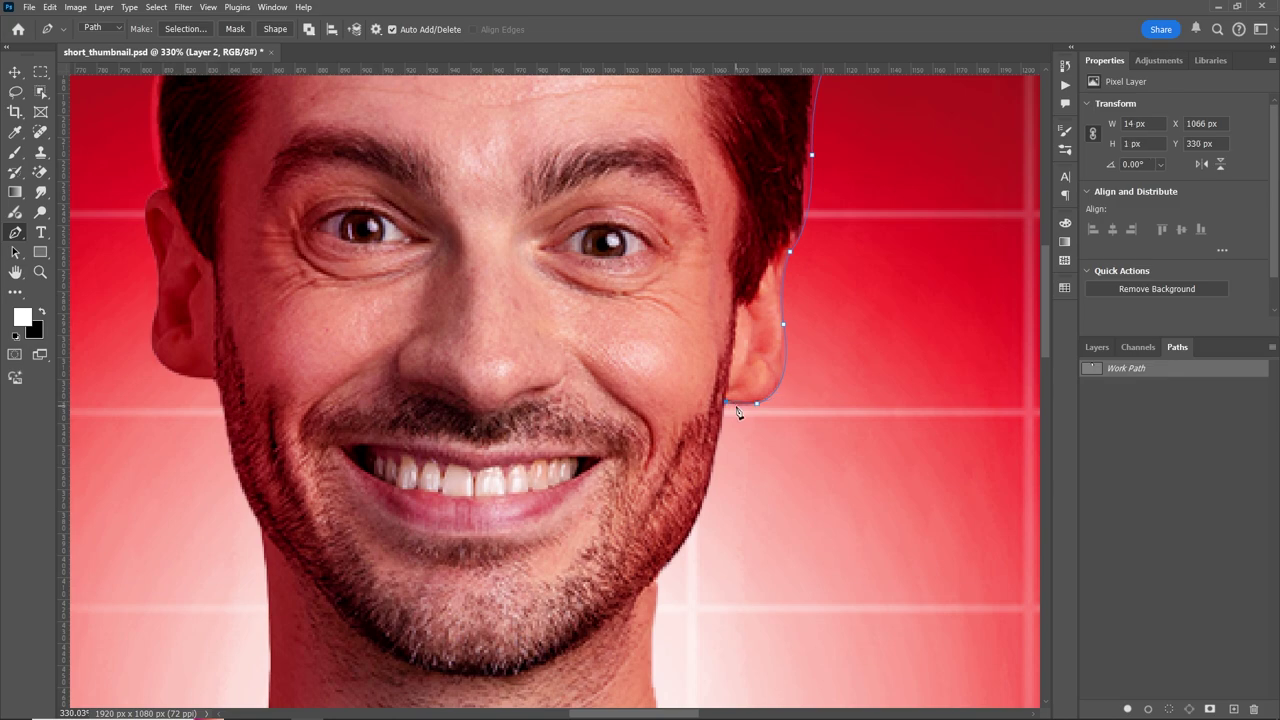
pyautogui.scroll(-3, 738, 412)
pyautogui.scroll(2, 791, 408)
pyautogui.rightClick(1212, 368)
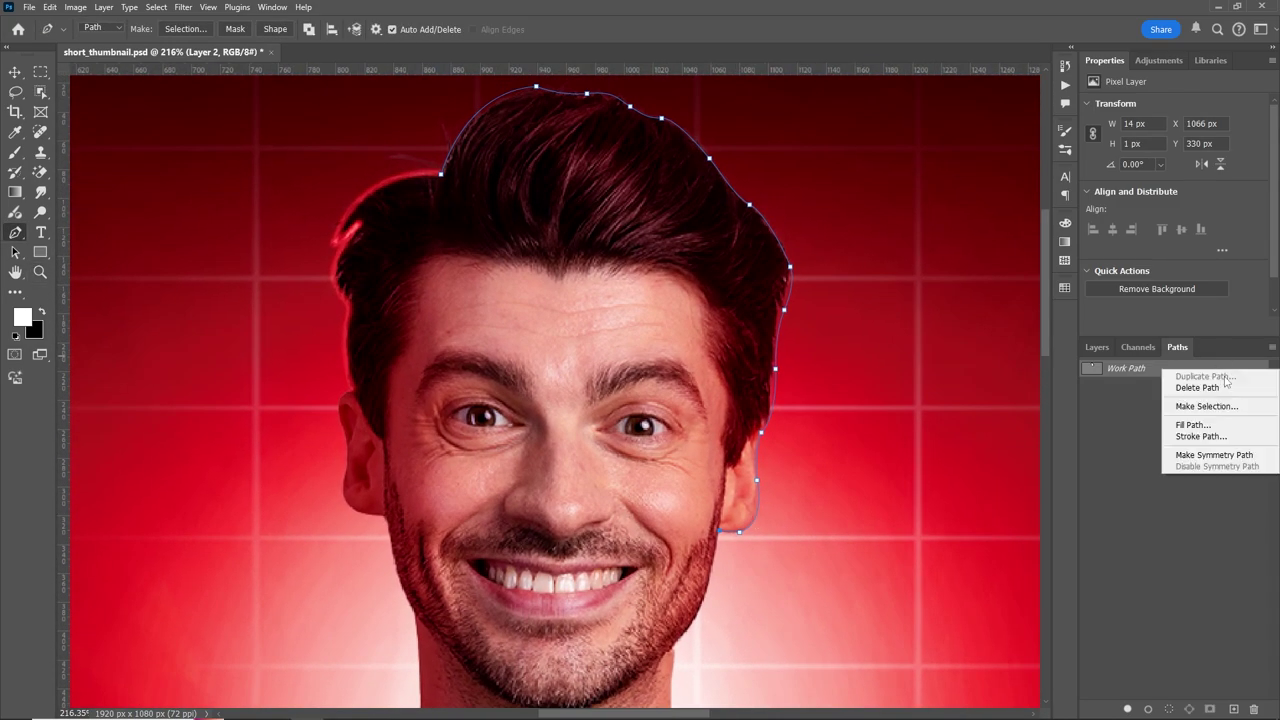
pyautogui.click(1200, 440)
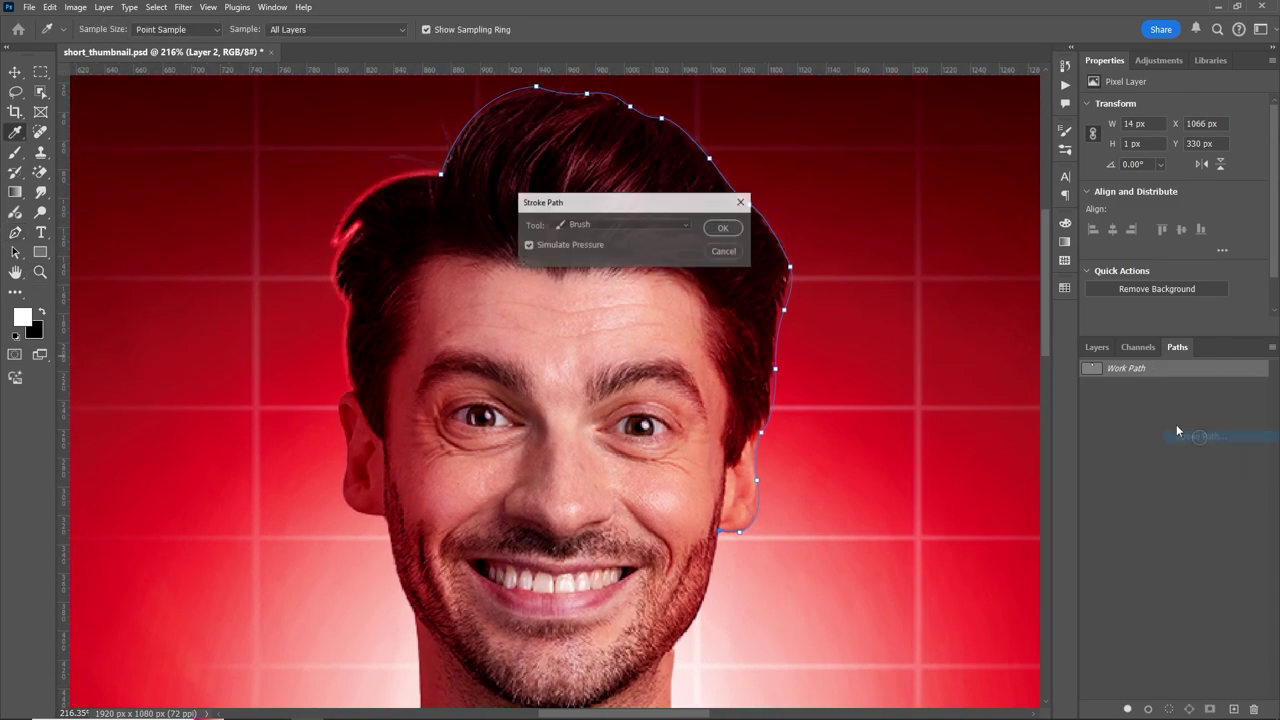
pyautogui.click(726, 229)
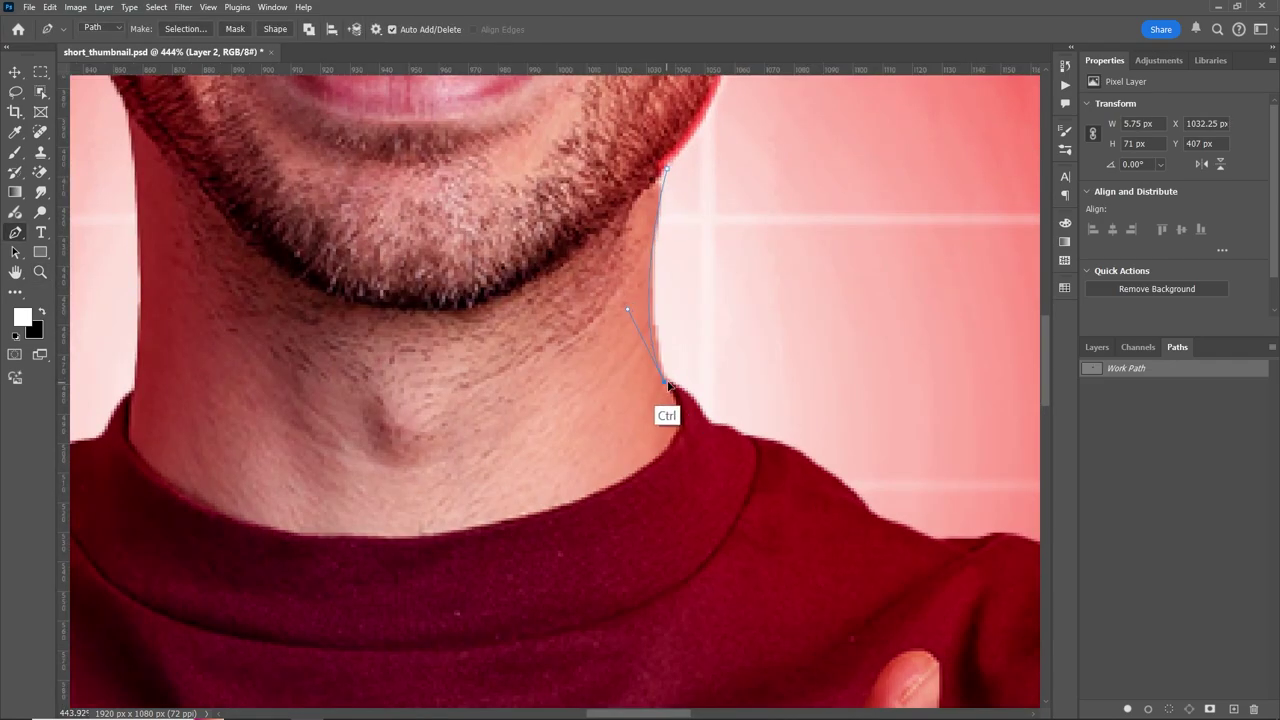
# Trace a Pen path from the right side of the neck along the shirt shoulder
pyautogui.click(667, 380)
pyautogui.click(700, 398)
pyautogui.moveTo(757, 437); pyautogui.dragTo(625, 275)
pyautogui.click(749, 351)
pyautogui.moveTo(814, 423); pyautogui.dragTo(585, 323)
pyautogui.click(726, 320)
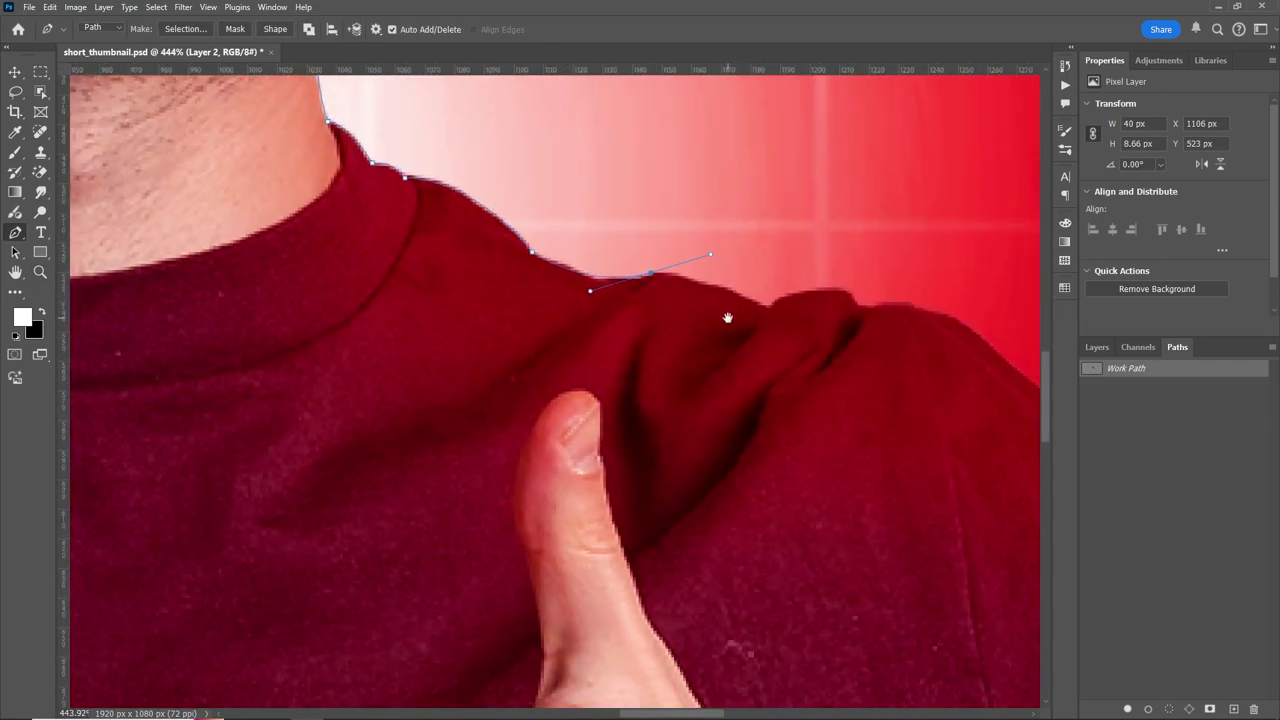
pyautogui.click(829, 286)
pyautogui.moveTo(1024, 371); pyautogui.dragTo(787, 291)
pyautogui.click(765, 292)
pyautogui.scroll(-5, 760, 300)
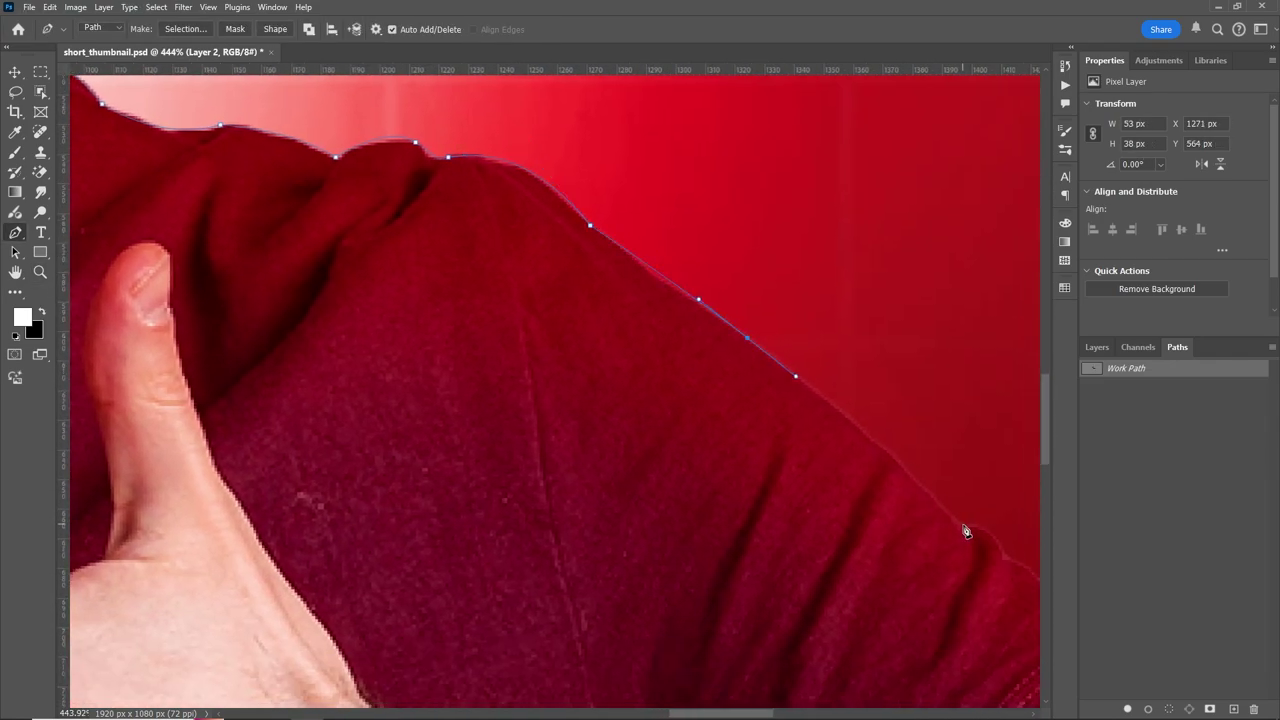
pyautogui.scroll(4, 744, 333)
# Continue the path down the arm past the sleeve to the elbow and lower arm
pyautogui.click(889, 417)
pyautogui.moveTo(1017, 536); pyautogui.dragTo(769, 354)
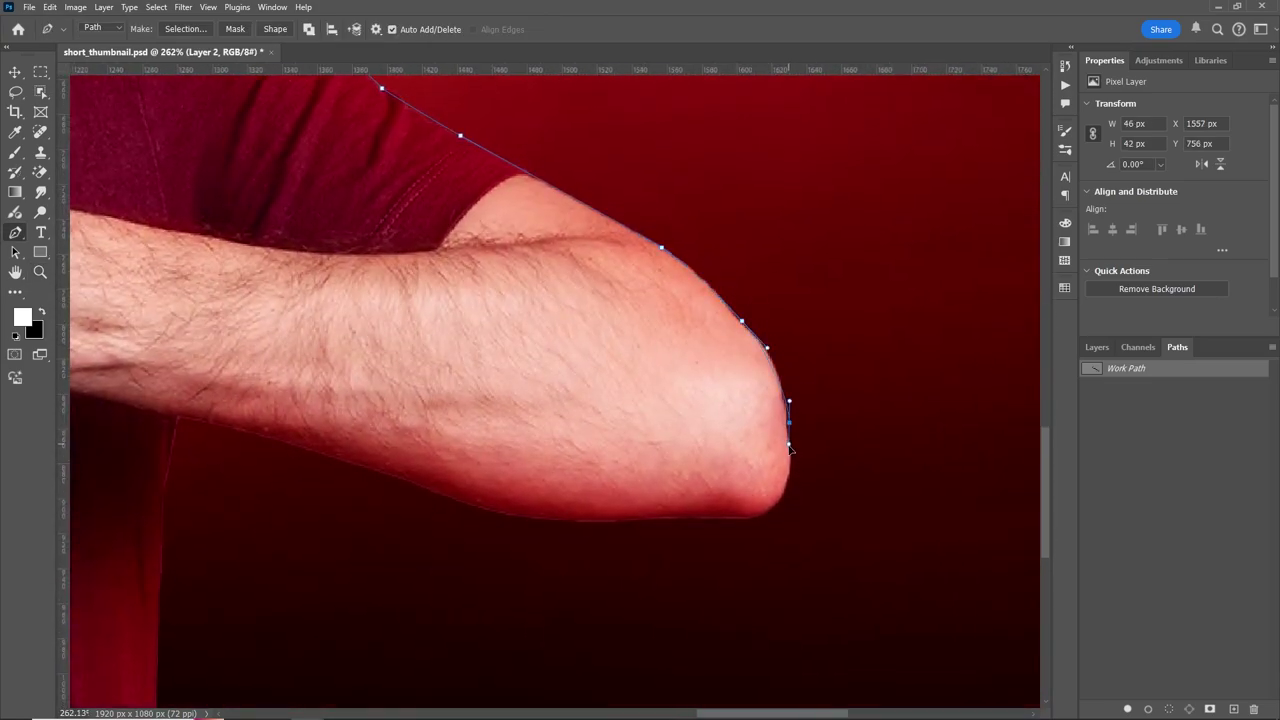
pyautogui.click(771, 513)
pyautogui.moveTo(814, 486); pyautogui.dragTo(835, 468)
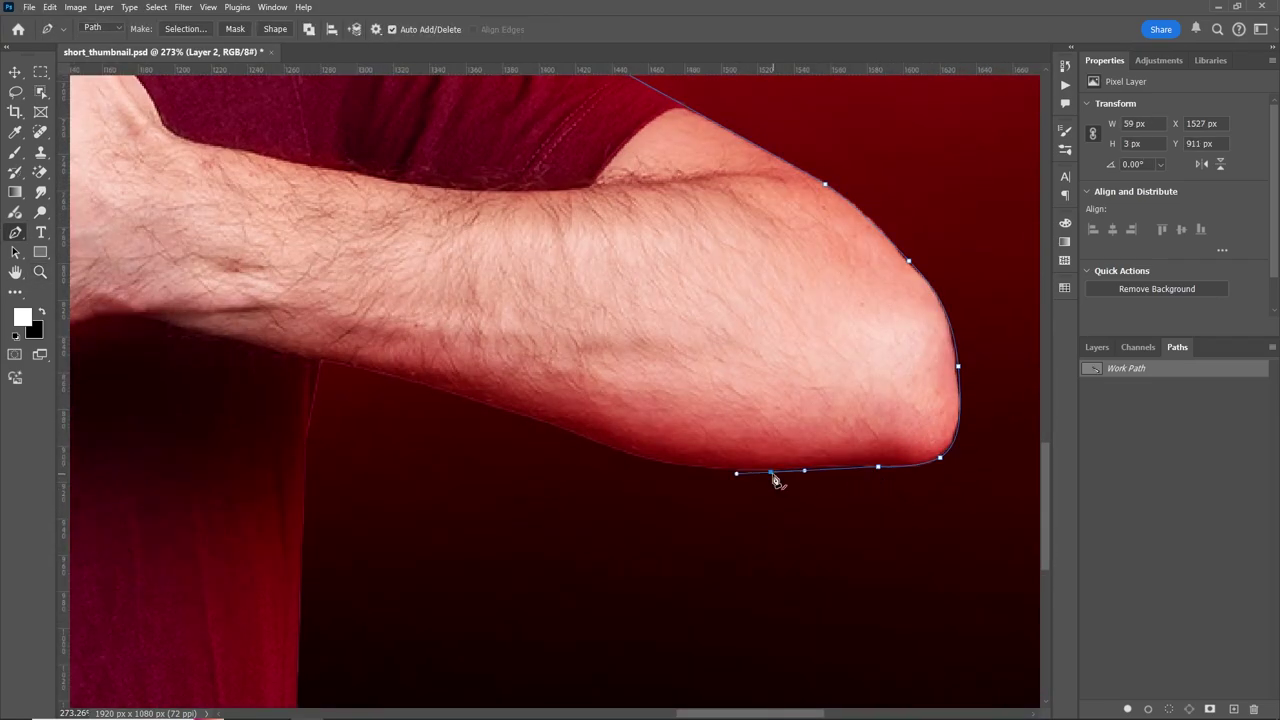
pyautogui.click(723, 426)
pyautogui.click(466, 340)
pyautogui.click(400, 349)
pyautogui.scroll(-5, 400, 349)
pyautogui.scroll(3, 621, 271)
pyautogui.press('b')
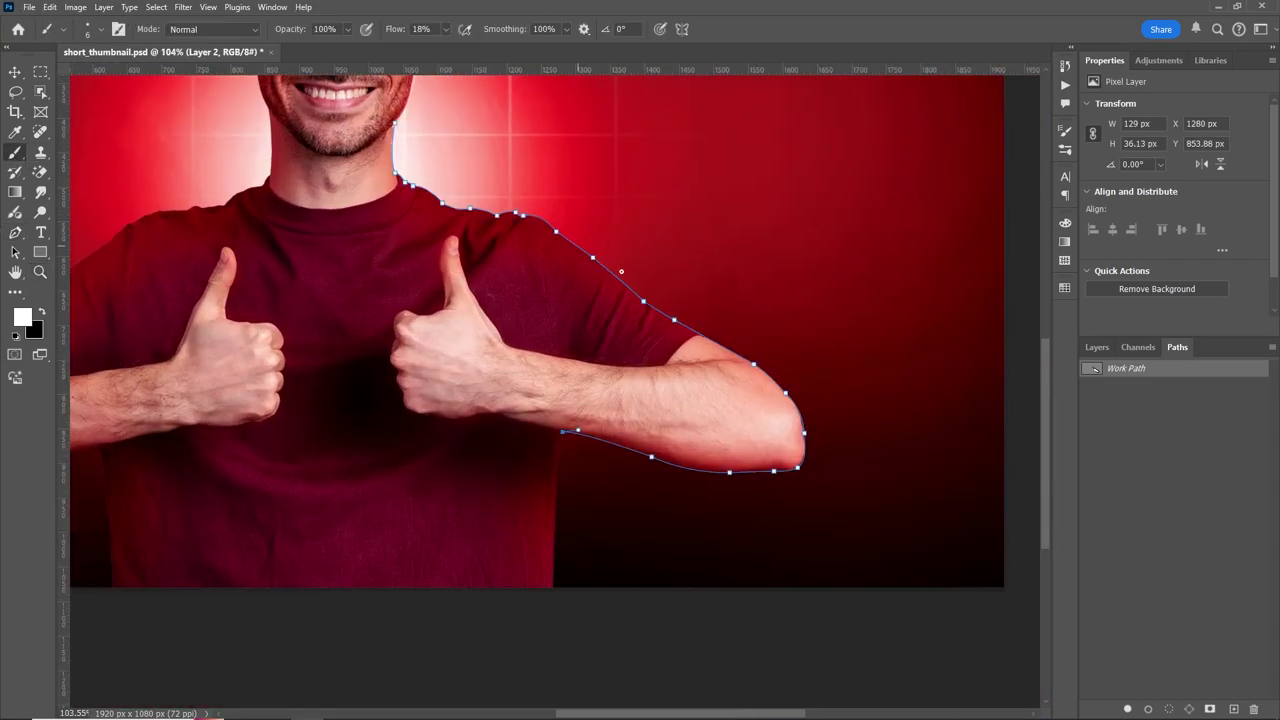
# Stroke the arm work path with the brush twice to strengthen the pink glow
pyautogui.rightClick(1125, 368)
pyautogui.click(1185, 441)
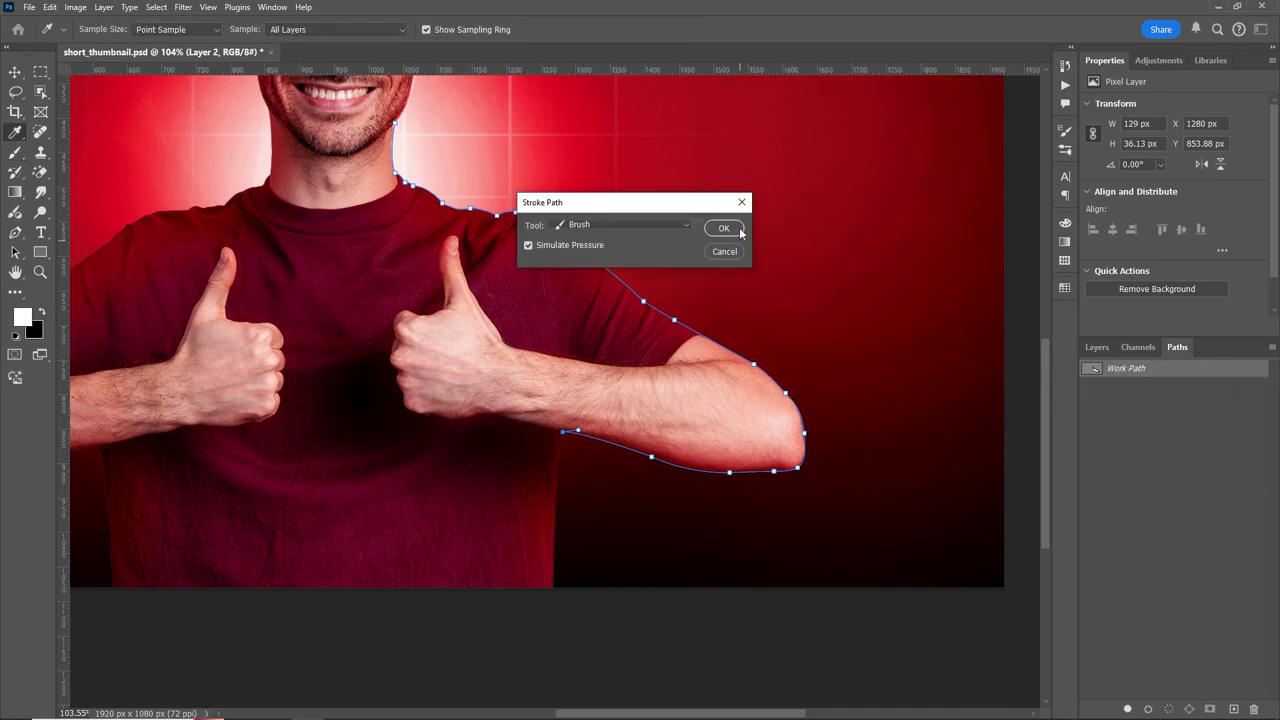
pyautogui.click(726, 228)
pyautogui.rightClick(1170, 374)
pyautogui.click(1185, 443)
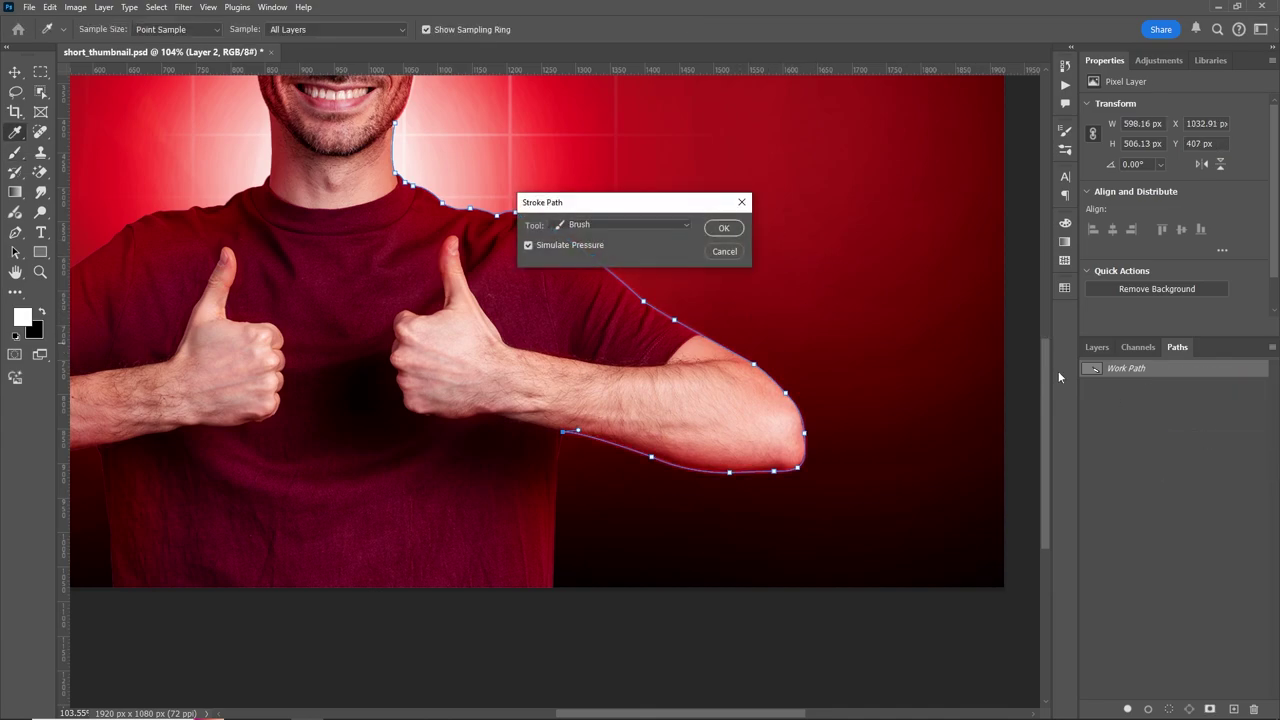
pyautogui.click(724, 227)
# Start a new Pen path at the left ear and trace down the neck to the collar
pyautogui.press('p')
pyautogui.scroll(5, 460, 250)
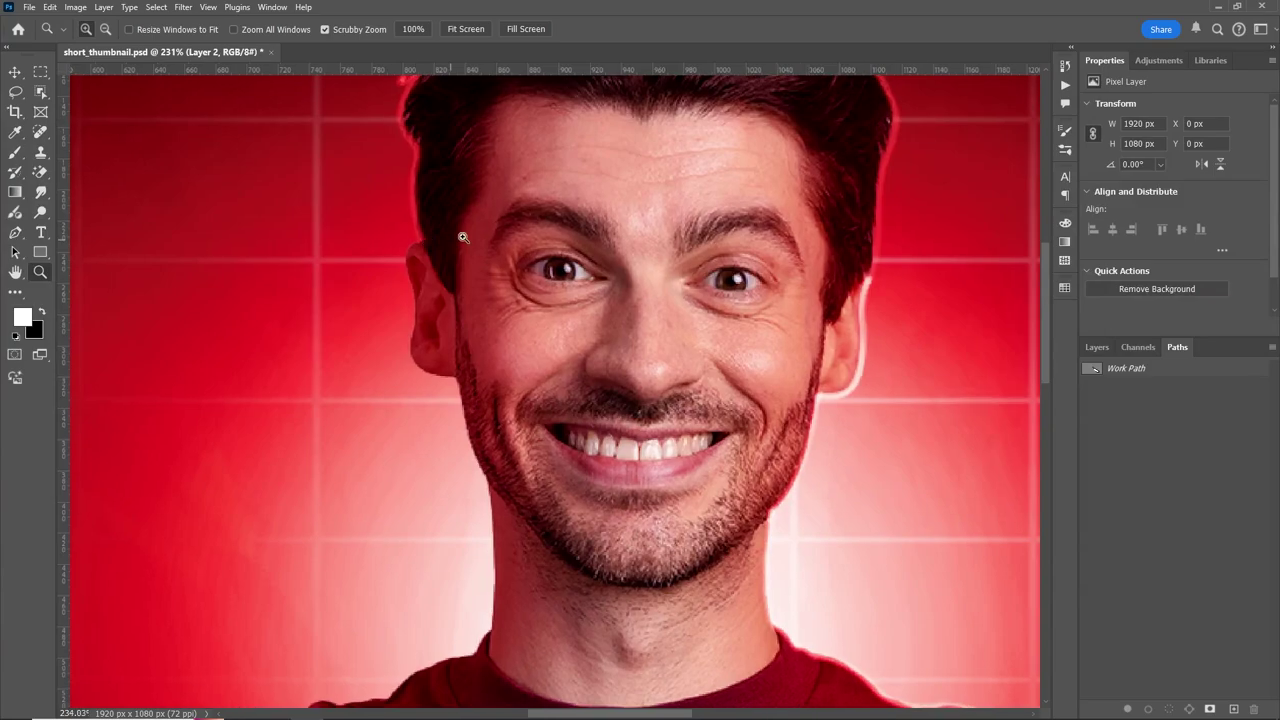
pyautogui.scroll(5, 386, 243)
pyautogui.click(396, 366)
pyautogui.scroll(-2, 457, 372)
pyautogui.scroll(-3, 530, 430)
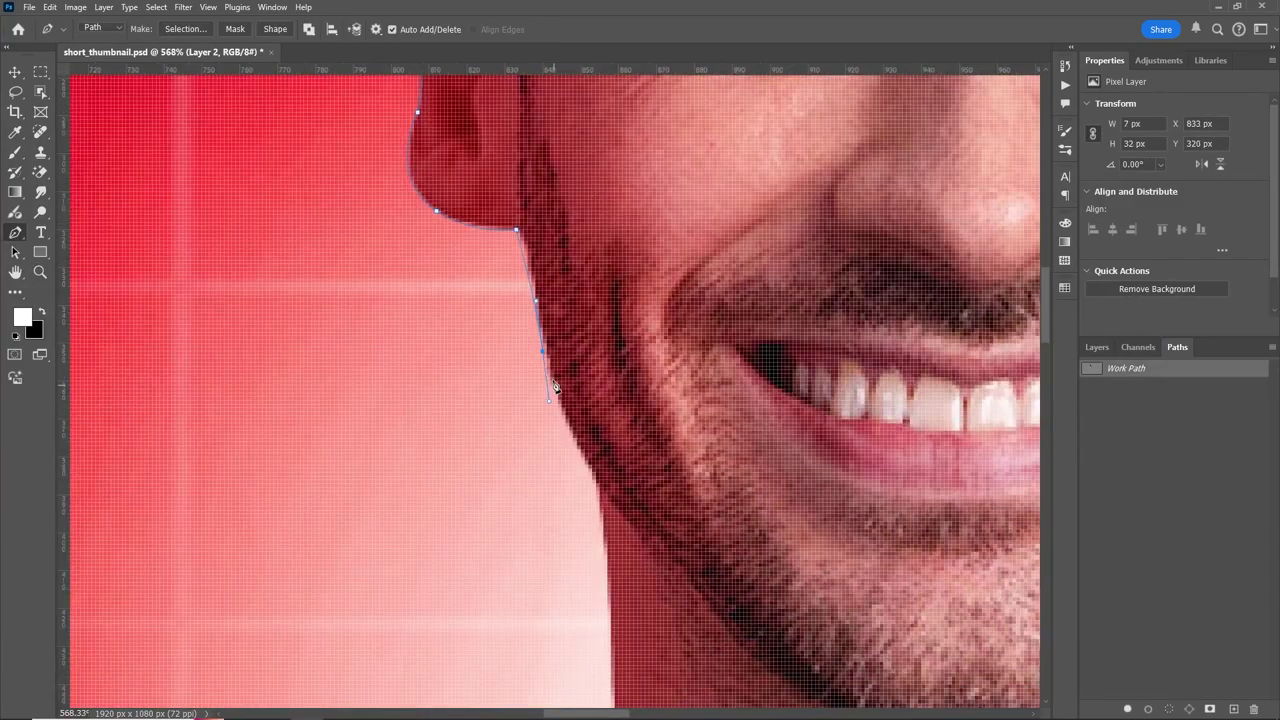
pyautogui.scroll(-2, 699, 399)
pyautogui.scroll(1, 699, 399)
pyautogui.scroll(-5, 620, 450)
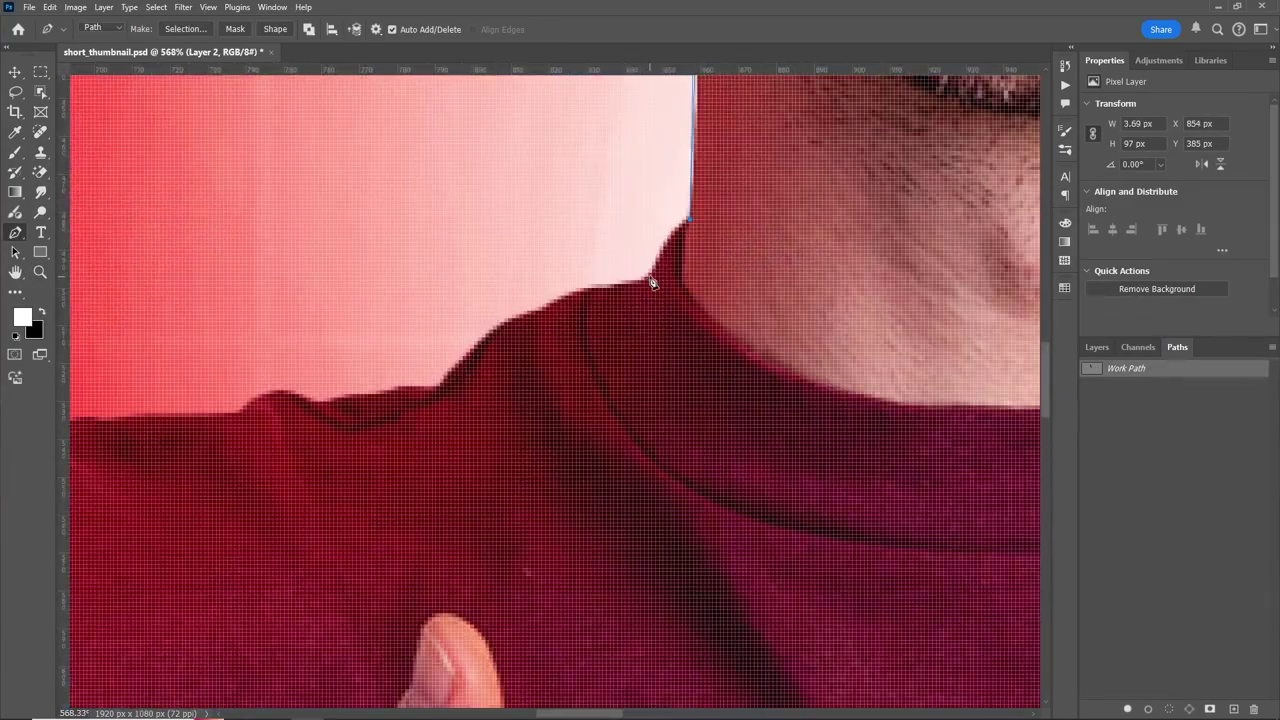
pyautogui.click(688, 218)
pyautogui.click(651, 276)
pyautogui.click(594, 287)
pyautogui.click(557, 293)
# Continue the path over the left shoulder and down the shirt edge to the sleeve end
pyautogui.hscroll(-2, 640, 395)
pyautogui.click(562, 400)
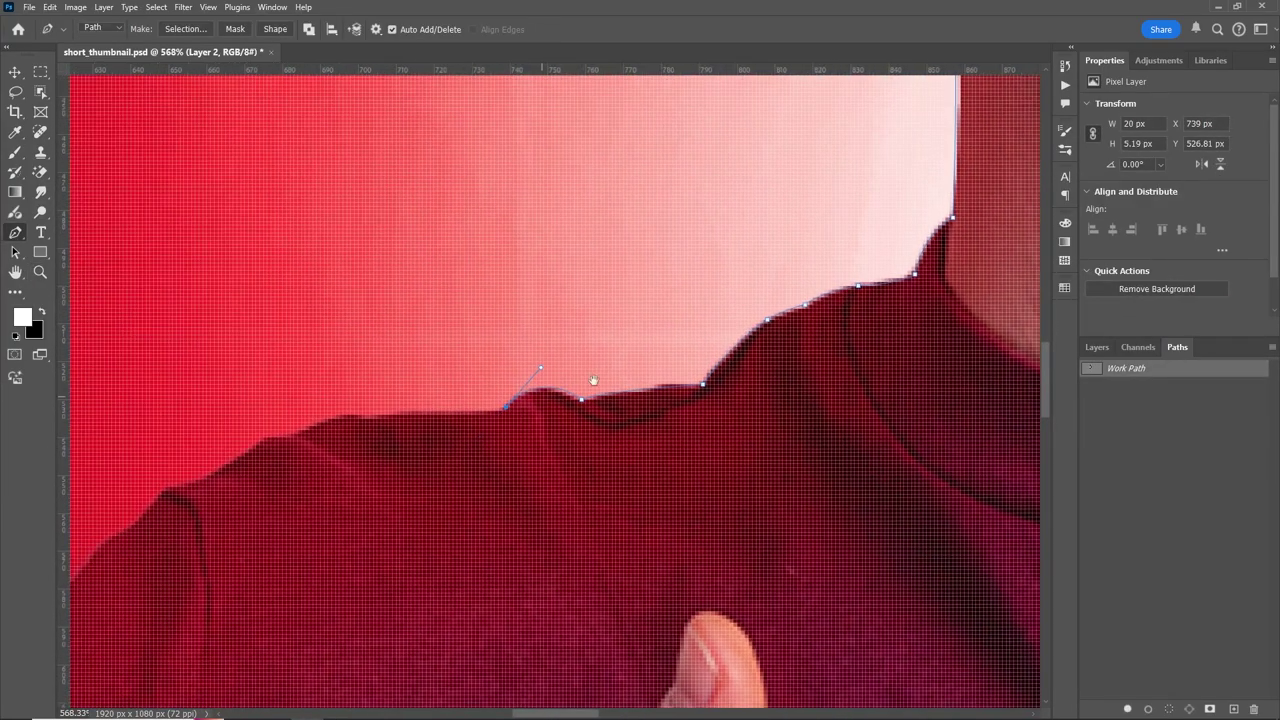
pyautogui.hscroll(-2, 585, 380)
pyautogui.click(480, 370)
pyautogui.hscroll(-2, 470, 372)
pyautogui.click(526, 357)
pyautogui.hscroll(-2, 506, 385)
pyautogui.click(494, 429)
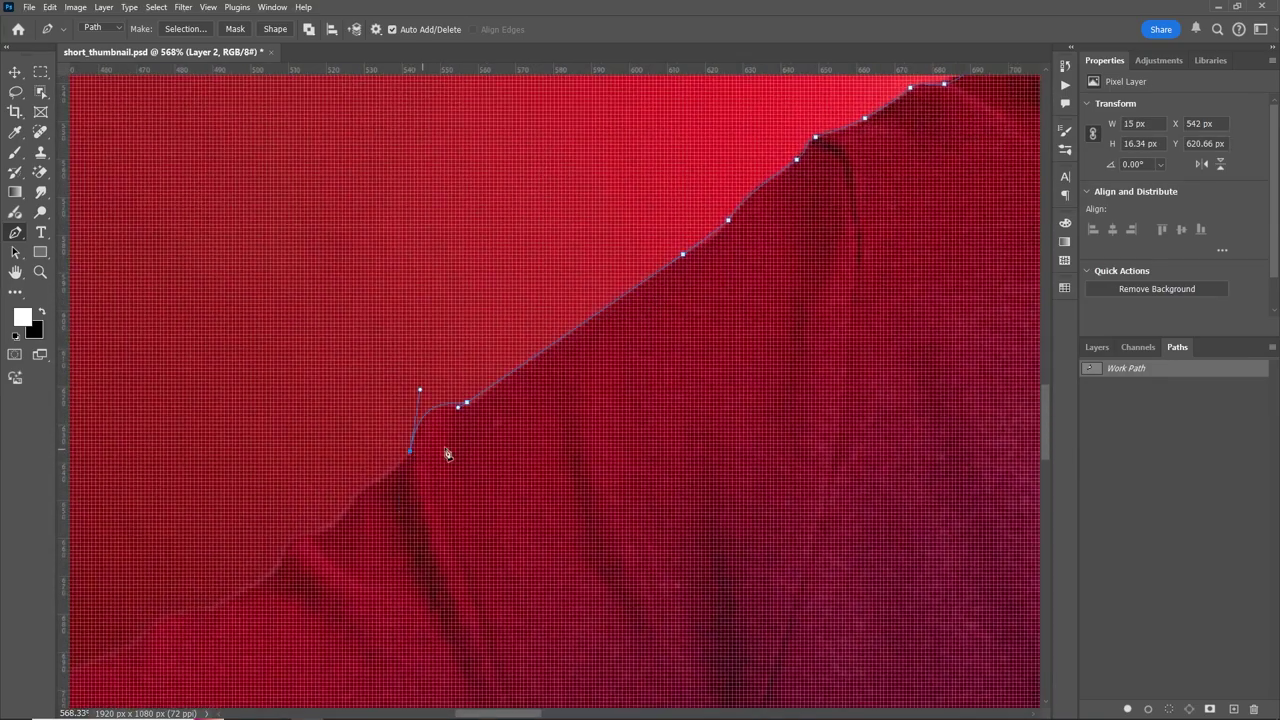
pyautogui.hscroll(-2, 458, 409)
pyautogui.click(560, 380)
pyautogui.hscroll(-2, 527, 379)
pyautogui.click(527, 379)
# Trace along the upper arm, around the elbow and under the forearm to the wrist
pyautogui.scroll(-2, 527, 379)
pyautogui.click(549, 491)
pyautogui.click(329, 457)
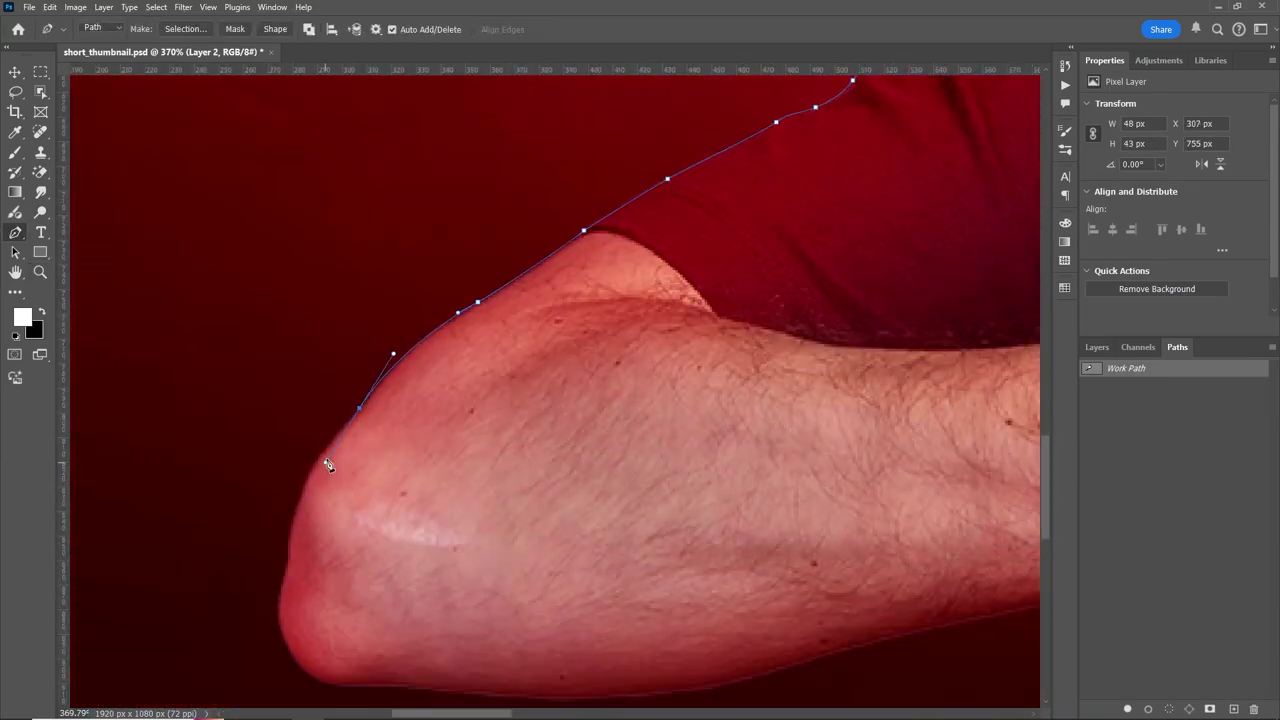
pyautogui.hscroll(-2, 377, 429)
pyautogui.click(315, 415)
pyautogui.hscroll(2, 315, 420)
pyautogui.click(354, 446)
pyautogui.hscroll(2, 620, 406)
pyautogui.click(657, 346)
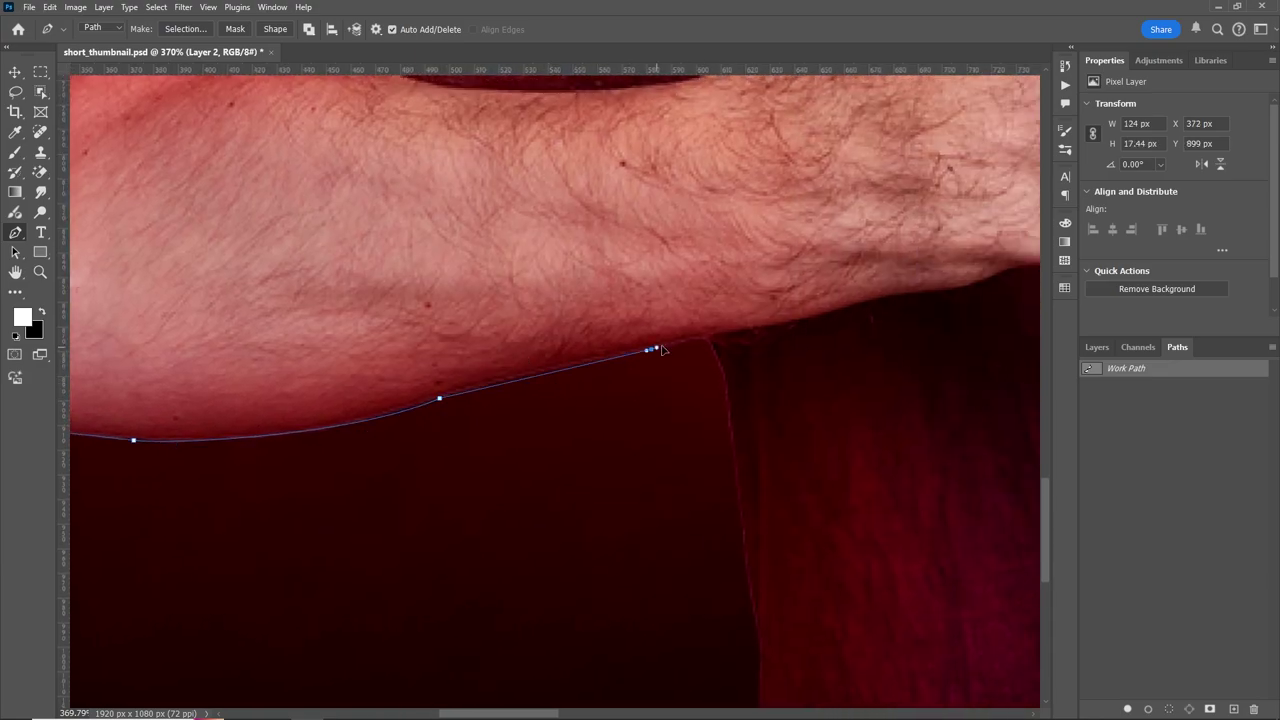
pyautogui.click(760, 343)
pyautogui.scroll(-3, 588, 482)
# Stroke the left-side work path with the brush twice for a stronger glow
pyautogui.rightClick(1167, 371)
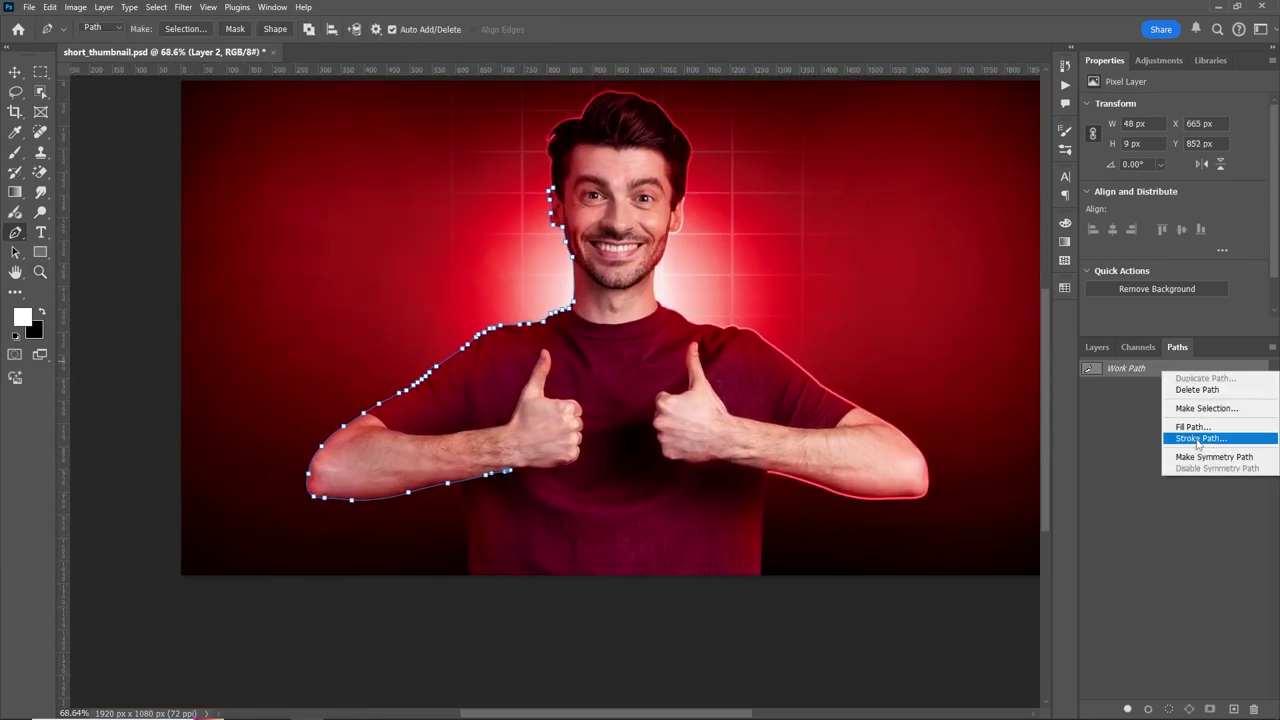
pyautogui.click(1195, 438)
pyautogui.click(729, 232)
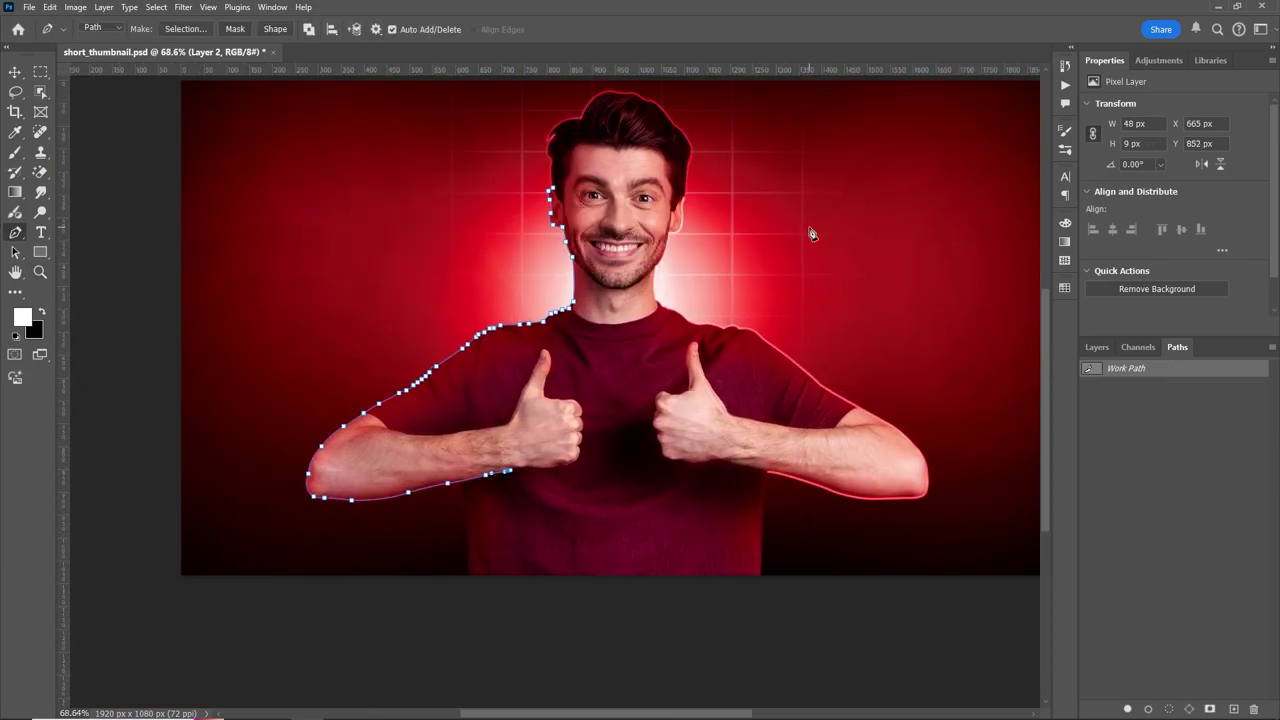
pyautogui.rightClick(1176, 374)
pyautogui.click(1190, 436)
pyautogui.click(726, 229)
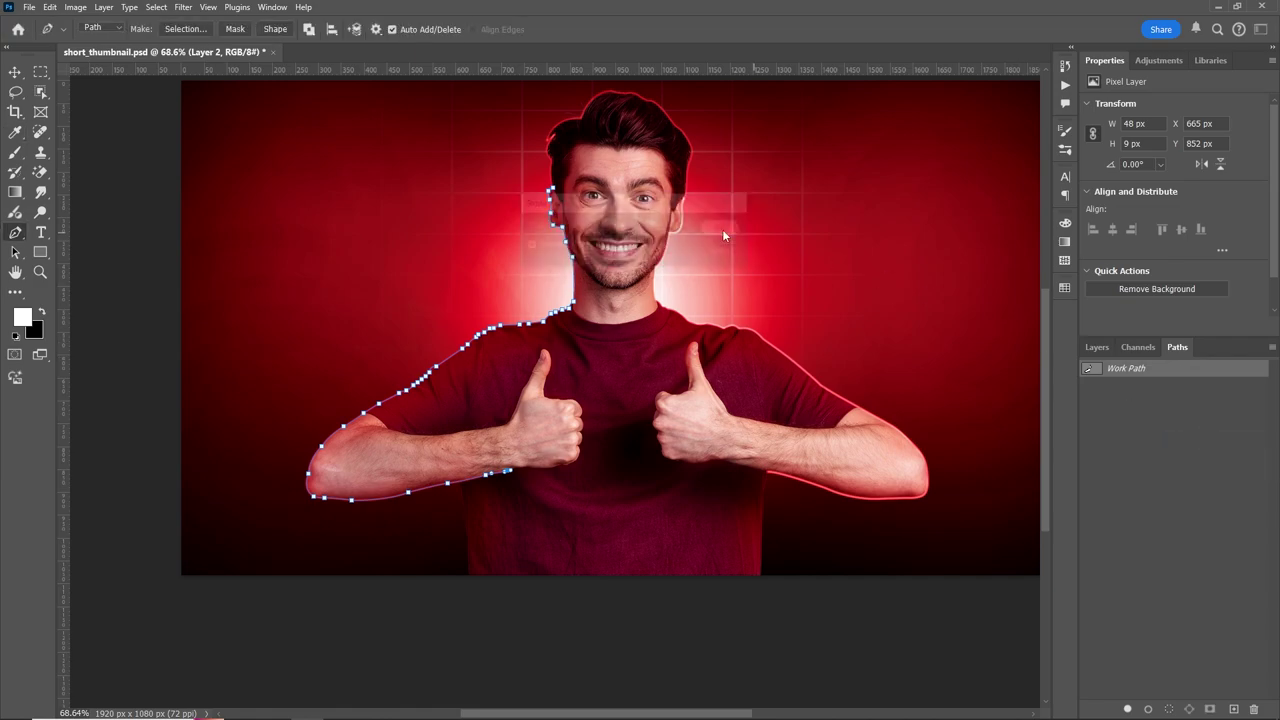
# Draw a path down the right side of the shirt and stroke it with the brush
pyautogui.press('z')
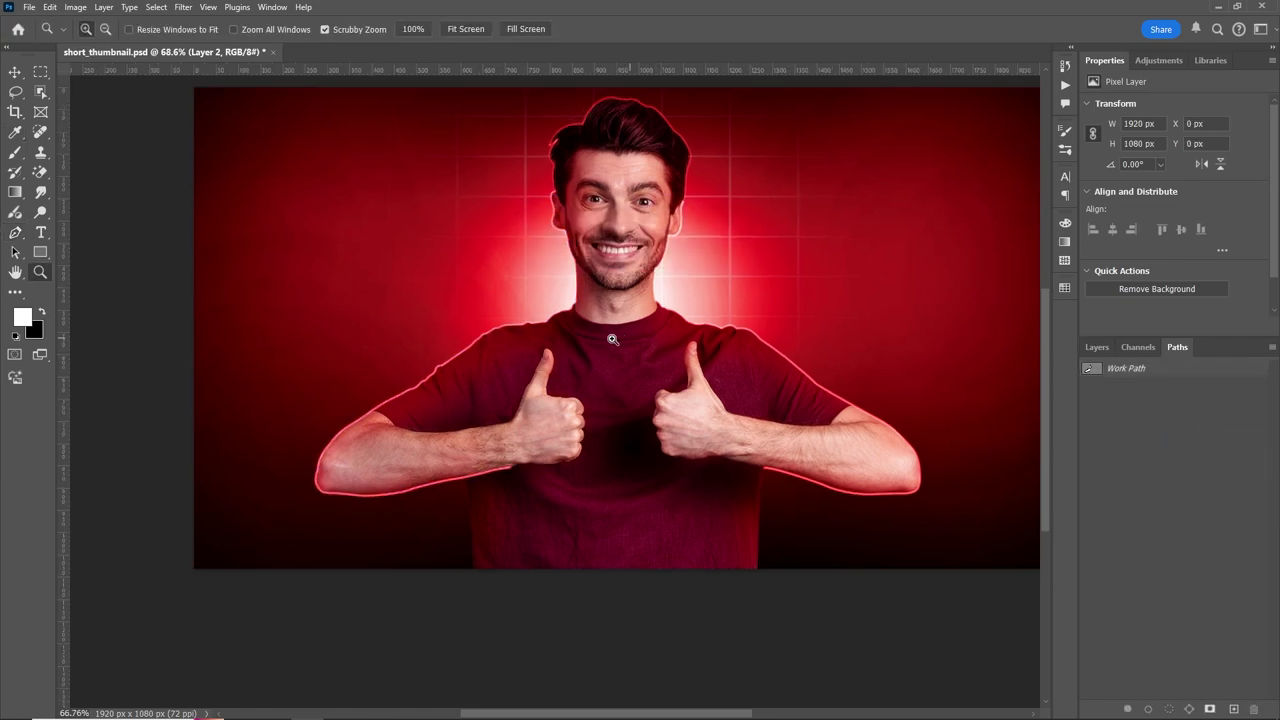
pyautogui.moveTo(796, 196)
pyautogui.mouseDown()
pyautogui.moveTo(691, 469)
pyautogui.moveTo(760, 469)
pyautogui.mouseUp()
pyautogui.press('p')
pyautogui.click(839, 318)
pyautogui.click(835, 345)
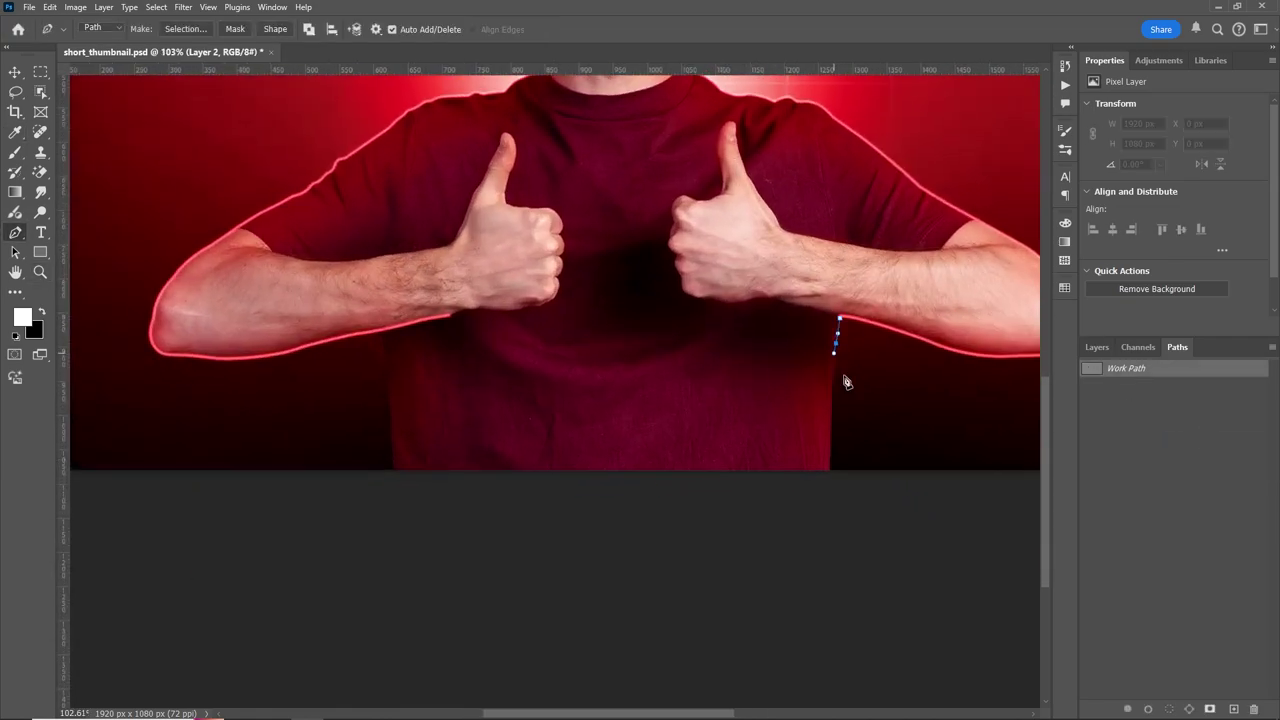
pyautogui.click(830, 455)
pyautogui.rightClick(1176, 374)
pyautogui.click(1190, 440)
pyautogui.click(724, 228)
pyautogui.rightClick(1176, 374)
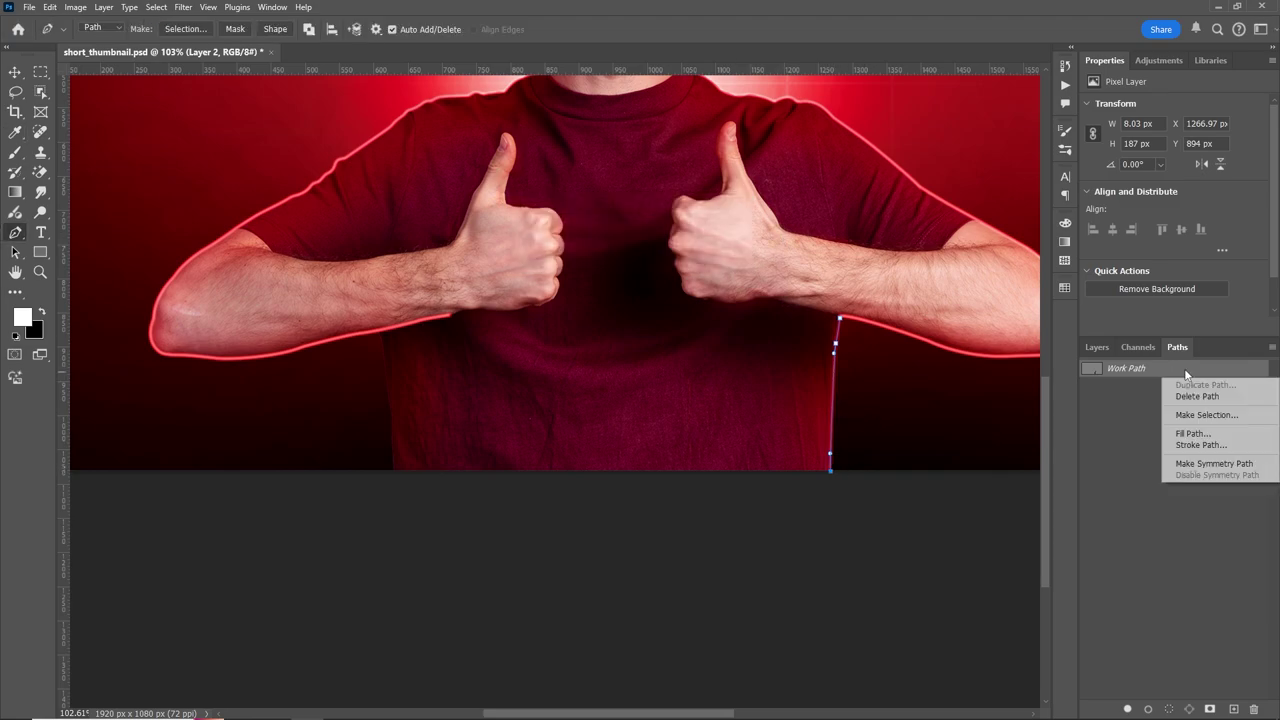
pyautogui.click(1190, 440)
pyautogui.click(724, 228)
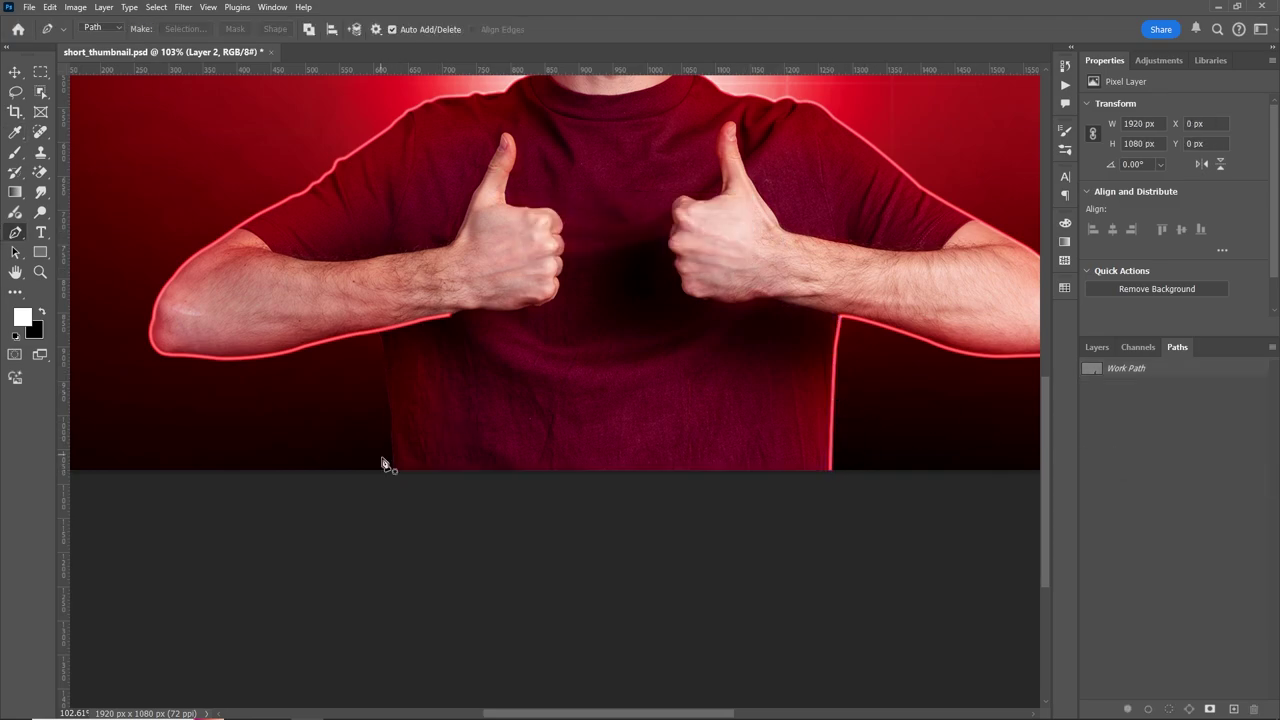
# Stroke a curved brush outline down the left shirt side under the arm
pyautogui.click(391, 471)
pyautogui.moveTo(382, 336); pyautogui.dragTo(394, 365)
pyautogui.rightClick(1176, 374)
pyautogui.click(1190, 440)
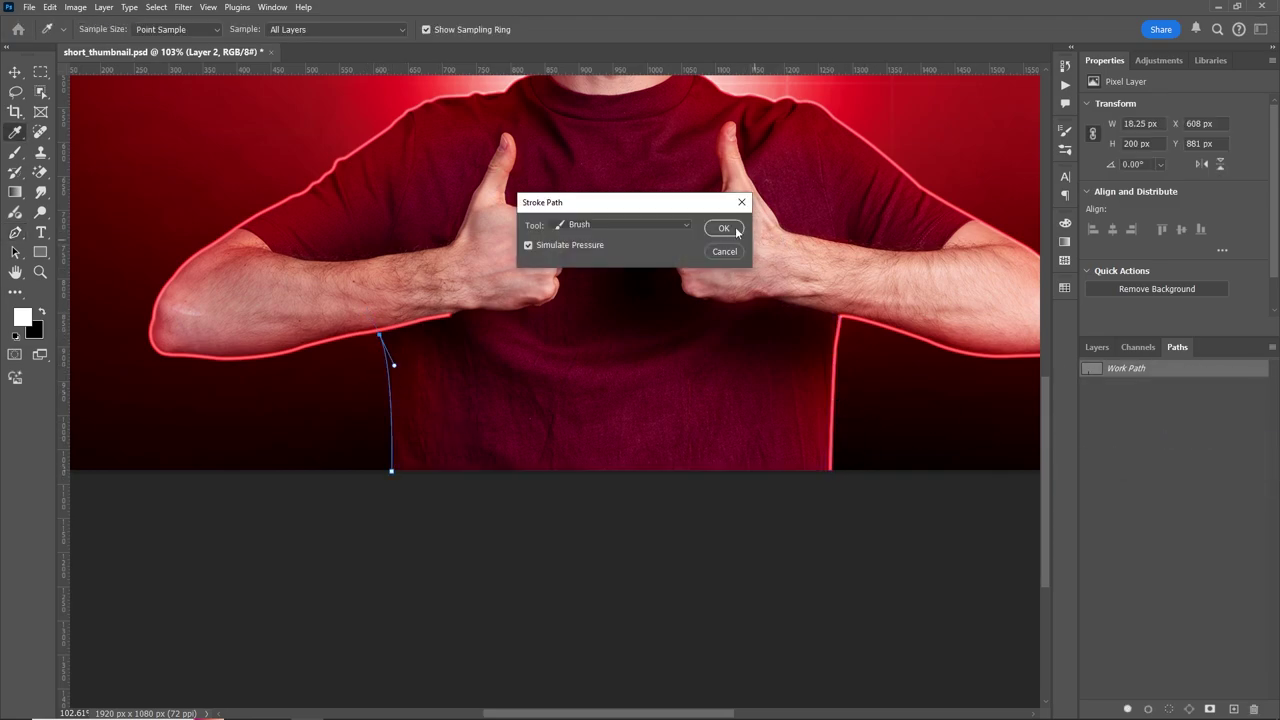
pyautogui.click(724, 228)
pyautogui.rightClick(1176, 374)
pyautogui.click(1206, 410)
# Stroke a curved brush outline along the right jawline
pyautogui.press('Return')
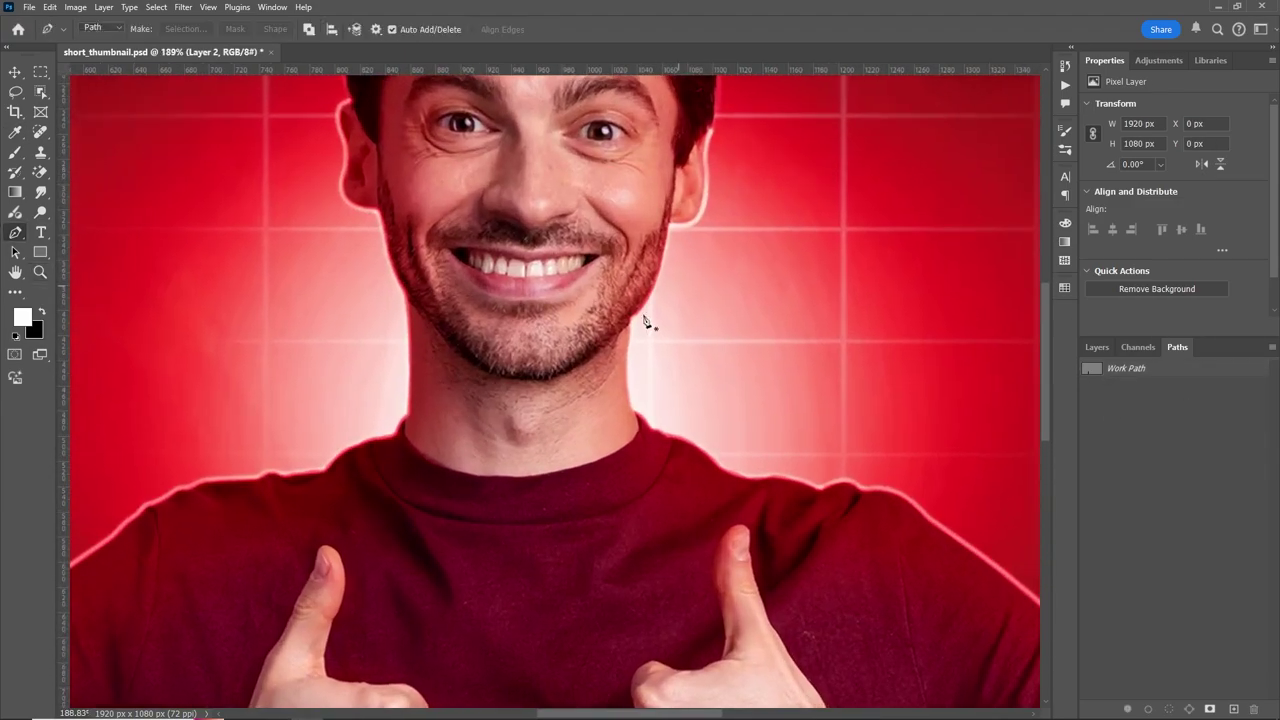
pyautogui.moveTo(567, 377); pyautogui.dragTo(558, 396)
pyautogui.press('b')
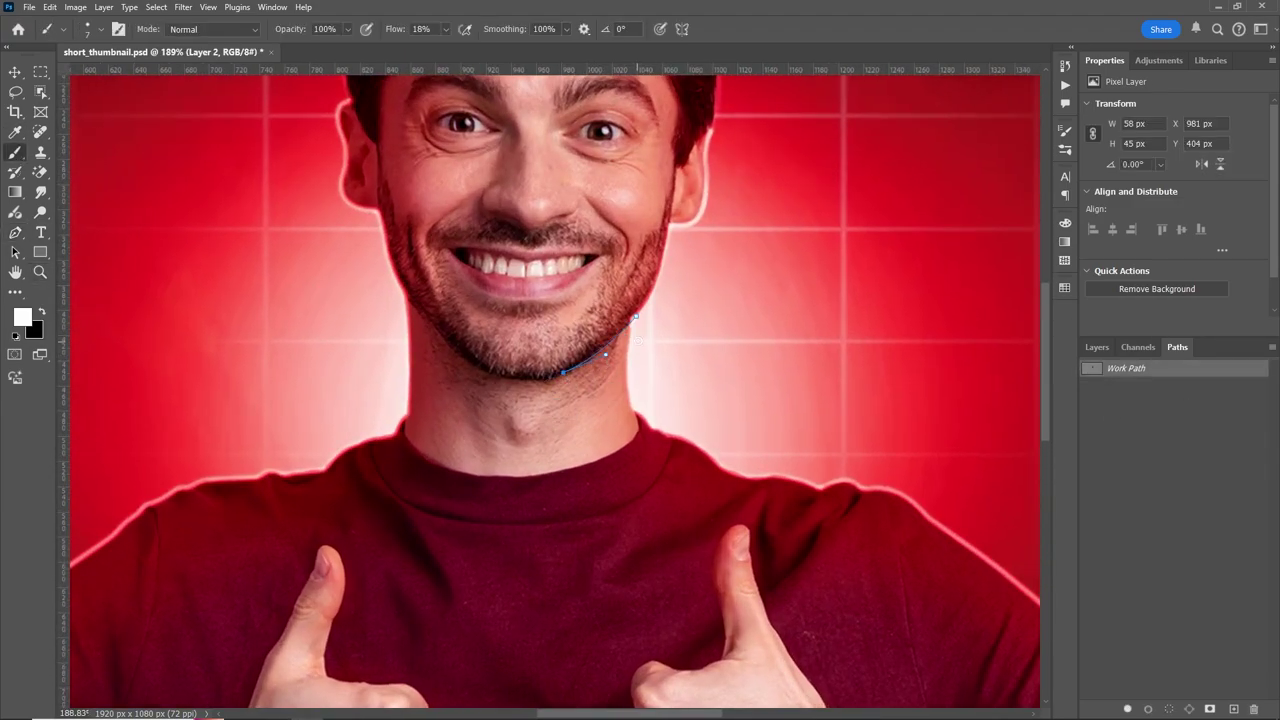
pyautogui.rightClick(1148, 379)
pyautogui.click(1190, 440)
pyautogui.click(725, 226)
pyautogui.press('Escape')
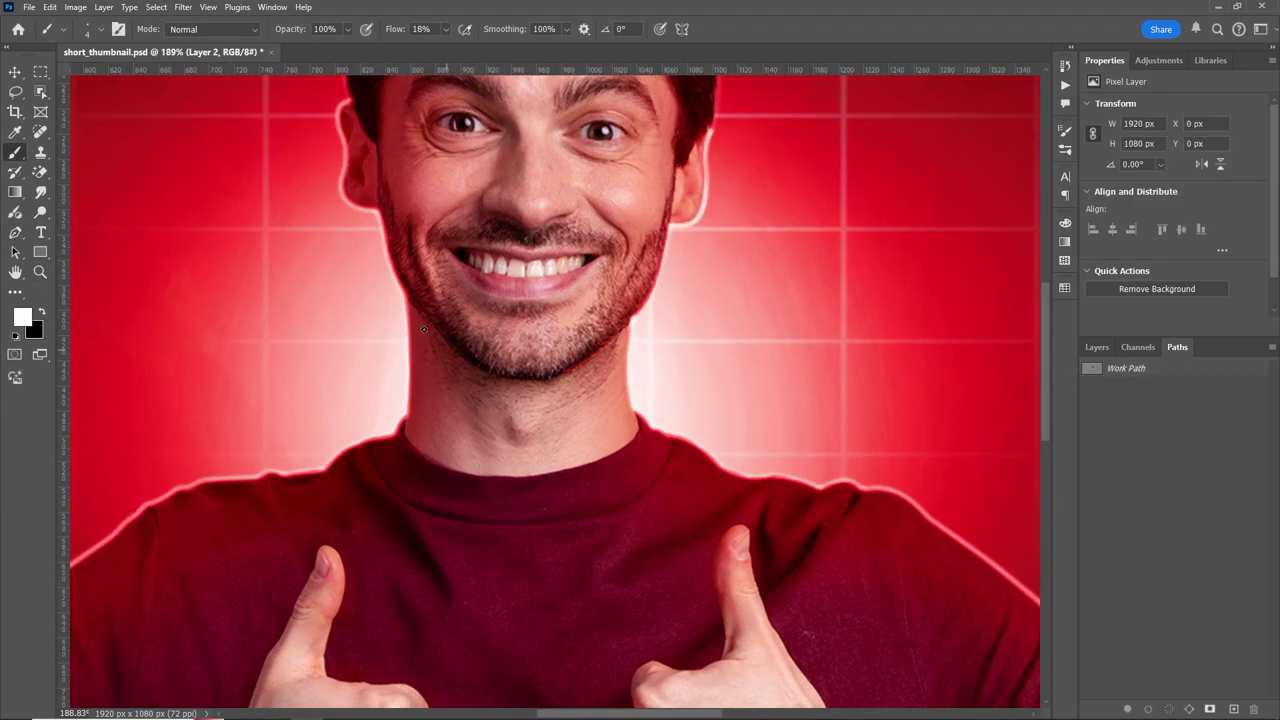
# Stroke a short brush outline along the left jawline
pyautogui.press('p')
pyautogui.click(410, 302)
pyautogui.click(453, 354)
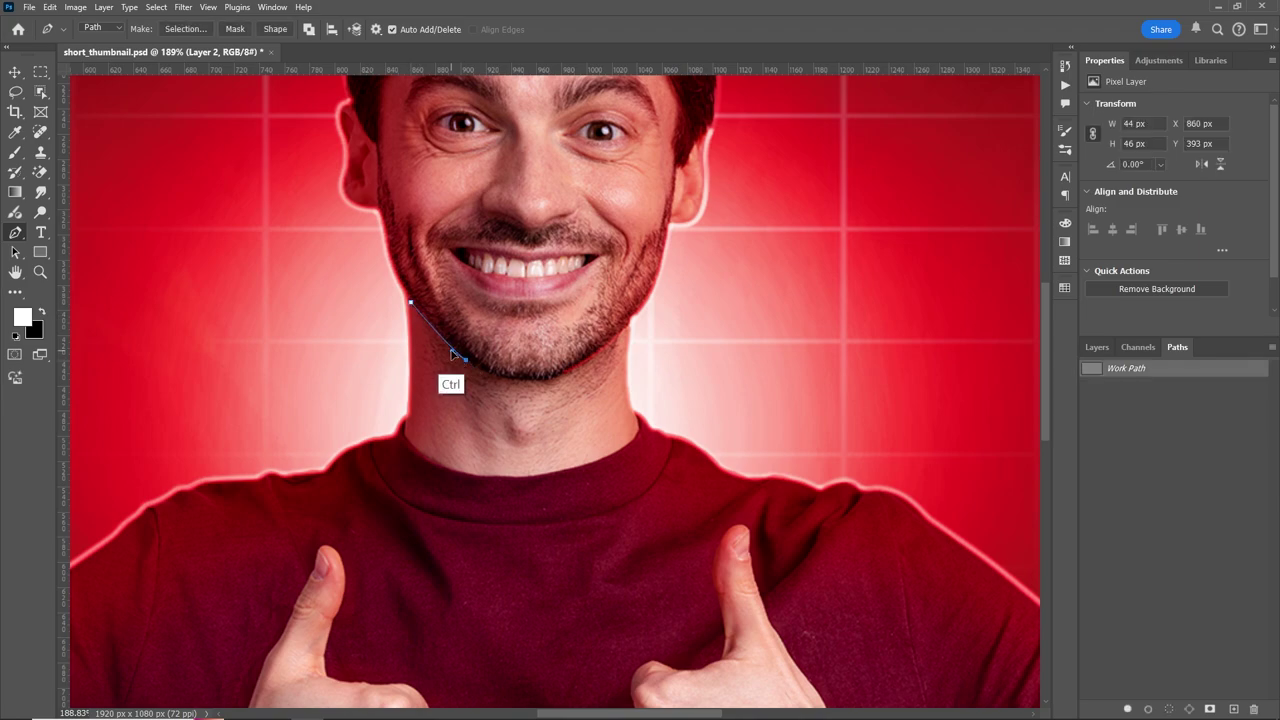
pyautogui.rightClick(1155, 400)
pyautogui.click(1190, 440)
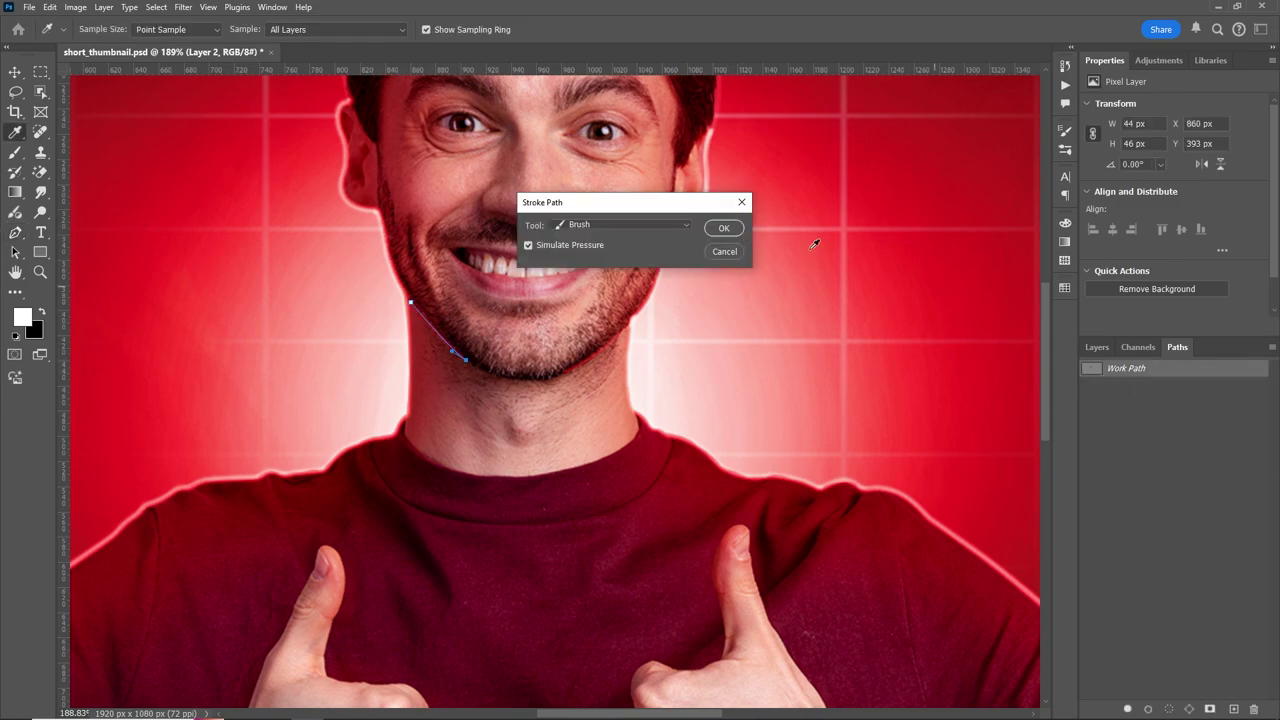
pyautogui.click(723, 229)
pyautogui.moveTo(679, 160); pyautogui.dragTo(786, 163)
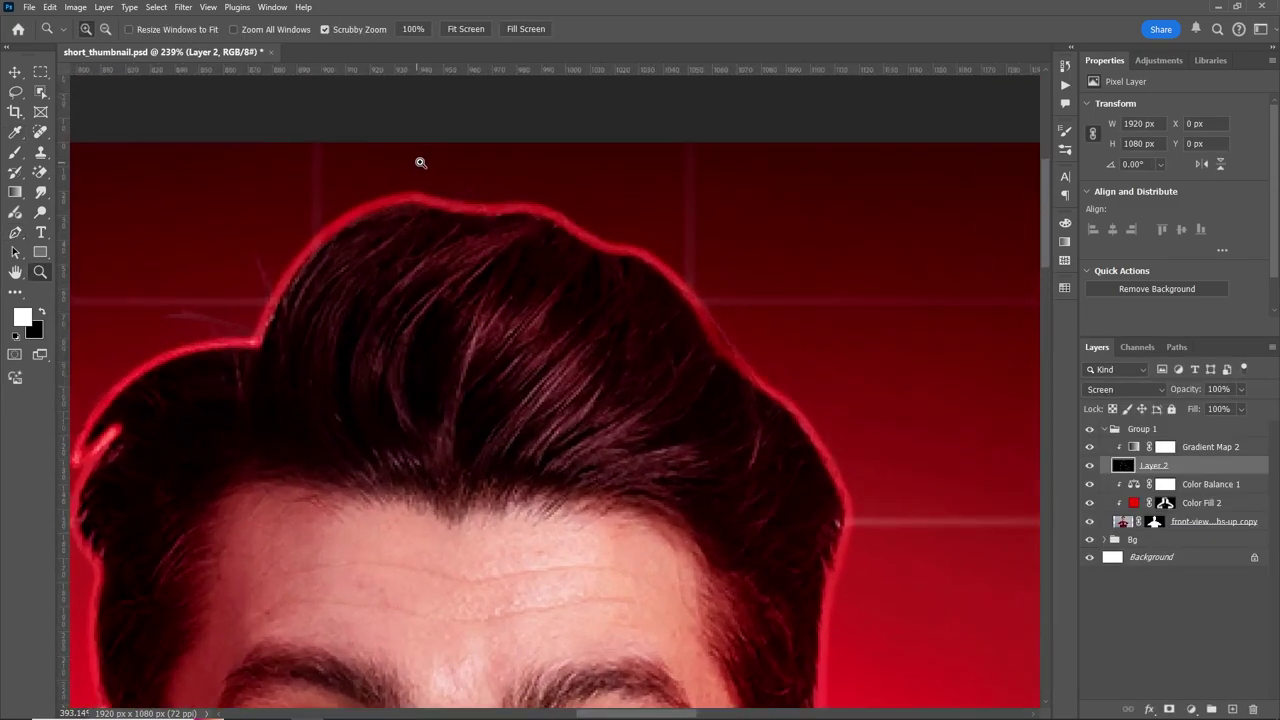
# With a smaller white brush, brighten the glow along the hair's top, crown and left edge
pyautogui.press('b')
pyautogui.press('[')
pyautogui.press('[')
pyautogui.press('[')
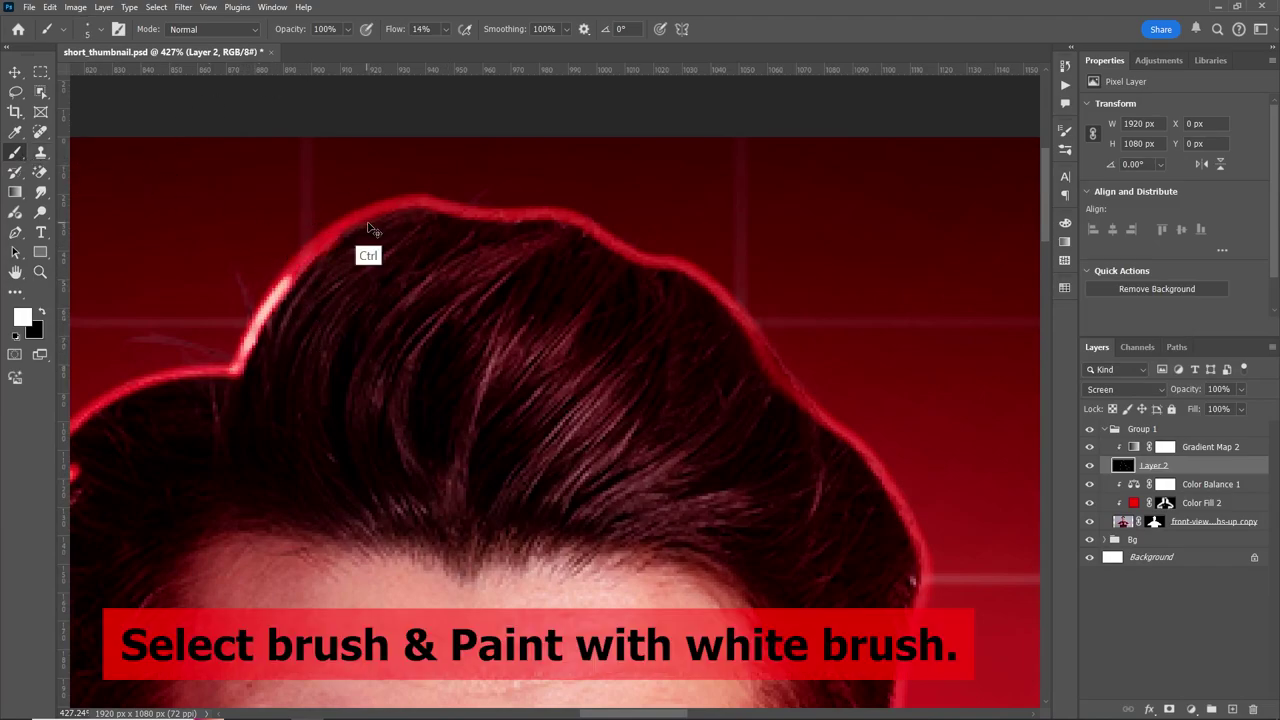
pyautogui.moveTo(261, 317); pyautogui.dragTo(398, 198)
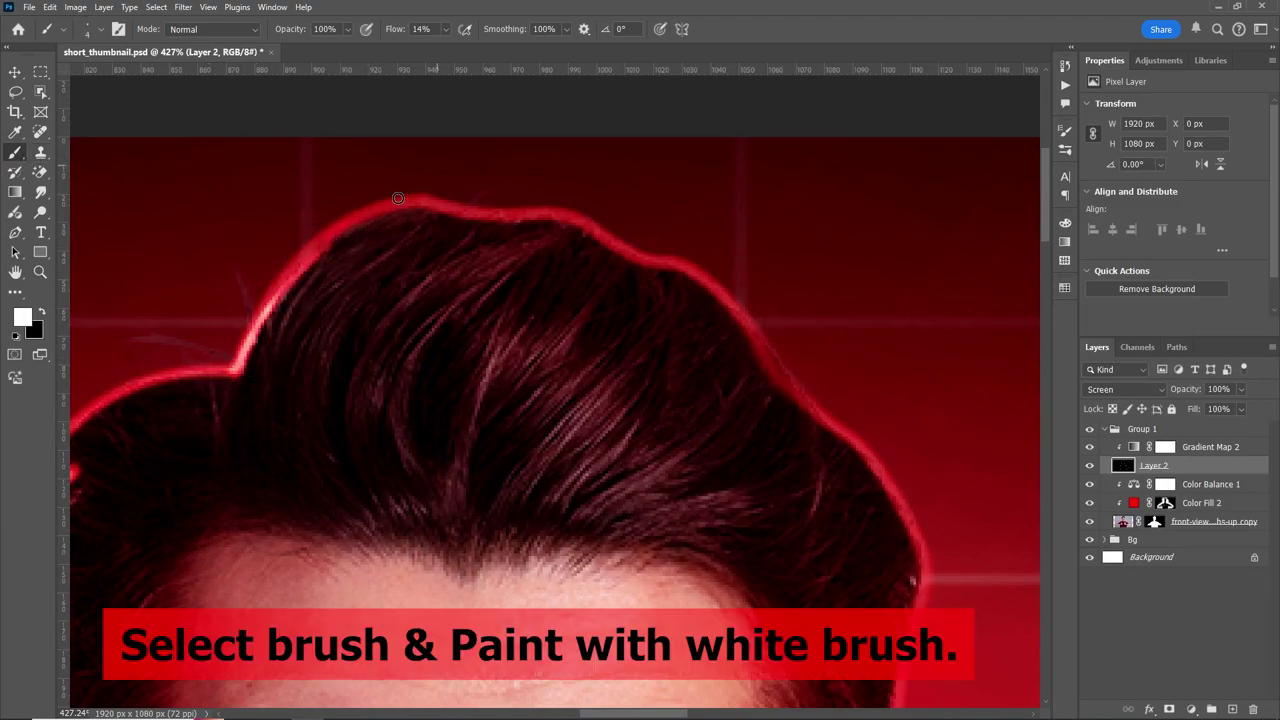
pyautogui.moveTo(269, 298); pyautogui.dragTo(367, 222)
pyautogui.press('ctrl')
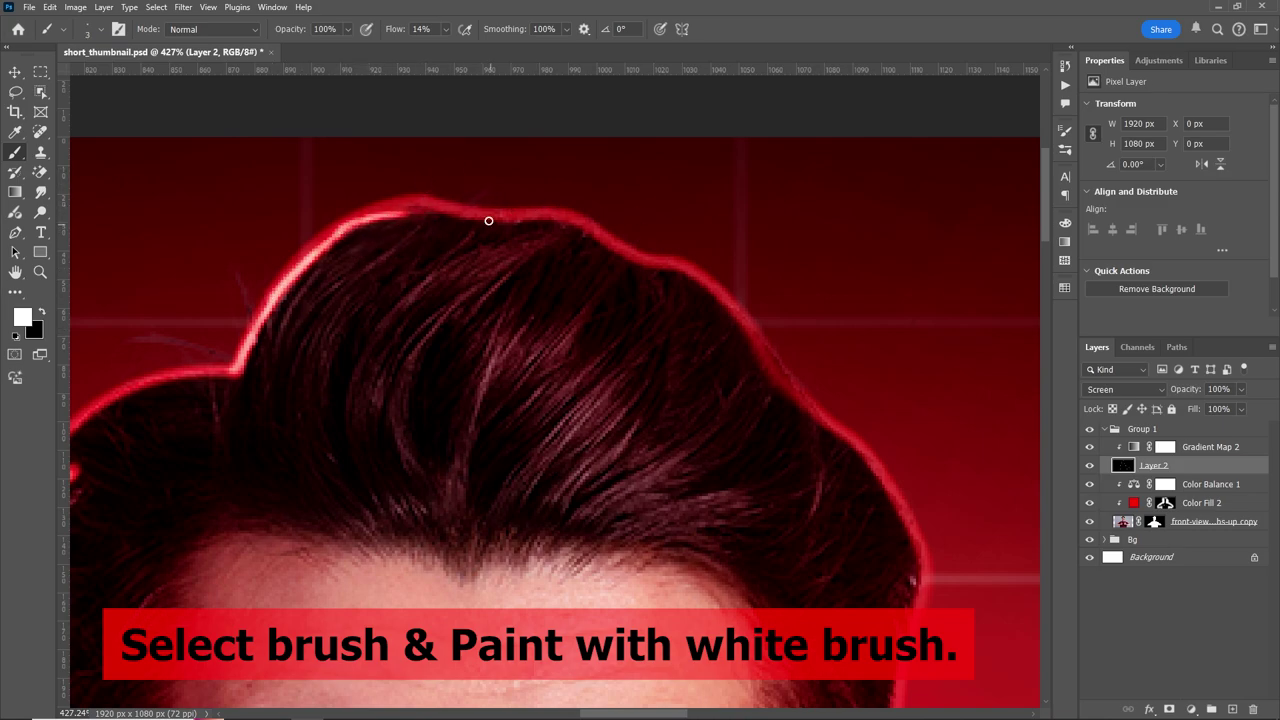
pyautogui.hscroll(-5, 600, 250)
pyautogui.scroll(-1, 600, 250)
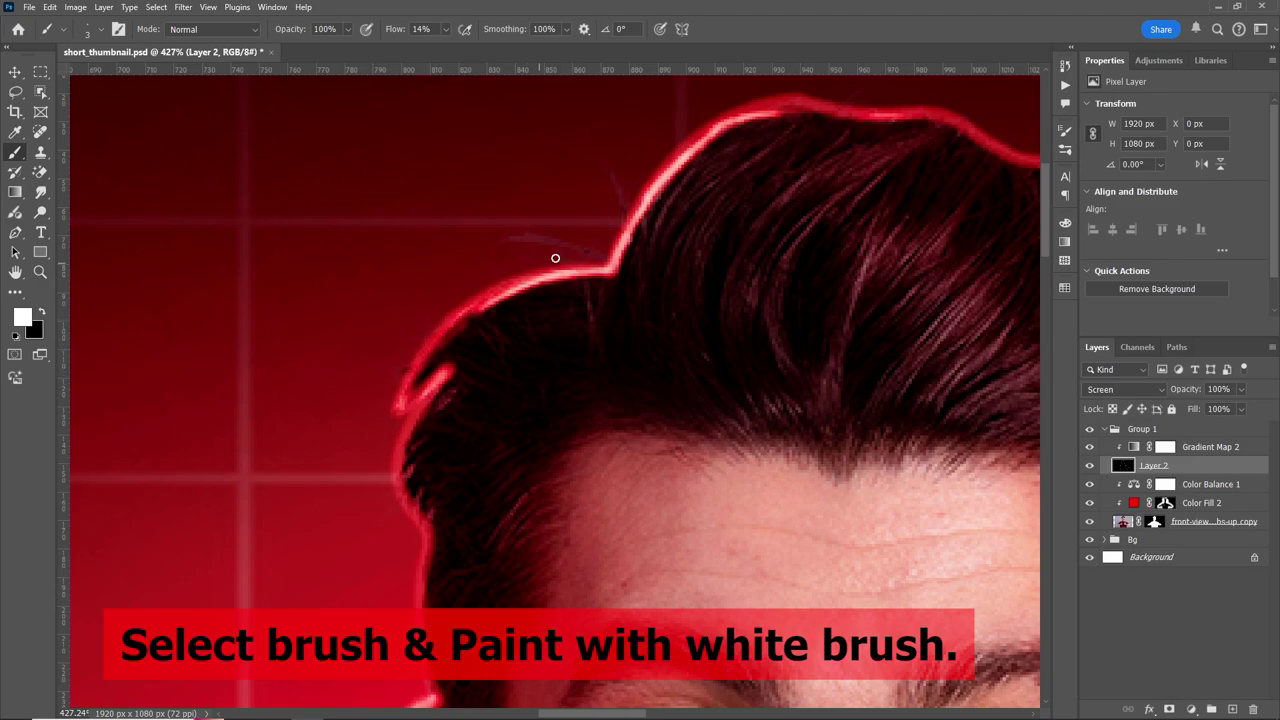
pyautogui.moveTo(606, 253); pyautogui.dragTo(393, 472)
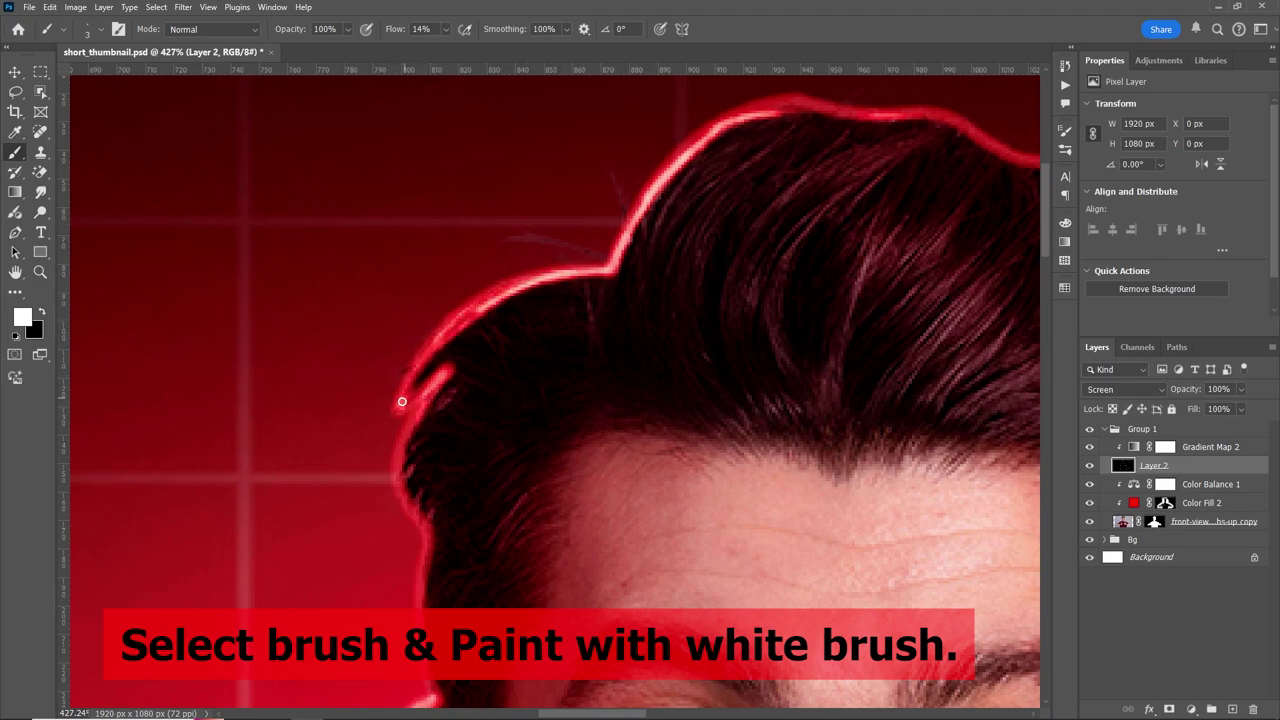
pyautogui.scroll(-5, 546, 255)
pyautogui.hscroll(-1, 534, 266)
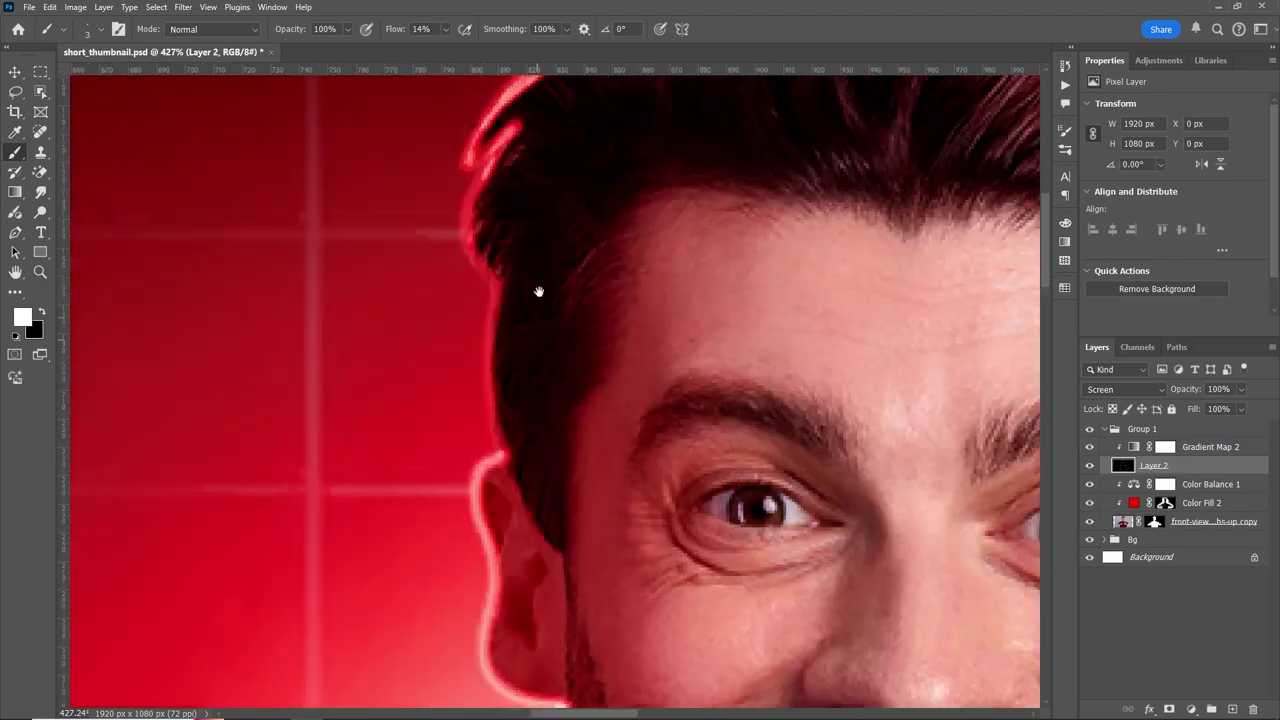
pyautogui.scroll(-2, 537, 289)
# At 20% flow, brighten the glow beside the ear and along the jawline
pyautogui.hotkey('shift', '2')
pyautogui.moveTo(482, 274)
pyautogui.mouseDown()
pyautogui.moveTo(486, 263)
pyautogui.moveTo(482, 323)
pyautogui.mouseUp()
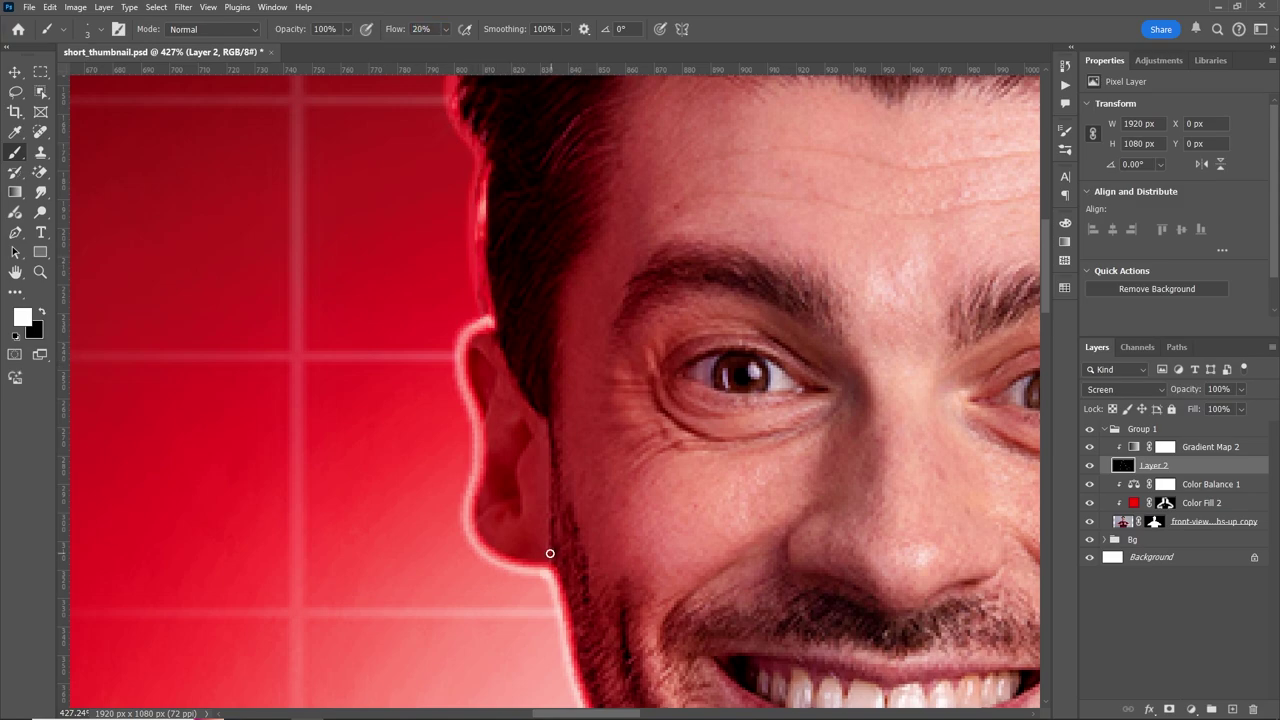
pyautogui.scroll(-2, 550, 553)
pyautogui.scroll(-3, 580, 331)
pyautogui.press('[')
pyautogui.moveTo(616, 368); pyautogui.dragTo(720, 482)
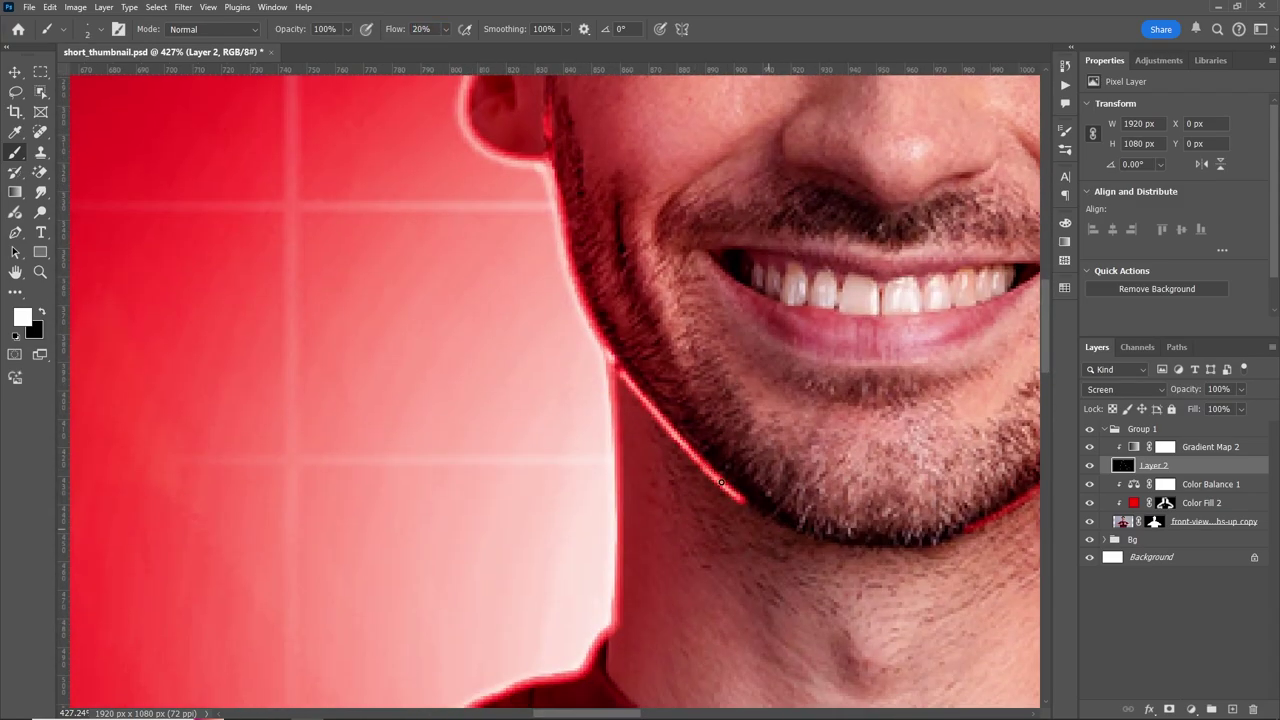
pyautogui.scroll(2, 619, 303)
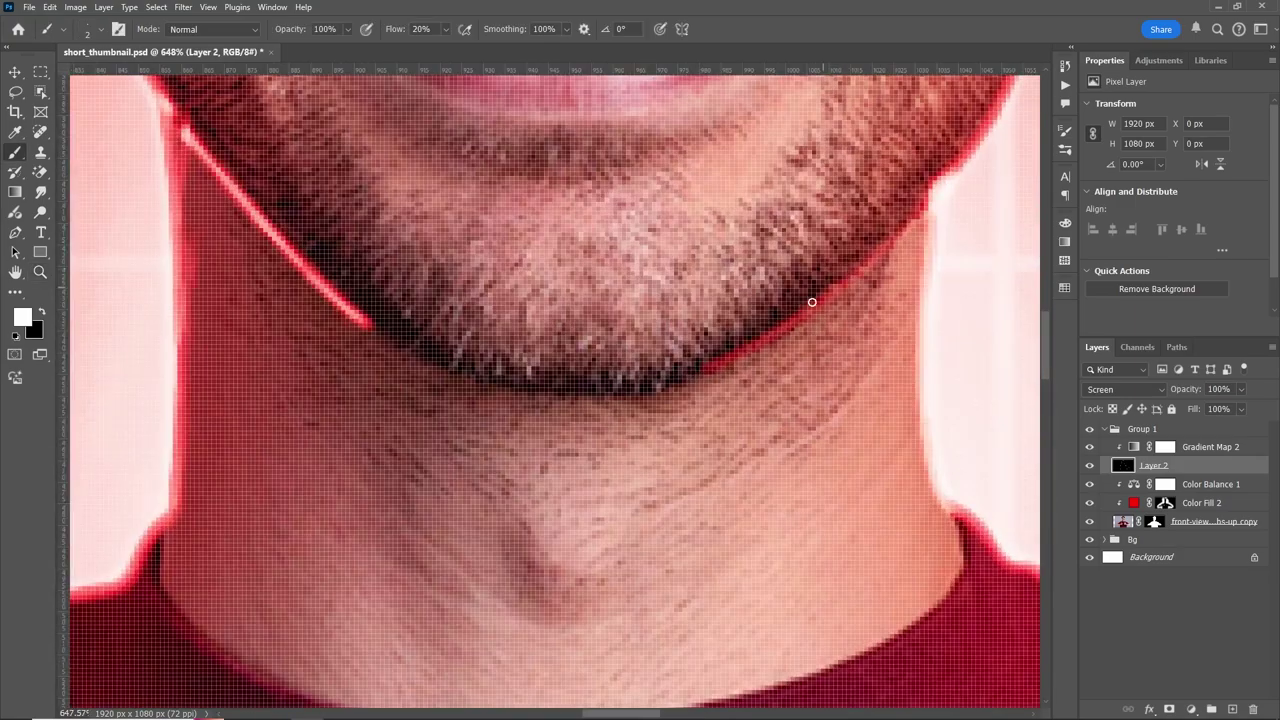
# Brighten the glow along the forearm's lower and upper edges
pyautogui.press('z')
pyautogui.hotkey('ctrl', '0')
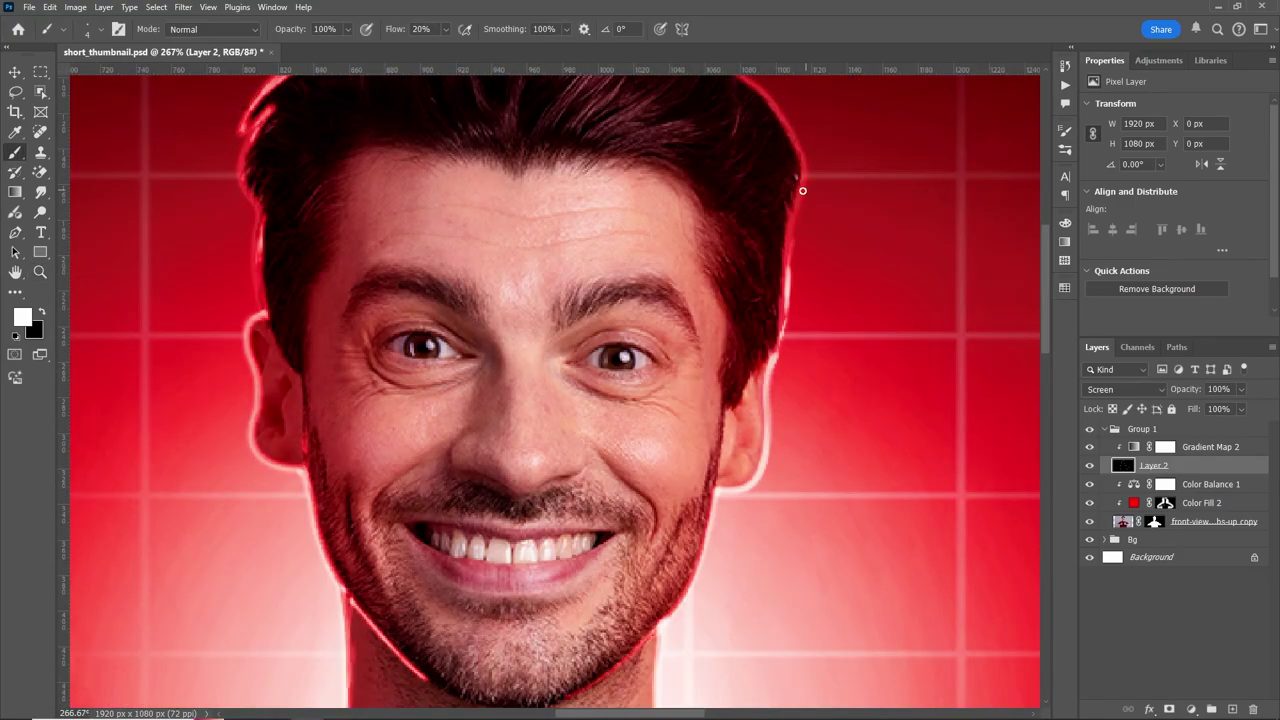
pyautogui.scroll(2, 786, 257)
pyautogui.scroll(2, 464, 147)
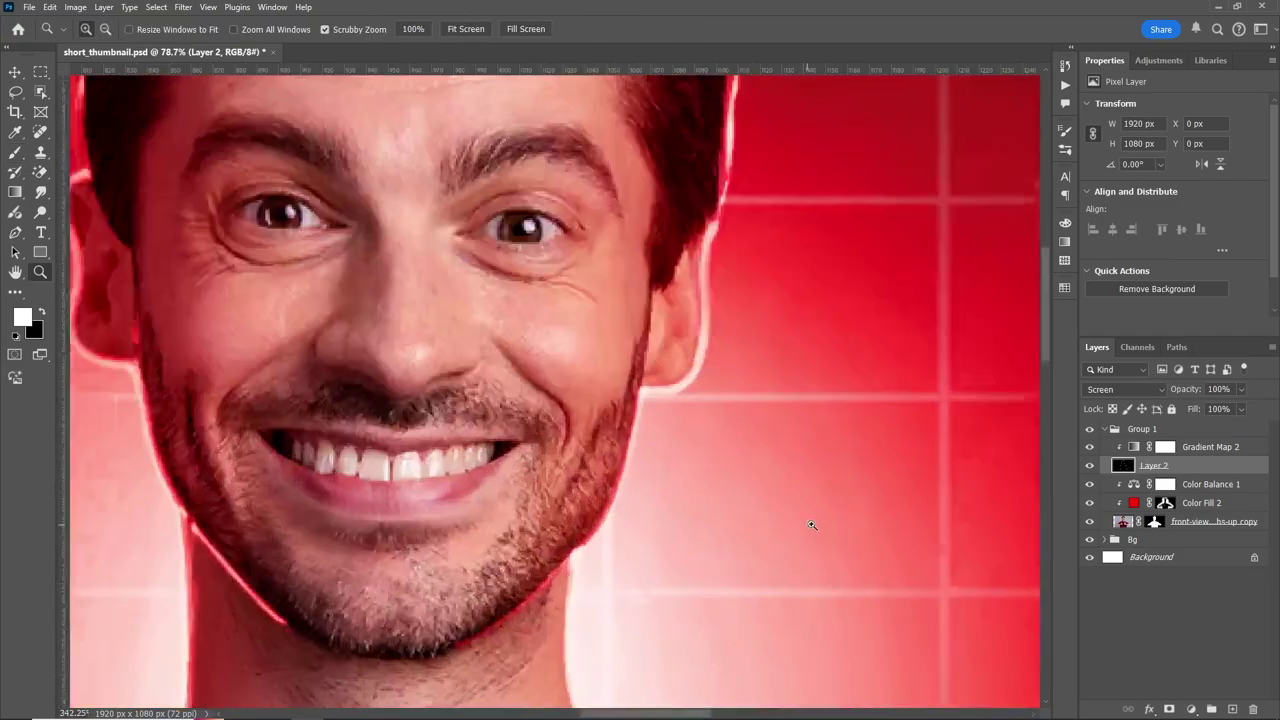
pyautogui.moveTo(207, 371); pyautogui.dragTo(783, 414)
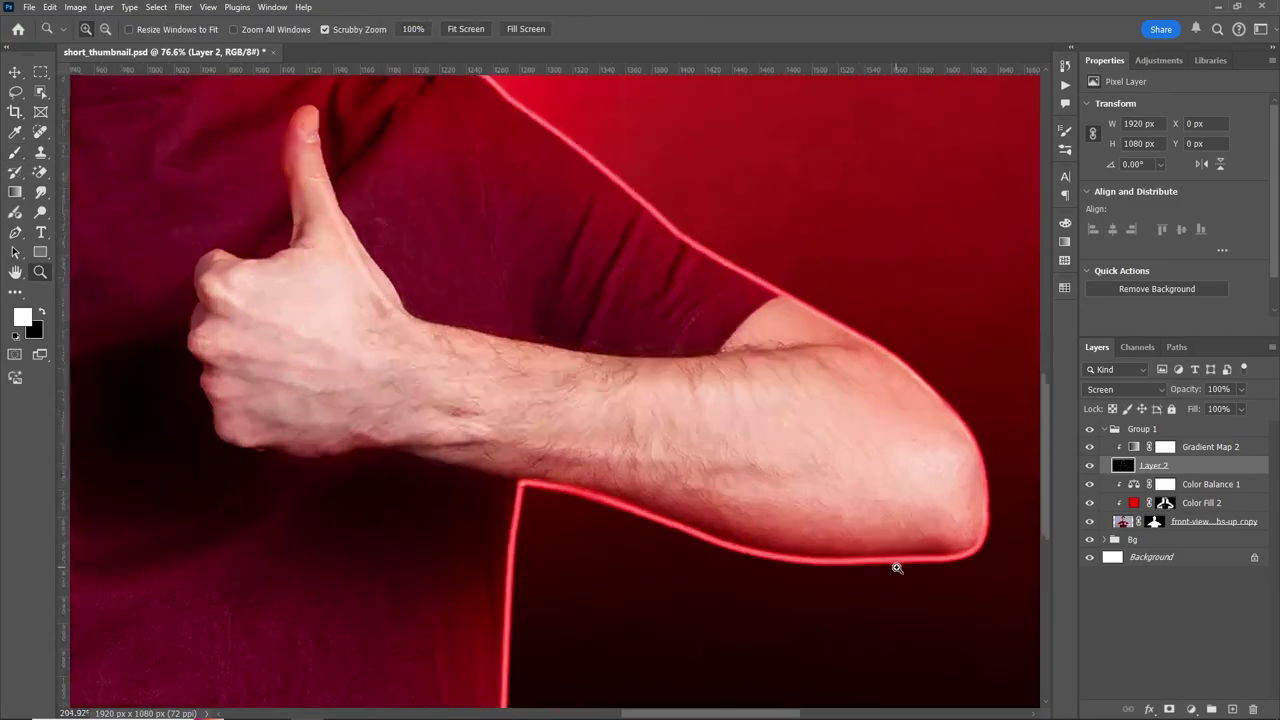
pyautogui.moveTo(814, 521)
pyautogui.mouseDown()
pyautogui.moveTo(708, 480)
pyautogui.moveTo(830, 497)
pyautogui.mouseUp()
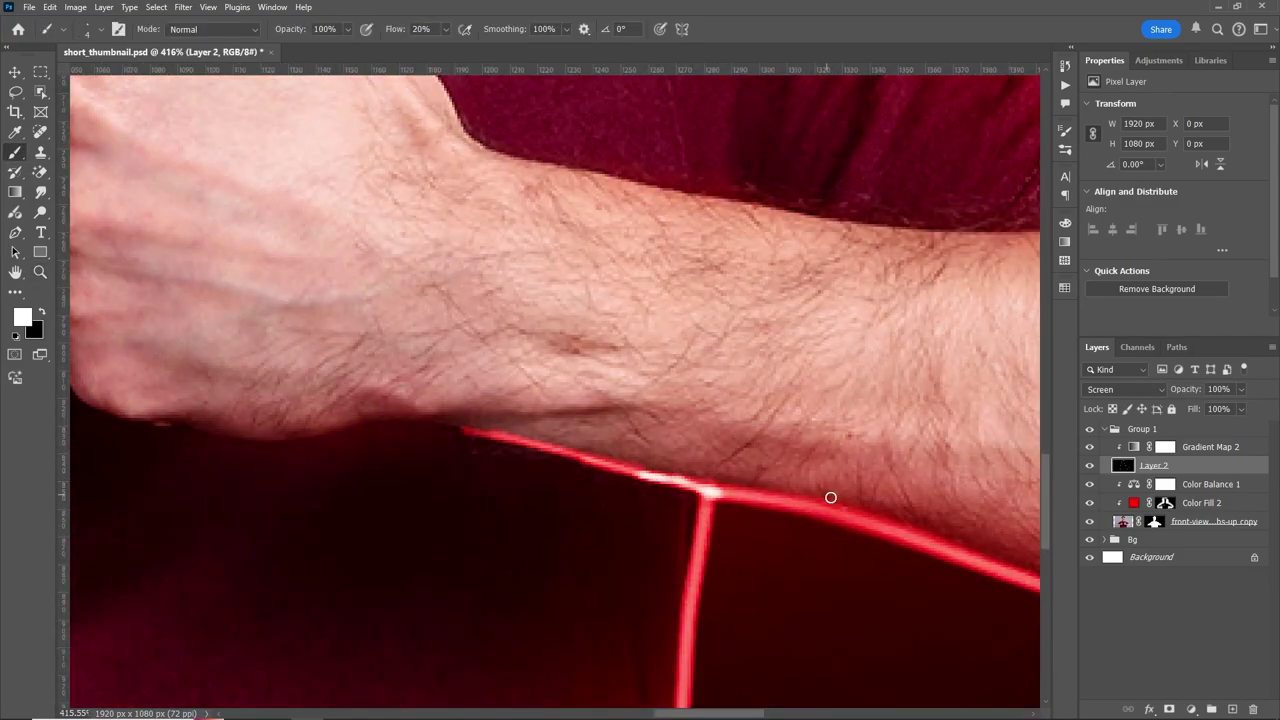
pyautogui.scroll(-3, 830, 497)
pyautogui.scroll(-2, 830, 480)
pyautogui.scroll(-2, 900, 420)
pyautogui.scroll(3, 923, 409)
pyautogui.moveTo(748, 389); pyautogui.dragTo(803, 400)
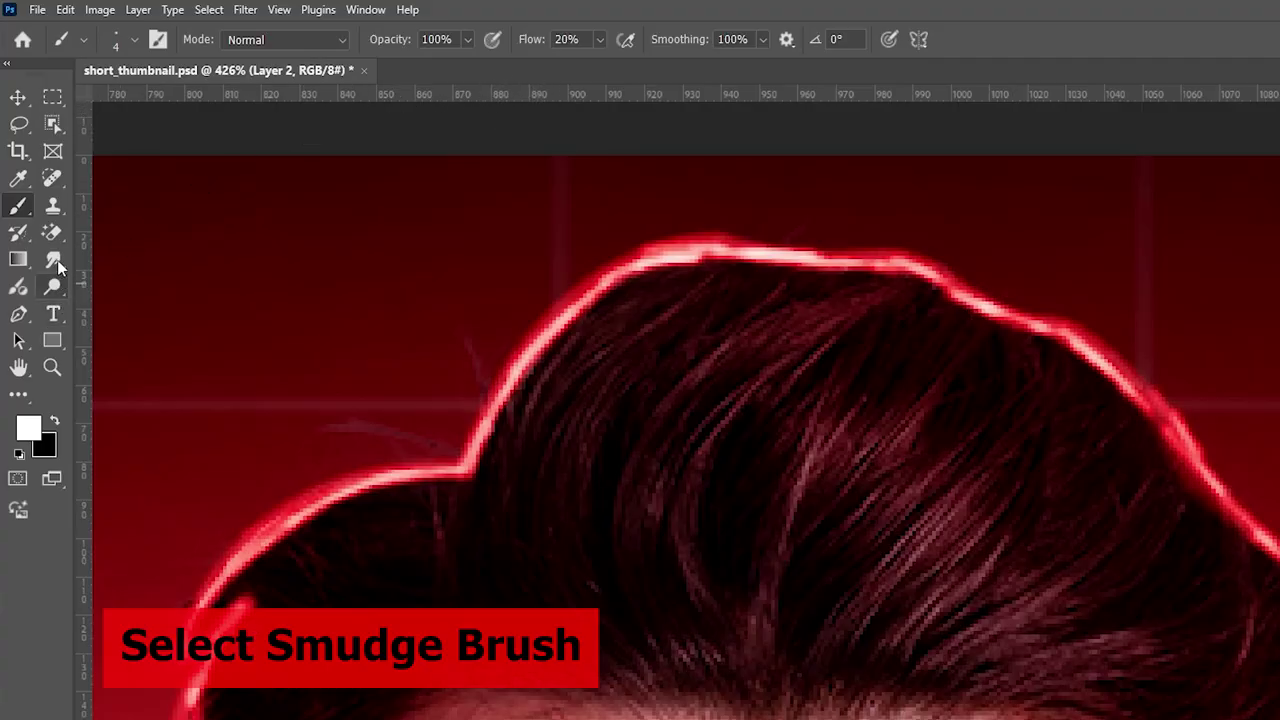
# With a small Smudge brush, soften the glow along the hair edge and jaw
pyautogui.click(57, 260)
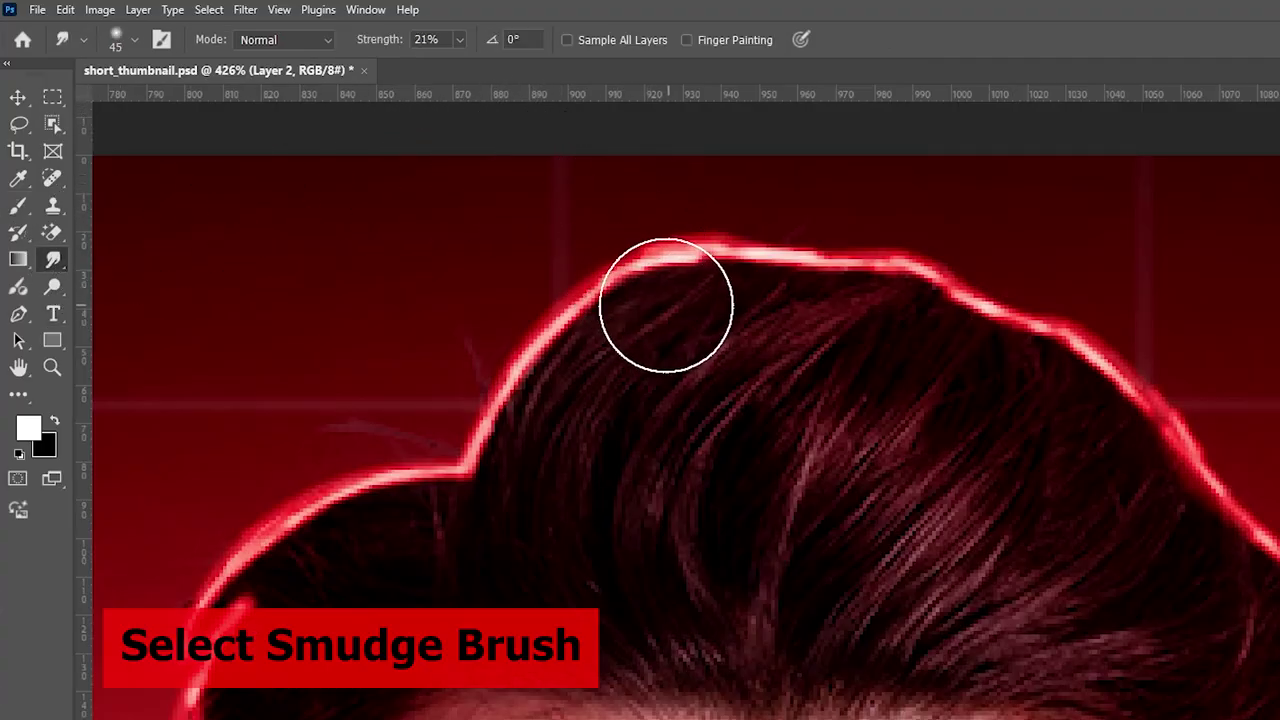
pyautogui.press('[')
pyautogui.press('[')
pyautogui.press('[')
pyautogui.press('[')
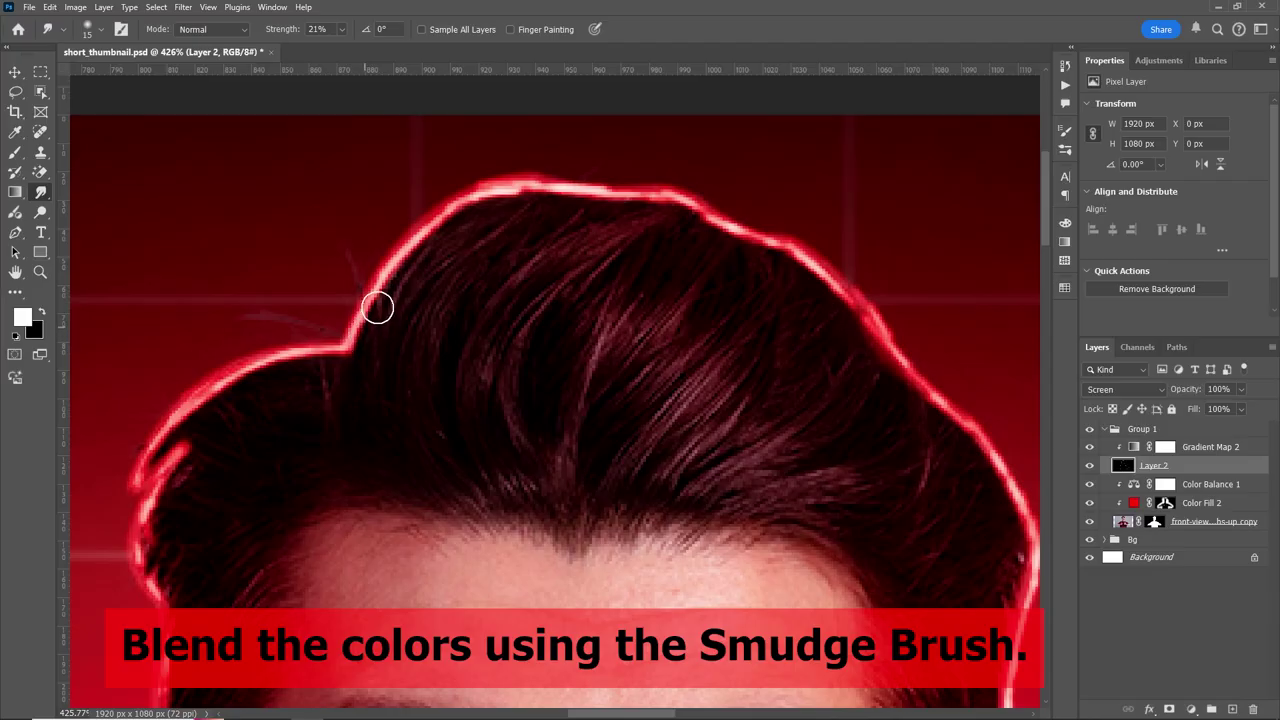
pyautogui.moveTo(380, 303)
pyautogui.mouseDown()
pyautogui.moveTo(519, 177)
pyautogui.moveTo(704, 211)
pyautogui.mouseUp()
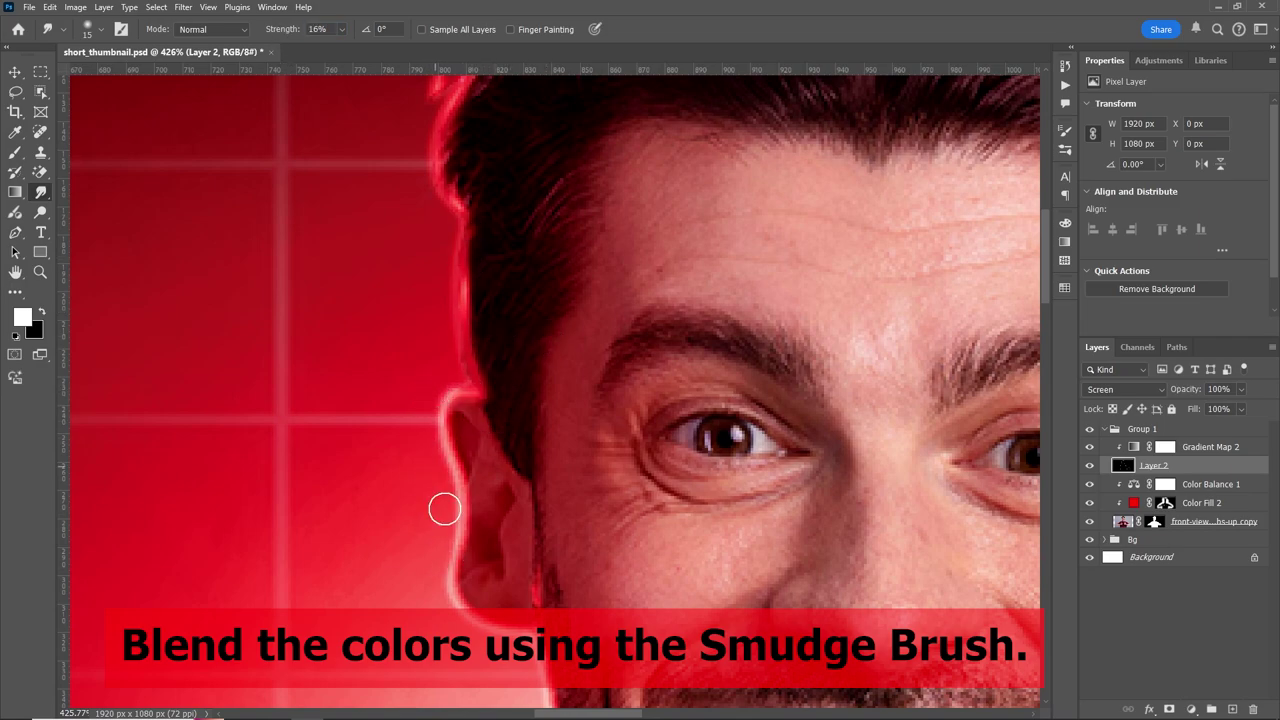
pyautogui.moveTo(558, 516); pyautogui.dragTo(650, 228)
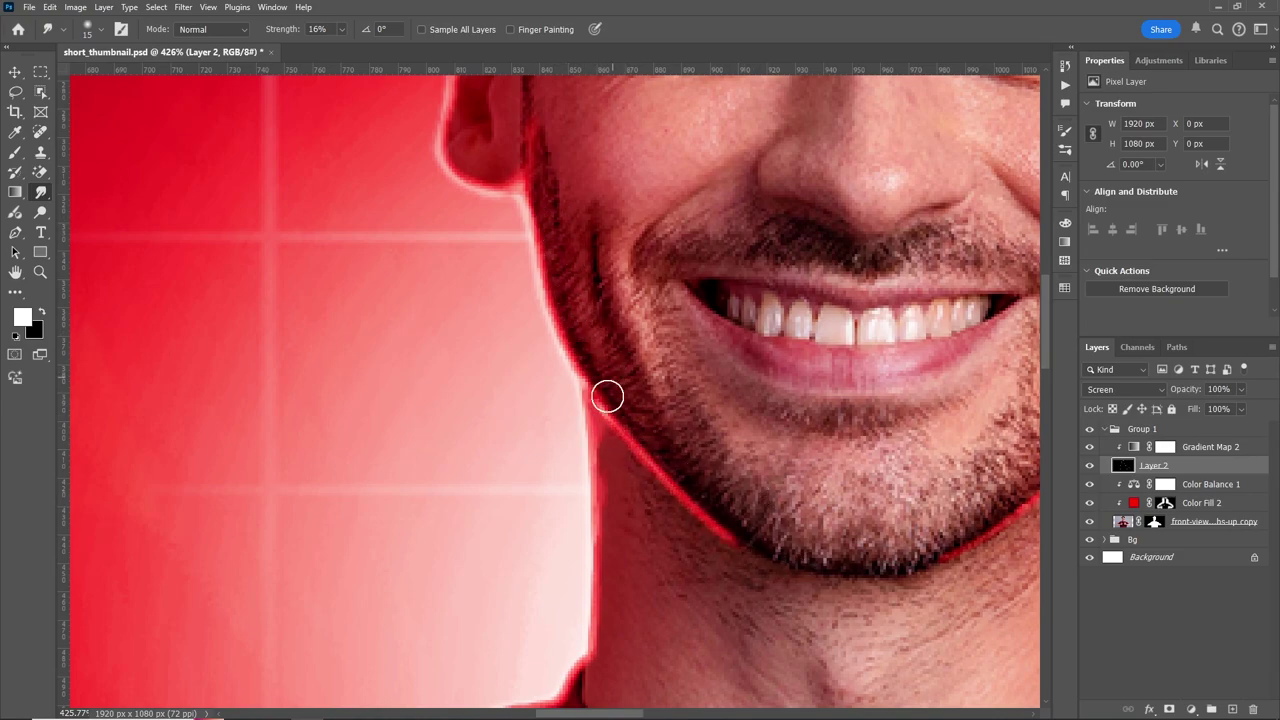
pyautogui.moveTo(607, 396); pyautogui.dragTo(633, 311)
# Smudge the glow around the shoulder and arm edges, panning across the figure
pyautogui.scroll(-3, 666, 457)
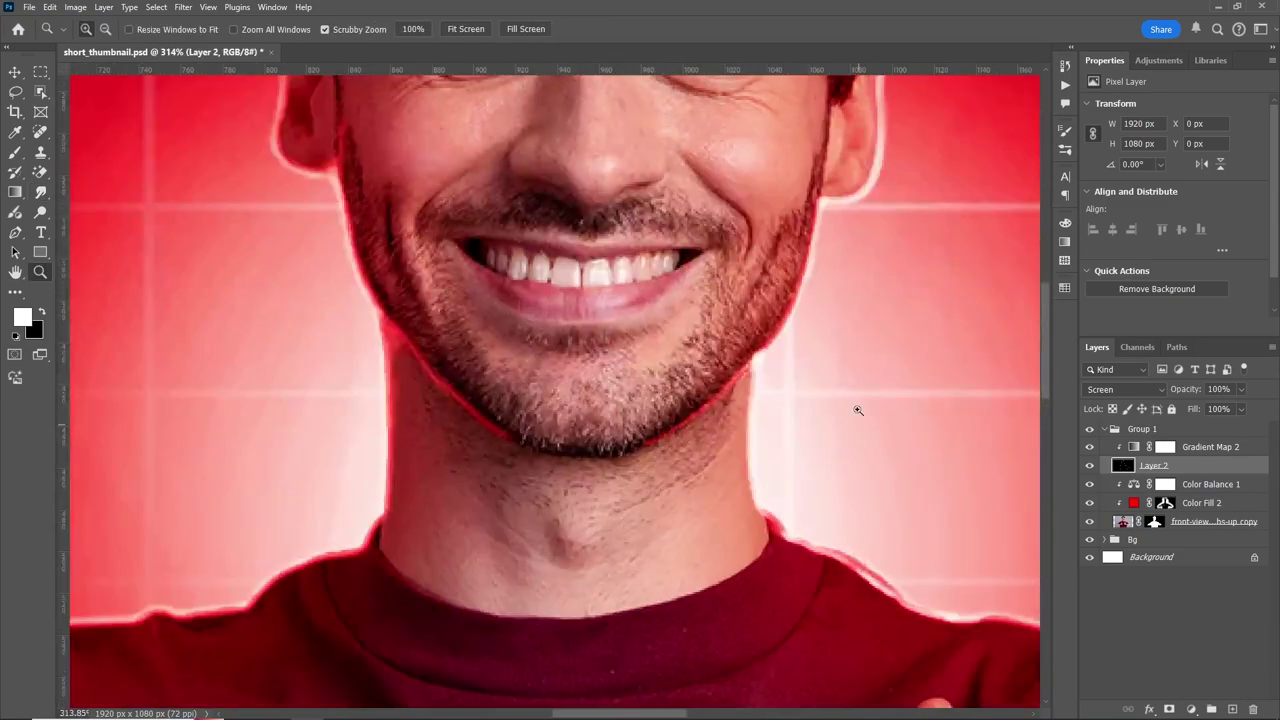
pyautogui.scroll(5, 468, 485)
pyautogui.scroll(-3, 562, 460)
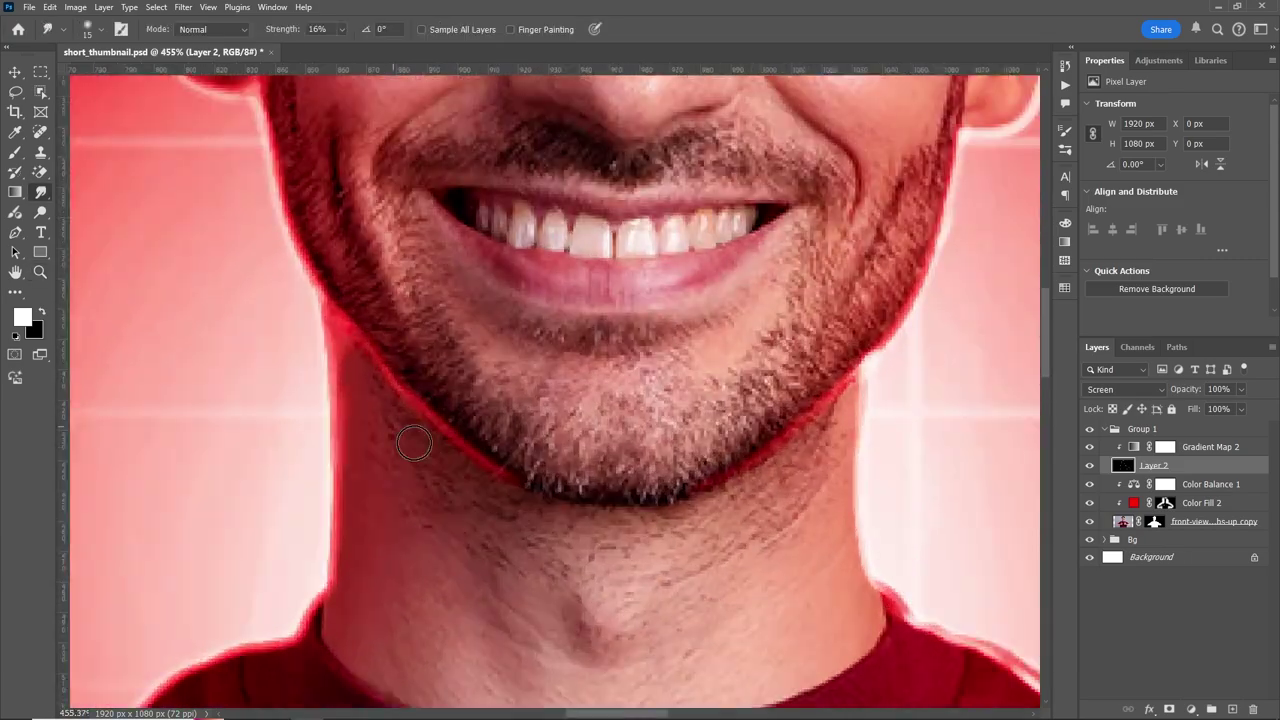
pyautogui.scroll(-10, 360, 414)
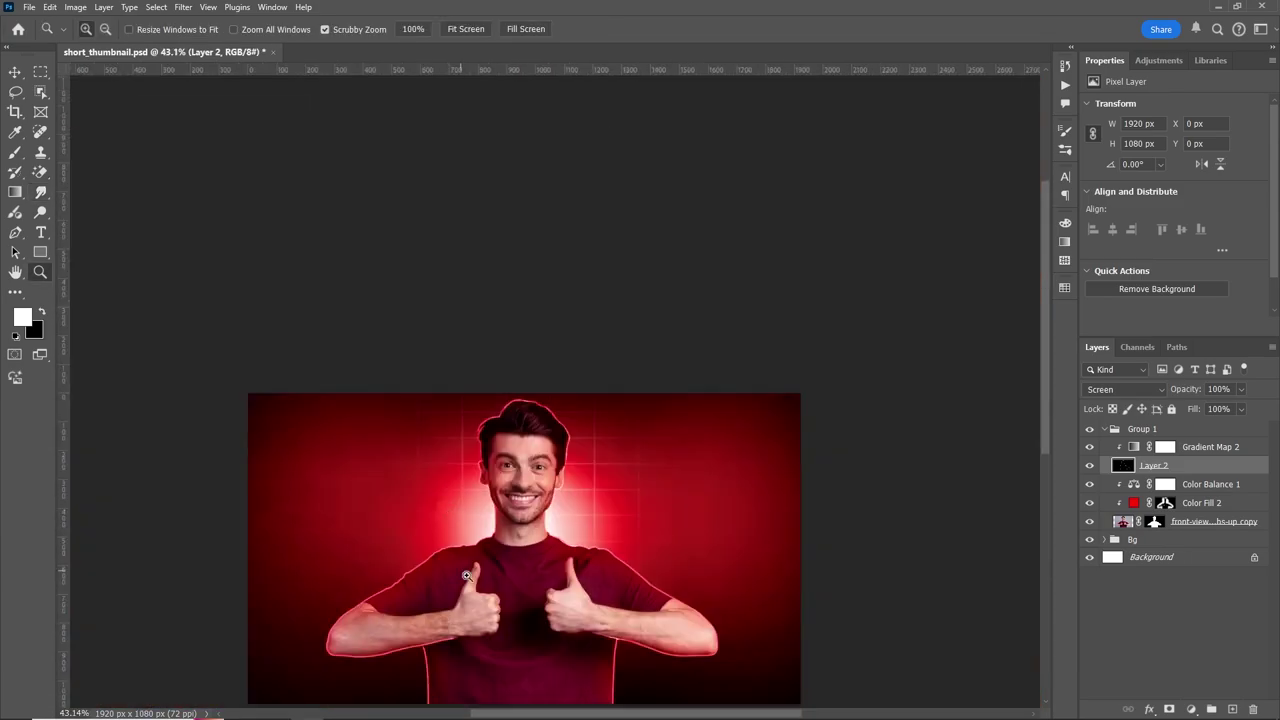
pyautogui.scroll(10, 457, 471)
pyautogui.scroll(1, 514, 491)
pyautogui.moveTo(526, 457); pyautogui.dragTo(771, 337)
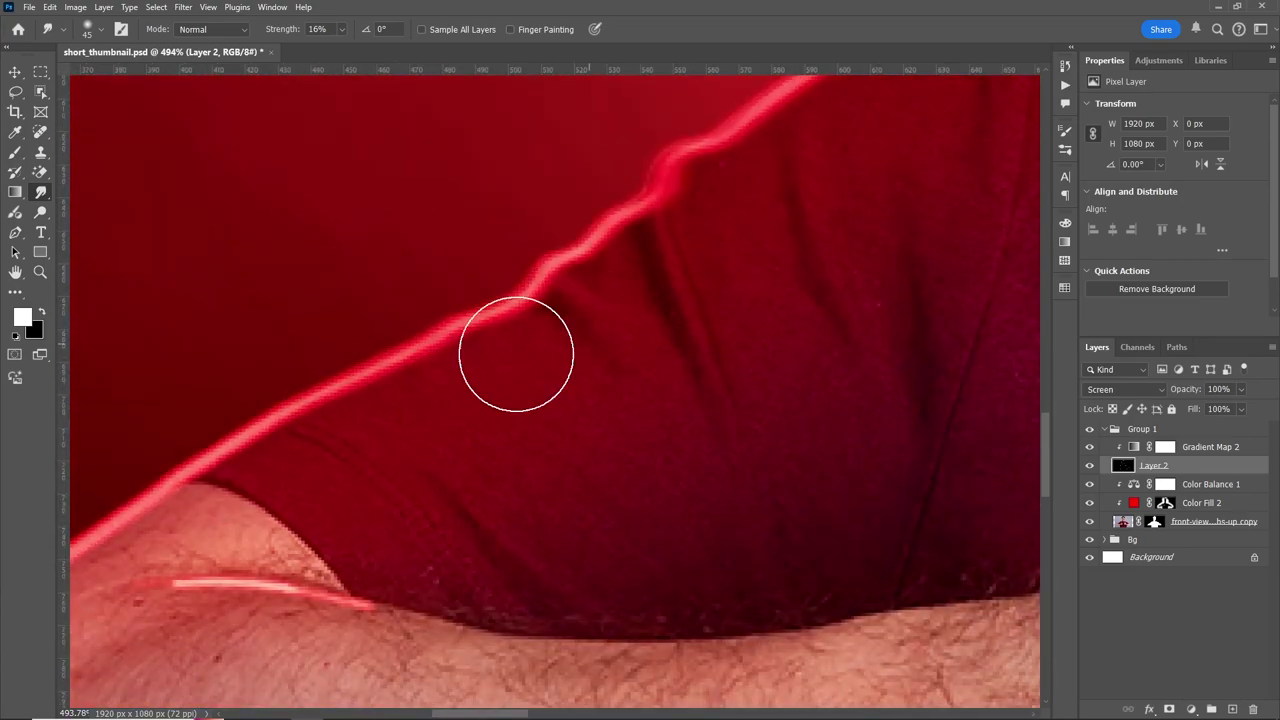
pyautogui.moveTo(517, 354); pyautogui.dragTo(620, 277)
pyautogui.moveTo(251, 514); pyautogui.dragTo(643, 351)
pyautogui.scroll(-2, 186, 534)
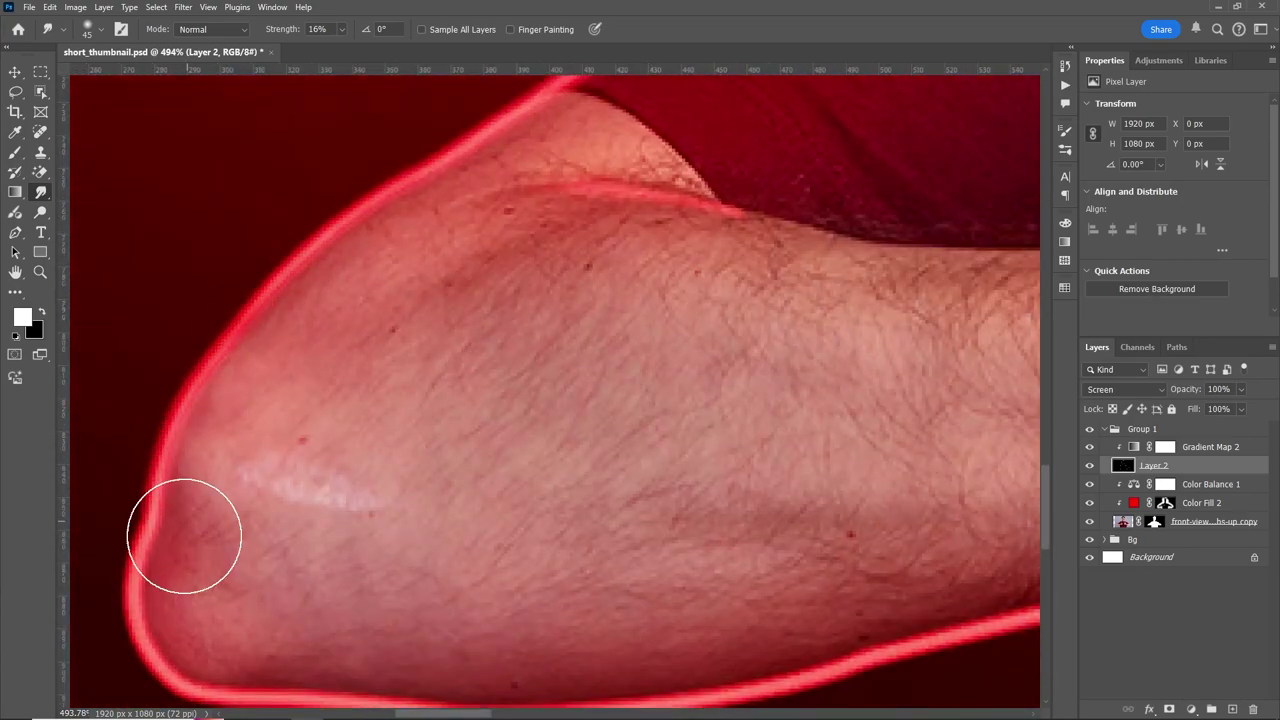
pyautogui.scroll(-4, 171, 557)
pyautogui.hscroll(4, 696, 366)
pyautogui.hscroll(4, 696, 366)
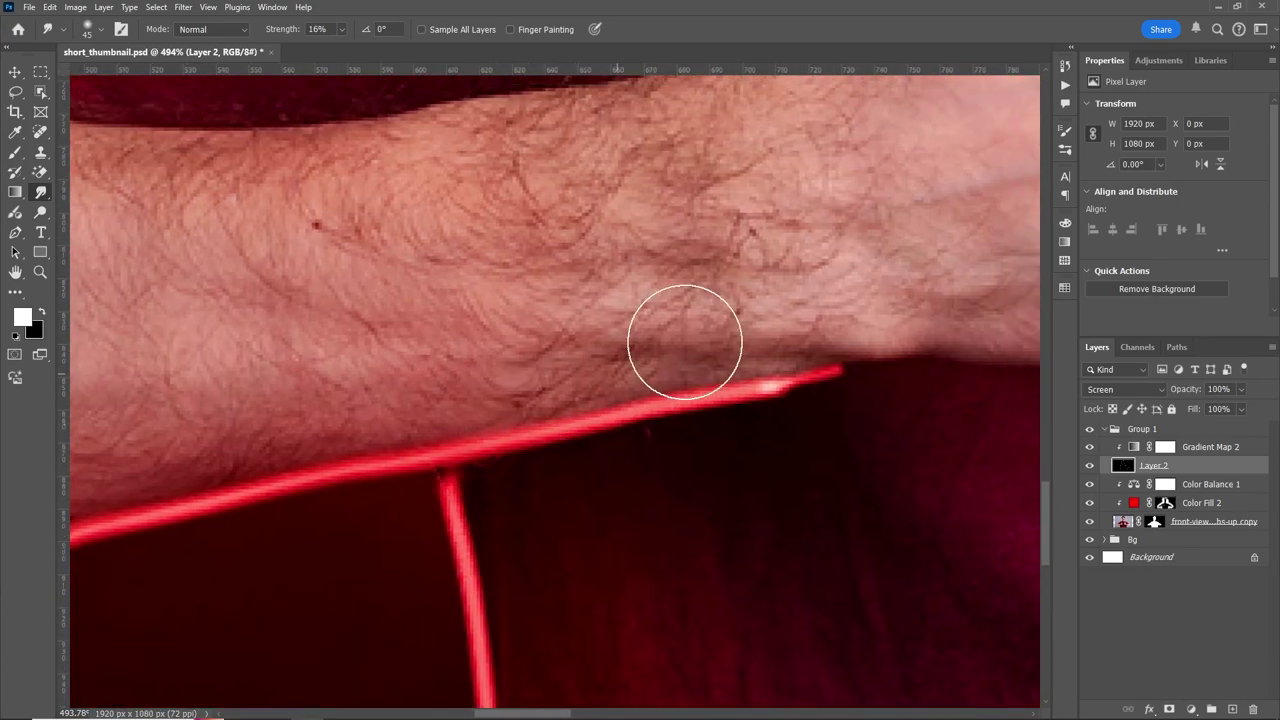
pyautogui.hscroll(2, 857, 386)
pyautogui.scroll(-5, 448, 398)
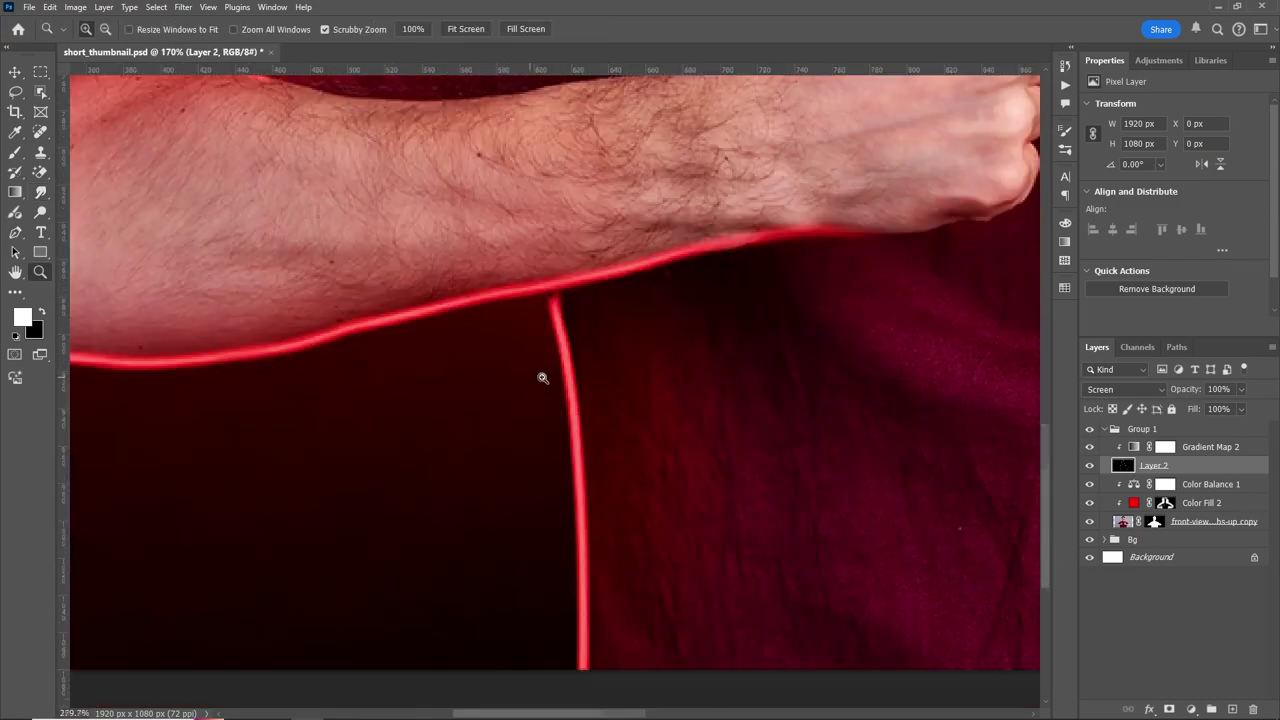
pyautogui.scroll(2, 586, 266)
pyautogui.scroll(-4, 462, 462)
pyautogui.scroll(3, 649, 518)
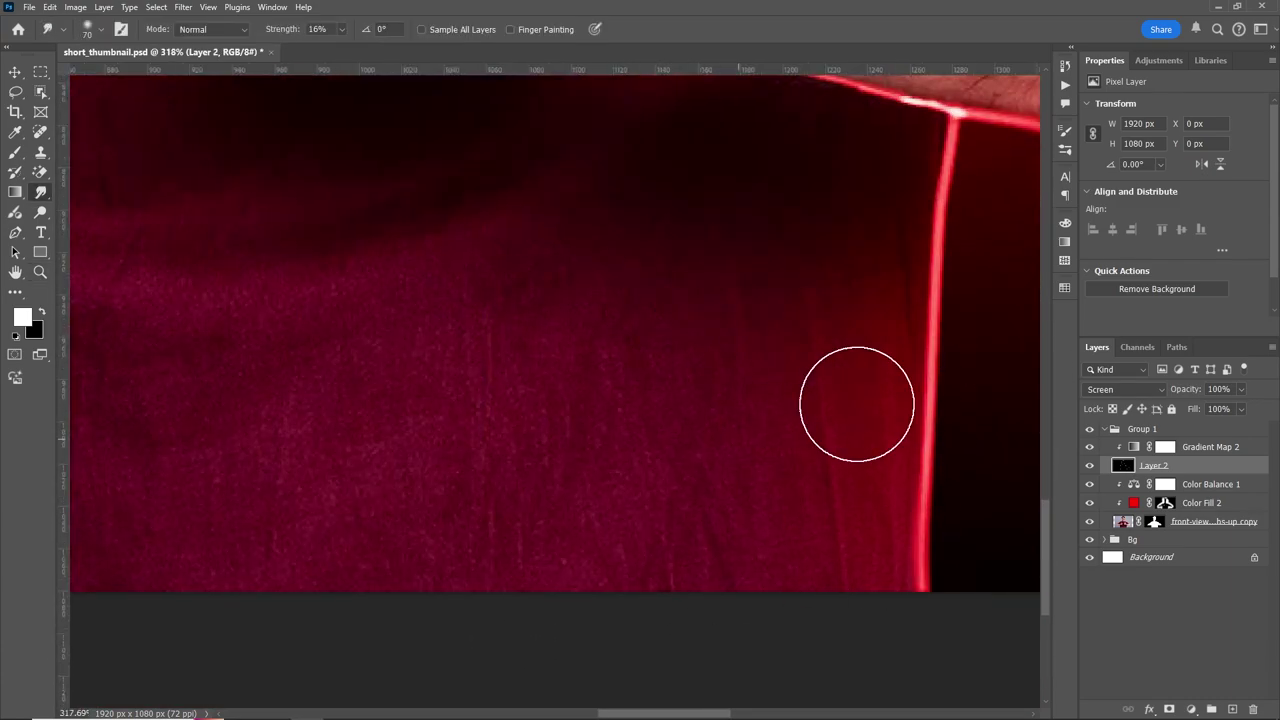
pyautogui.scroll(2, 857, 400)
pyautogui.scroll(1, 514, 277)
pyautogui.scroll(2, 546, 334)
pyautogui.scroll(-2, 583, 328)
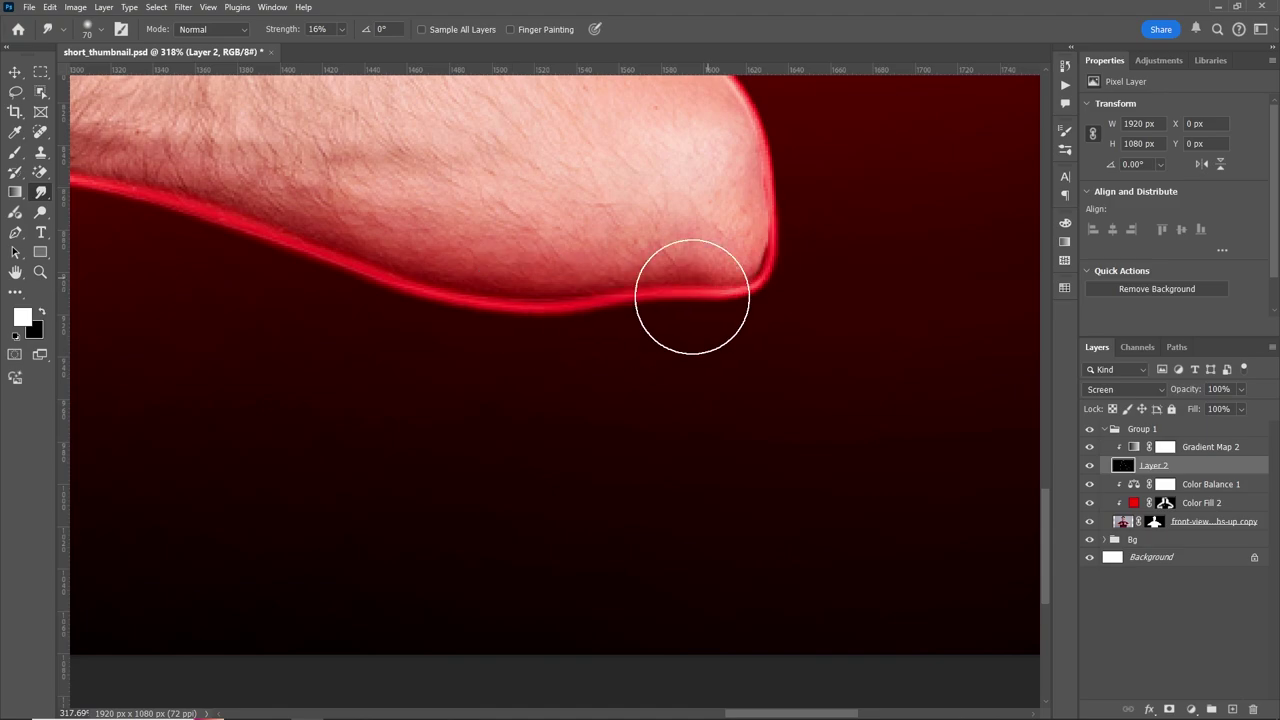
pyautogui.scroll(-2, 691, 294)
pyautogui.scroll(-1, 820, 363)
pyautogui.scroll(-1, 774, 343)
pyautogui.scroll(-2, 364, 244)
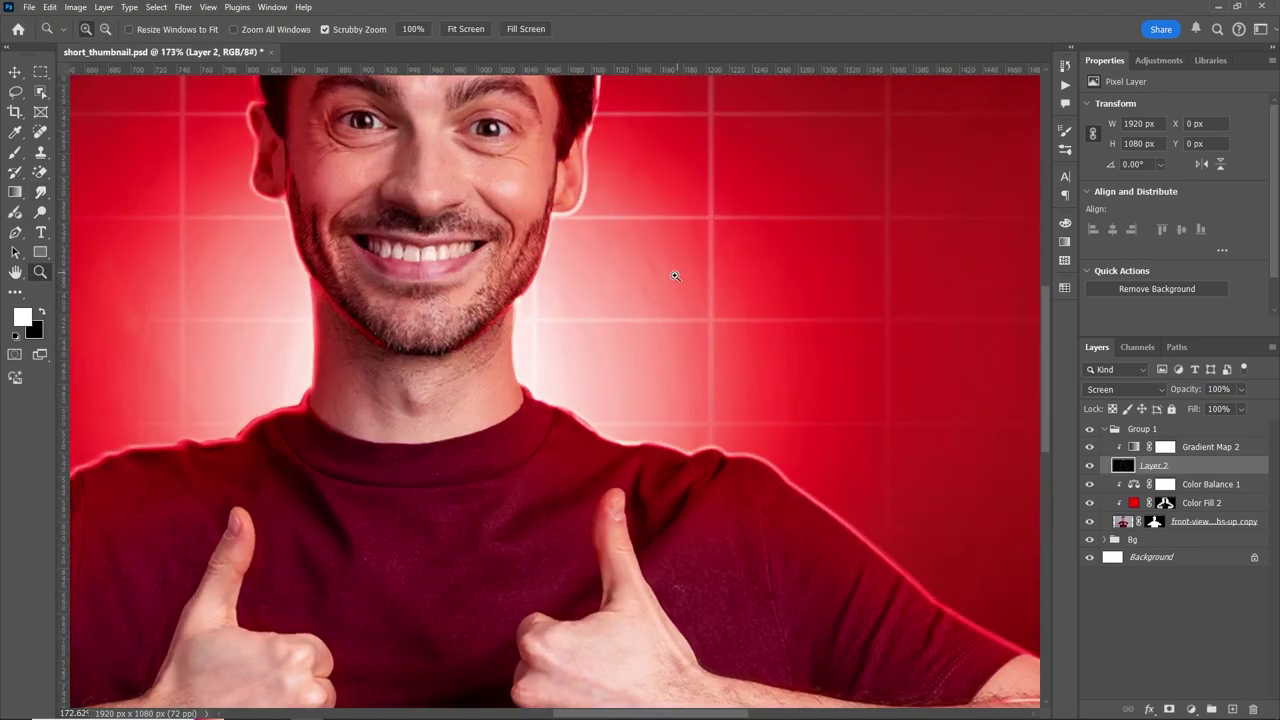
pyautogui.scroll(-2, 364, 244)
# Paint a softer red glow beside the hair's right edge using the Soft Round brush
pyautogui.scroll(1, 364, 244)
pyautogui.press('b')
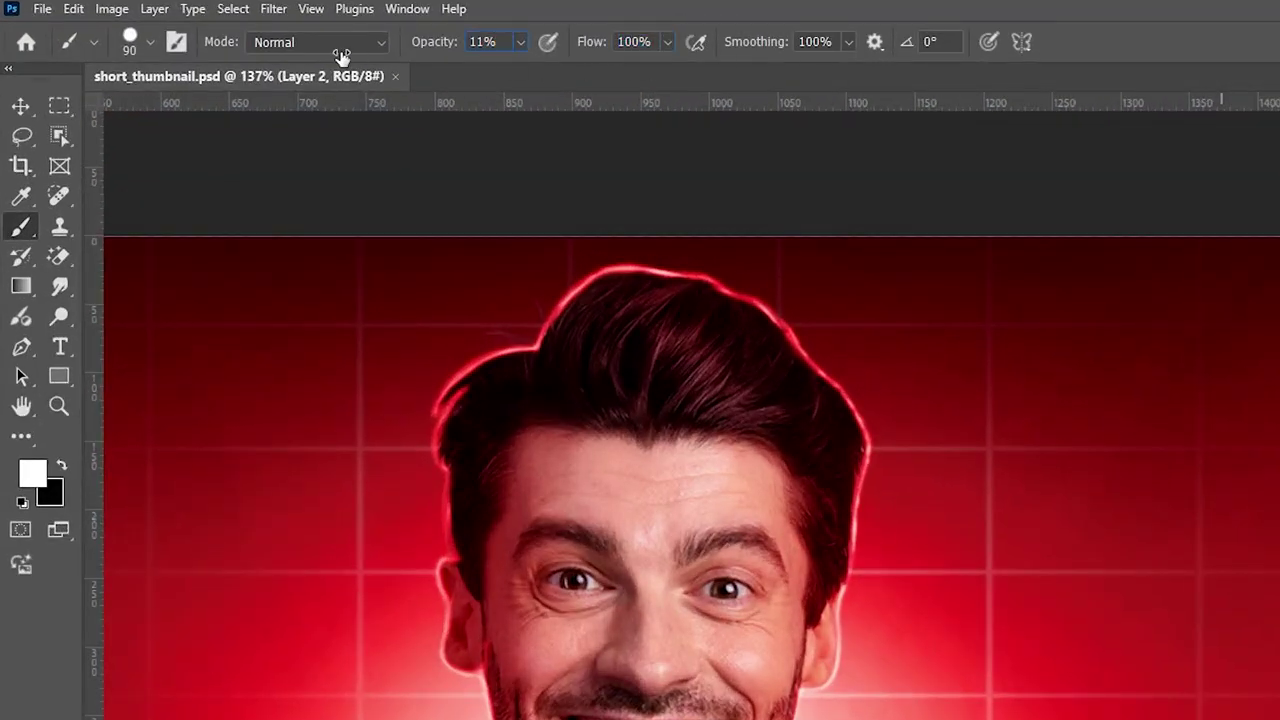
pyautogui.write('7')
pyautogui.click(150, 43)
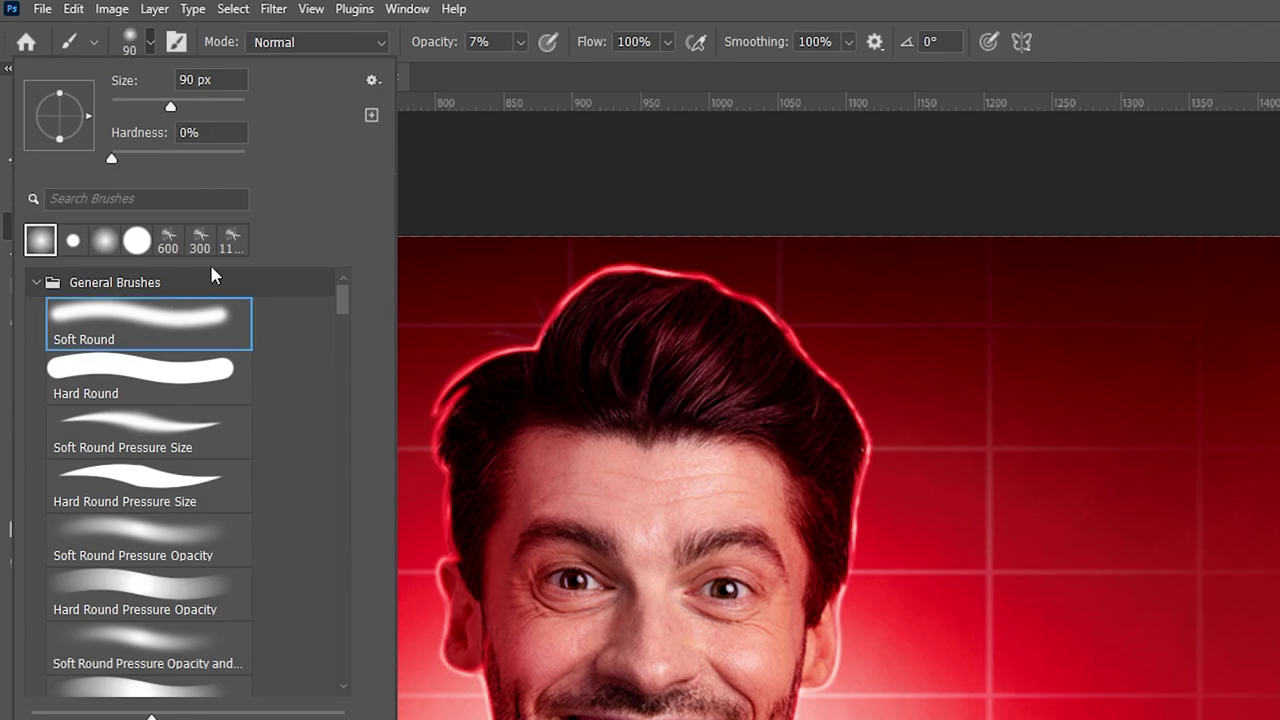
pyautogui.click(468, 40)
pyautogui.scroll(2, 980, 451)
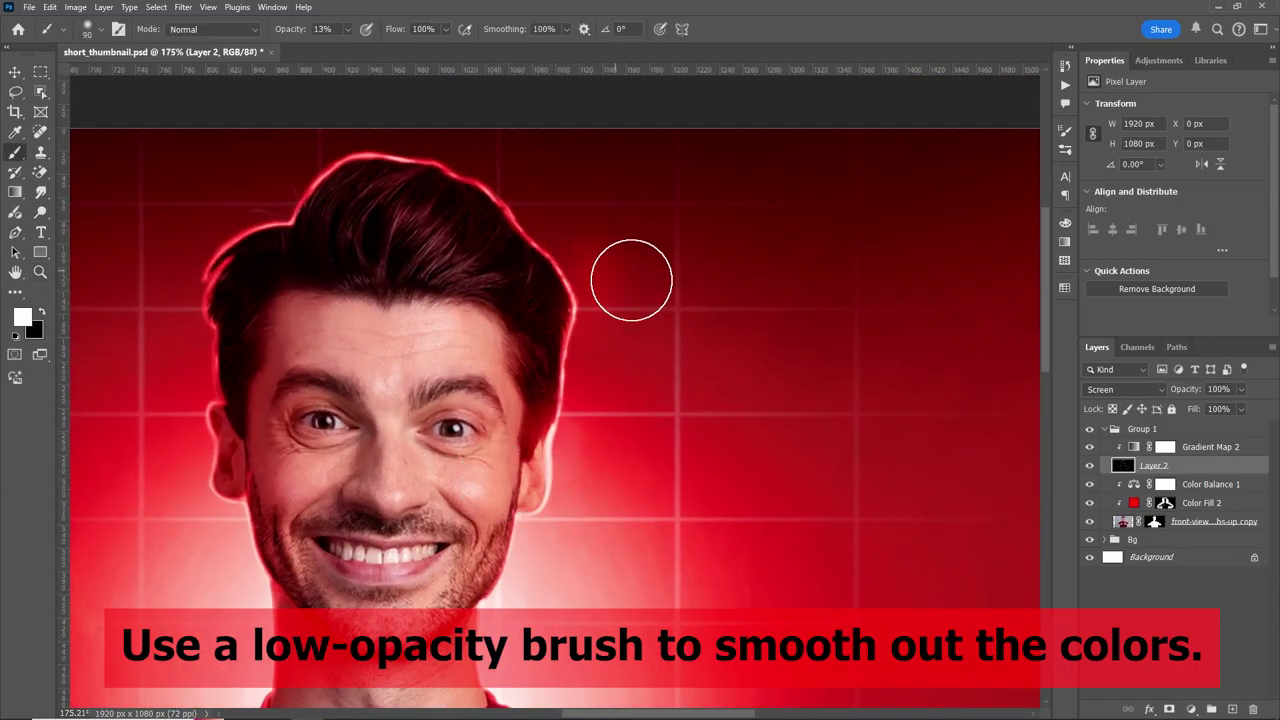
pyautogui.moveTo(631, 280); pyautogui.dragTo(480, 186)
pyautogui.press('x')
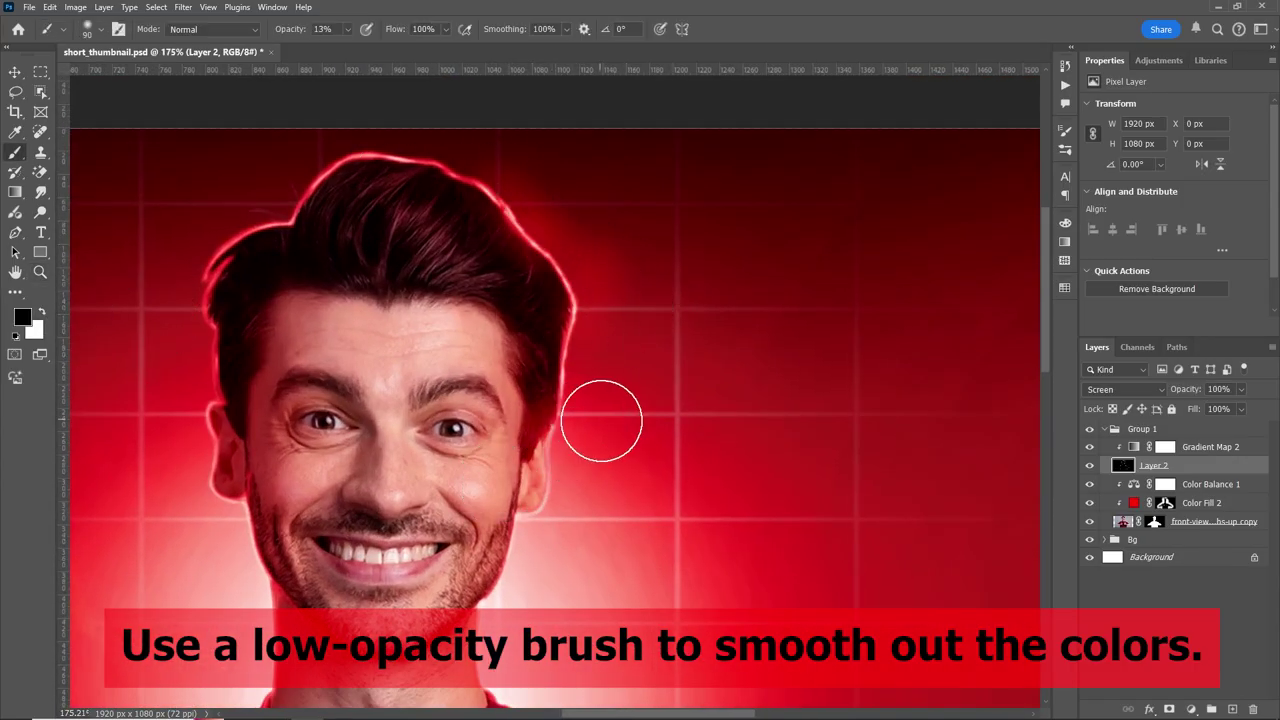
# With a smaller brush, blend the glow line under the forearm
pyautogui.moveTo(646, 254)
pyautogui.mouseDown()
pyautogui.moveTo(709, 290)
pyautogui.moveTo(669, 153)
pyautogui.mouseUp()
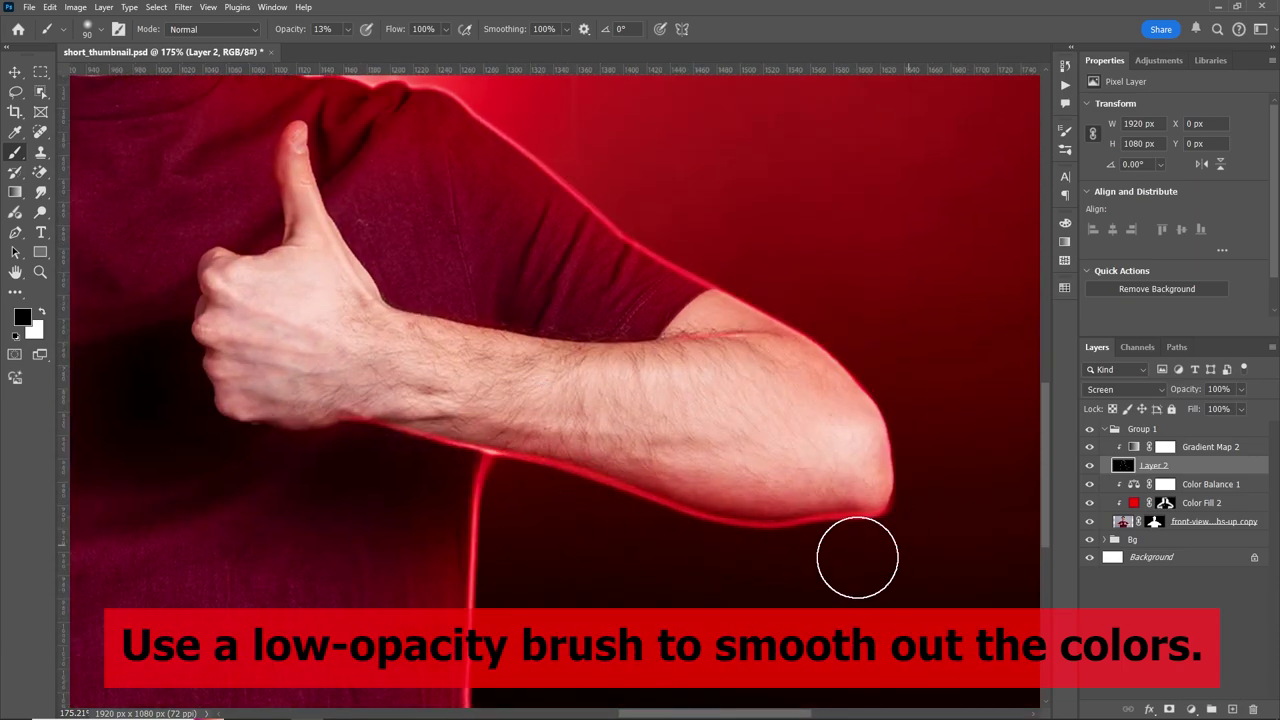
pyautogui.hscroll(-1, 606, 417)
pyautogui.hscroll(-4, 503, 523)
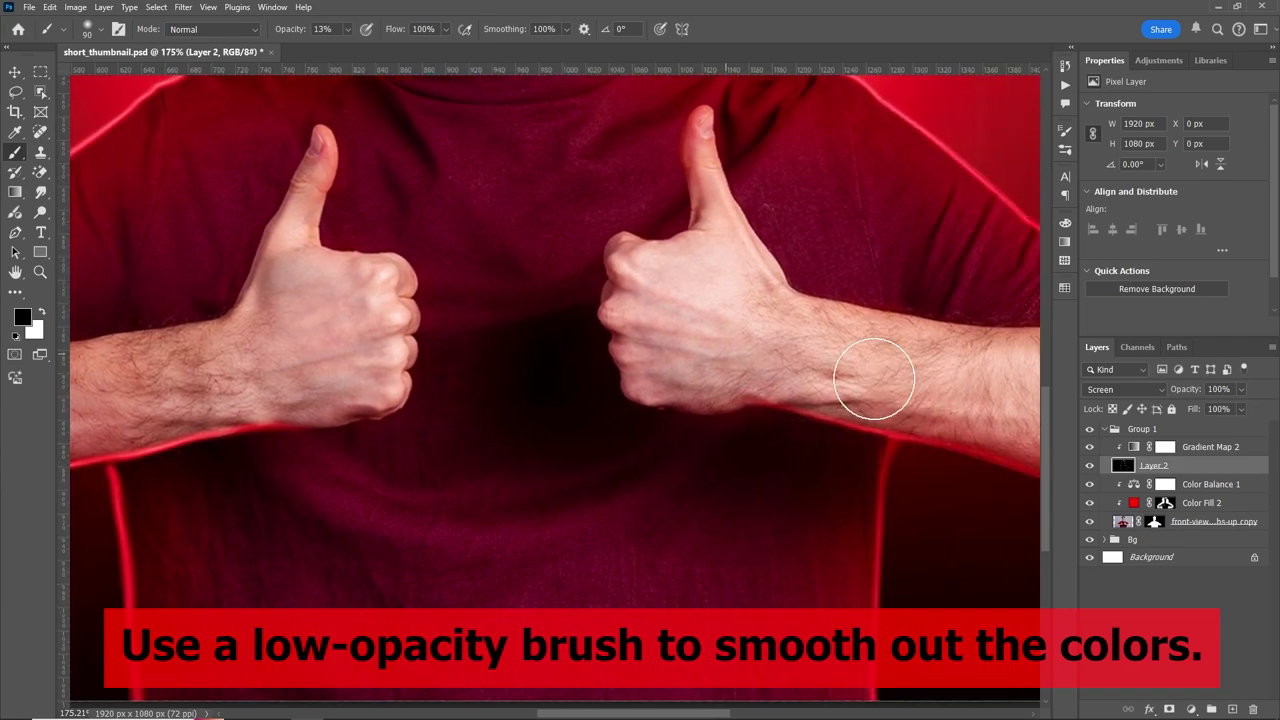
pyautogui.hscroll(-5, 874, 371)
pyautogui.scroll(-3, 725, 428)
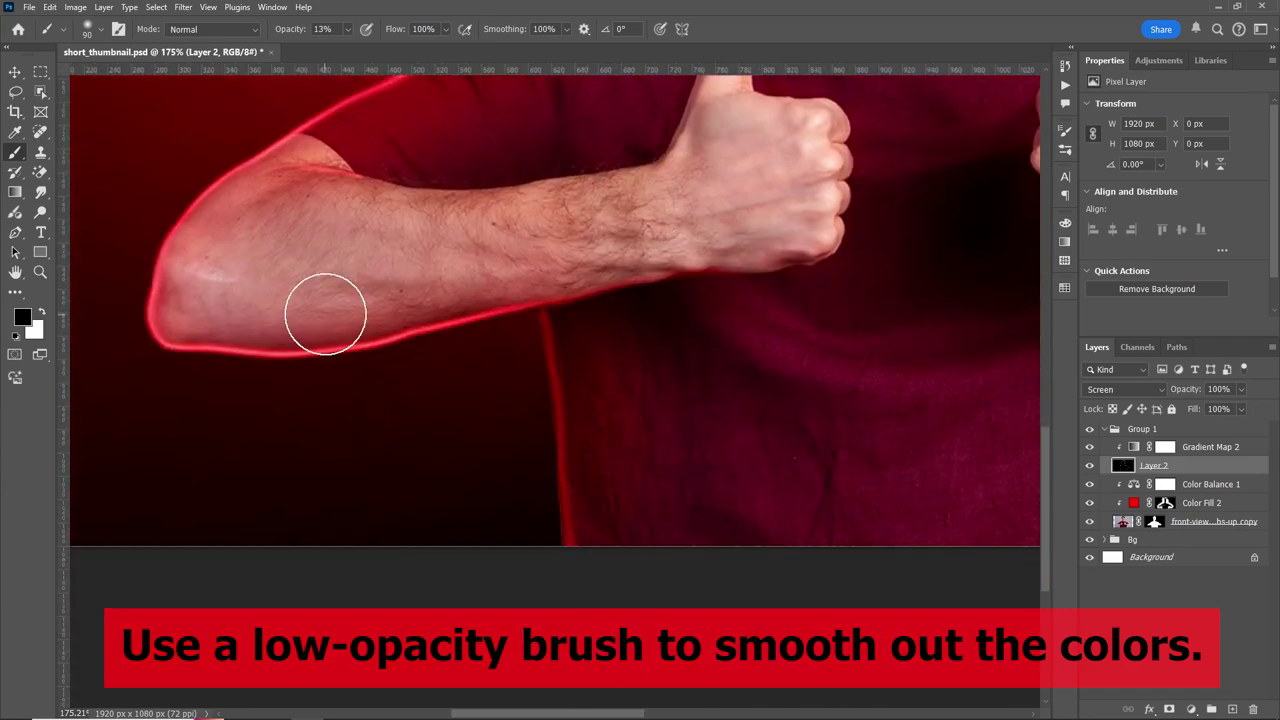
pyautogui.press('[')
pyautogui.press('[')
pyautogui.press('[')
pyautogui.scroll(3, 558, 245)
pyautogui.hscroll(-3, 660, 417)
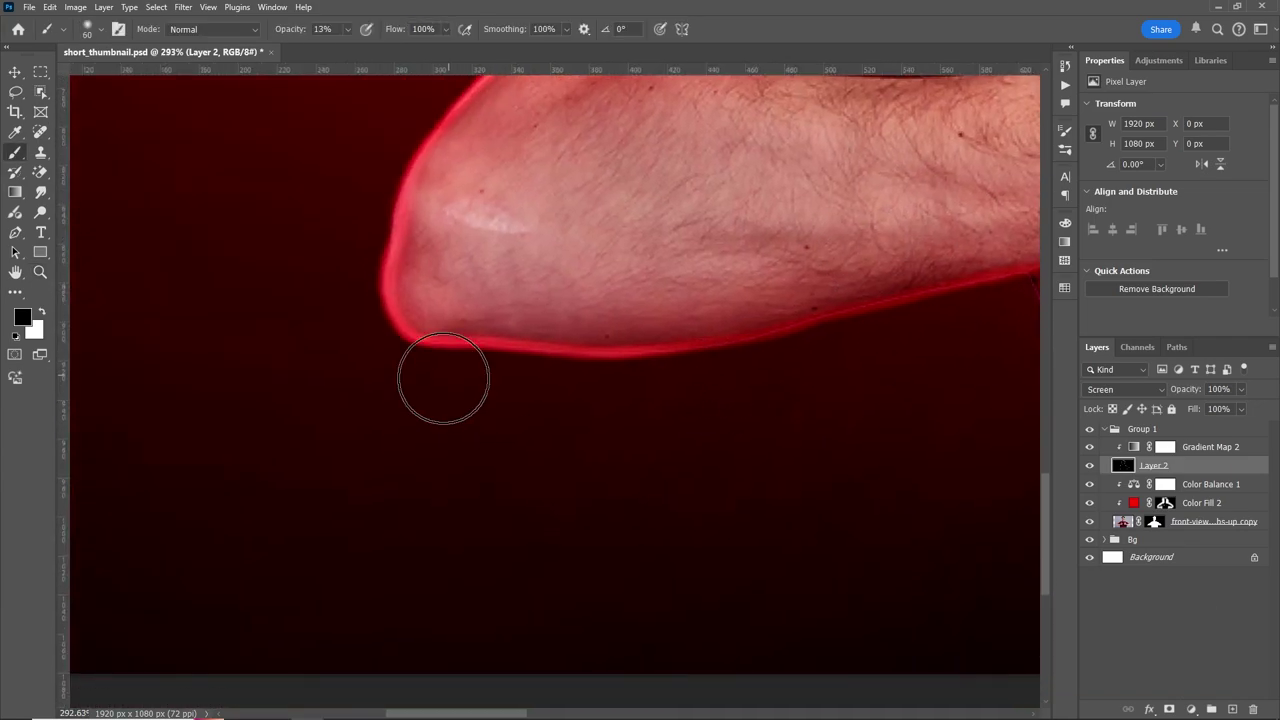
pyautogui.scroll(3, 443, 374)
pyautogui.scroll(3, 343, 329)
pyautogui.scroll(3, 480, 357)
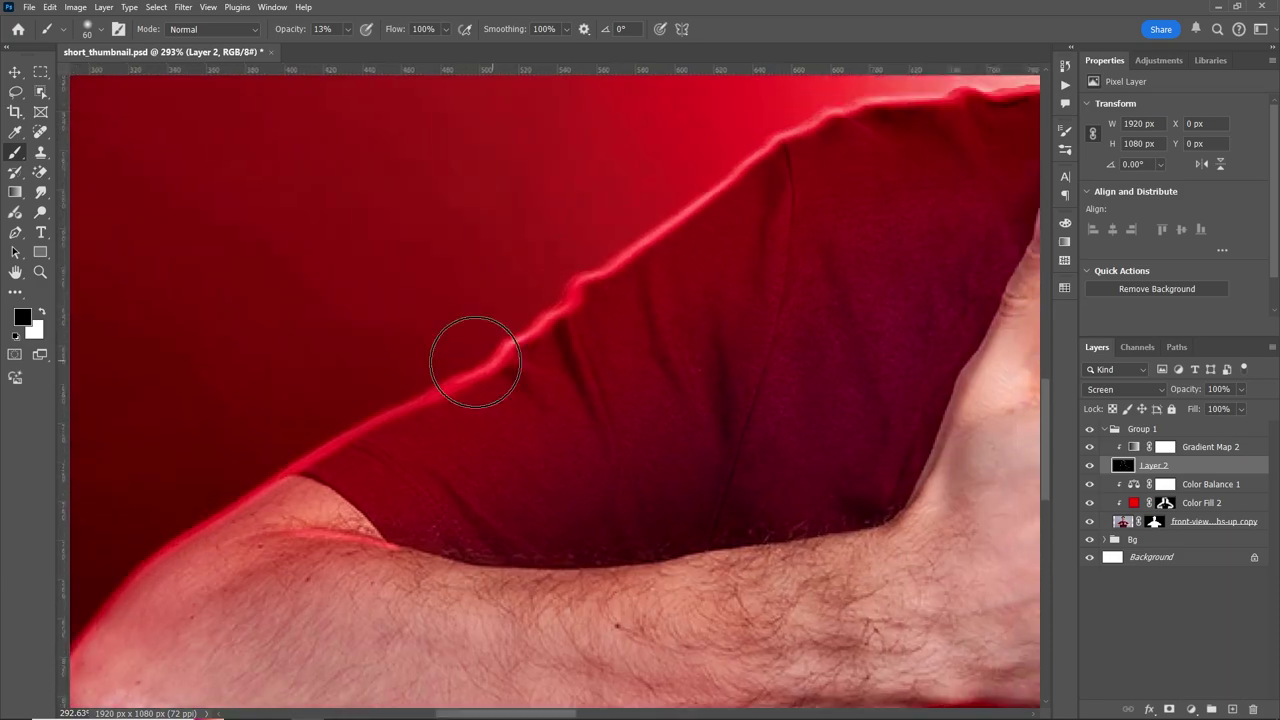
pyautogui.hscroll(3, 755, 222)
pyautogui.scroll(5, 755, 222)
pyautogui.scroll(3, 614, 371)
pyautogui.press('[')
pyautogui.press('[')
pyautogui.press('[')
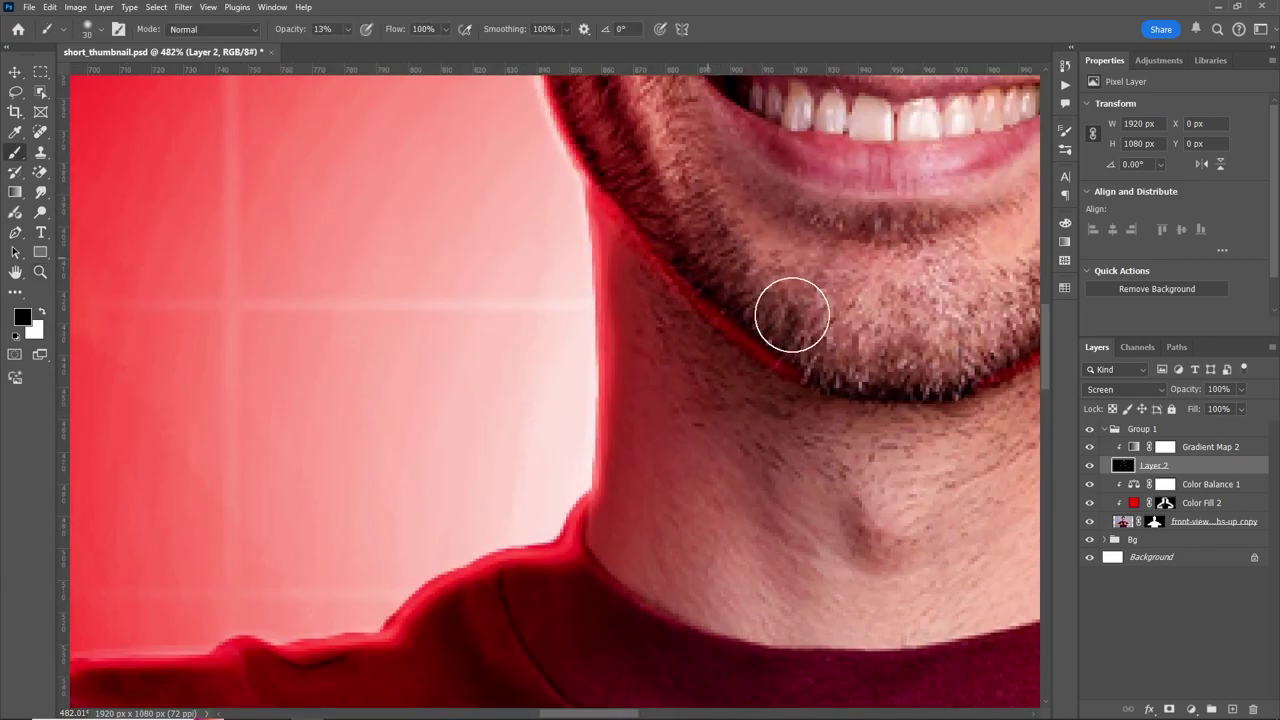
pyautogui.hscroll(3, 763, 406)
pyautogui.scroll(-4, 490, 351)
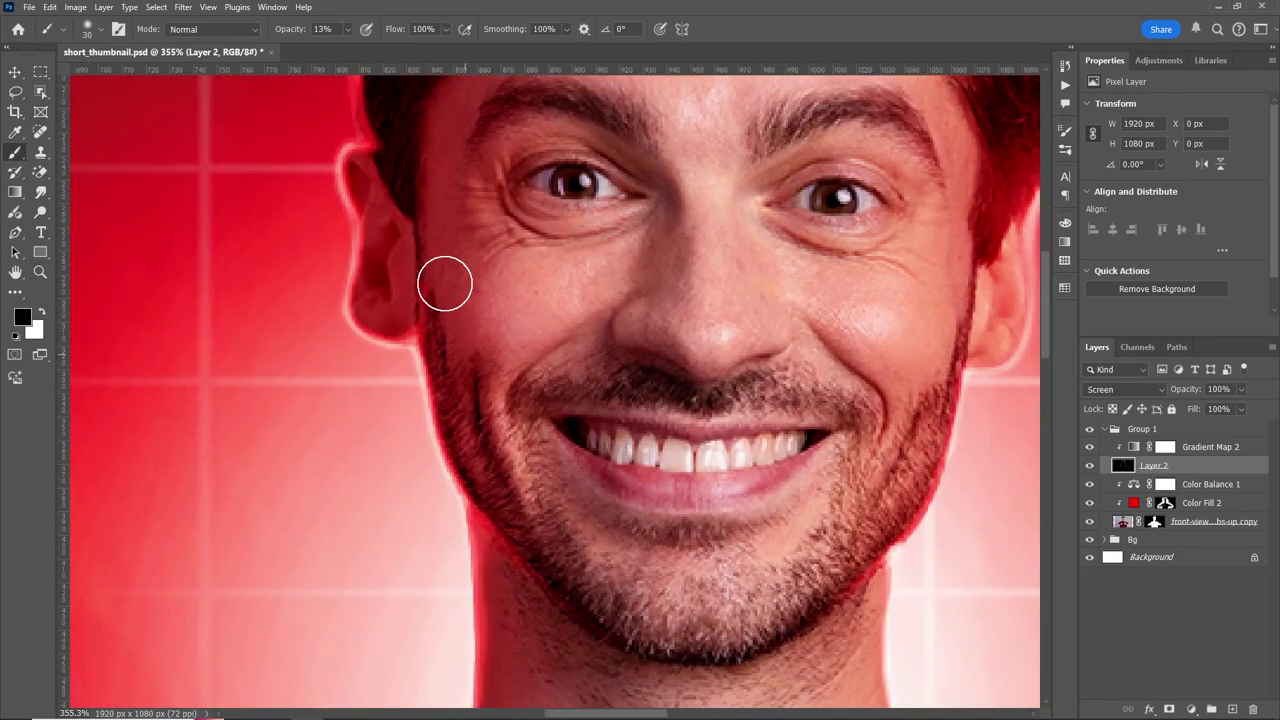
pyautogui.scroll(-2, 443, 280)
pyautogui.scroll(-2, 714, 494)
pyautogui.scroll(5, 517, 317)
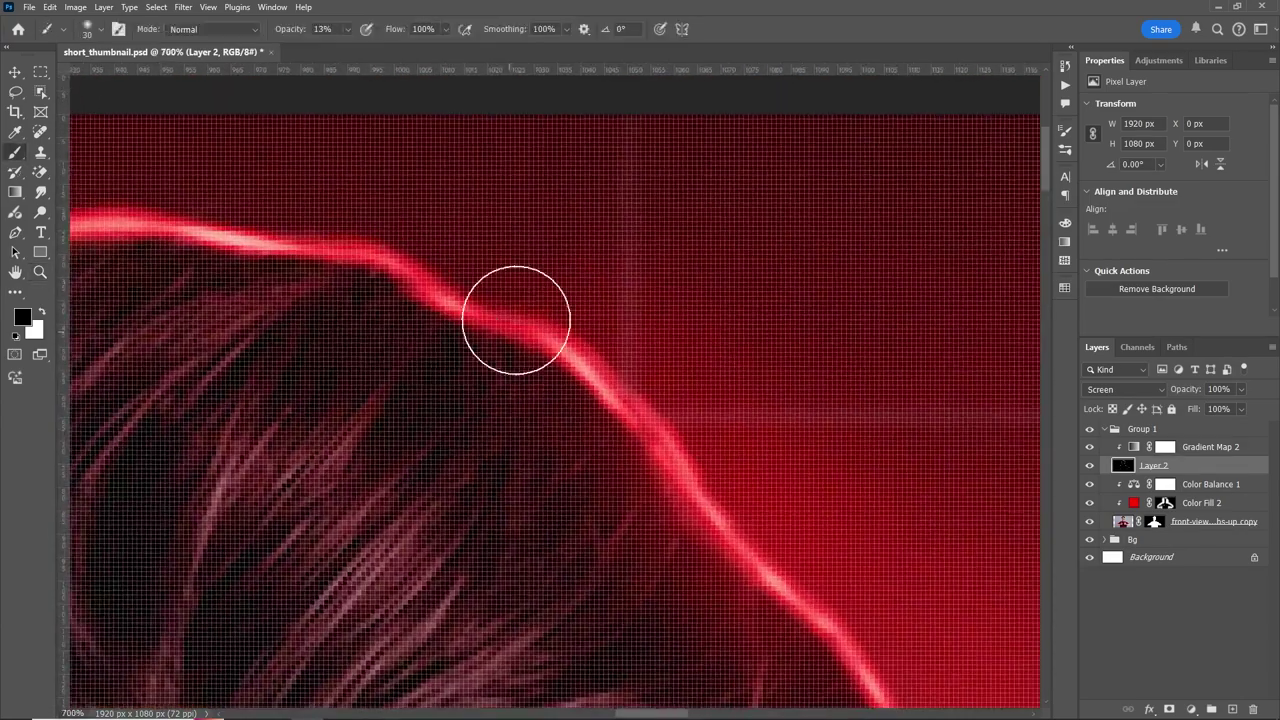
pyautogui.scroll(-2, 300, 374)
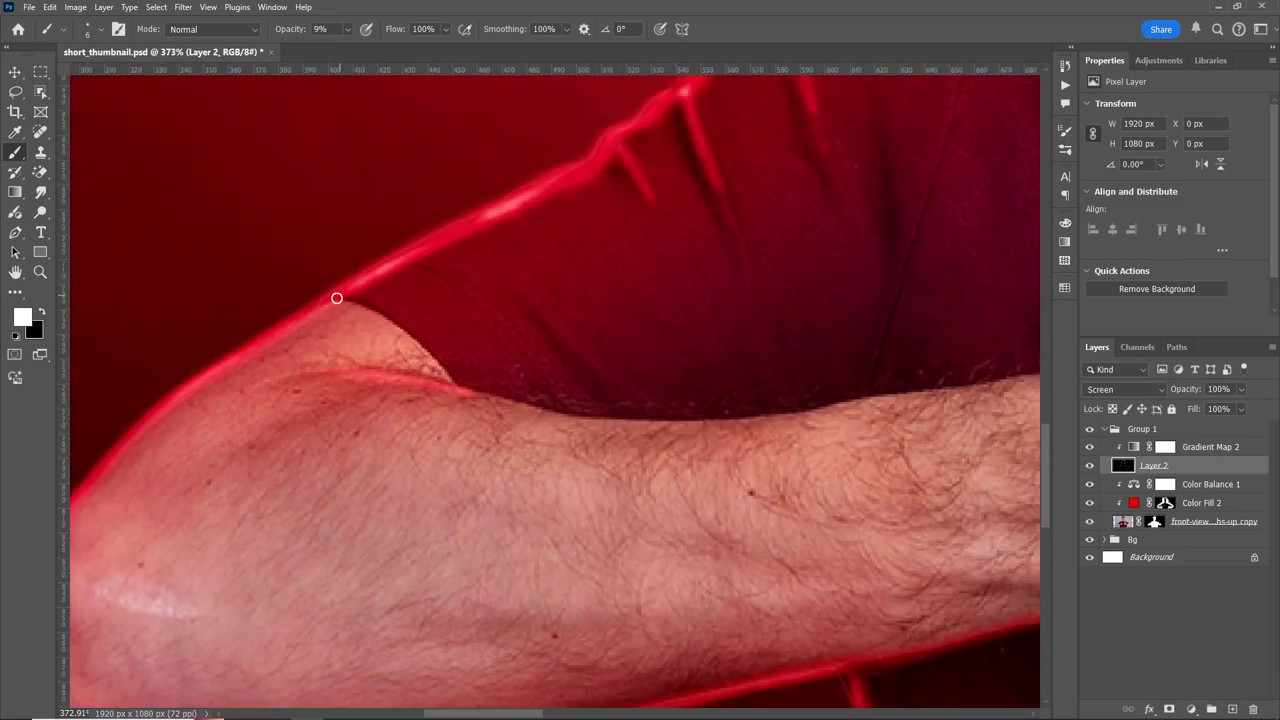
pyautogui.moveTo(336, 298); pyautogui.dragTo(519, 222)
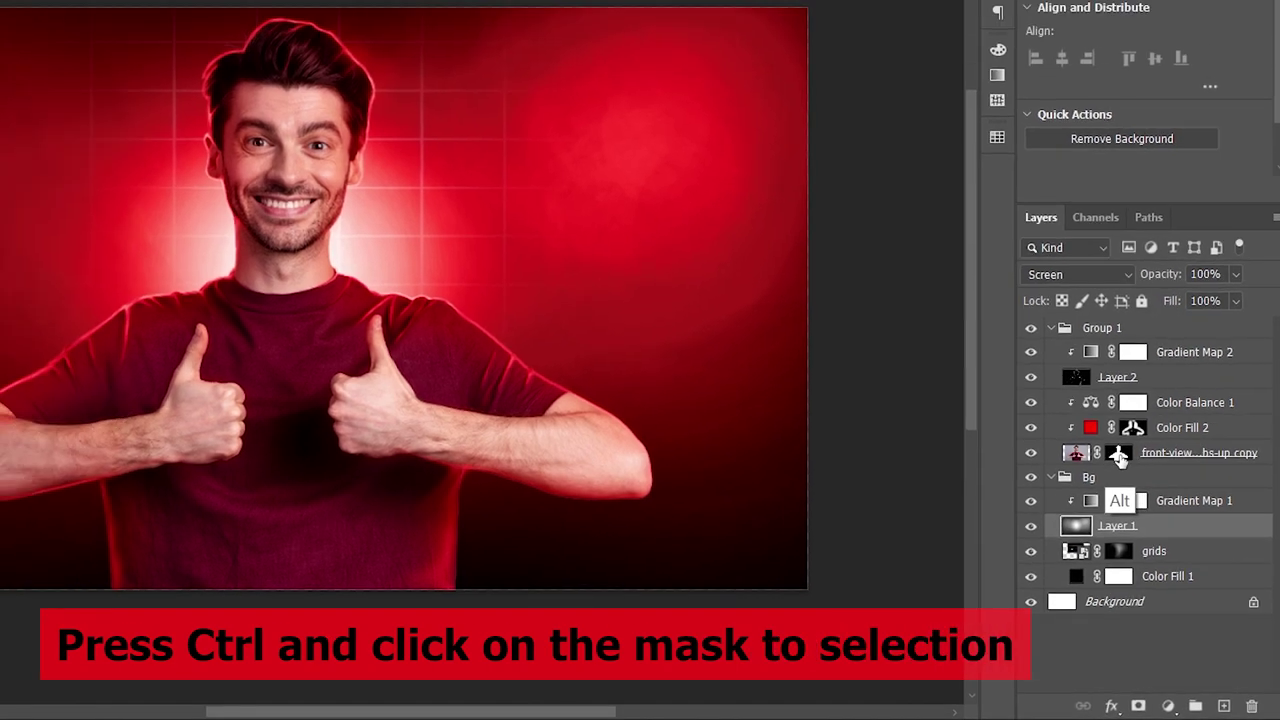
# Load the man's cut-out outline as a selection and mask Group 1 with it
pyautogui.keyDown('alt'); pyautogui.click(1094, 426); pyautogui.keyUp('alt')
pyautogui.keyDown('alt'); pyautogui.click(1094, 426); pyautogui.keyUp('alt')
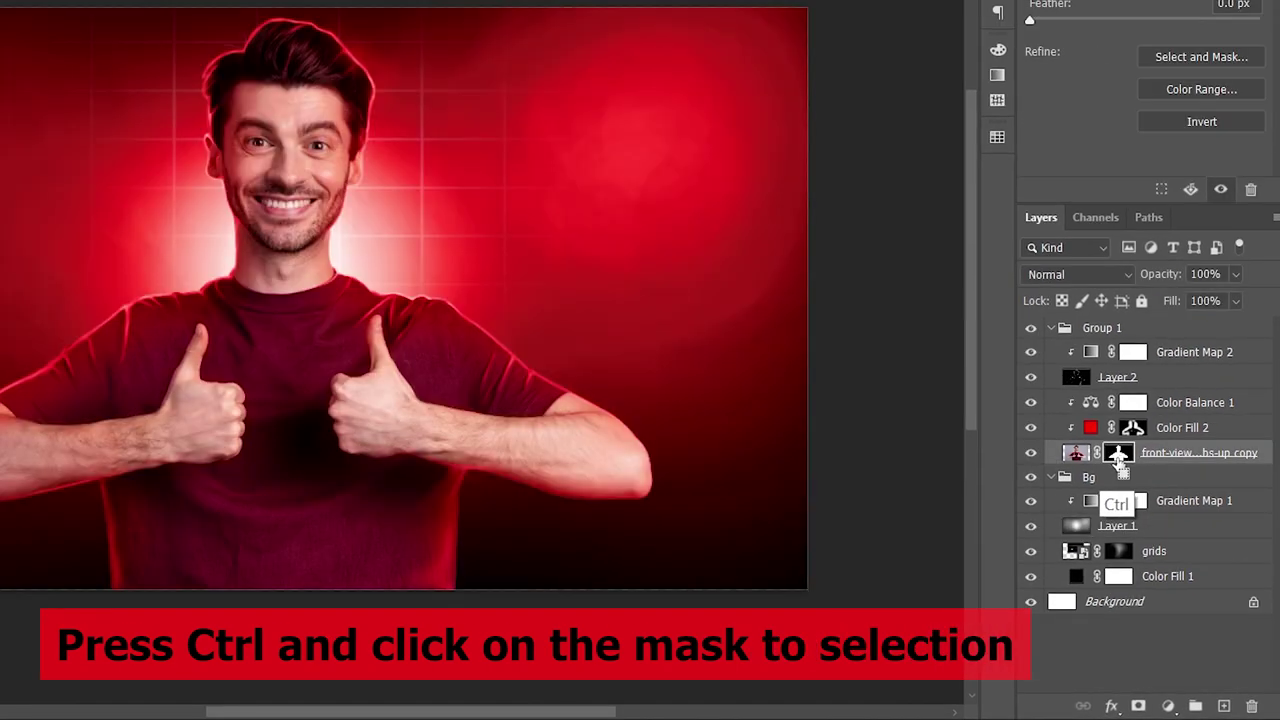
pyautogui.keyDown('ctrl'); pyautogui.click(1120, 456); pyautogui.keyUp('ctrl')
pyautogui.click(1129, 327)
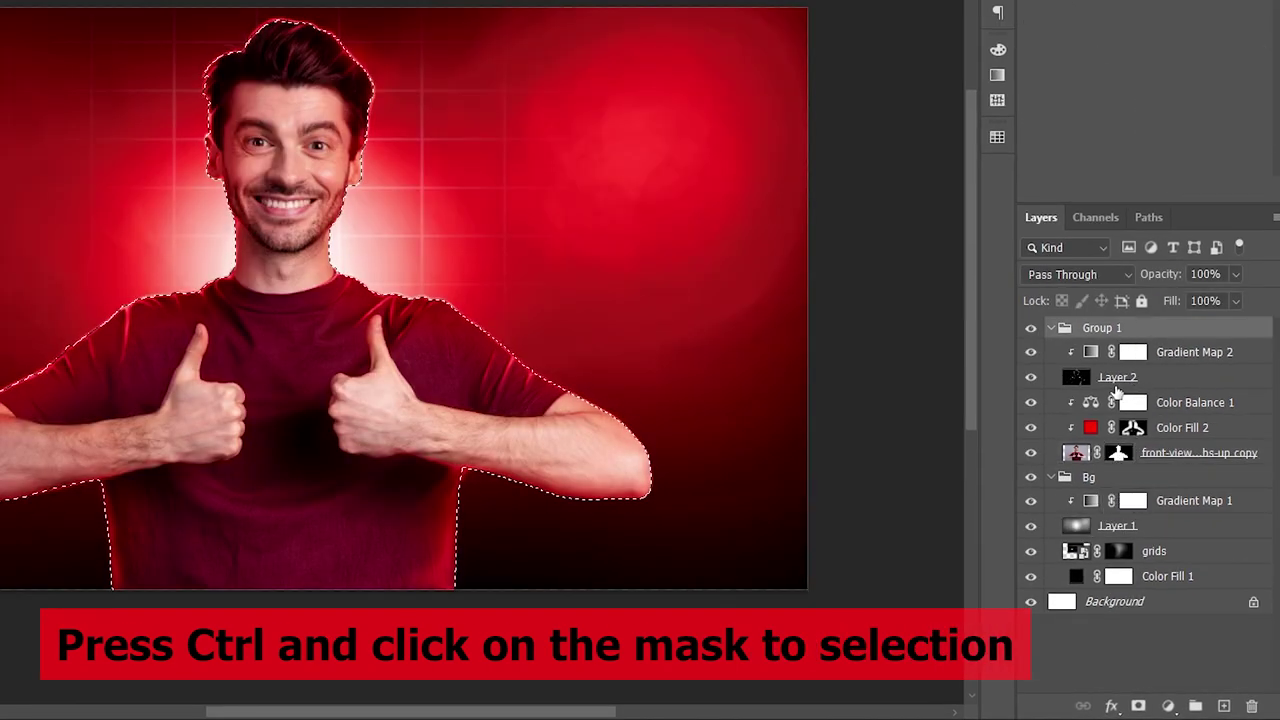
pyautogui.click(1138, 706)
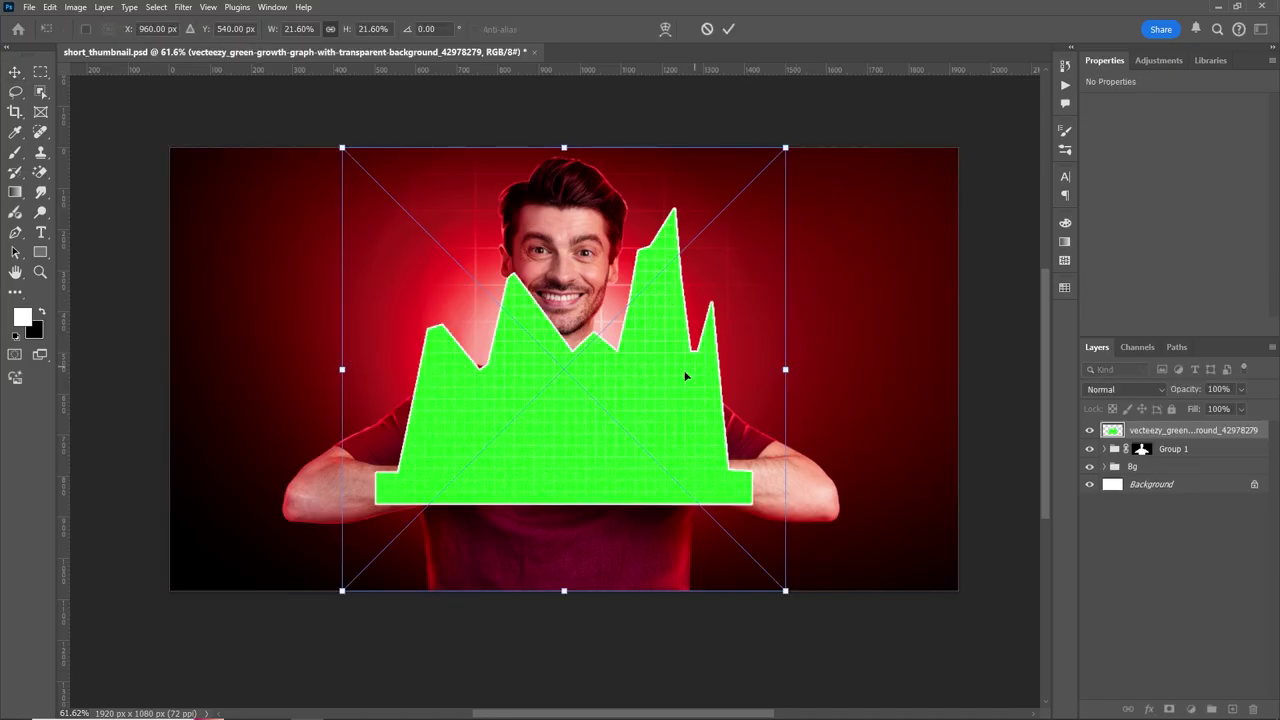
# Scale the green graph down and place it in the top-right corner
pyautogui.moveTo(686, 376); pyautogui.dragTo(855, 314)
pyautogui.moveTo(531, 91); pyautogui.dragTo(623, 257)
pyautogui.moveTo(757, 250); pyautogui.dragTo(856, 257)
pyautogui.click(728, 29)
pyautogui.moveTo(866, 300)
pyautogui.mouseDown()
pyautogui.moveTo(885, 262)
pyautogui.moveTo(845, 280)
pyautogui.mouseUp()
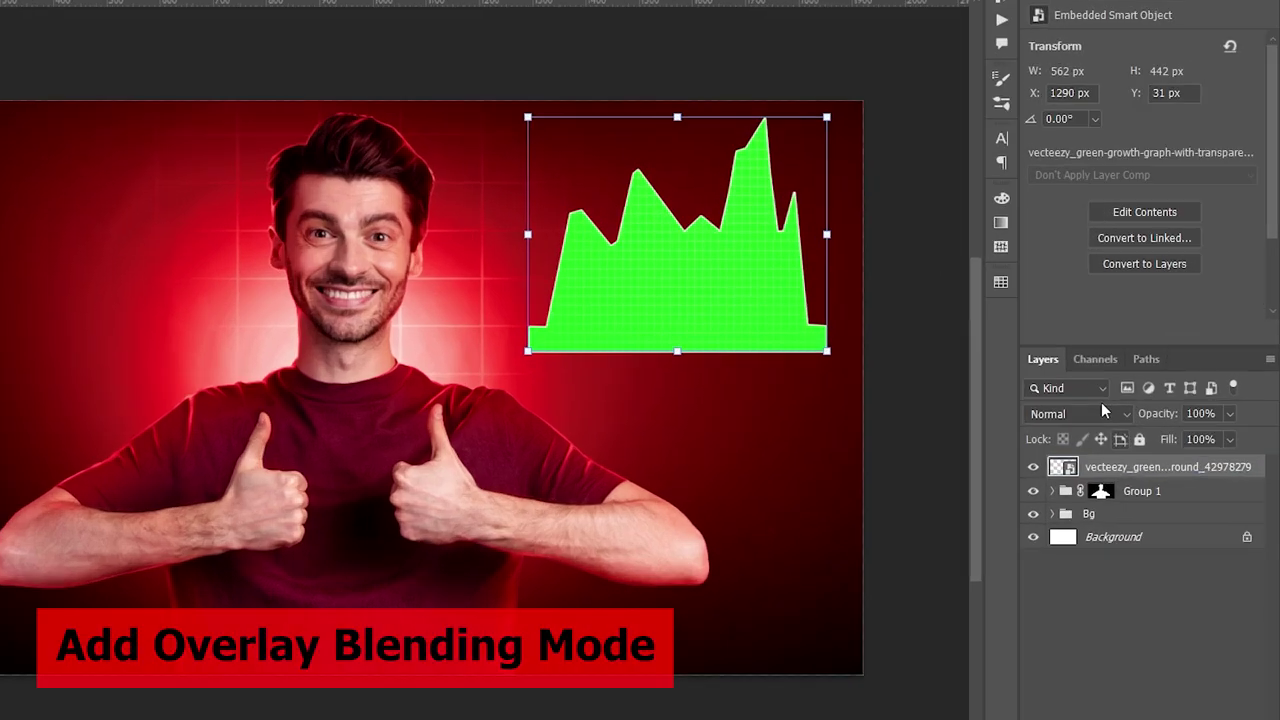
# Set the graph layer's blend mode to Overlay and rename it Graph
pyautogui.click(1147, 396)
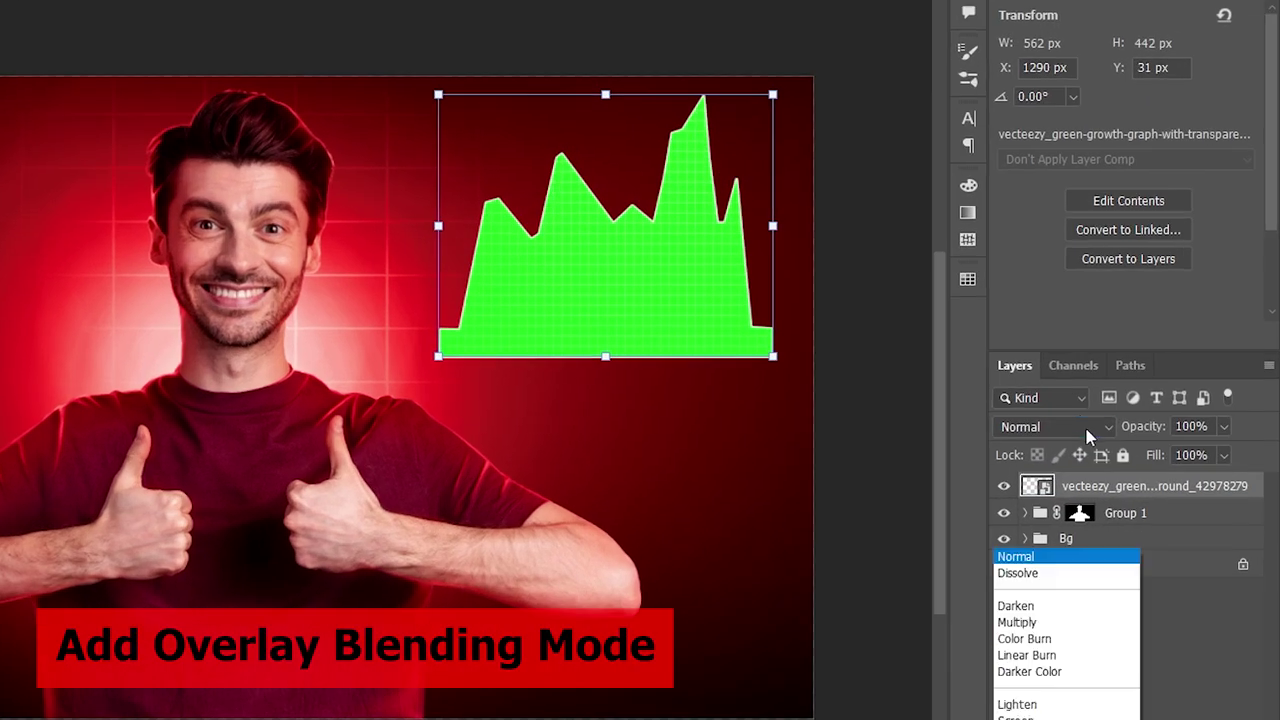
pyautogui.click(1084, 624)
pyautogui.click(1129, 663)
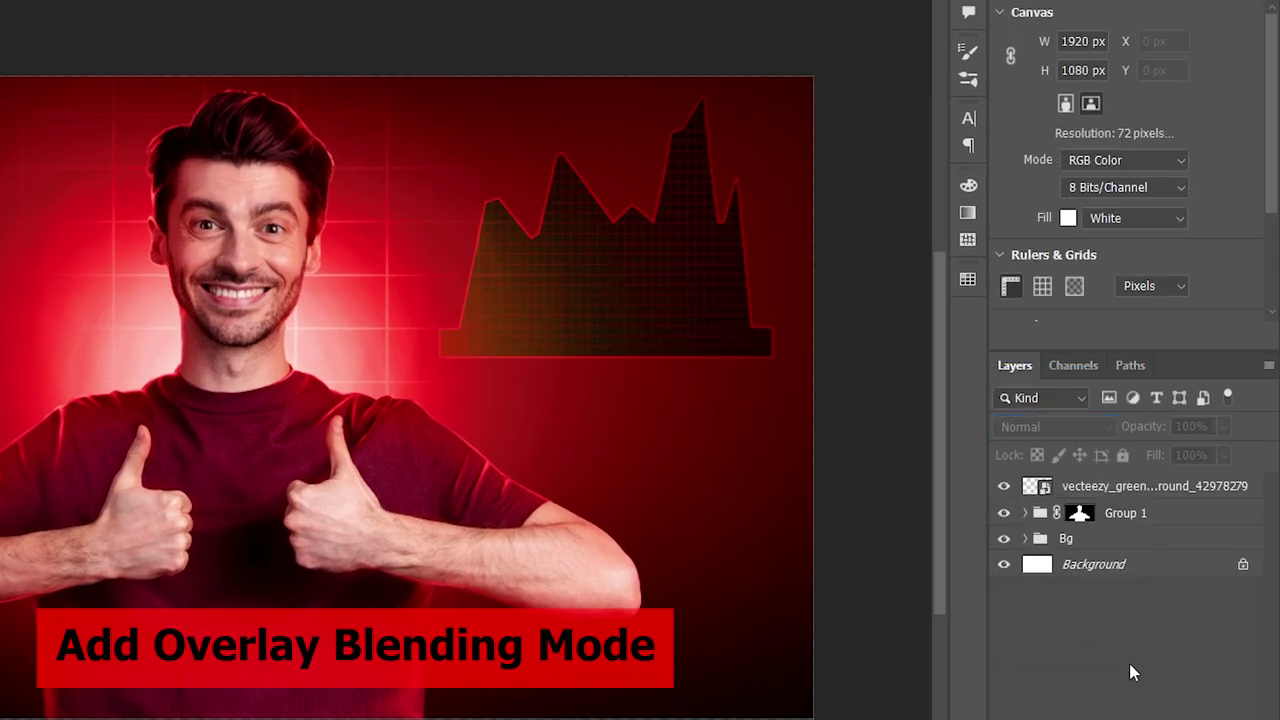
pyautogui.doubleClick(1162, 488)
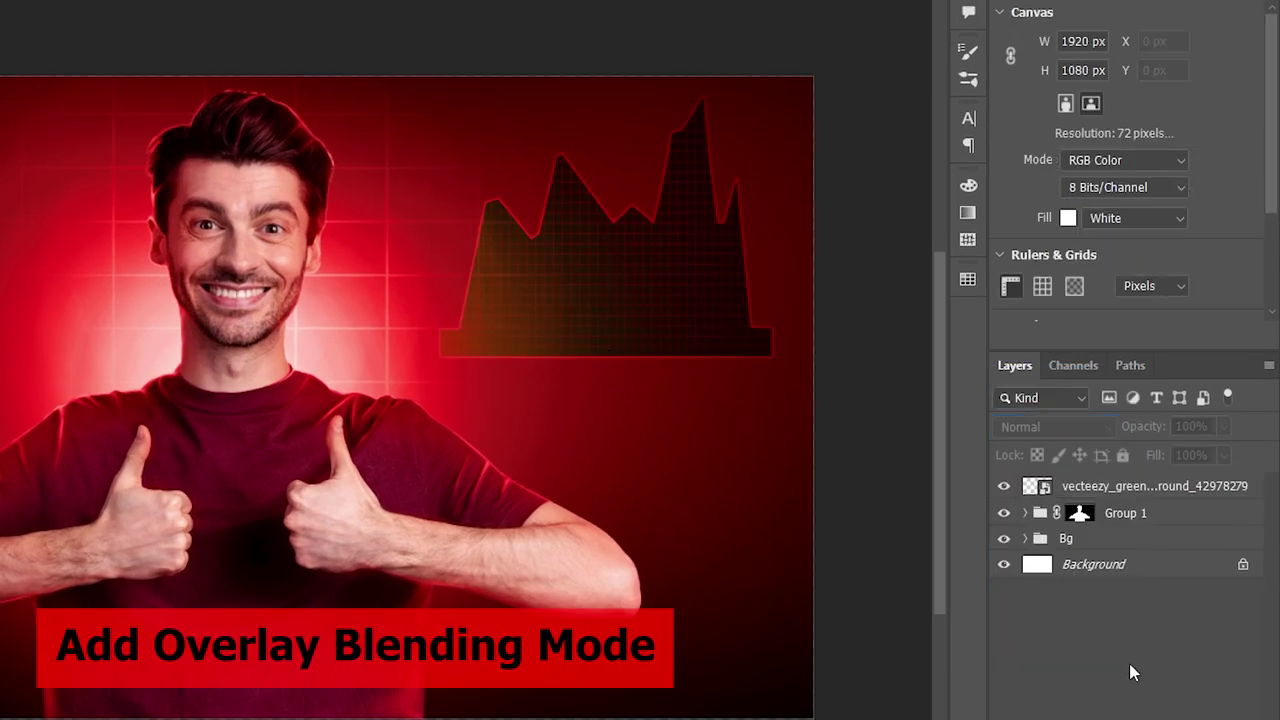
pyautogui.write('Grap')
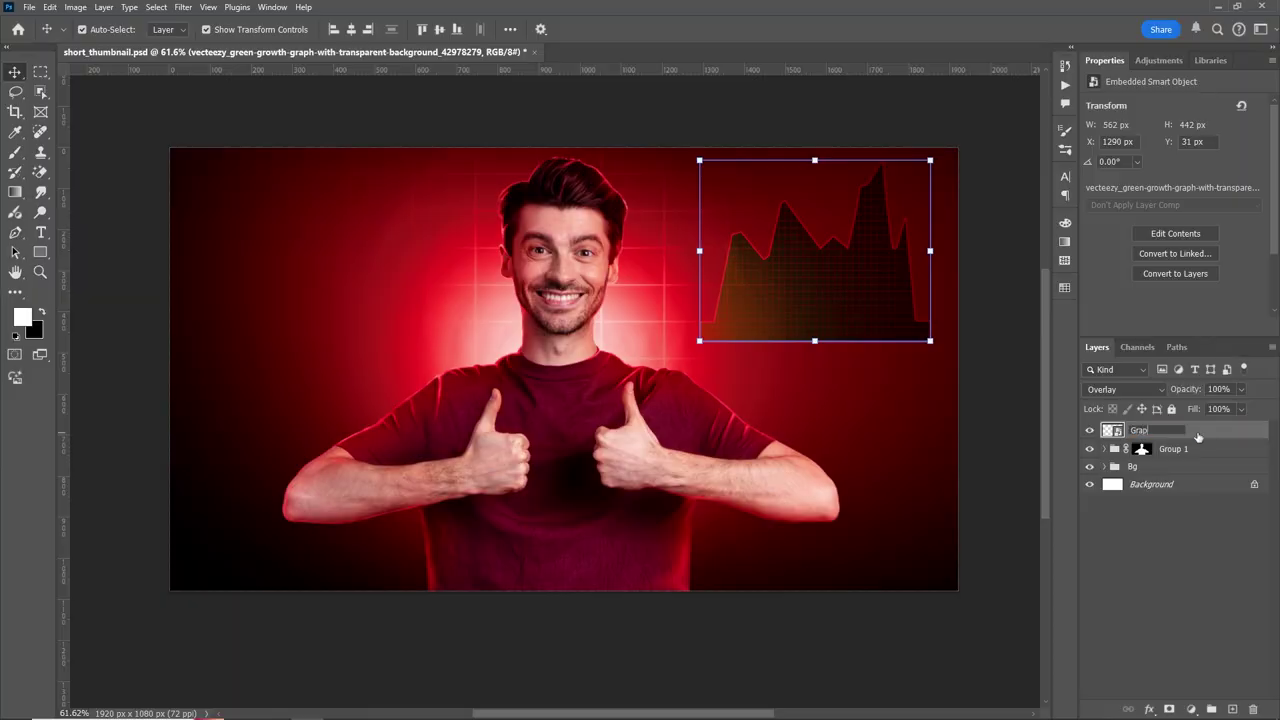
pyautogui.write('h')
pyautogui.press('Return')
# Move the Graph layer below Group 1 and give it a layer mask
pyautogui.moveTo(1184, 432); pyautogui.dragTo(1208, 455)
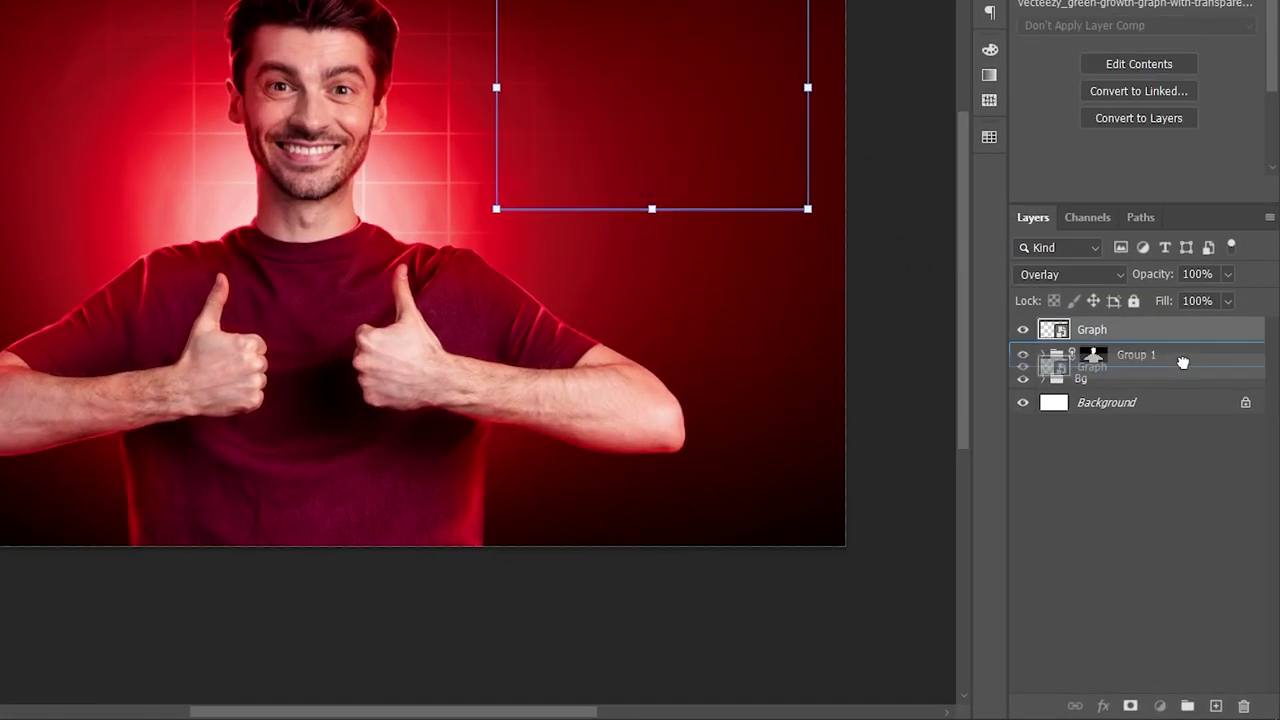
pyautogui.moveTo(1183, 362); pyautogui.dragTo(1185, 366)
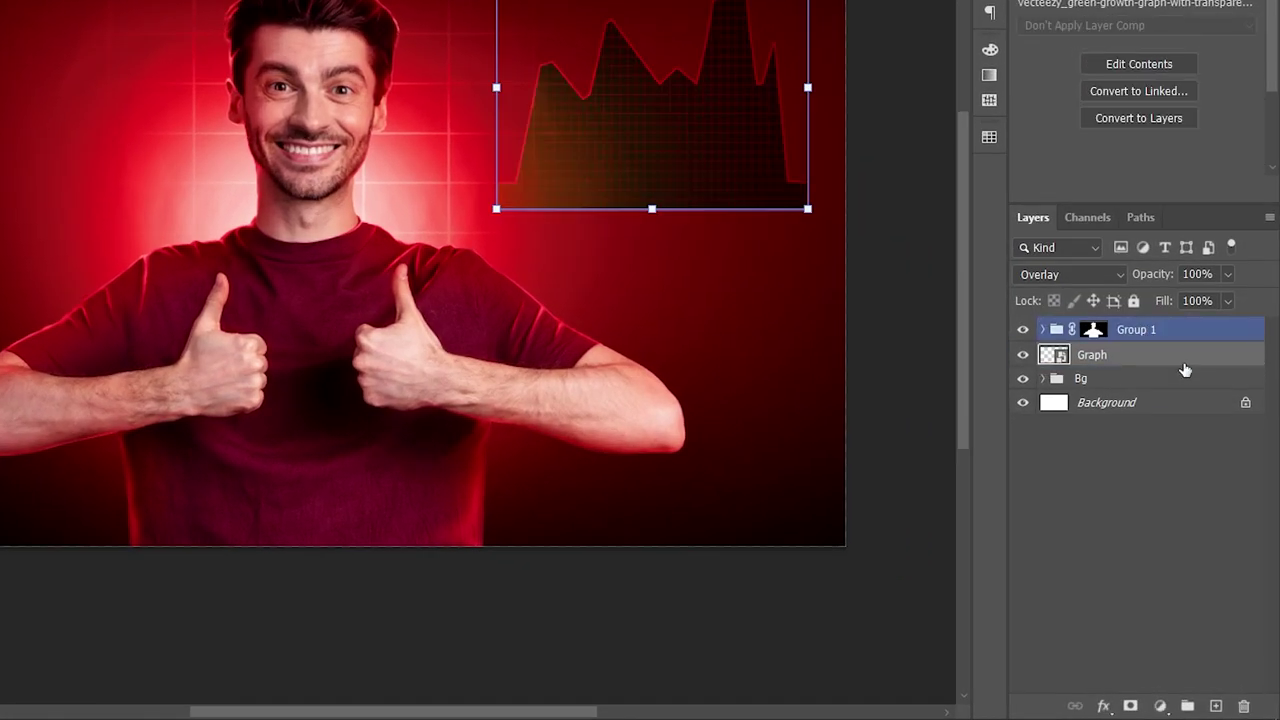
pyautogui.click(1130, 706)
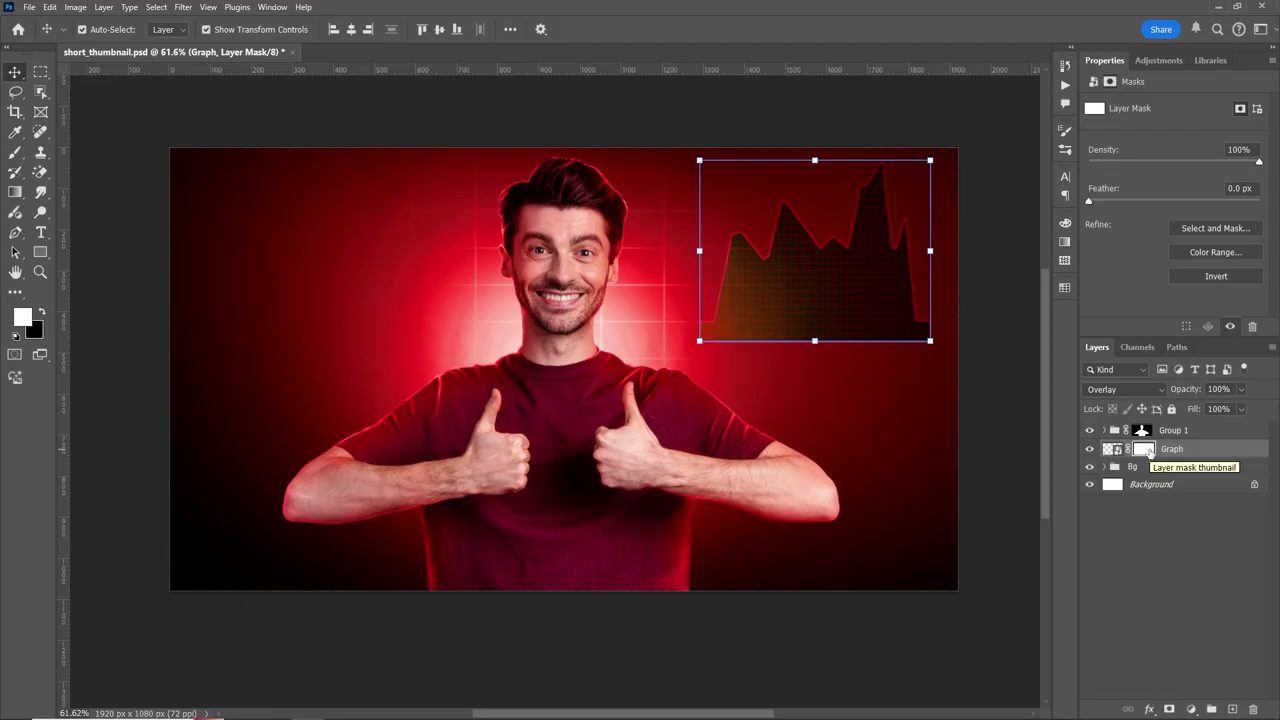
# Brush black on the Graph mask to fade out the graph's bottom strip
pyautogui.press('b')
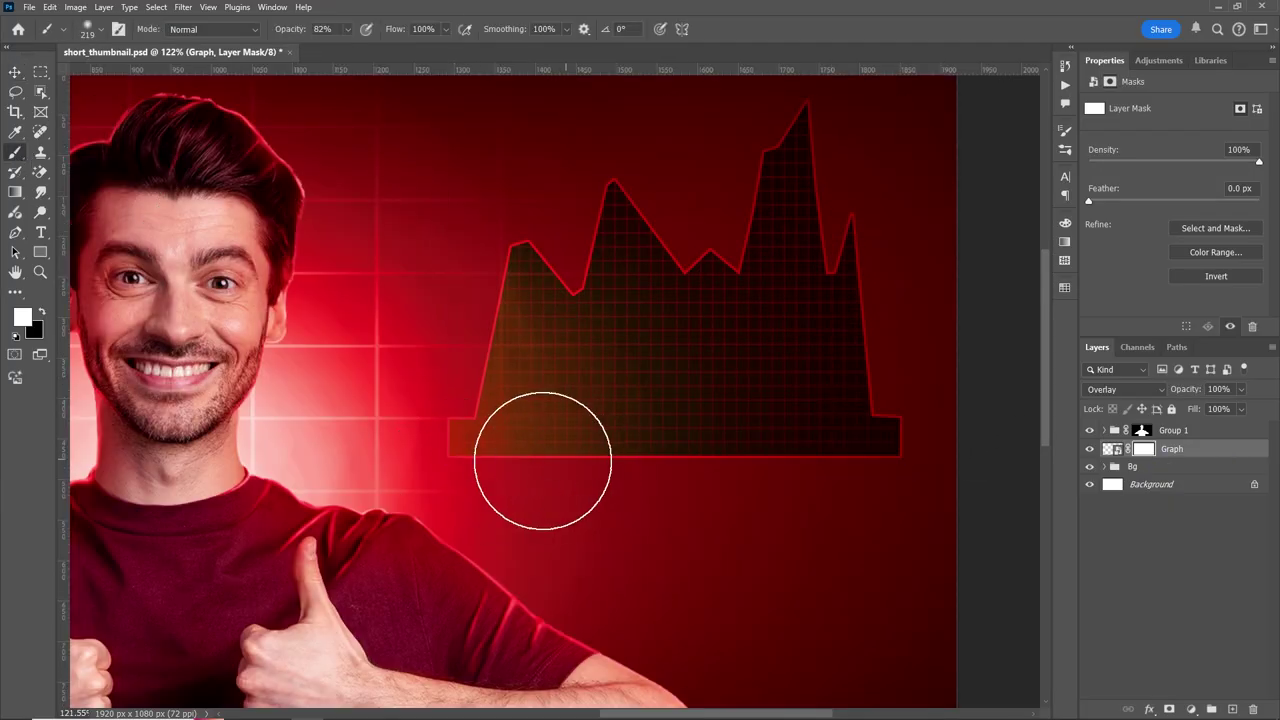
pyautogui.press('x')
pyautogui.moveTo(463, 463); pyautogui.dragTo(943, 460)
pyautogui.moveTo(466, 466); pyautogui.dragTo(837, 463)
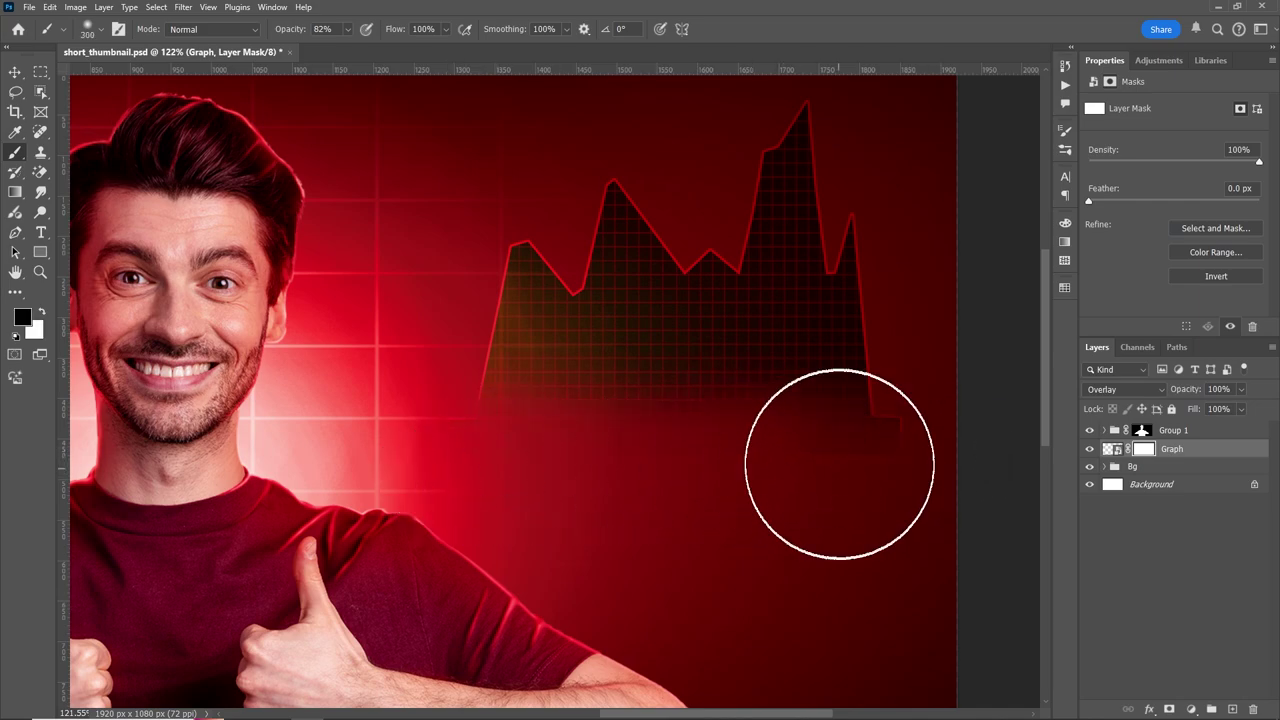
# Stretch the graph's bottom edge down slightly and nudge it left and down
pyautogui.hotkey('ctrl', '0')
pyautogui.hotkey('ctrl', 't')
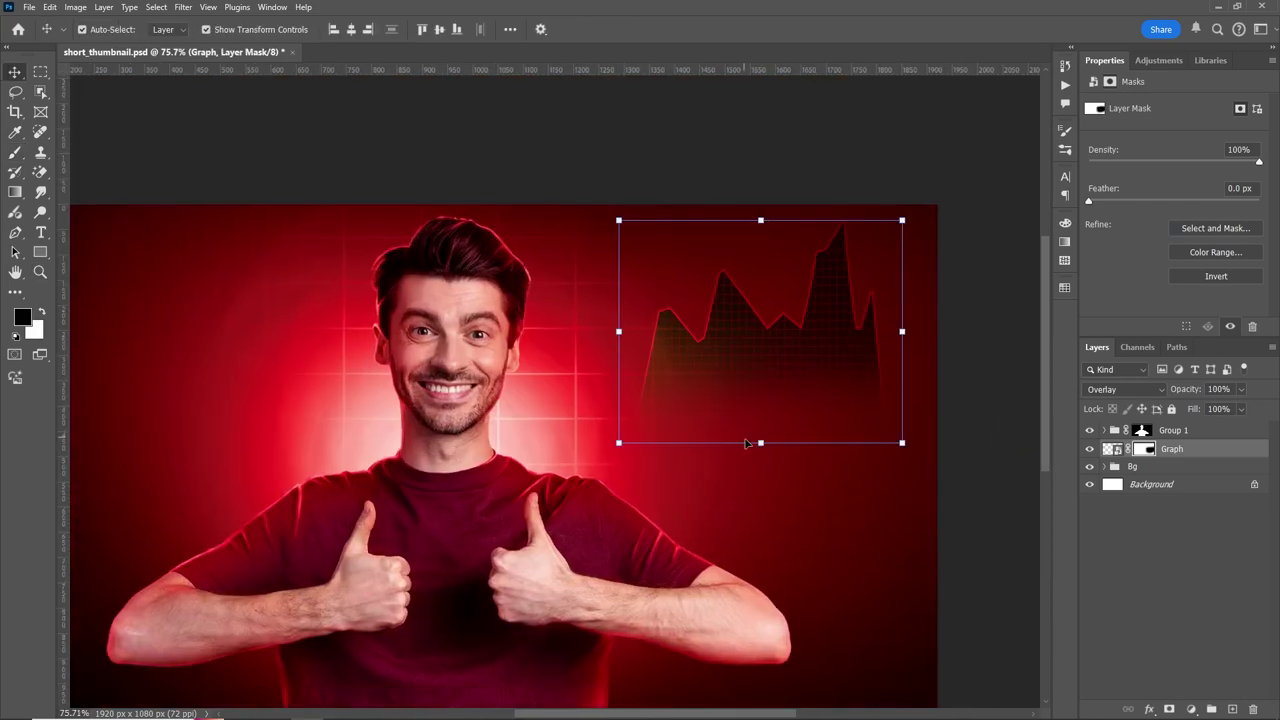
pyautogui.moveTo(760, 443)
pyautogui.mouseDown()
pyautogui.moveTo(759, 460)
pyautogui.moveTo(766, 426)
pyautogui.mouseUp()
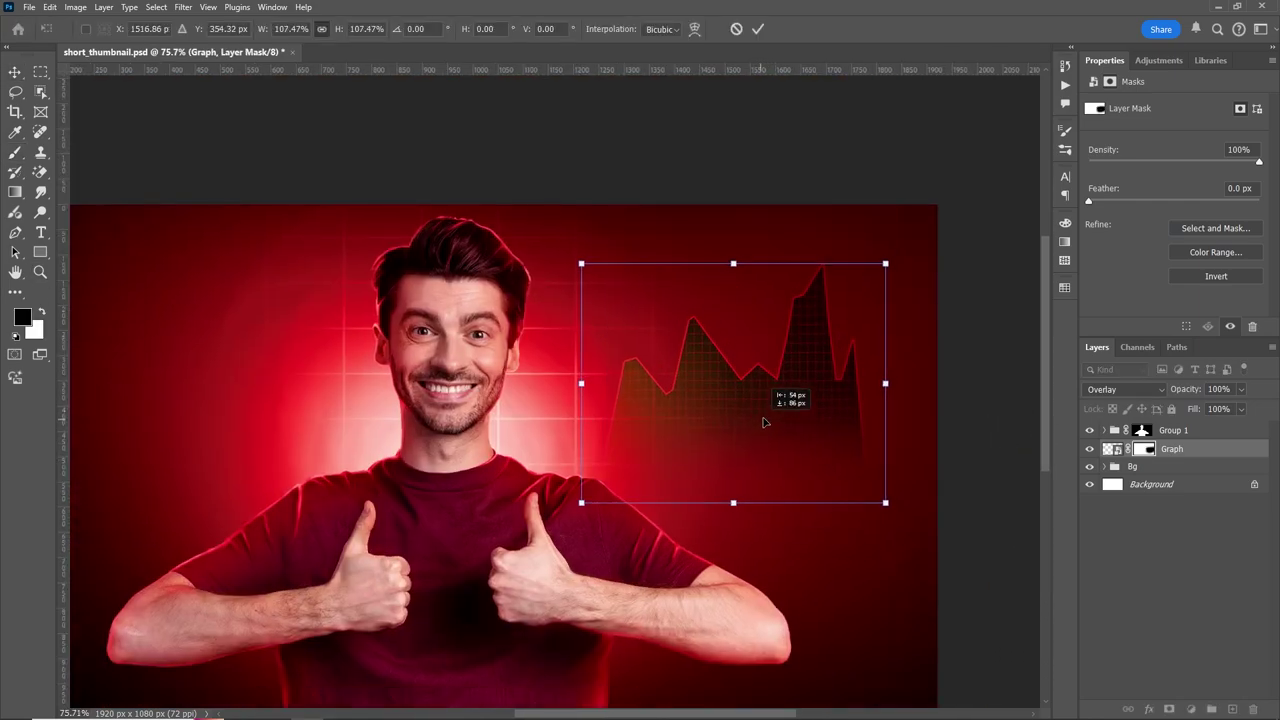
pyautogui.press('Return')
pyautogui.press('z')
pyautogui.moveTo(929, 357); pyautogui.dragTo(918, 350)
# Duplicate the Graph layer and move the copy to the thumbnail's left side
pyautogui.click(1200, 452)
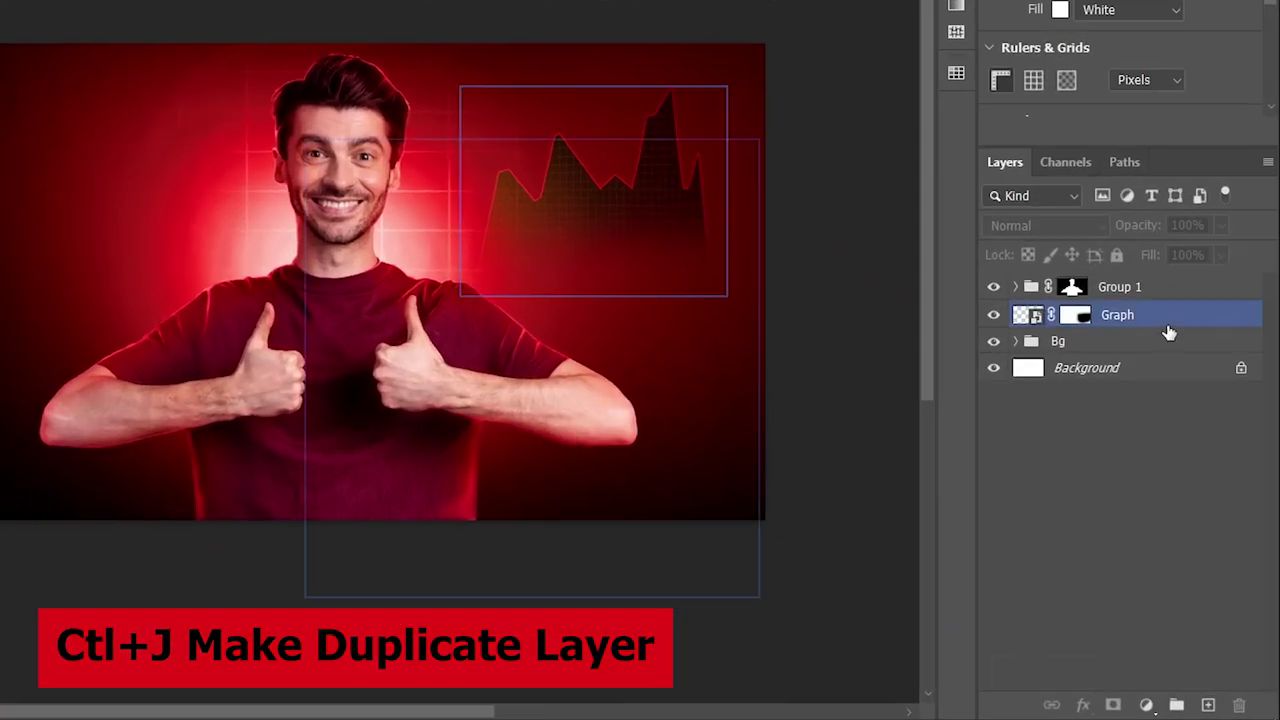
pyautogui.click(1234, 431)
pyautogui.hotkey('ctrl', 'j')
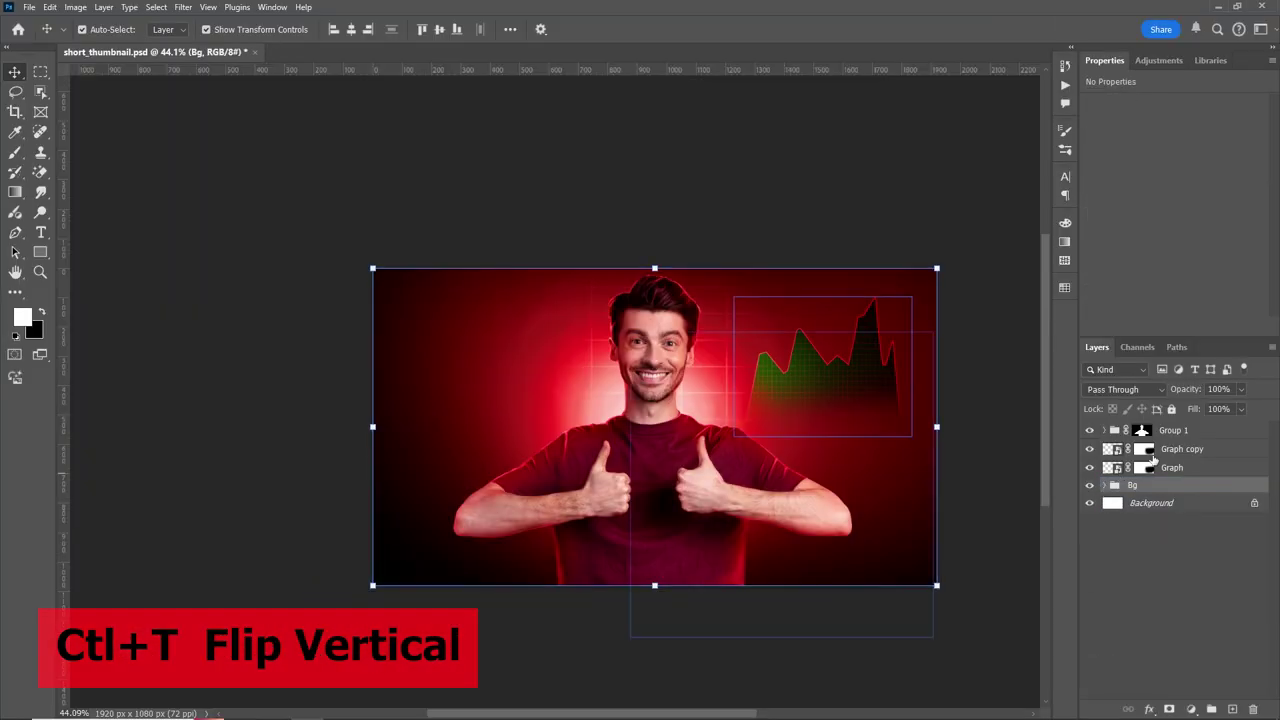
pyautogui.click(938, 410)
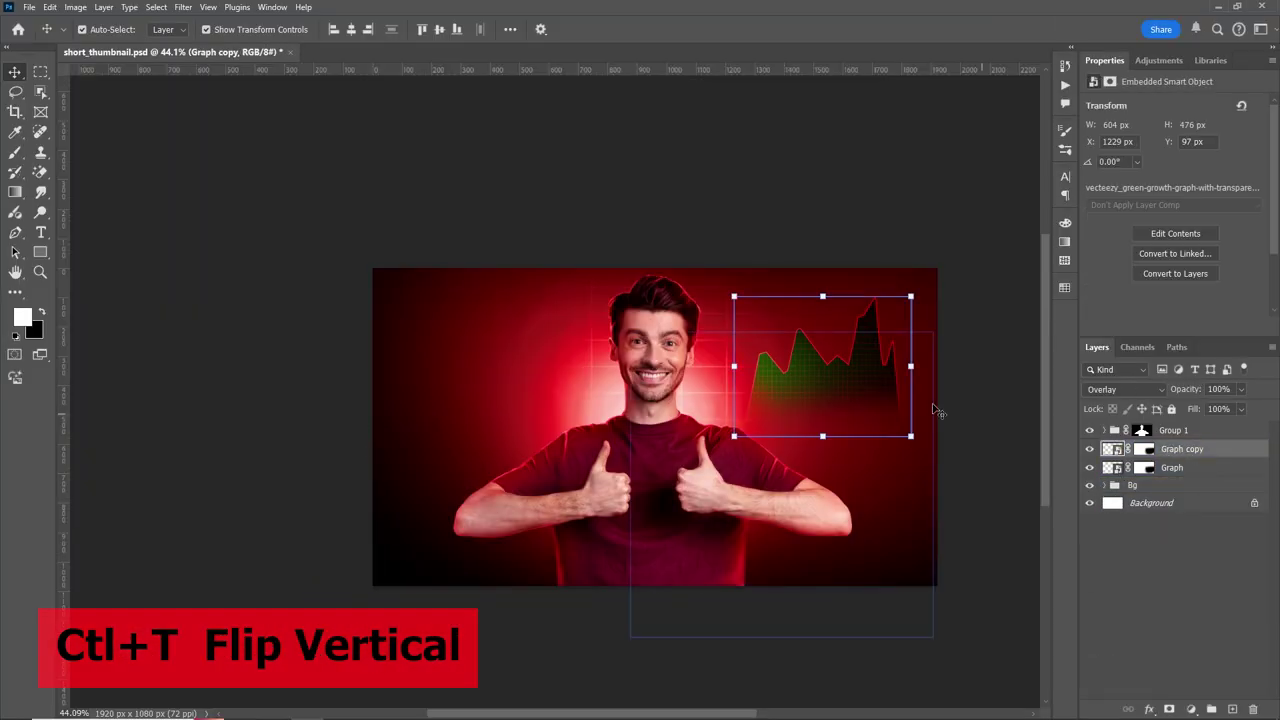
pyautogui.moveTo(815, 390); pyautogui.dragTo(475, 386)
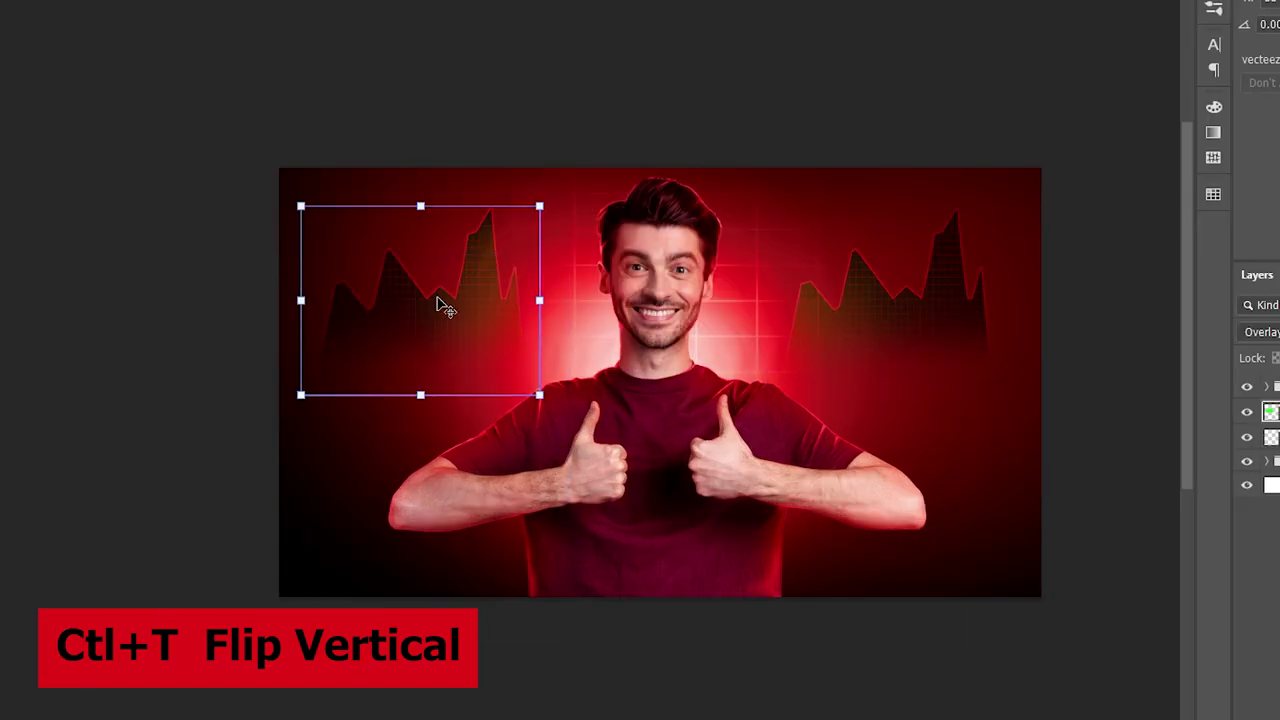
# Flip the graph copy vertically, then select both graph layers together
pyautogui.rightClick(437, 302)
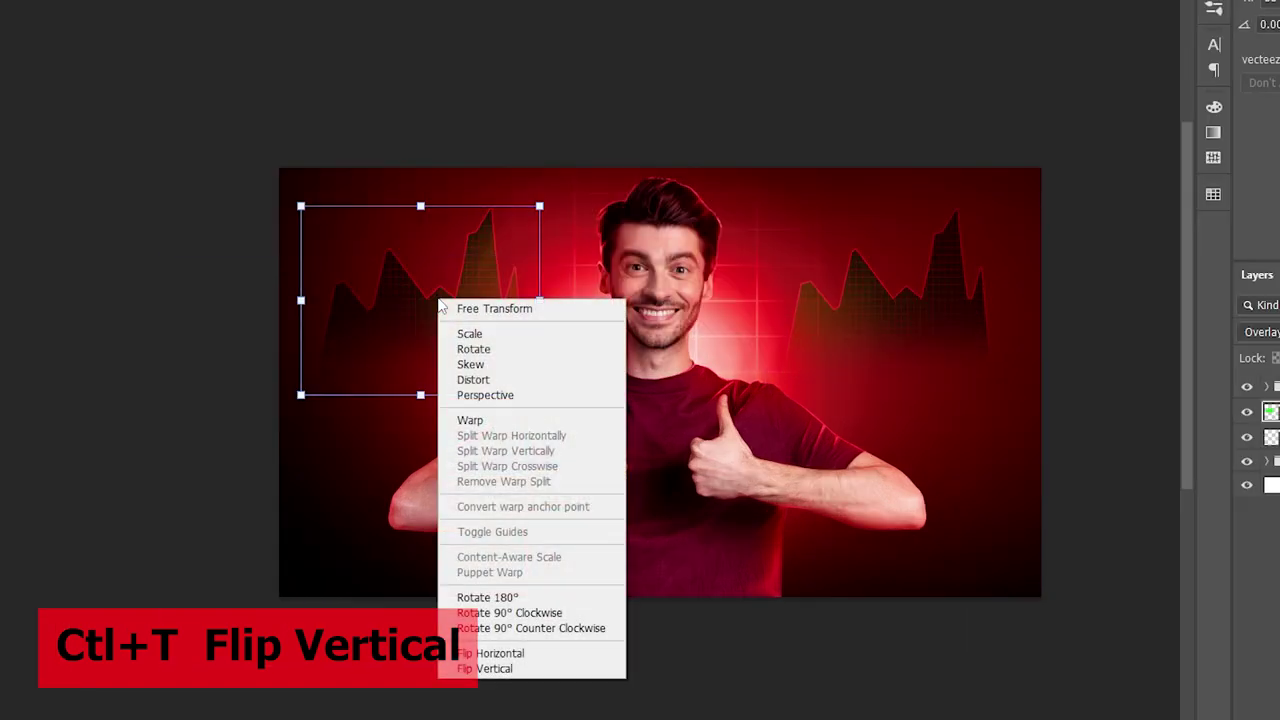
pyautogui.click(495, 668)
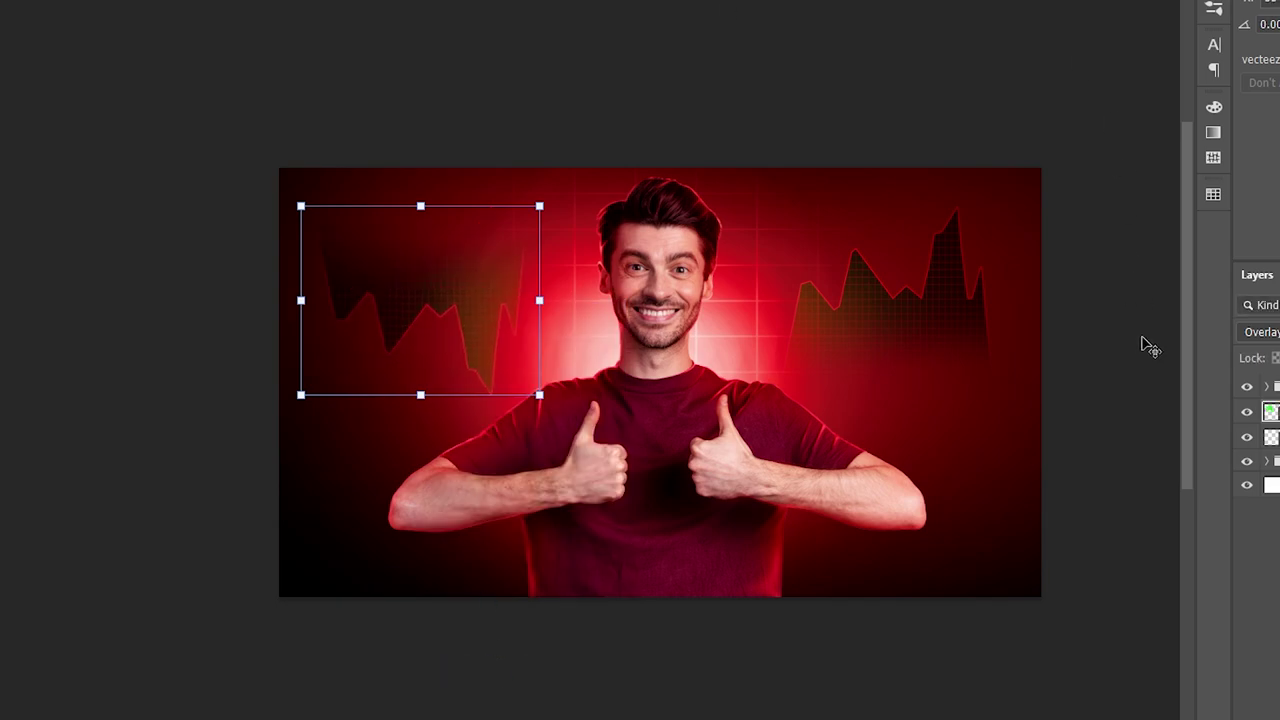
pyautogui.press('Return')
pyautogui.keyDown('shift'); pyautogui.click(1265, 437); pyautogui.keyUp('shift')
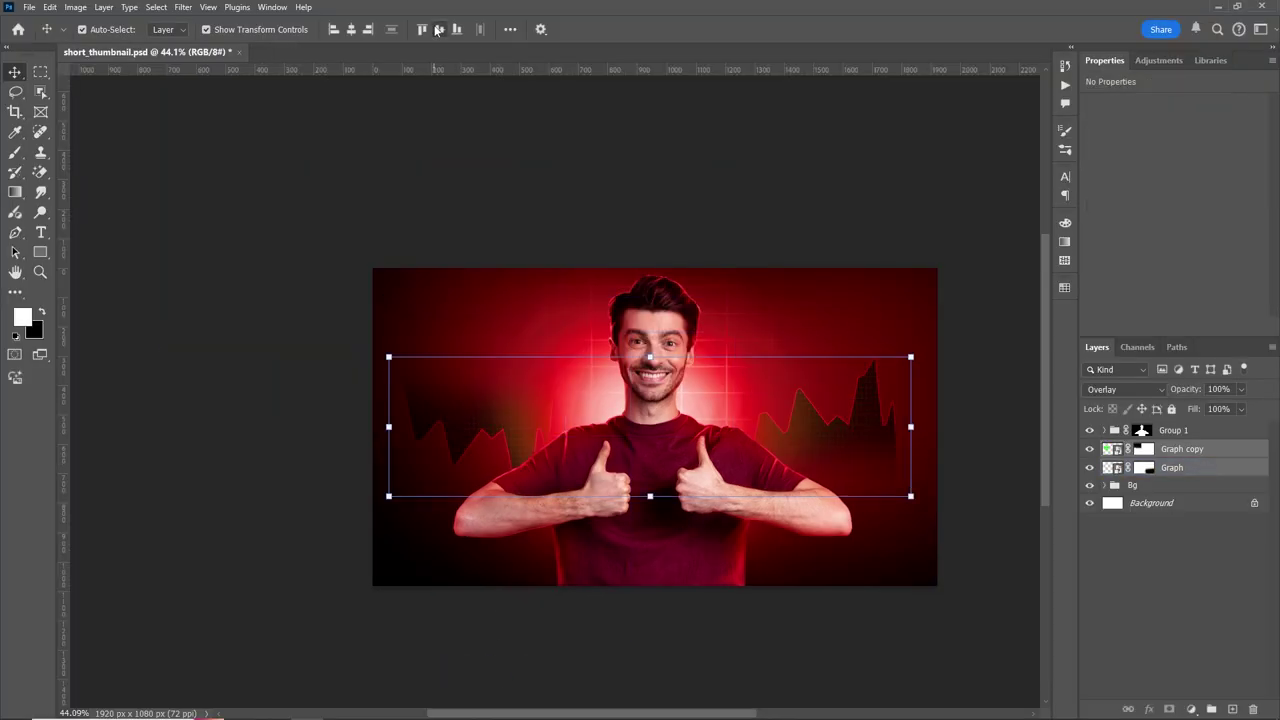
# Group both graph layers into a group named Graph and move them higher
pyautogui.hotkey('ctrl', 'g')
pyautogui.doubleClick(1140, 449)
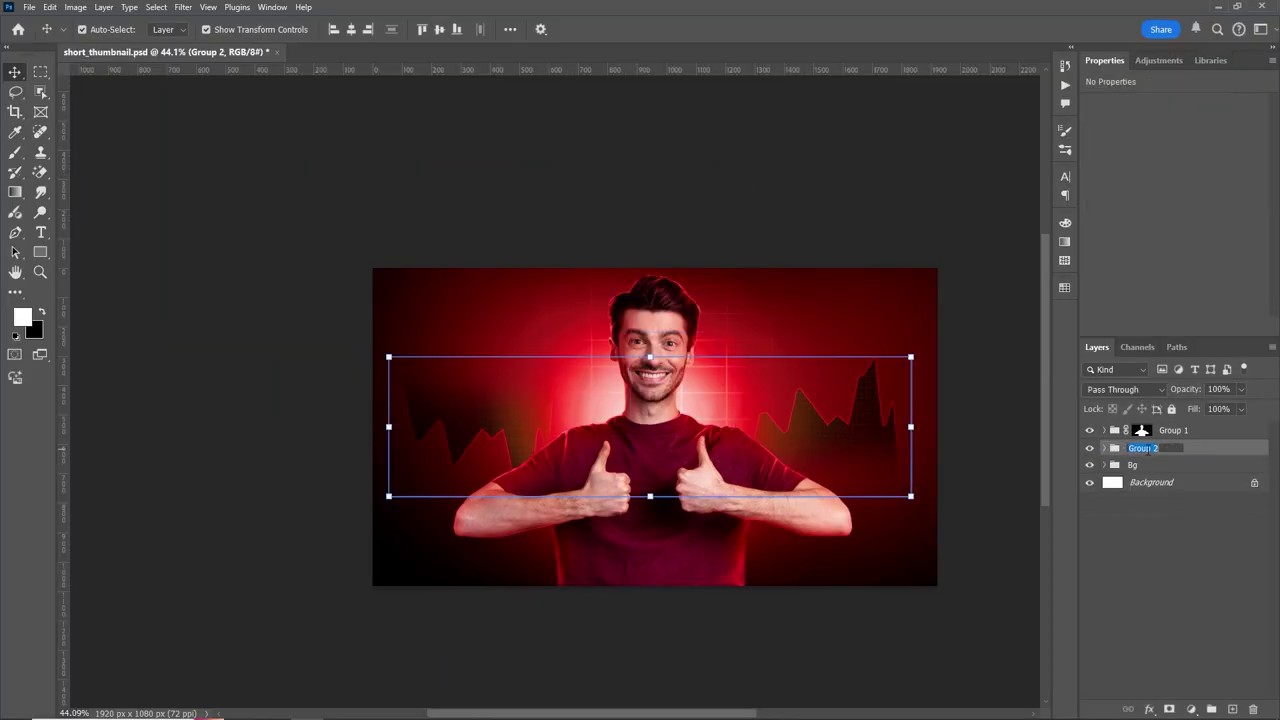
pyautogui.write('Graph')
pyautogui.press('Return')
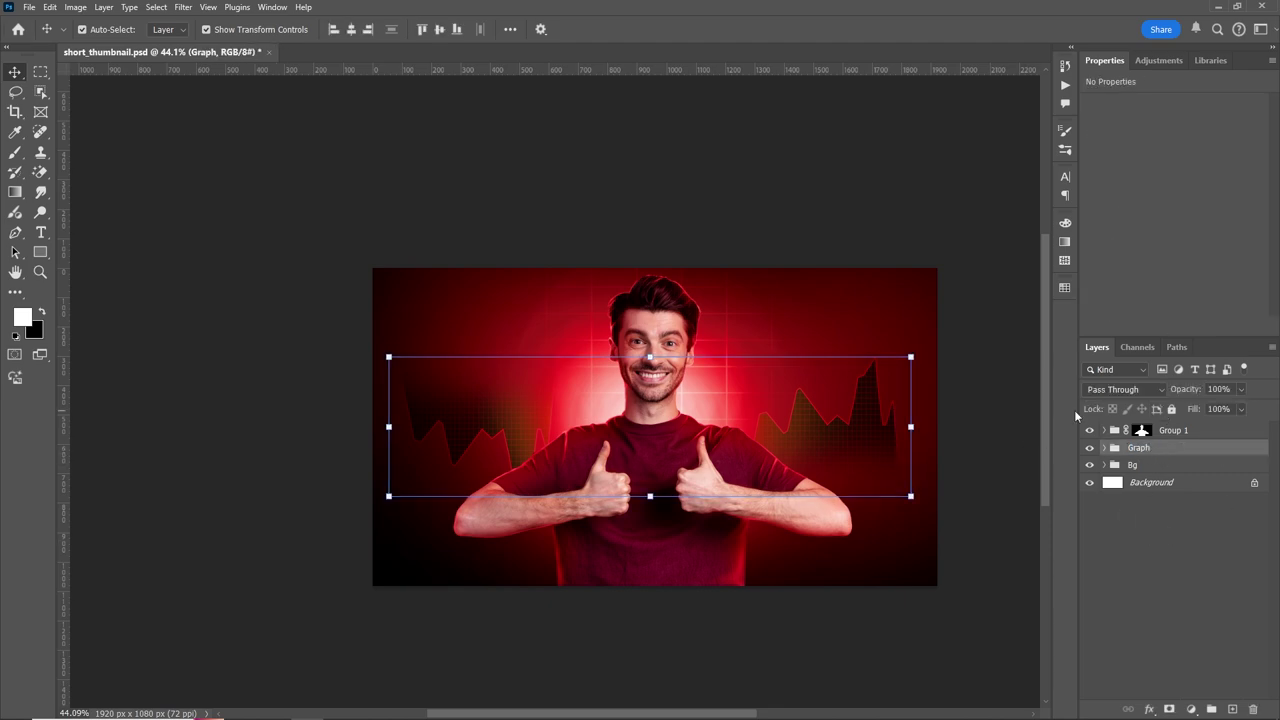
pyautogui.click(1104, 448)
pyautogui.click(1104, 448)
pyautogui.moveTo(828, 490); pyautogui.dragTo(828, 426)
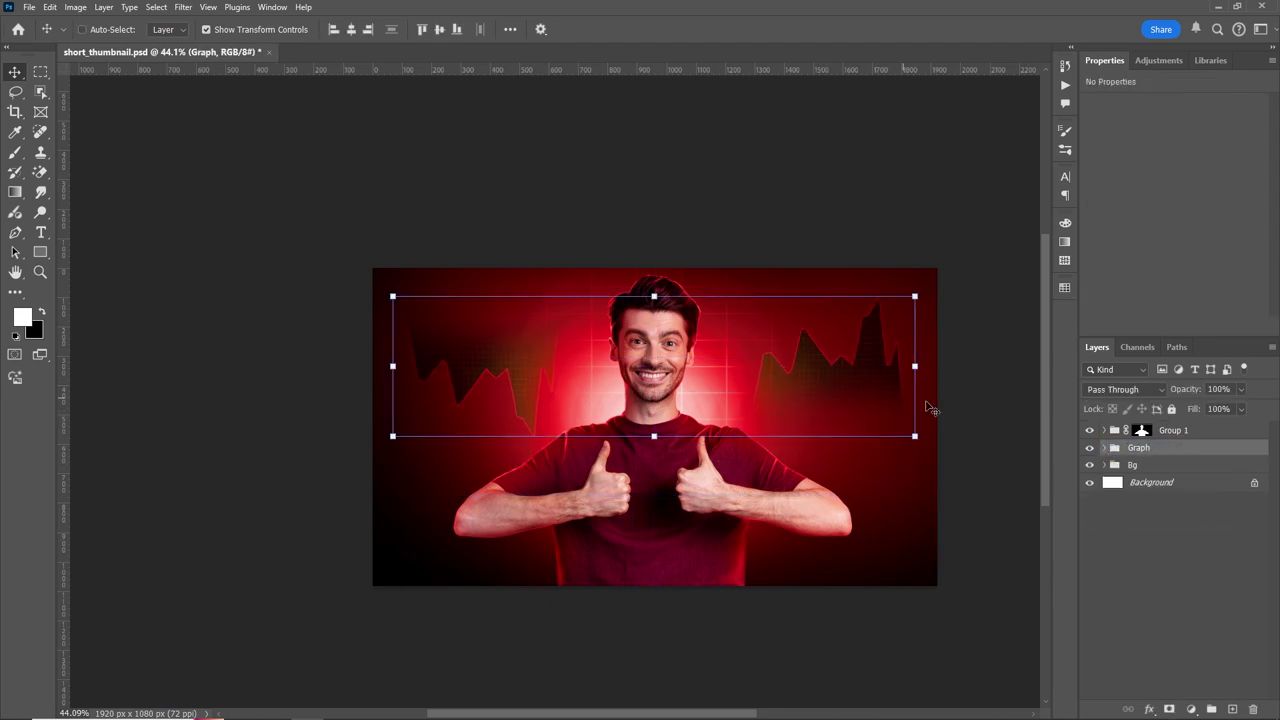
# Mask out part of the man's lower torso on Group 1 and add a Text group
pyautogui.click(1141, 430)
pyautogui.press('b')
pyautogui.press('[')
pyautogui.press('[')
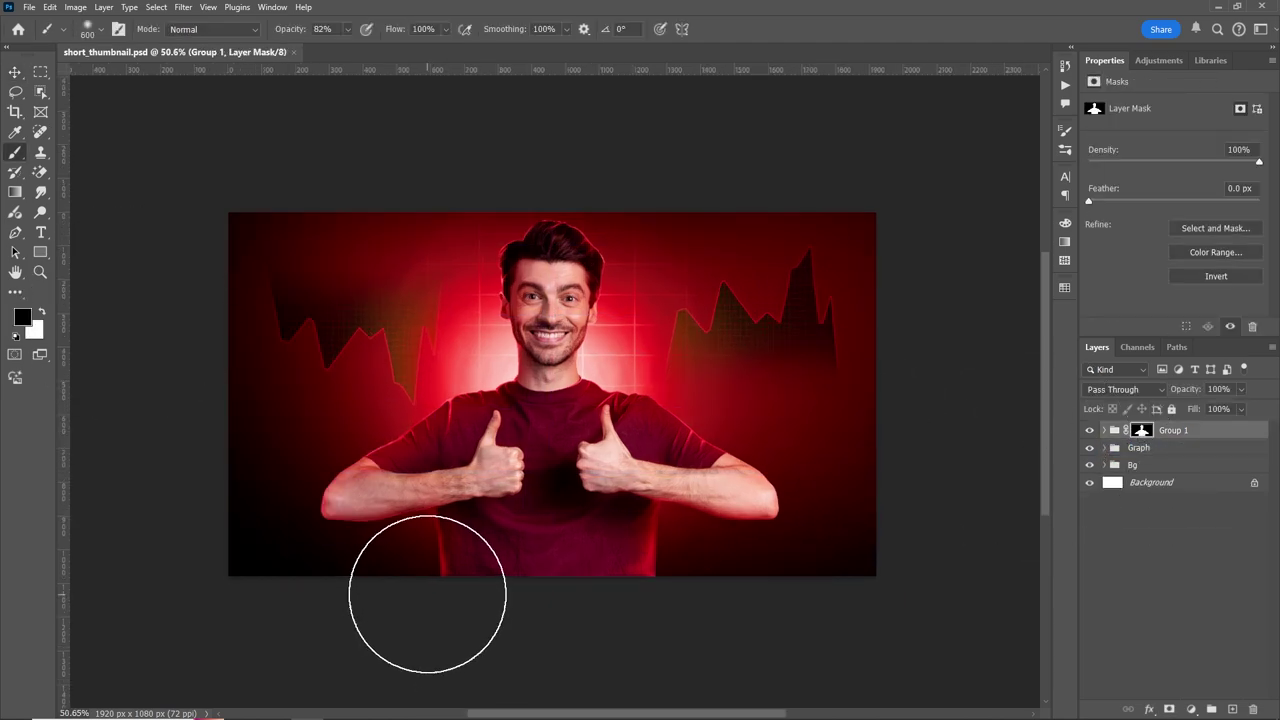
pyautogui.moveTo(430, 598); pyautogui.dragTo(686, 620)
pyautogui.press('x')
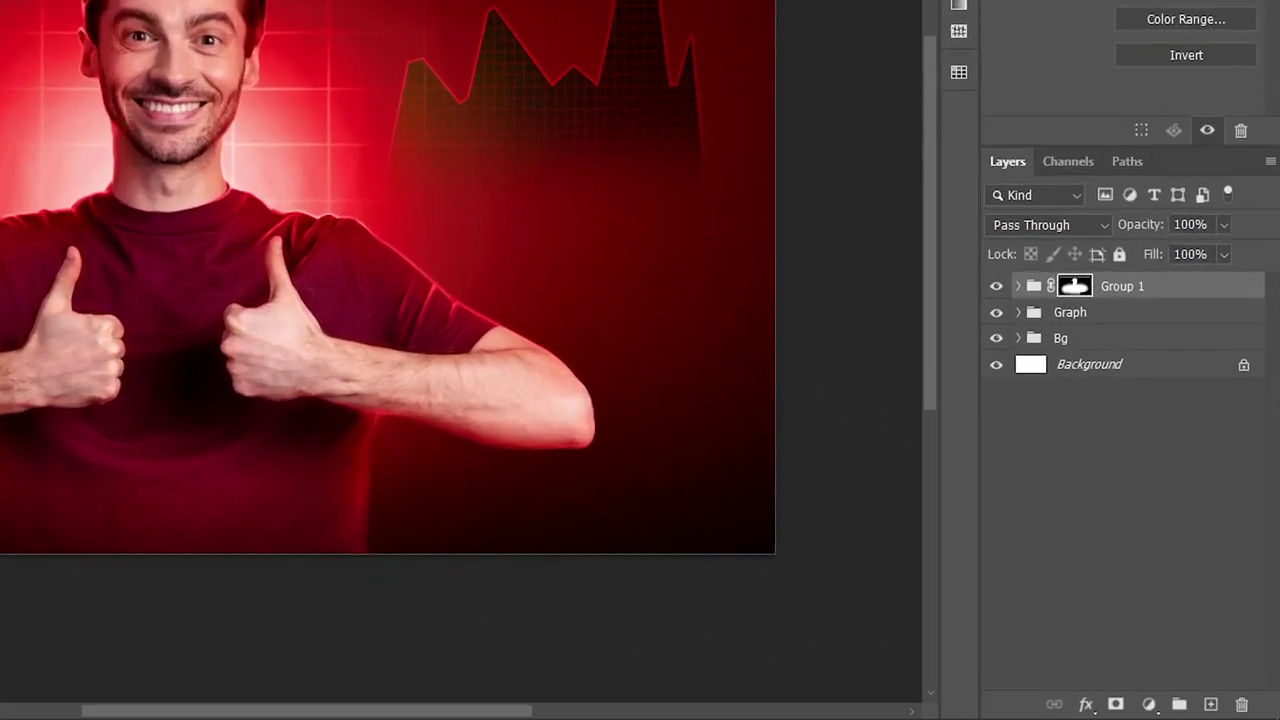
pyautogui.click(1211, 709)
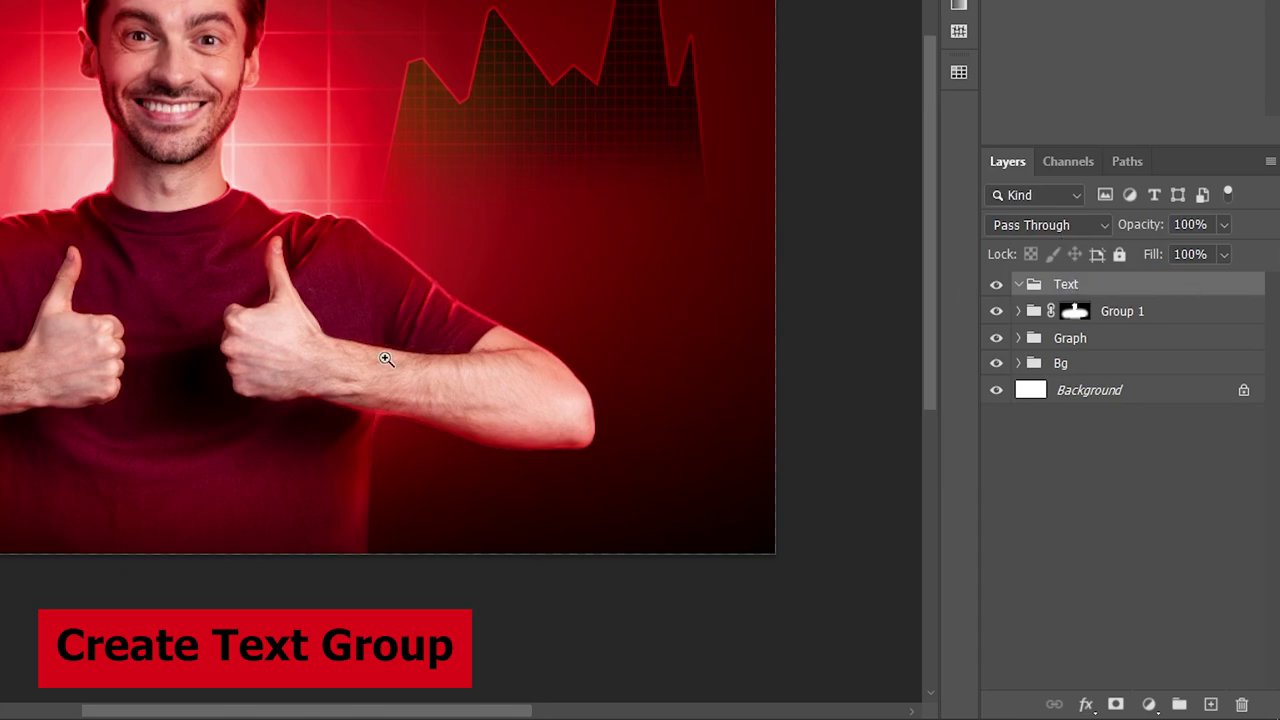
# Add a 'YouTube' text layer across the man's arms and select its text
pyautogui.moveTo(386, 359); pyautogui.dragTo(417, 359)
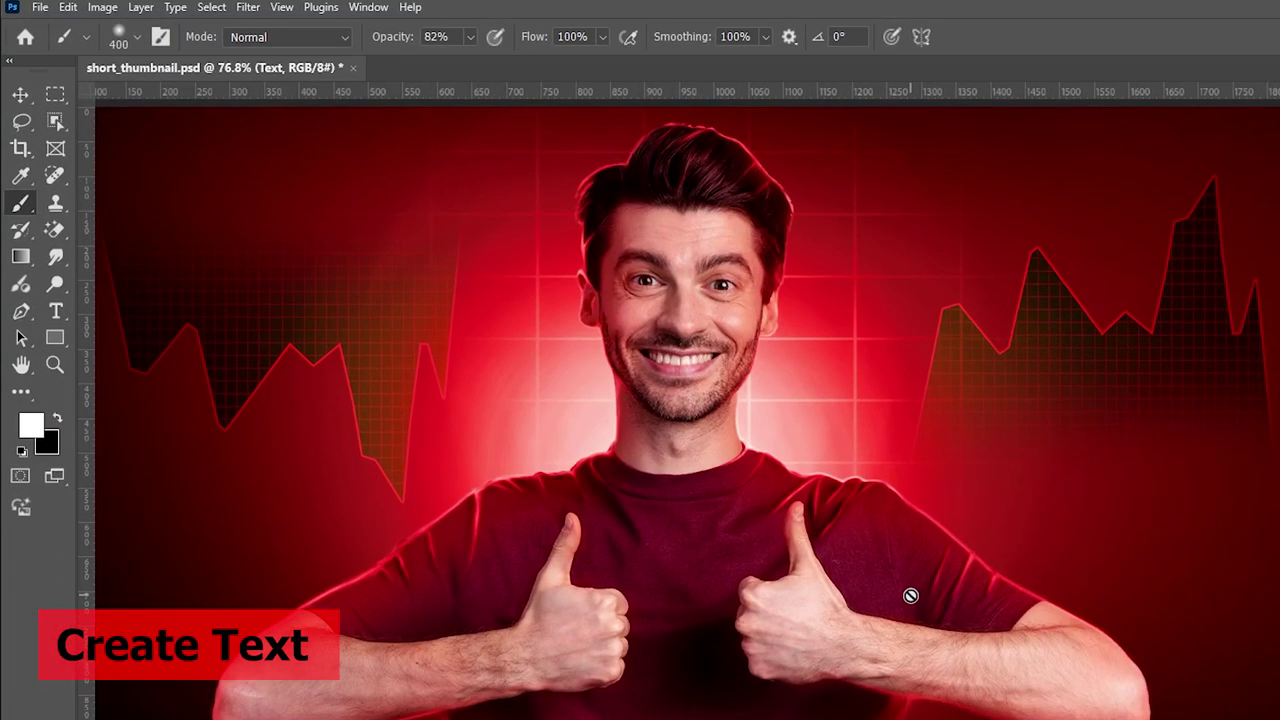
pyautogui.click(58, 312)
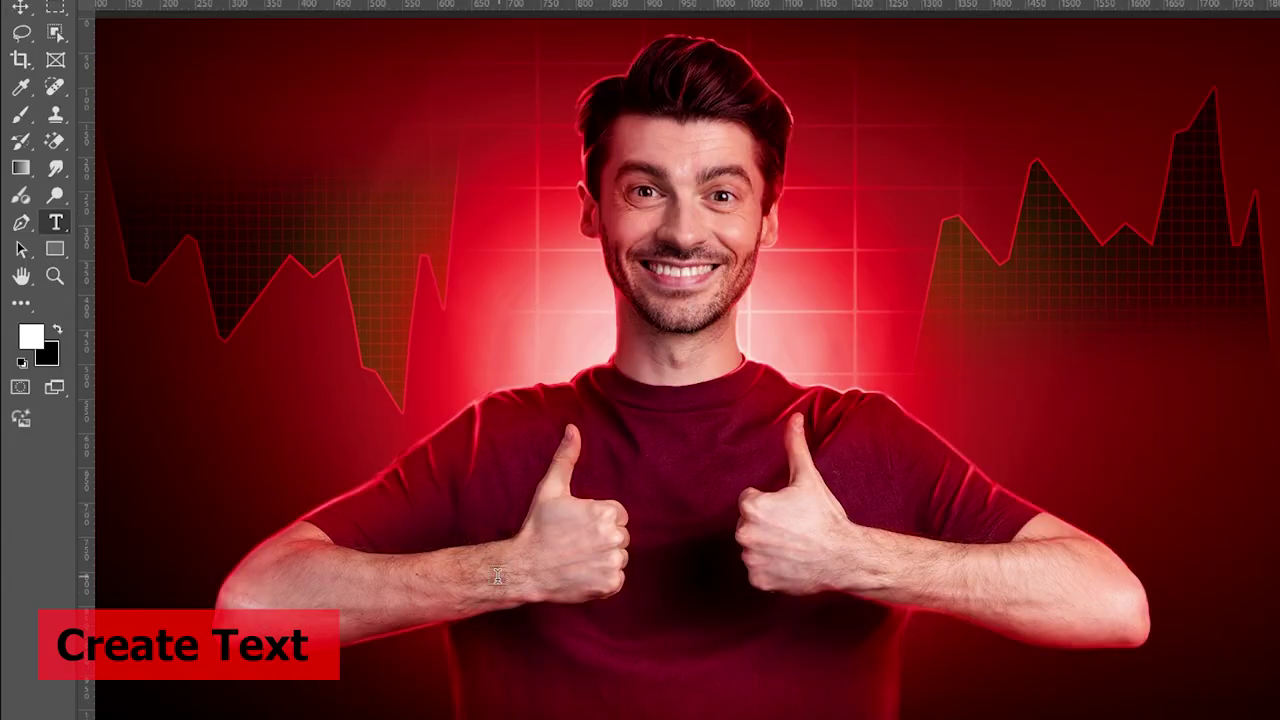
pyautogui.keyDown('shift'); pyautogui.click(498, 586); pyautogui.keyUp('shift')
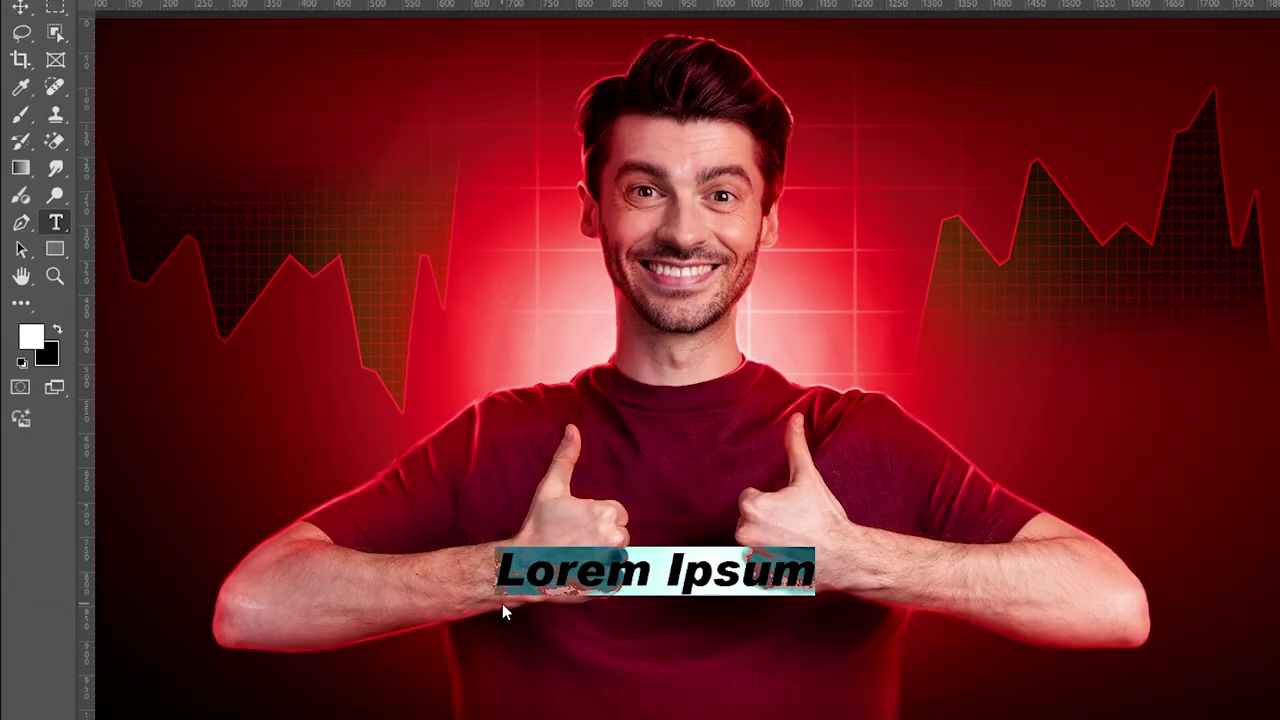
pyautogui.write('YouTube')
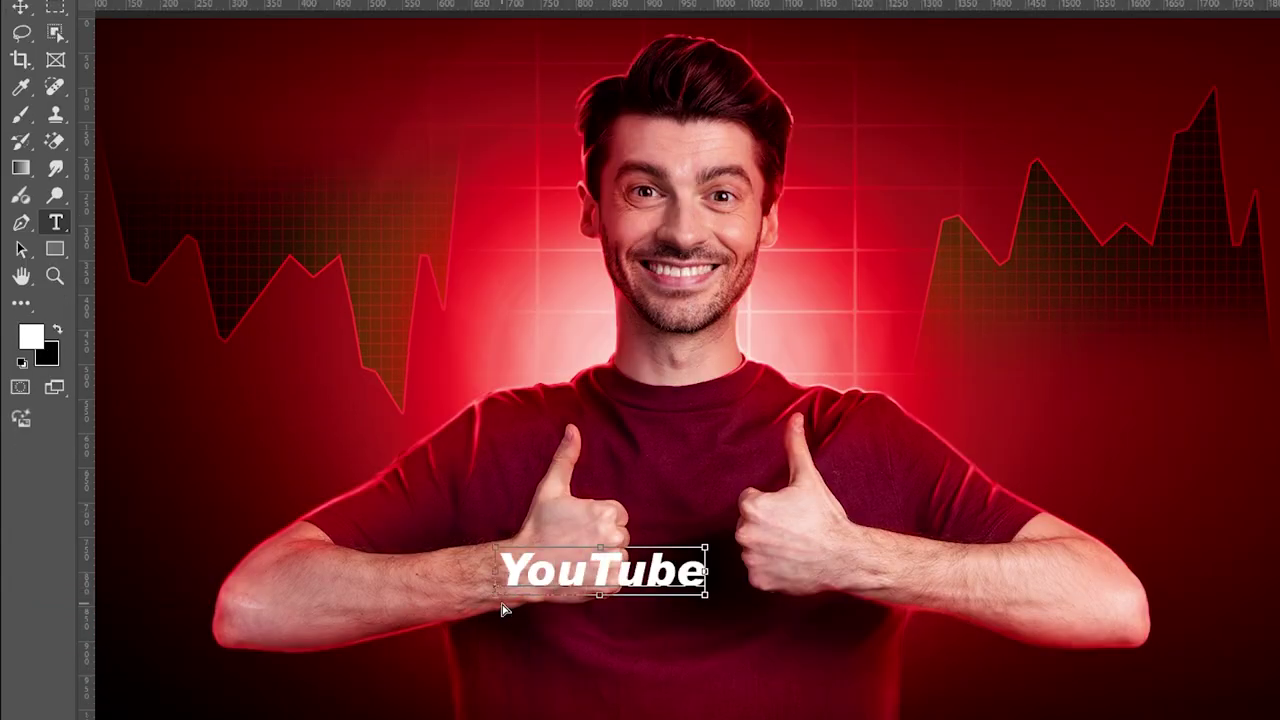
pyautogui.hotkey('ctrl', 'a')
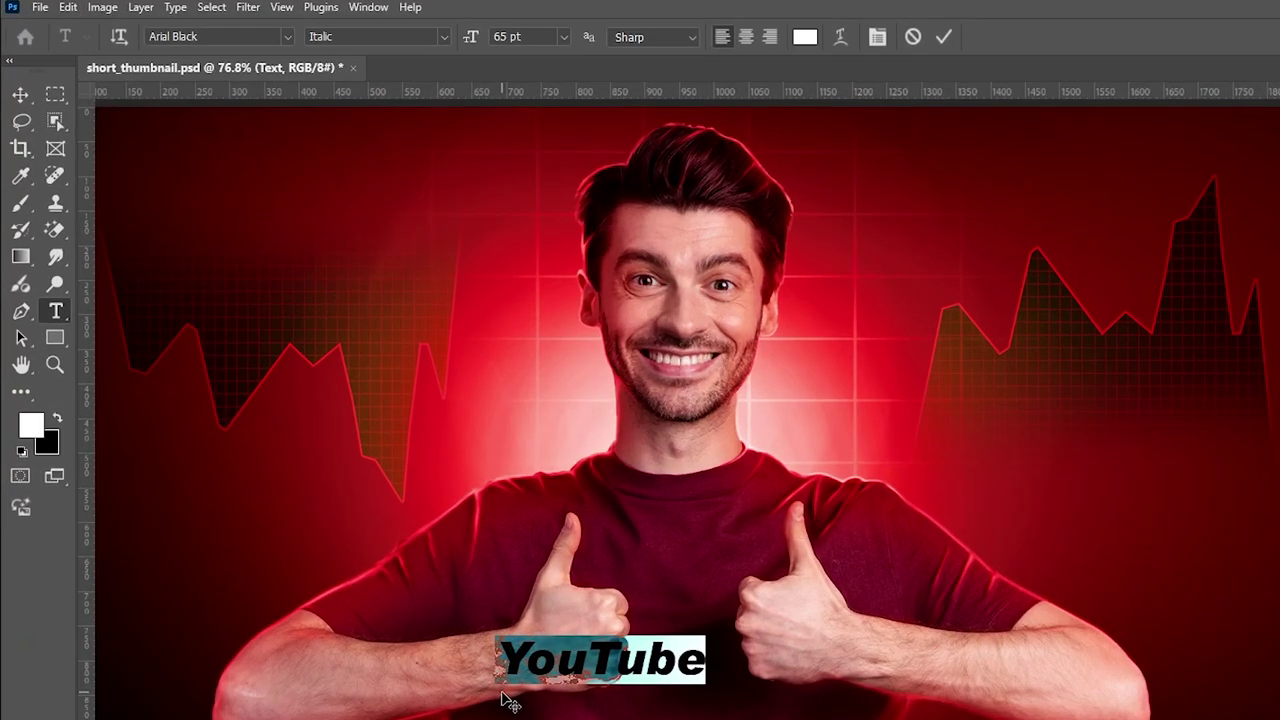
# Set the YouTube text to Arial Black Italic at 250 pt
pyautogui.click(287, 37)
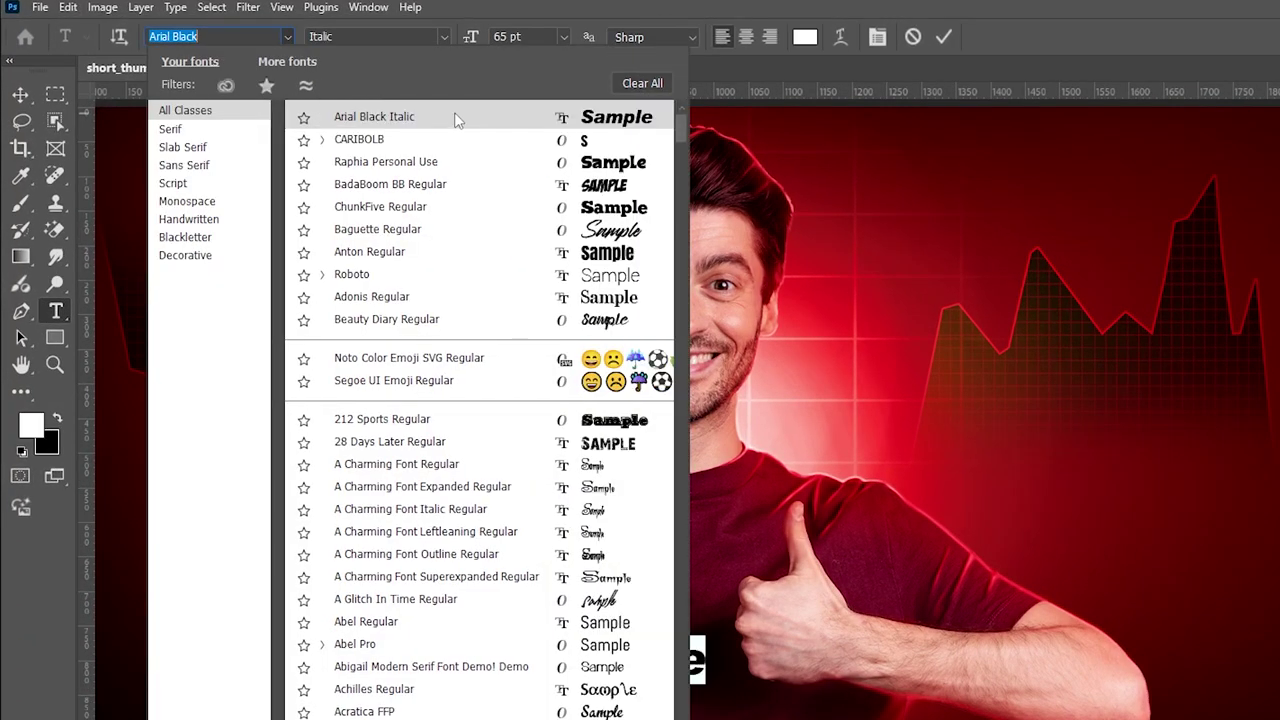
pyautogui.click(483, 40)
pyautogui.click(443, 37)
pyautogui.click(565, 38)
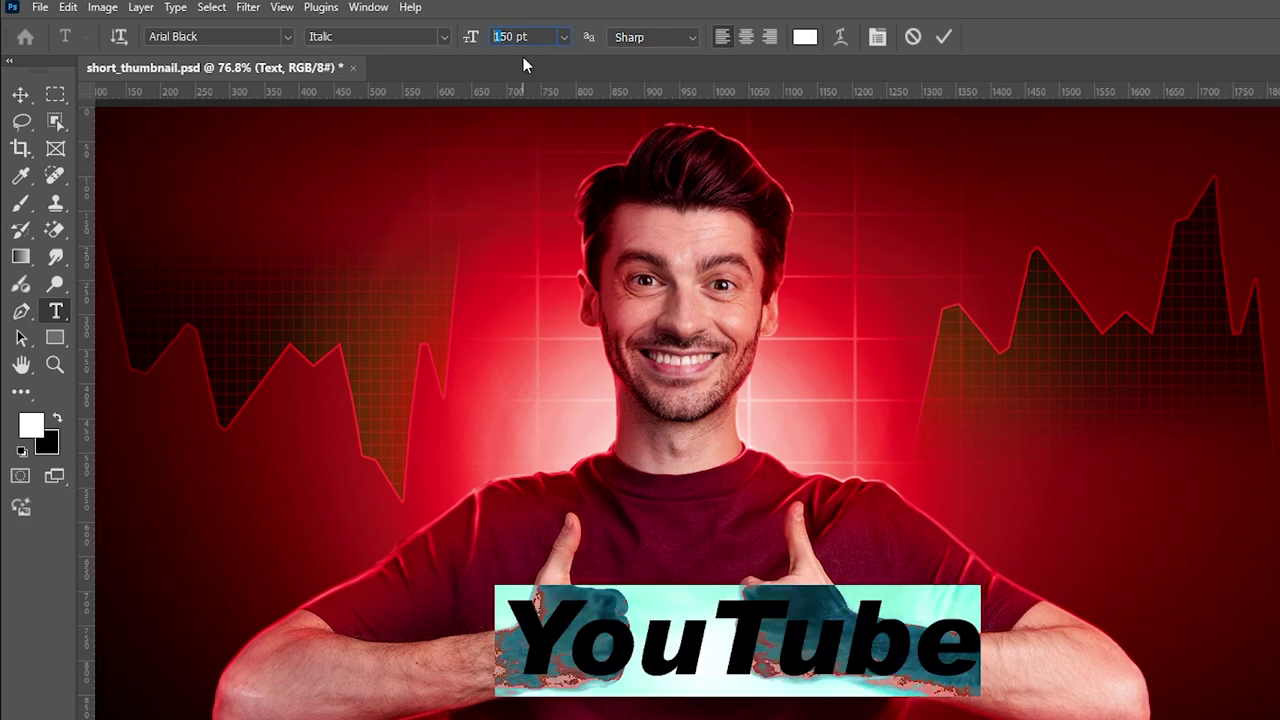
pyautogui.click(943, 36)
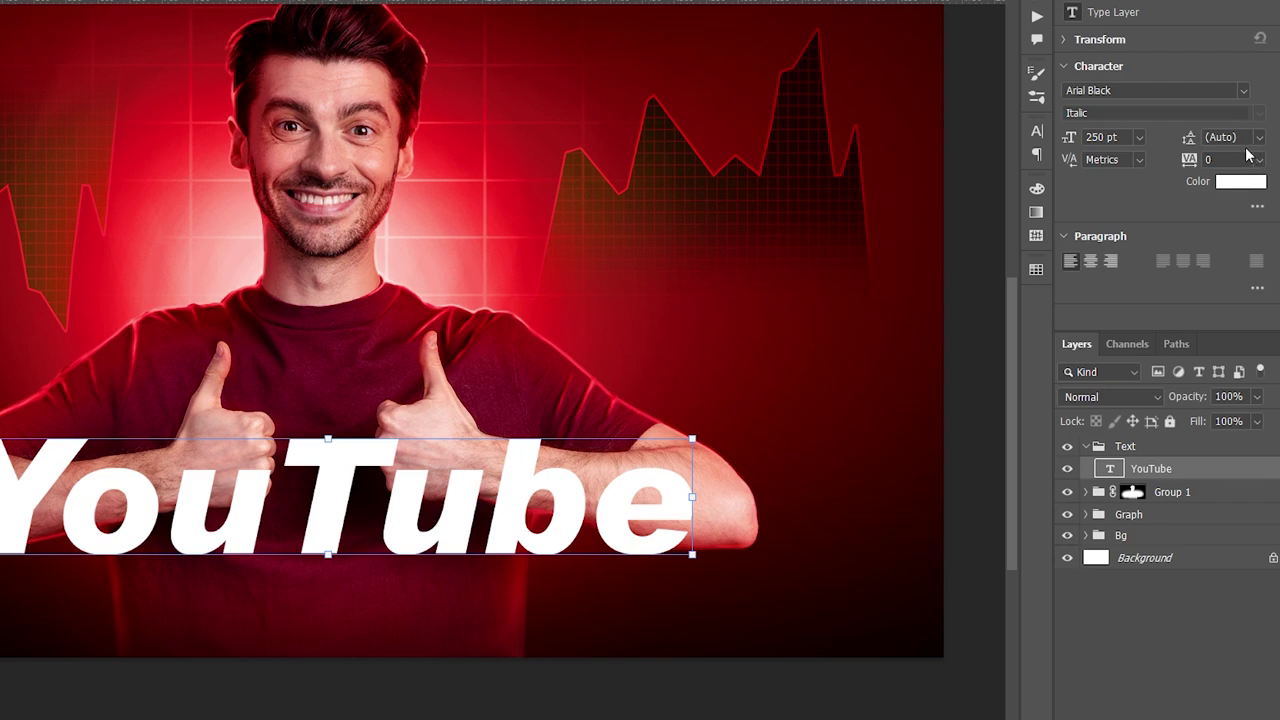
# Tighten the YouTube text's tracking to -100 and nudge it right
pyautogui.click(1261, 170)
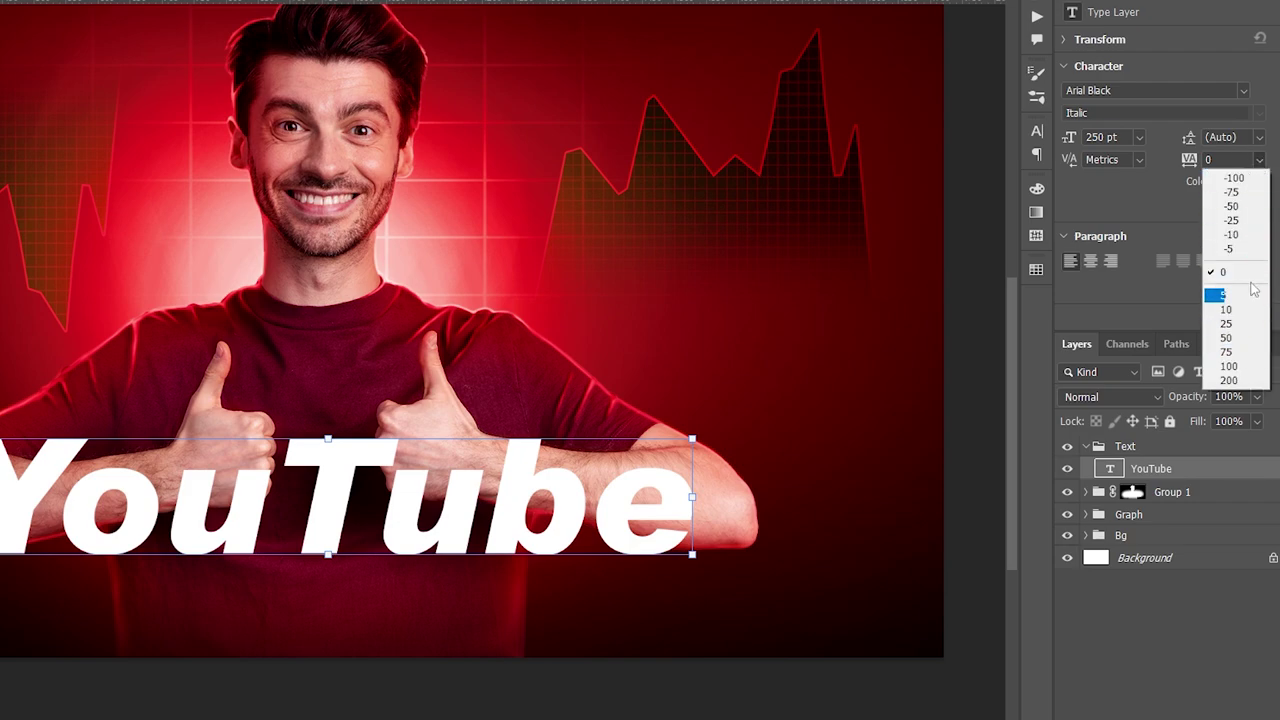
pyautogui.click(1244, 176)
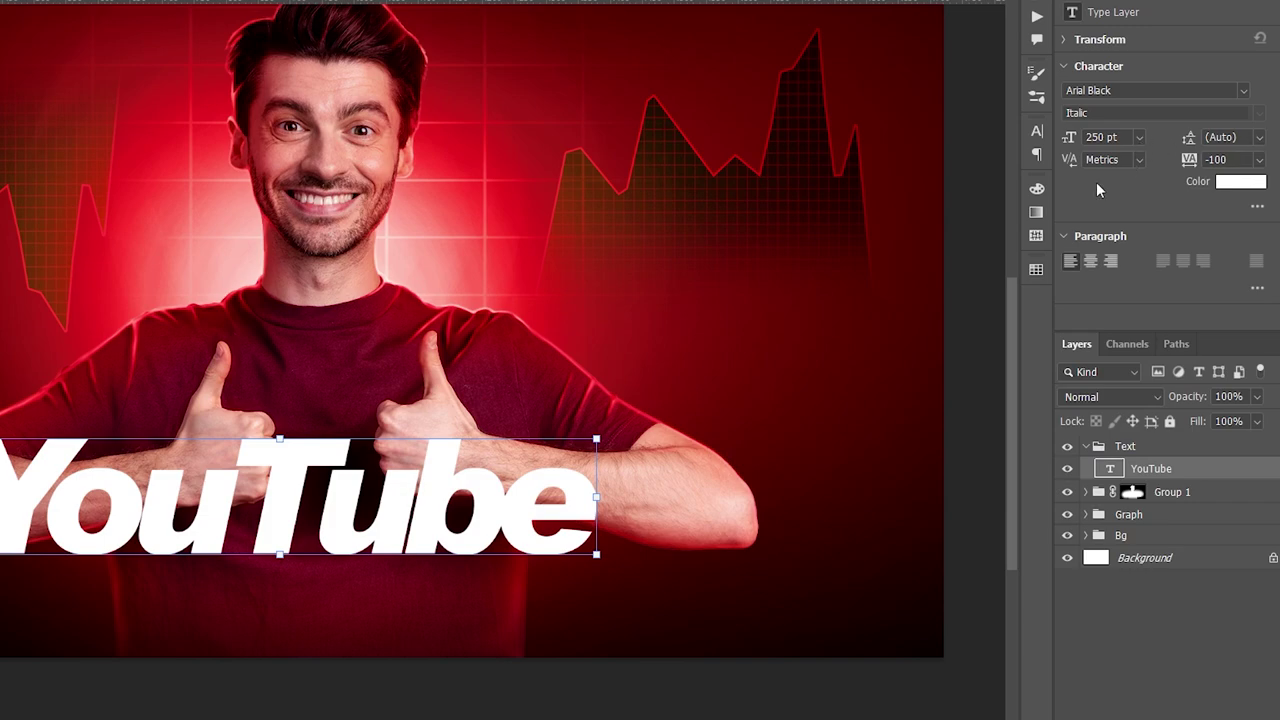
pyautogui.hotkey('shift', 'Right')
pyautogui.hotkey('shift', 'Right')
pyautogui.hotkey('shift', 'Right')
pyautogui.click(641, 706)
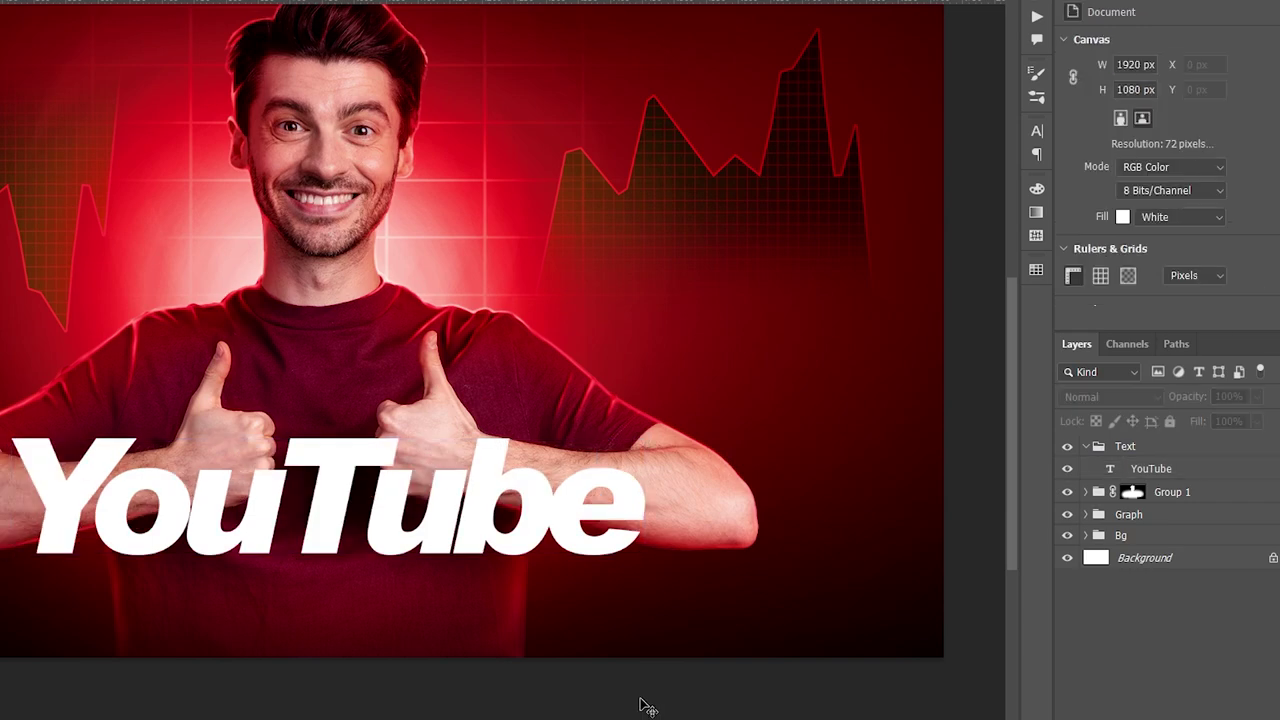
pyautogui.click(1210, 470)
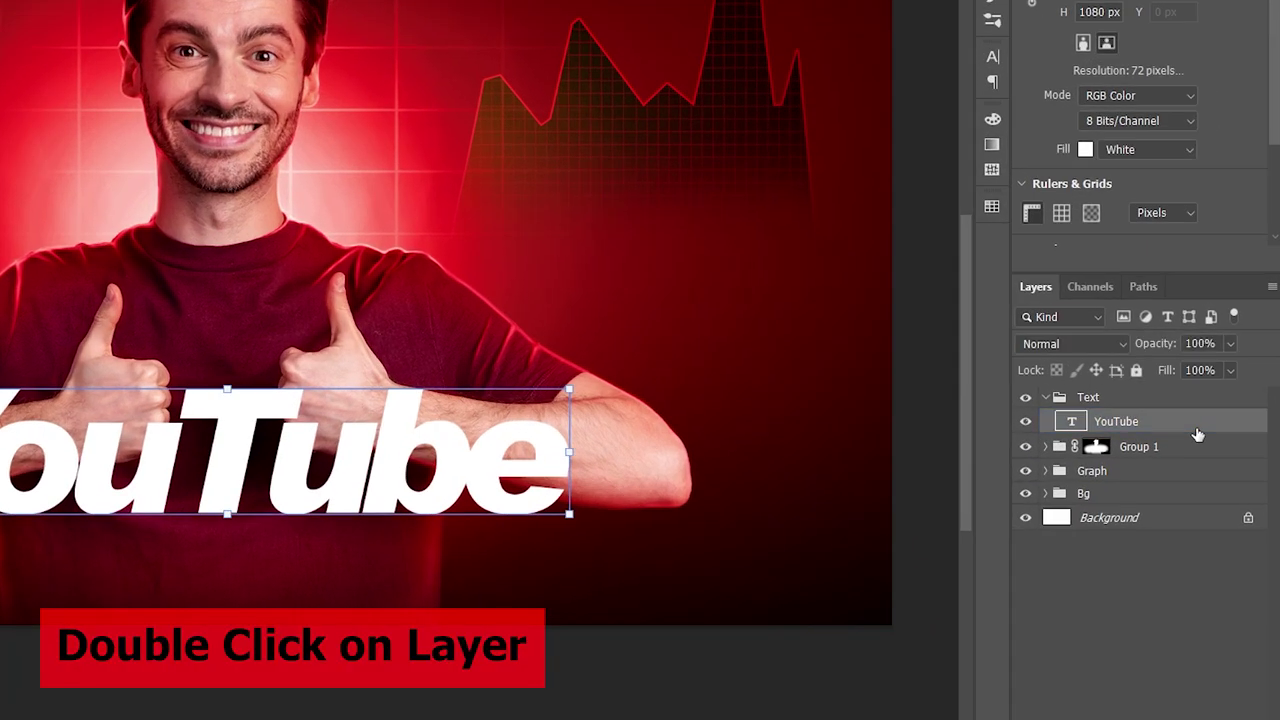
# Add a black Stroke layer style of 28 px to the YouTube text
pyautogui.doubleClick(1229, 427)
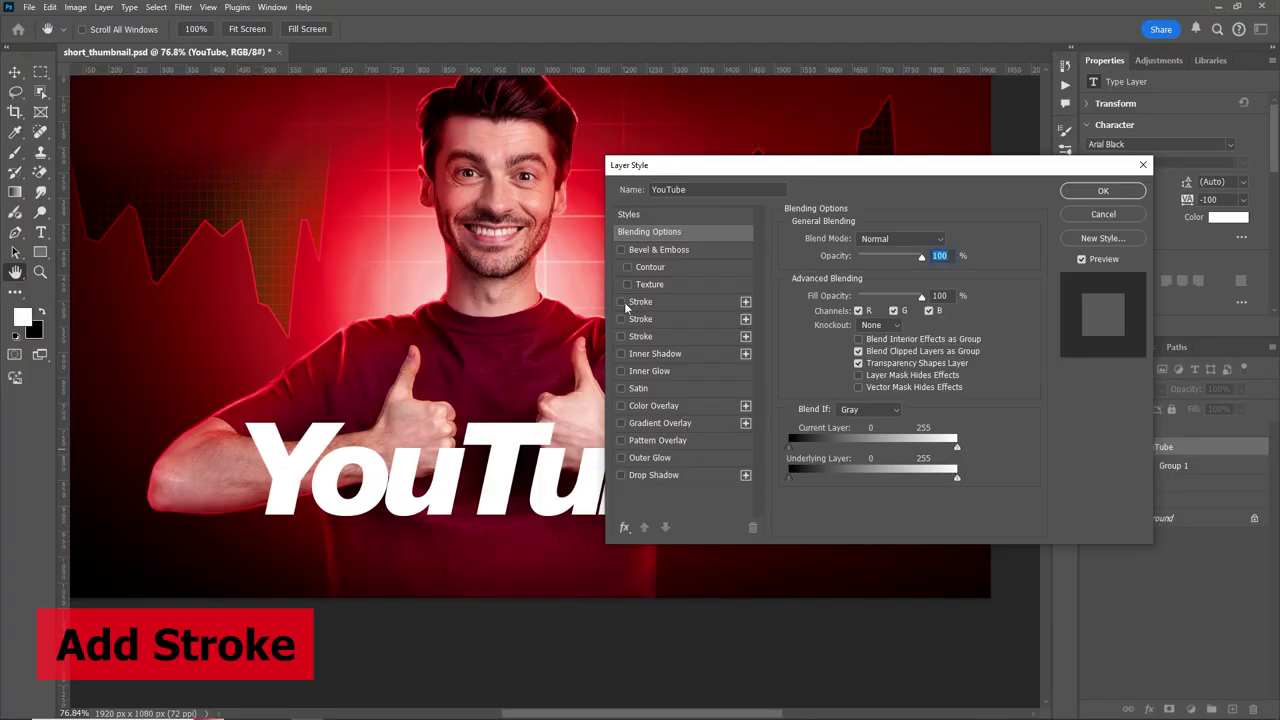
pyautogui.click(622, 303)
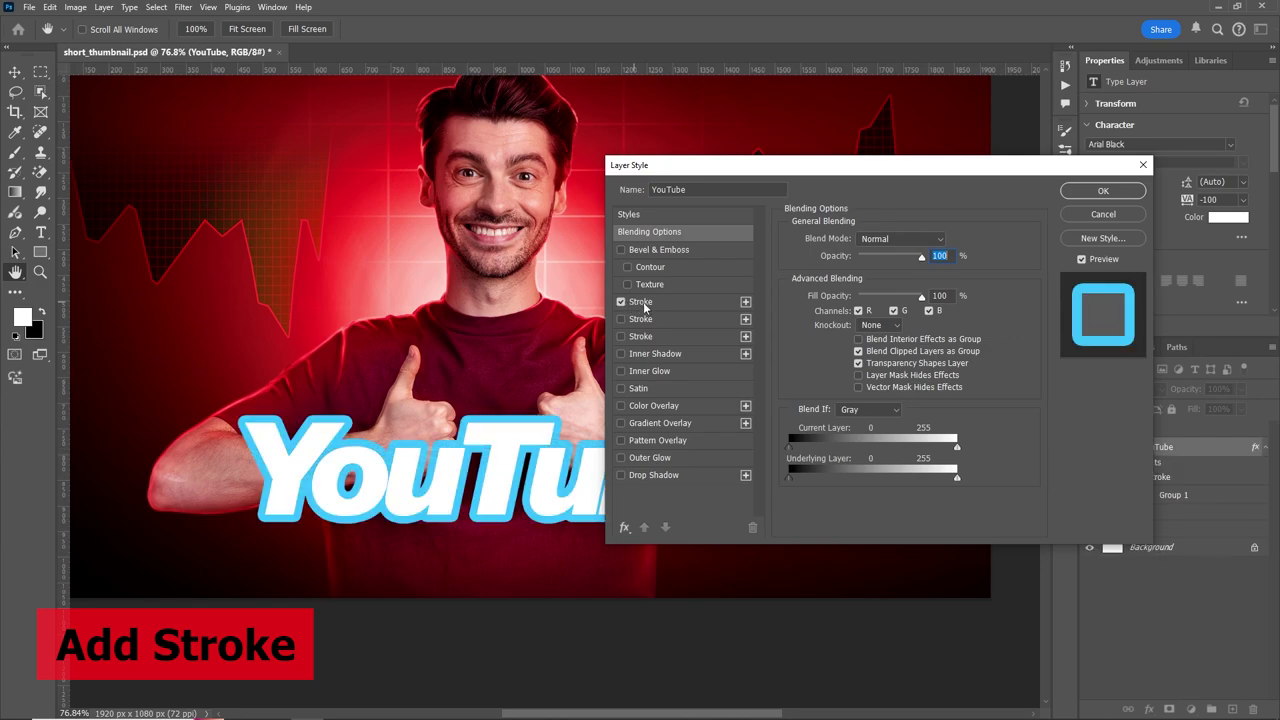
pyautogui.click(650, 307)
pyautogui.click(823, 351)
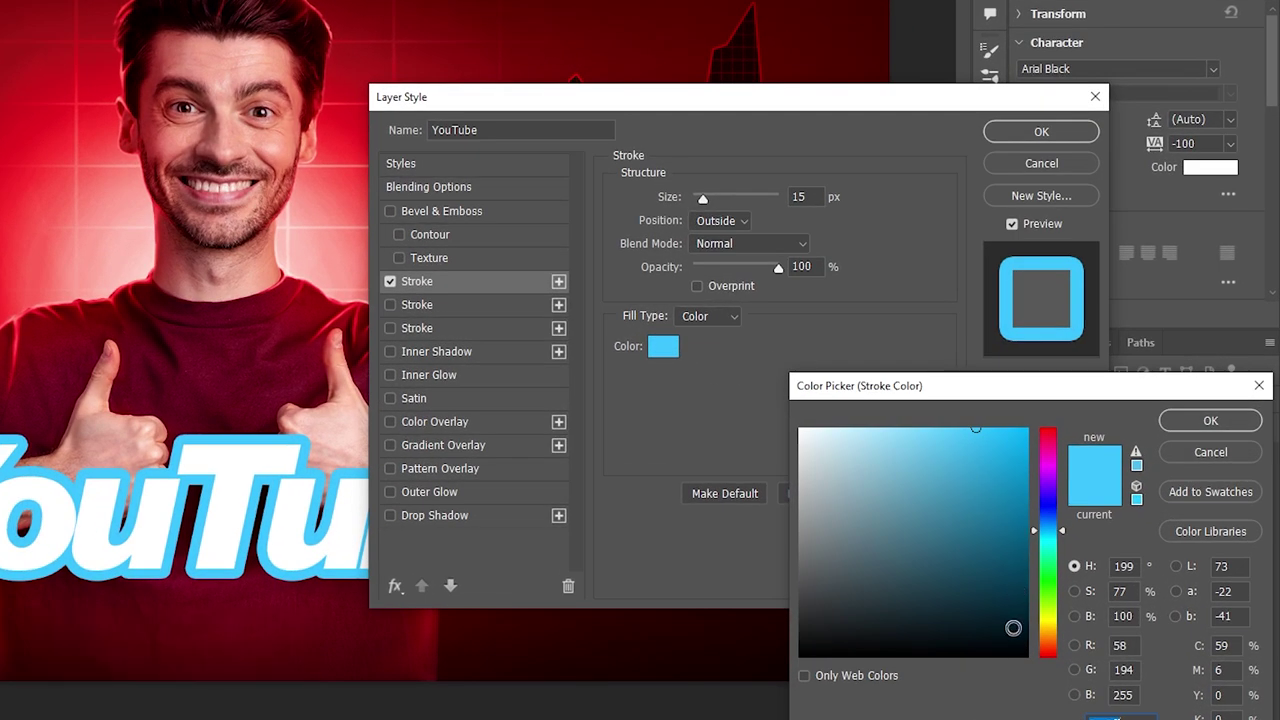
pyautogui.click(1022, 655)
pyautogui.click(1208, 420)
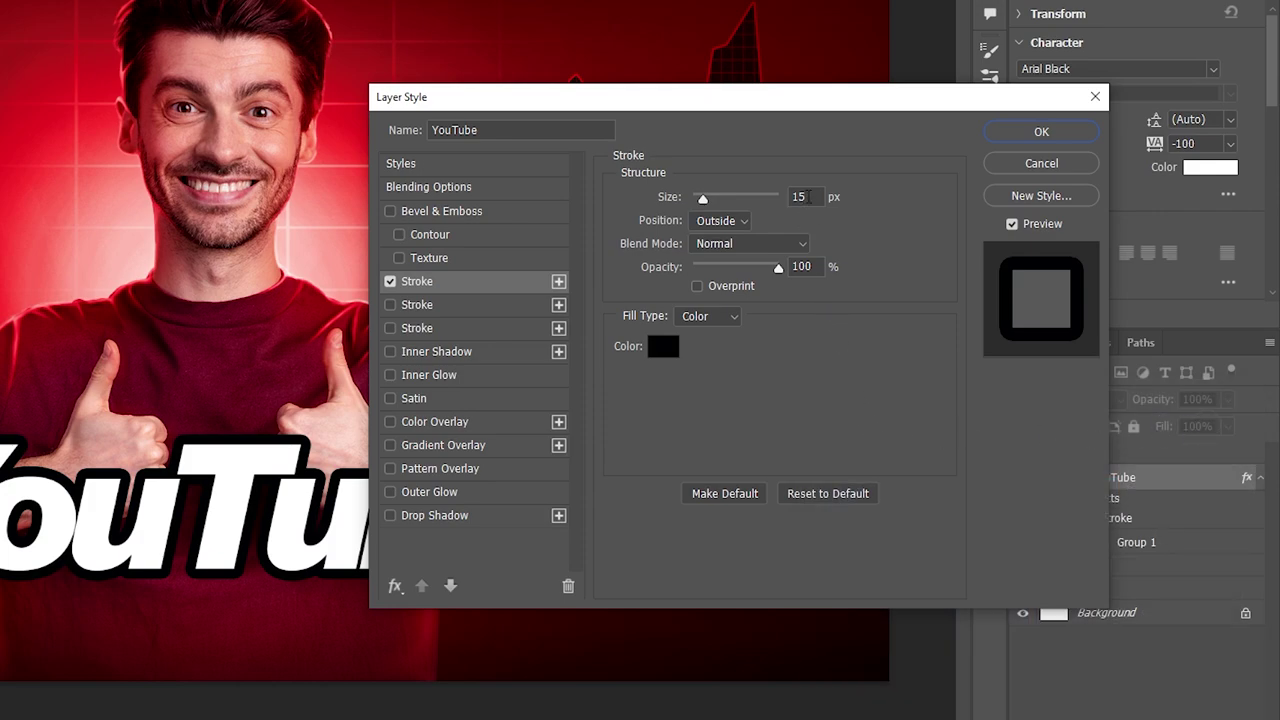
pyautogui.doubleClick(798, 197)
pyautogui.write('28')
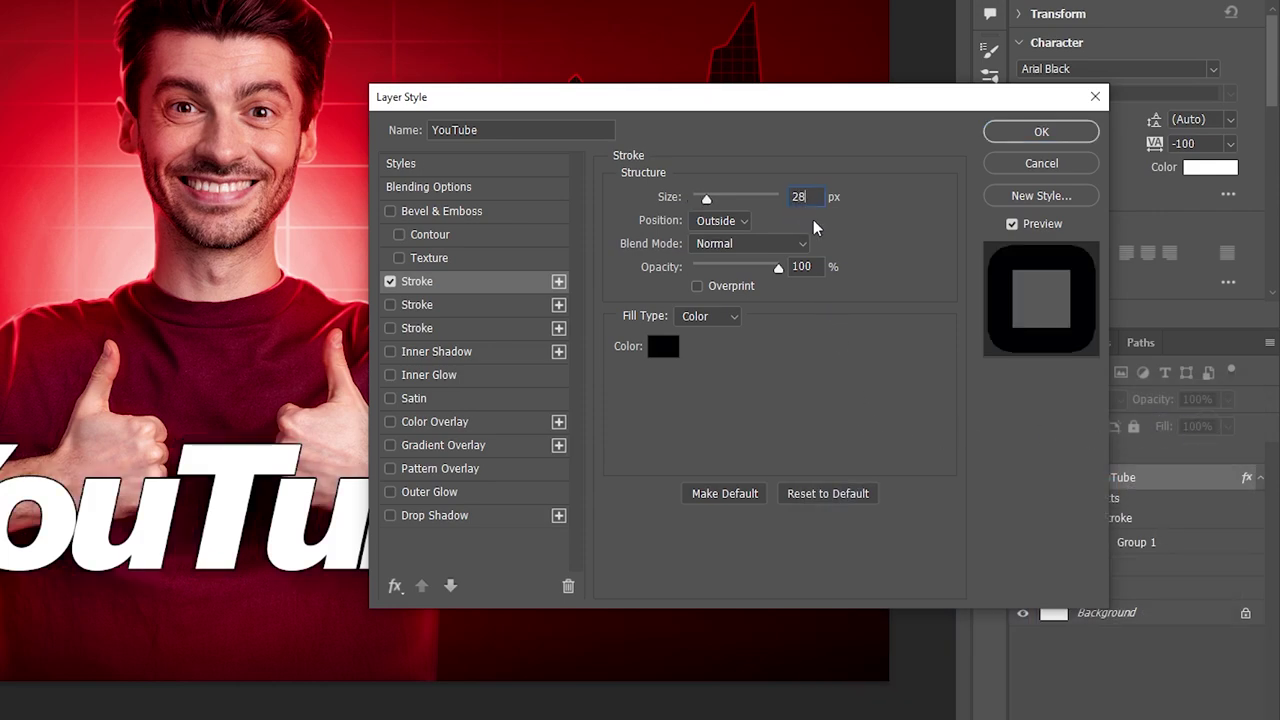
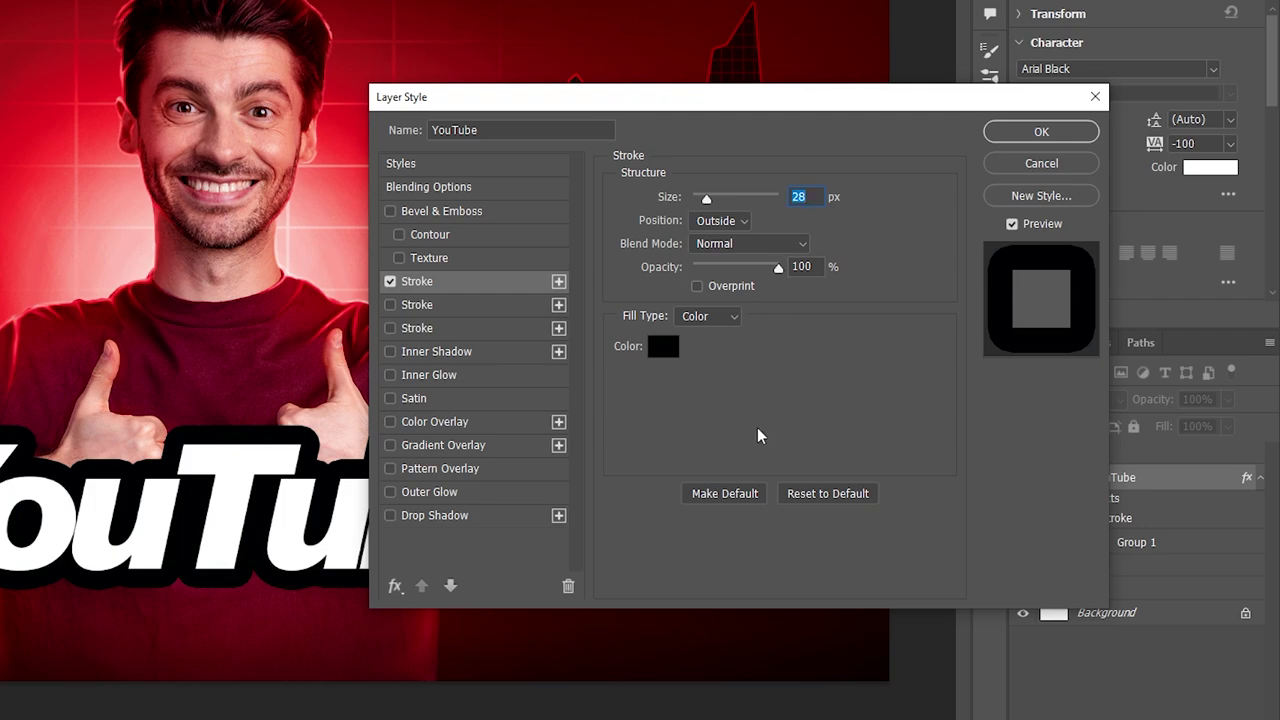
# Add a red 32 px outside stroke and a 40 px black stroke at 50% opacity to the YouTube title
pyautogui.click(438, 305)
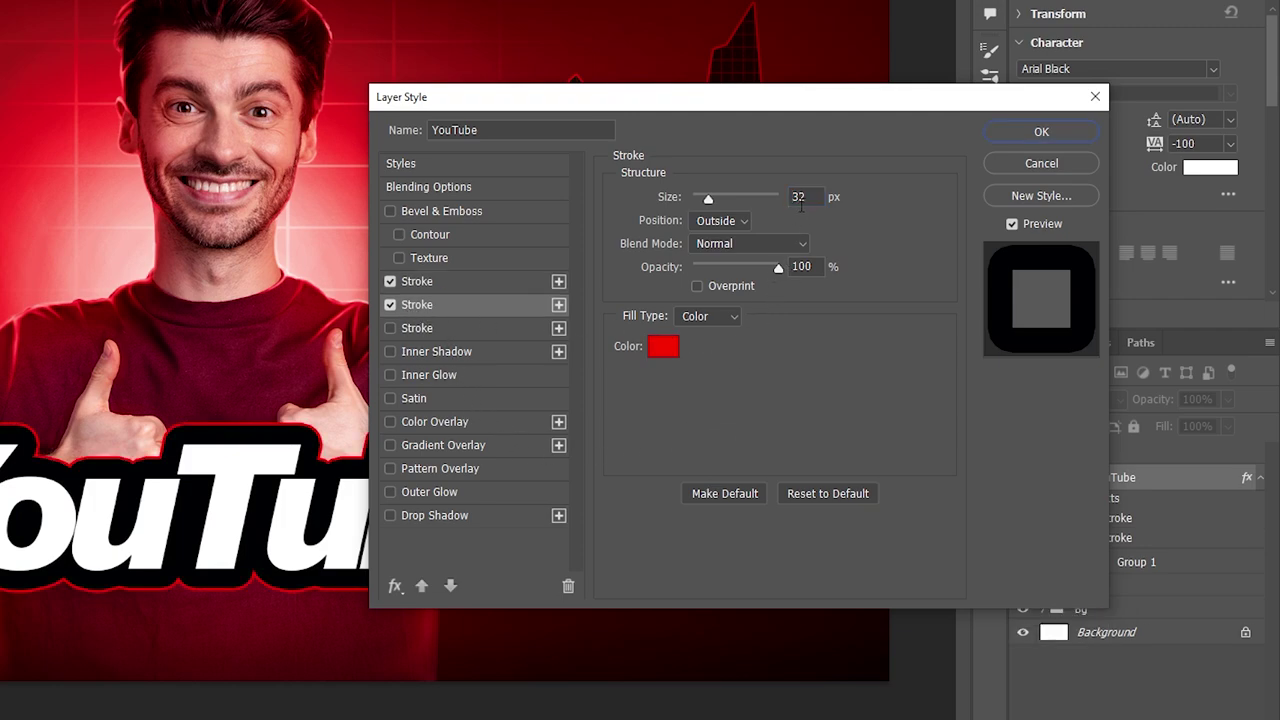
pyautogui.click(744, 224)
pyautogui.click(743, 229)
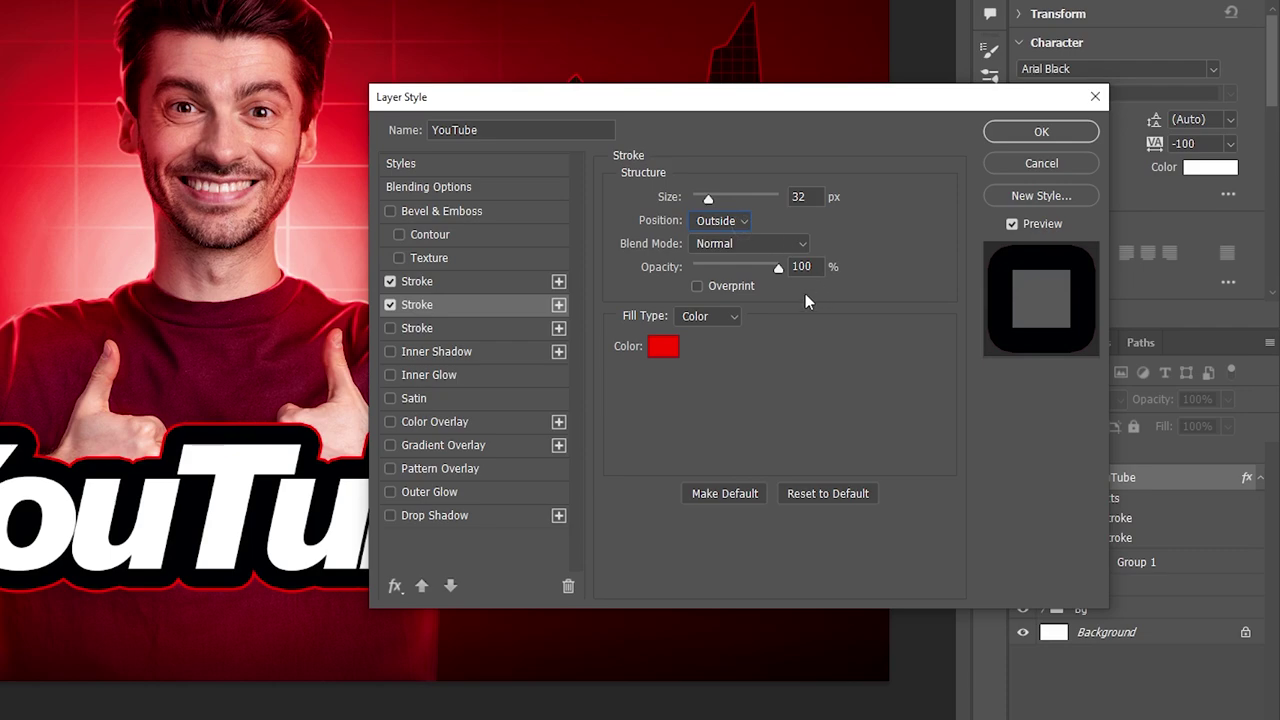
pyautogui.click(416, 330)
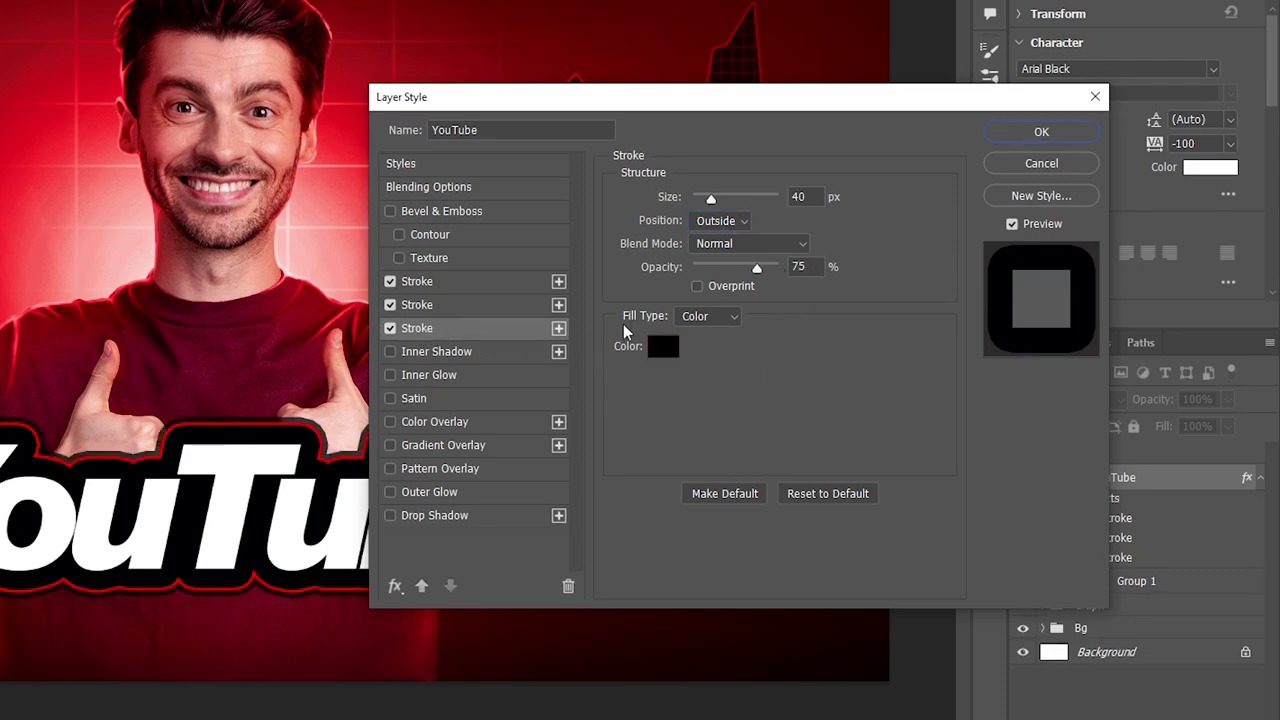
pyautogui.moveTo(756, 275); pyautogui.dragTo(742, 275)
pyautogui.write('5')
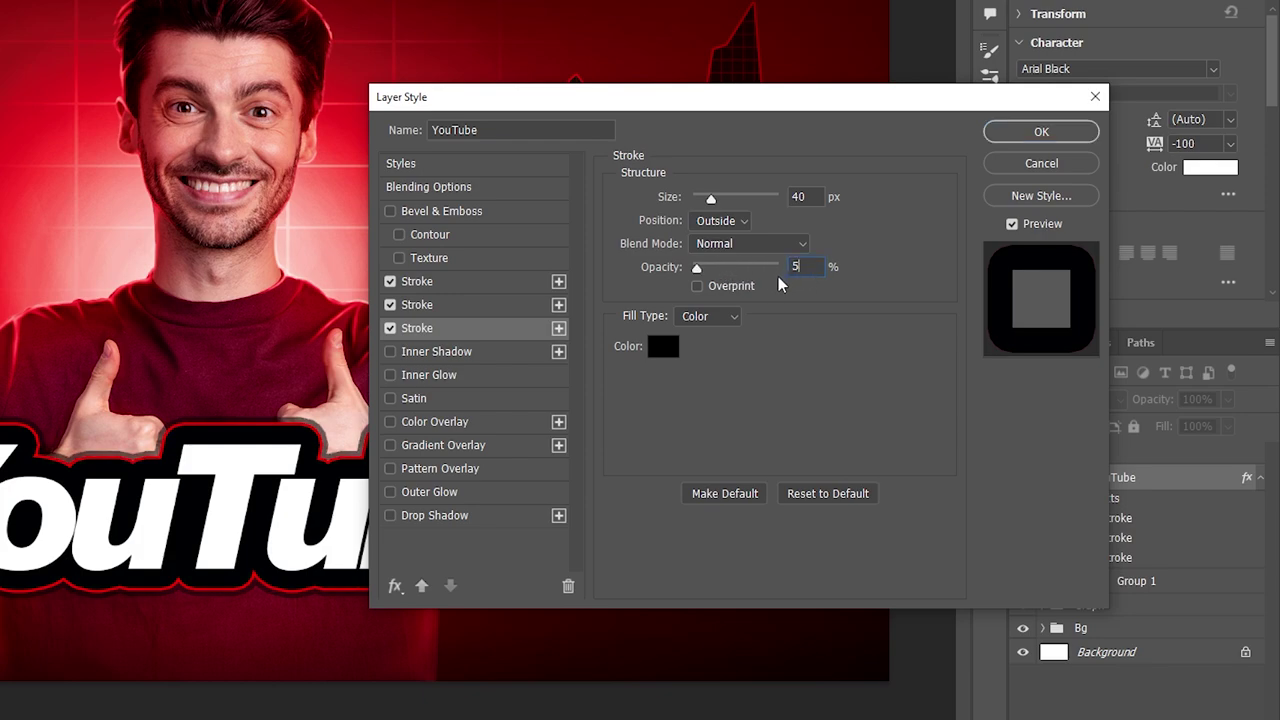
pyautogui.press('Down')
pyautogui.press('Down')
pyautogui.press('Down')
pyautogui.press('Down')
pyautogui.press('Down')
pyautogui.press('Down')
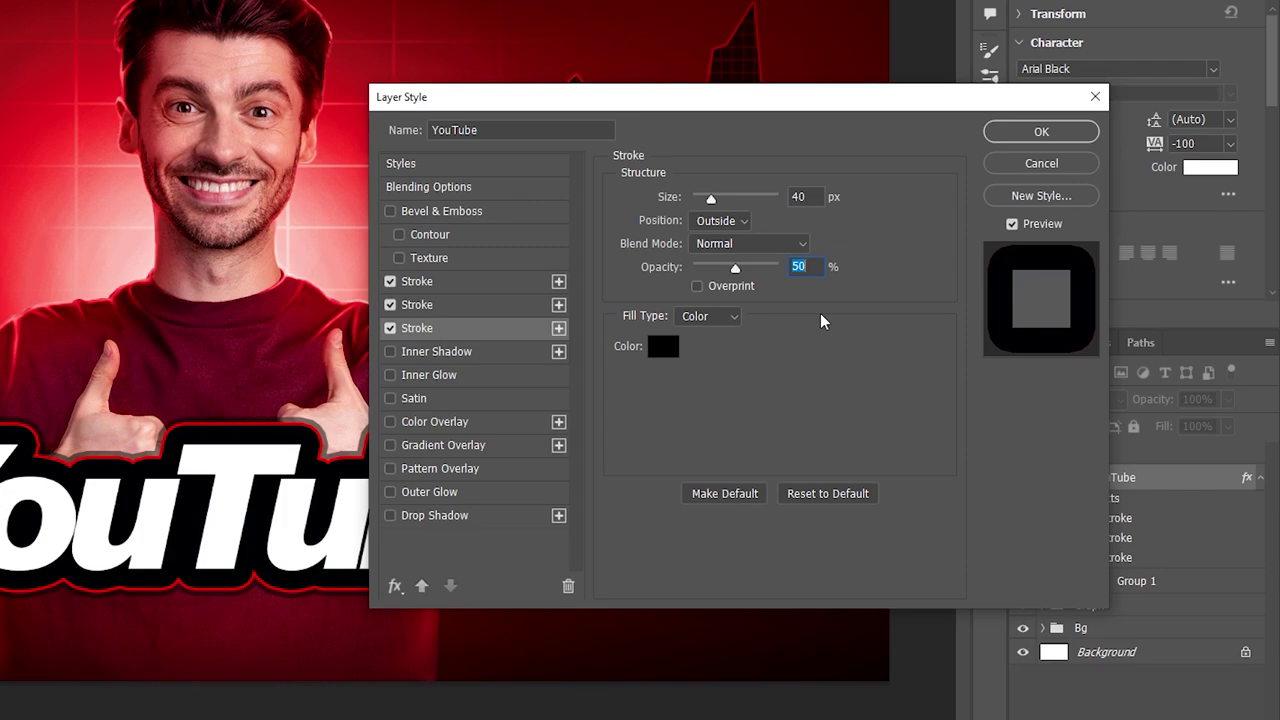
pyautogui.click(1008, 136)
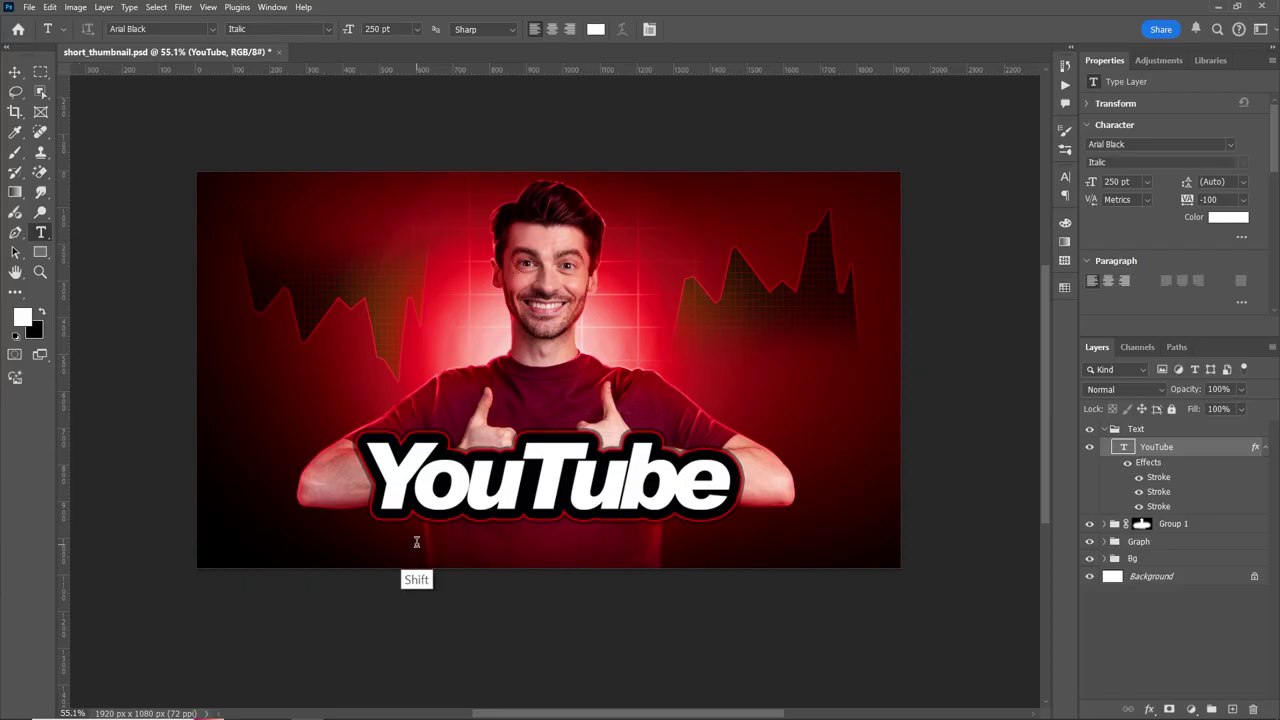
# Type 'SHORTS POLICY UPDATE' below the title at 60 pt with tracking 0
pyautogui.click(412, 542)
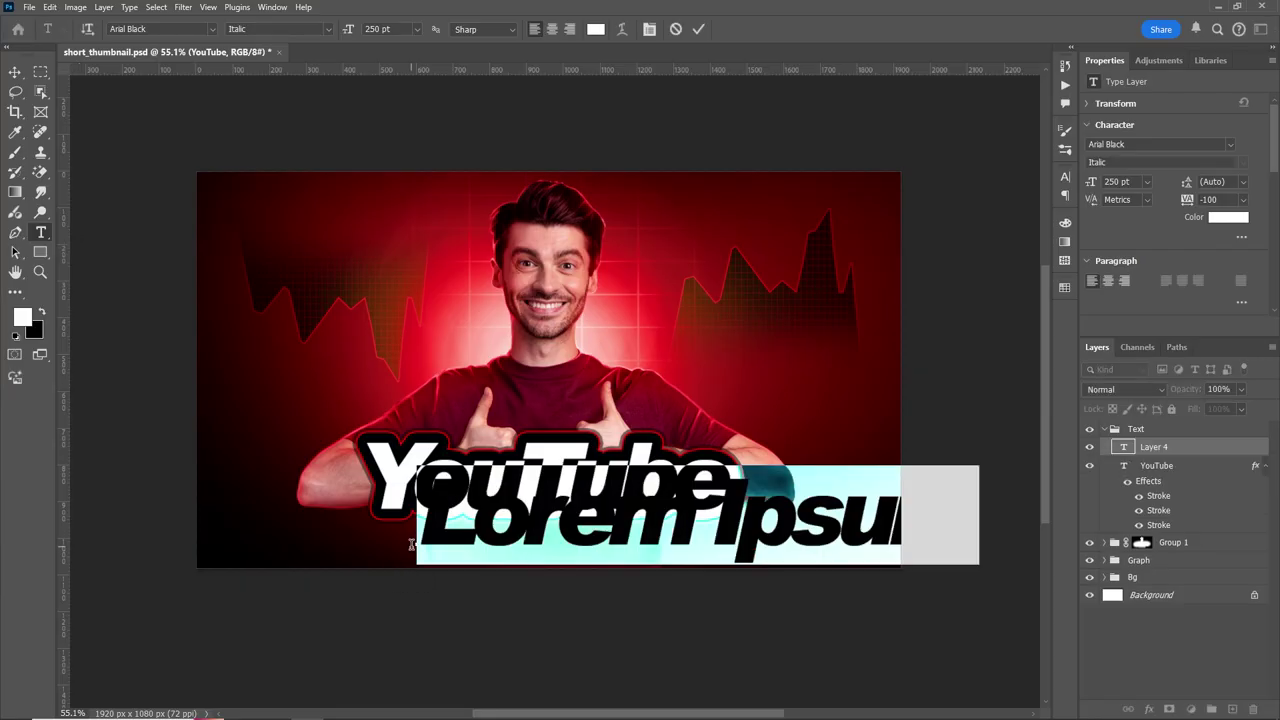
pyautogui.write('SHORTS P')
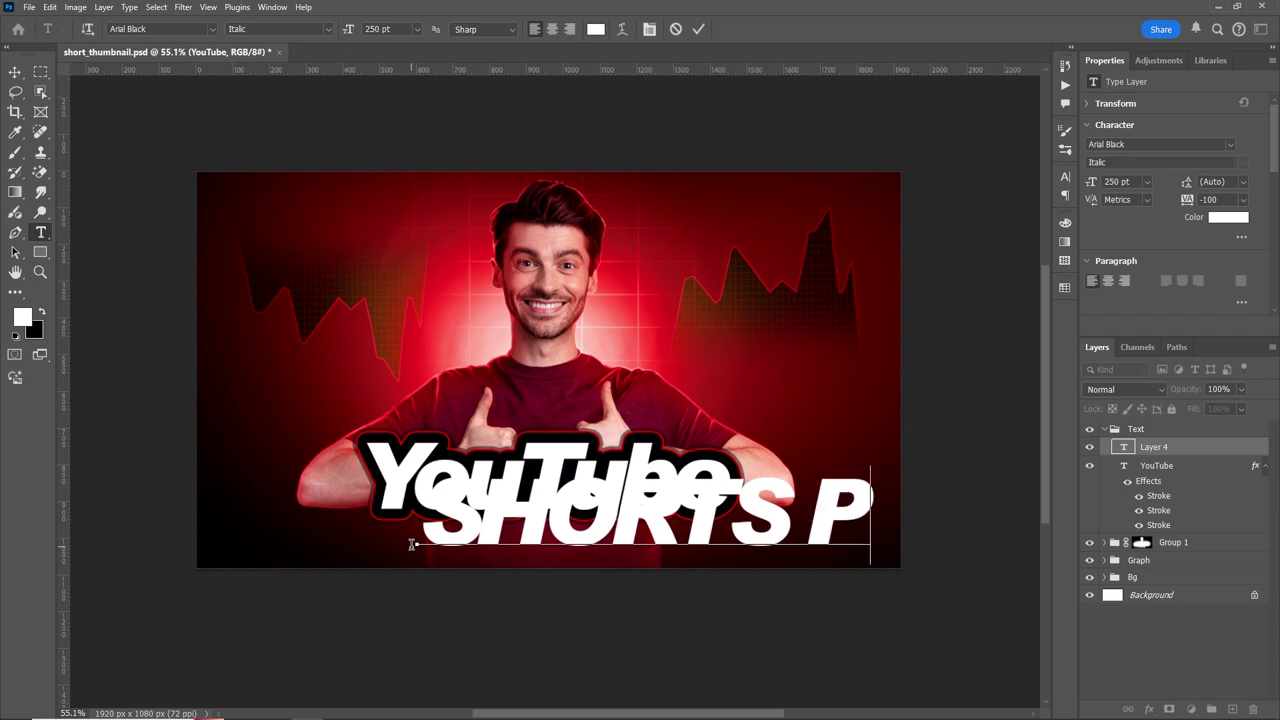
pyautogui.write('O')
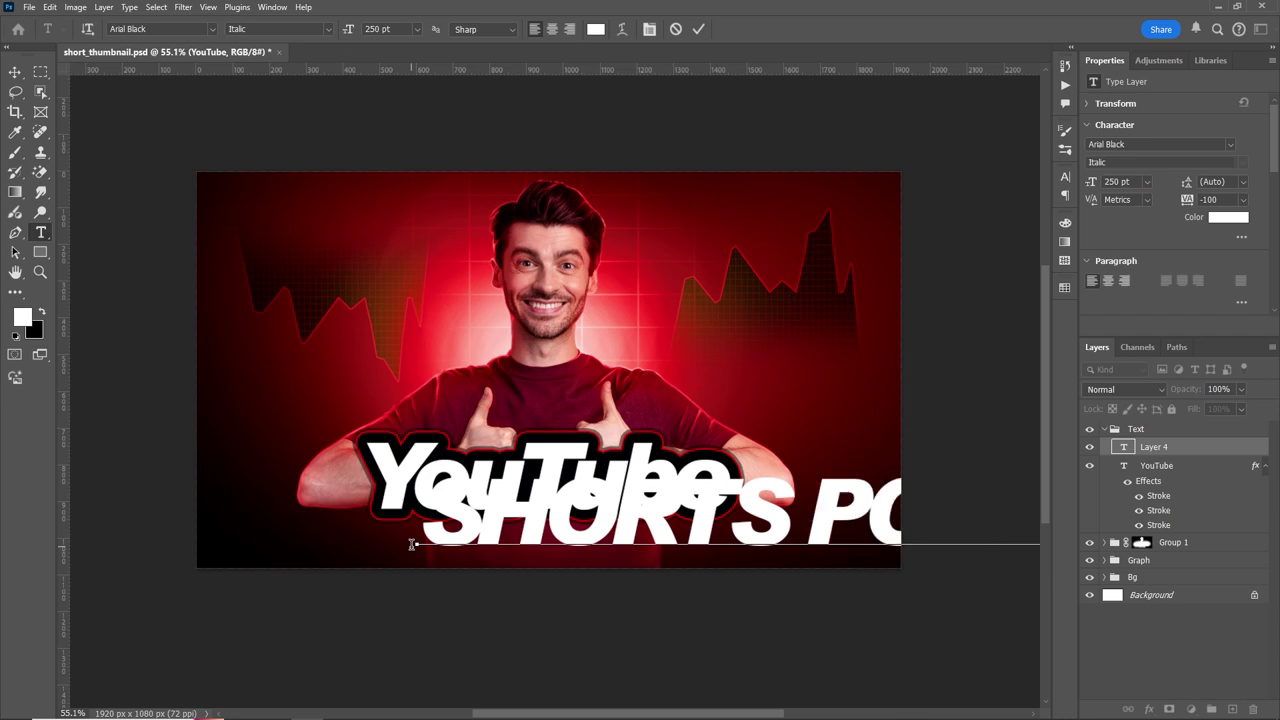
pyautogui.hotkey('ctrl', 'a')
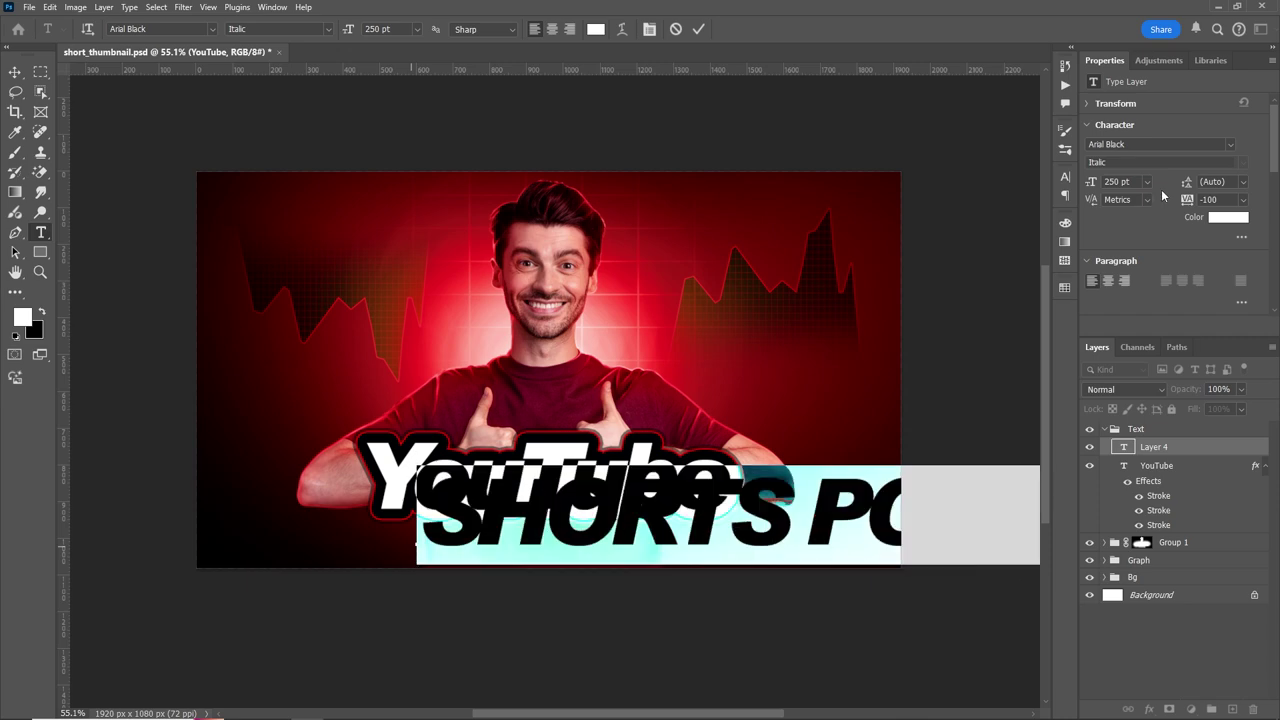
pyautogui.click(1147, 181)
pyautogui.click(1138, 354)
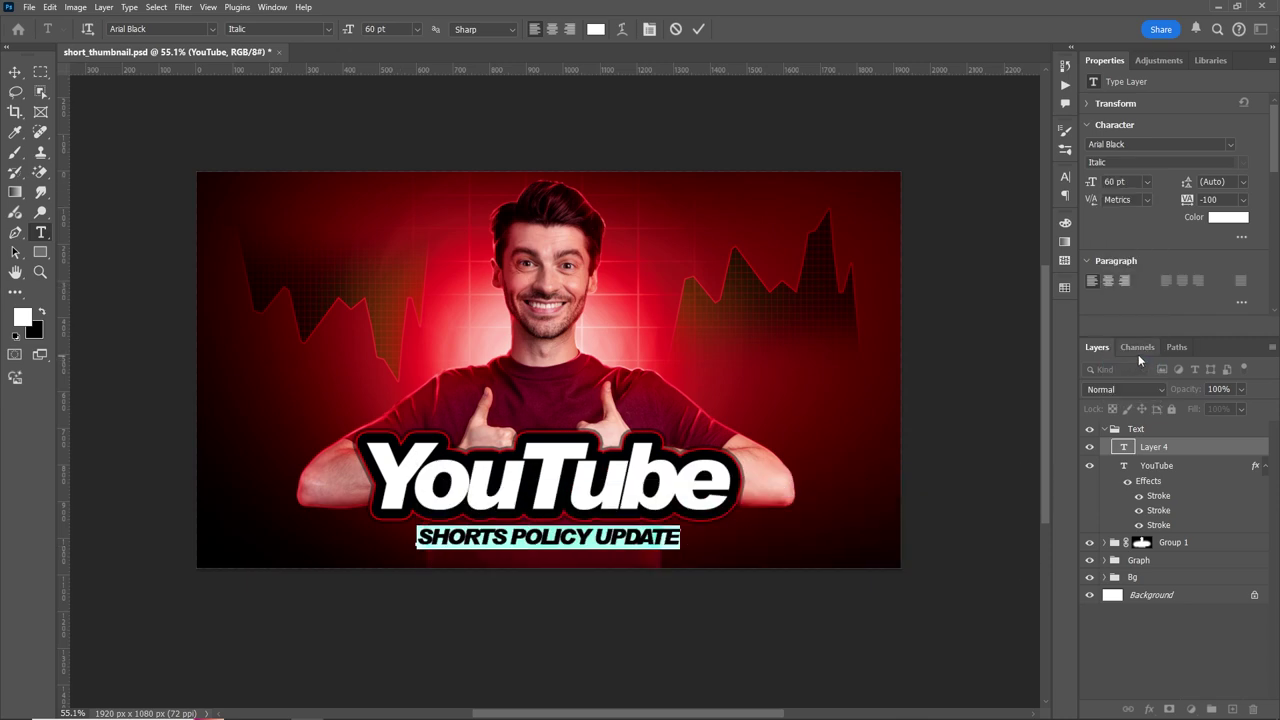
pyautogui.click(698, 29)
pyautogui.click(15, 72)
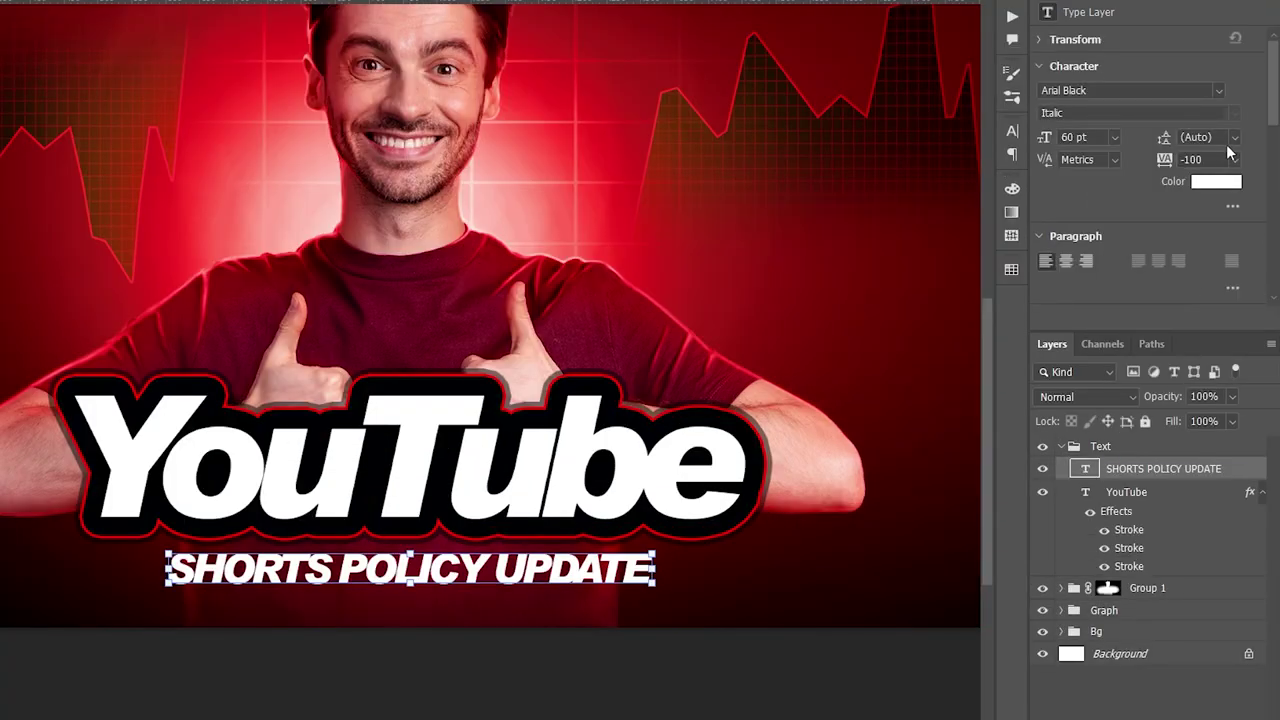
pyautogui.click(1233, 159)
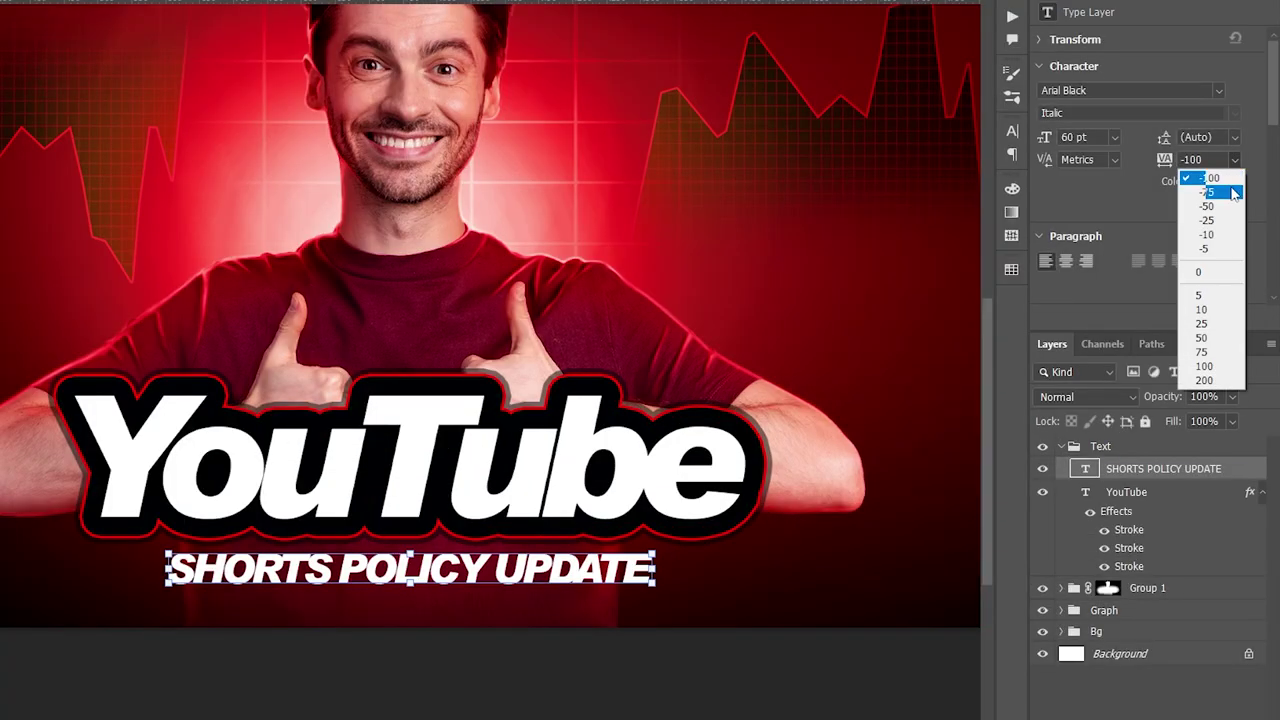
pyautogui.click(1201, 270)
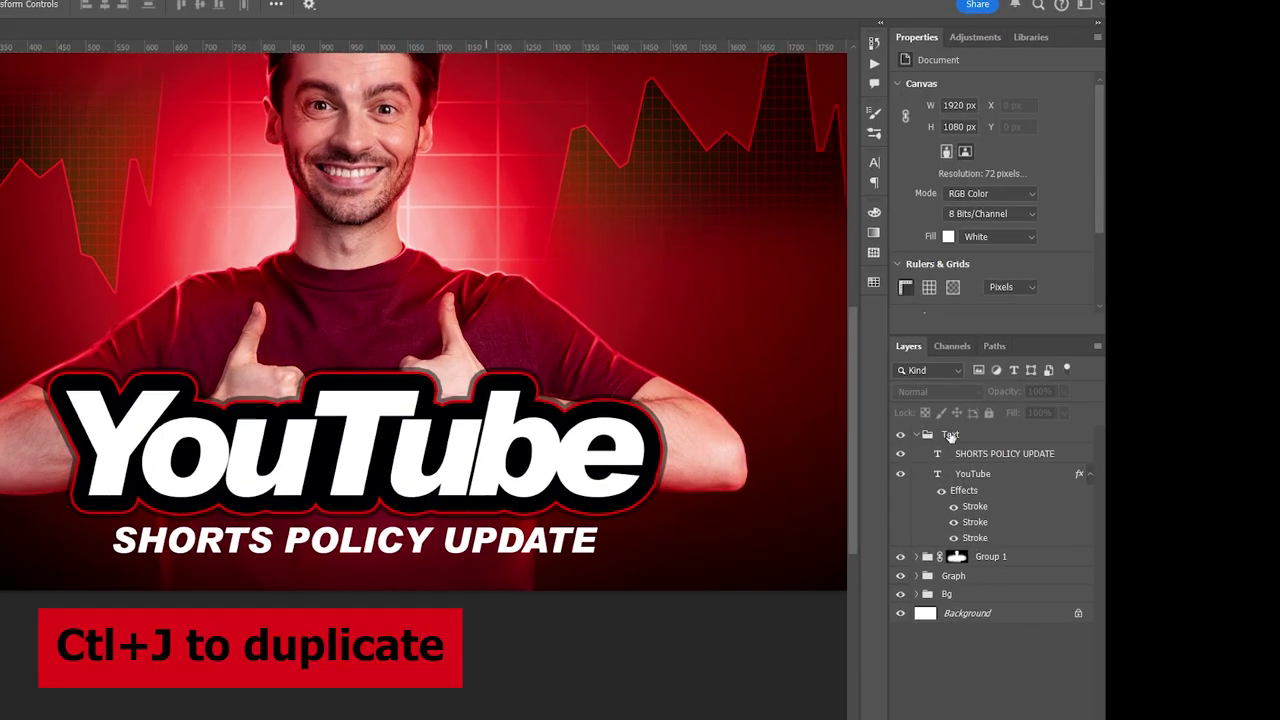
# Duplicate the subtitle layer and recolour the original copy pure red (ff0000)
pyautogui.click(1146, 479)
pyautogui.hotkey('ctrl', 'j')
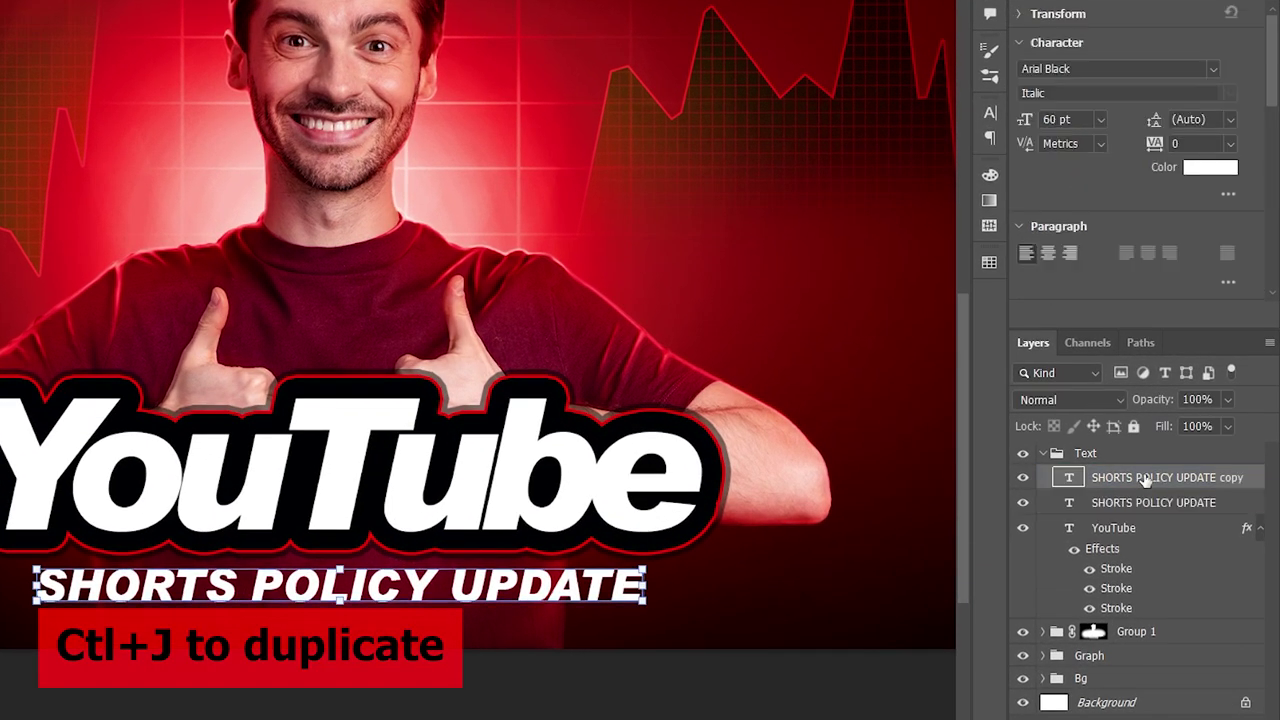
pyautogui.click(1075, 505)
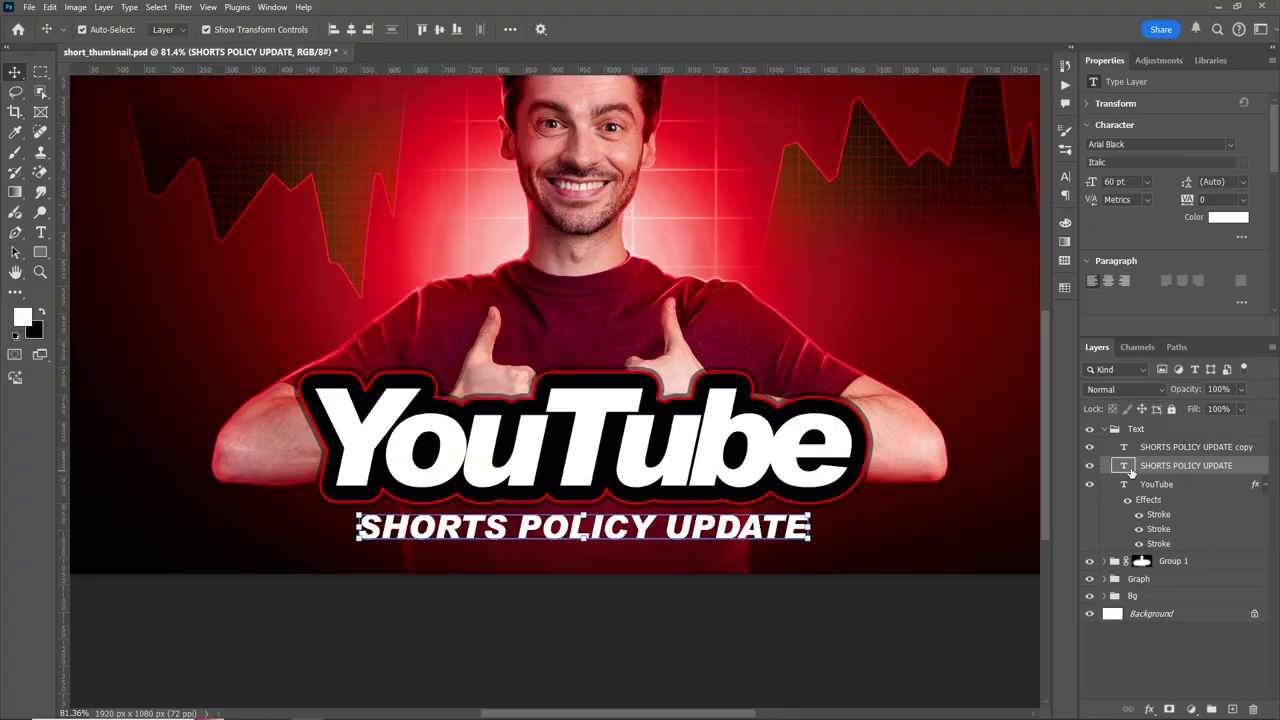
pyautogui.doubleClick(1123, 468)
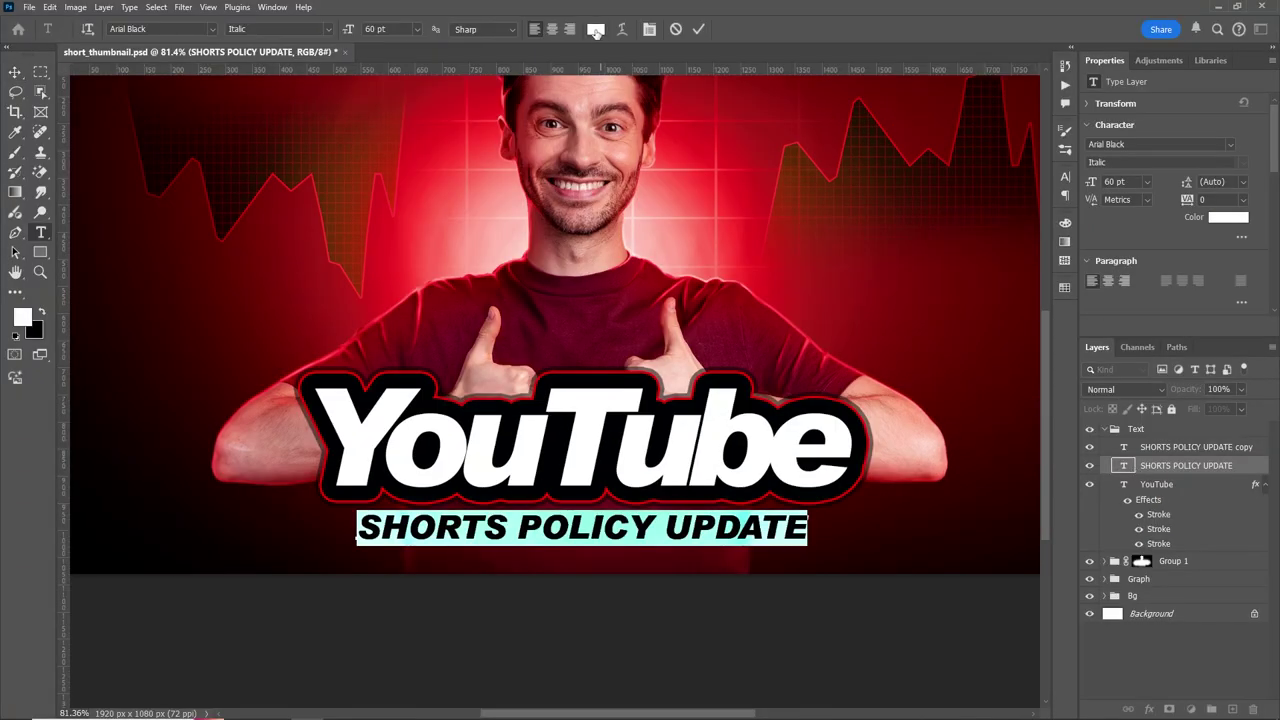
pyautogui.click(595, 29)
pyautogui.click(1095, 415)
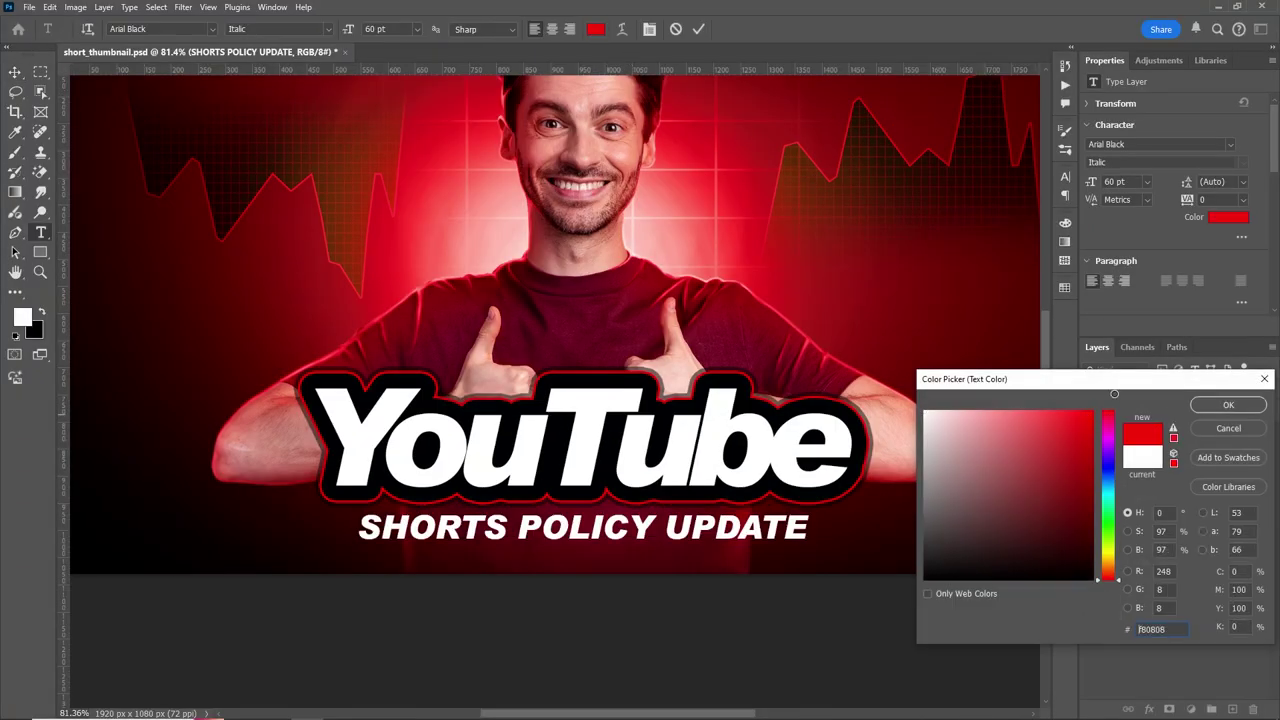
pyautogui.click(1228, 404)
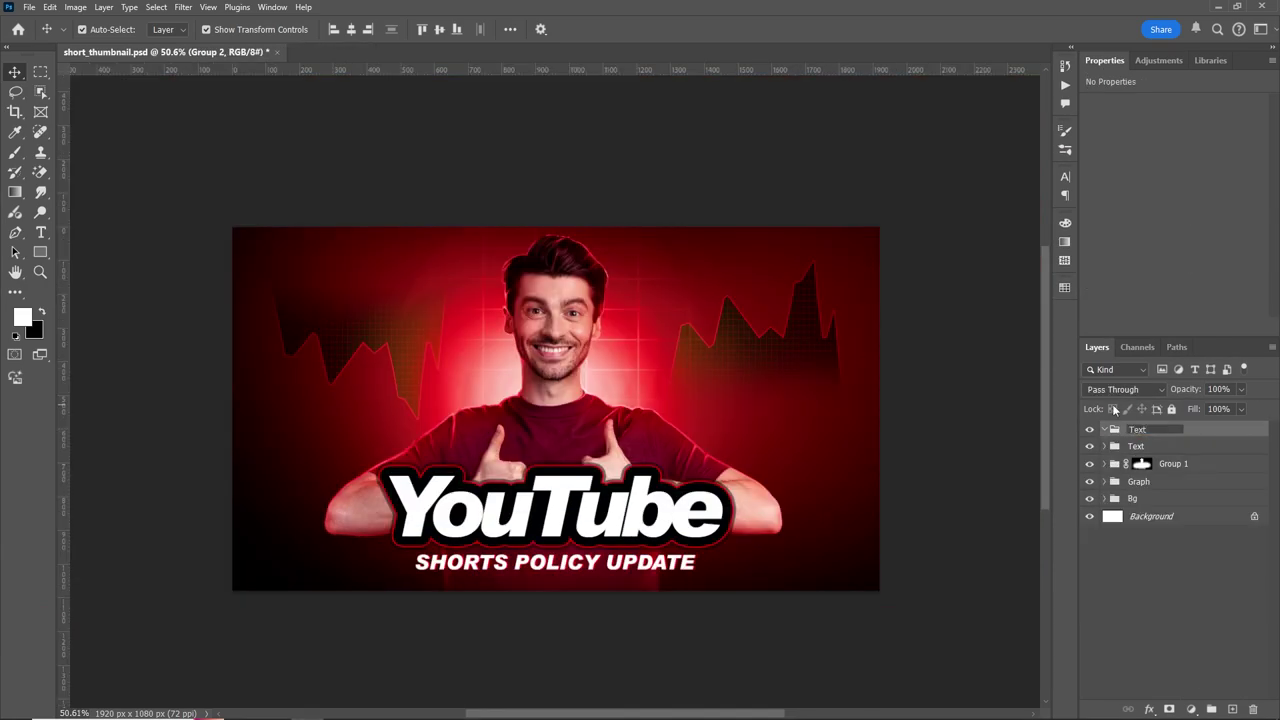
# In a new Text_01 group, add '60 Seconds' with the 60 at 300 pt, placed left of the man
pyautogui.moveTo(1204, 458); pyautogui.dragTo(1218, 435)
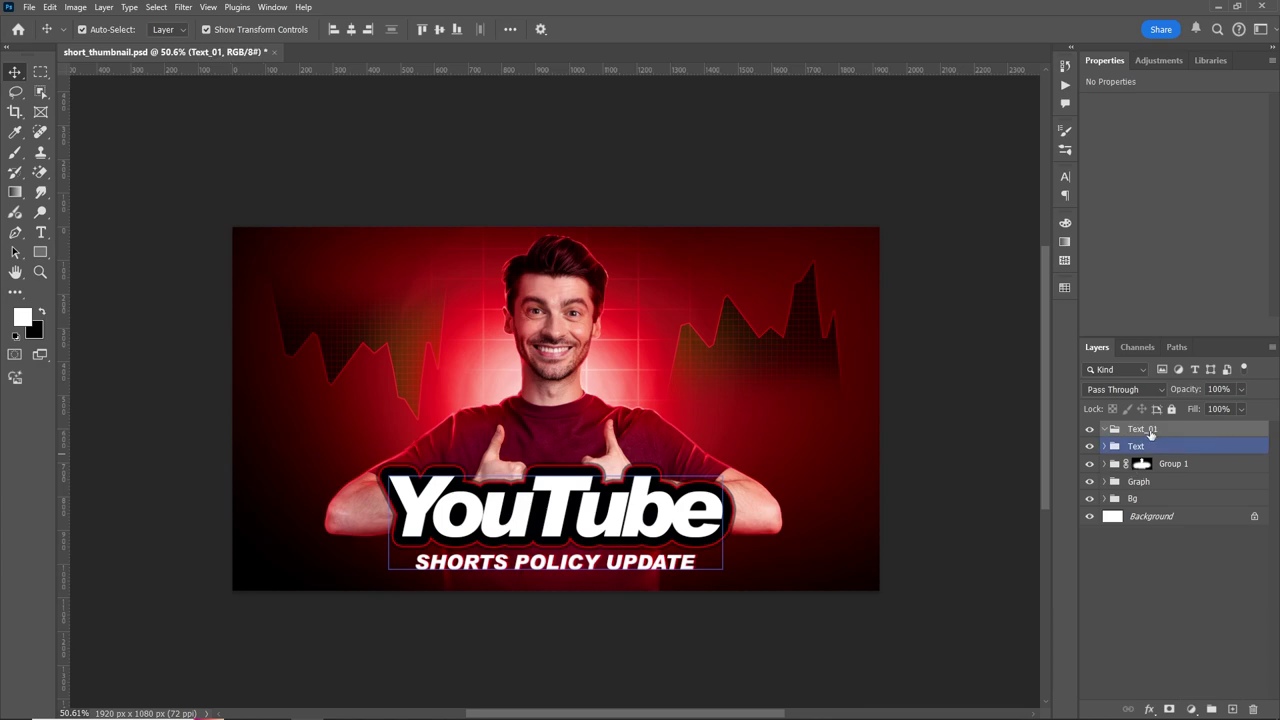
pyautogui.click(42, 236)
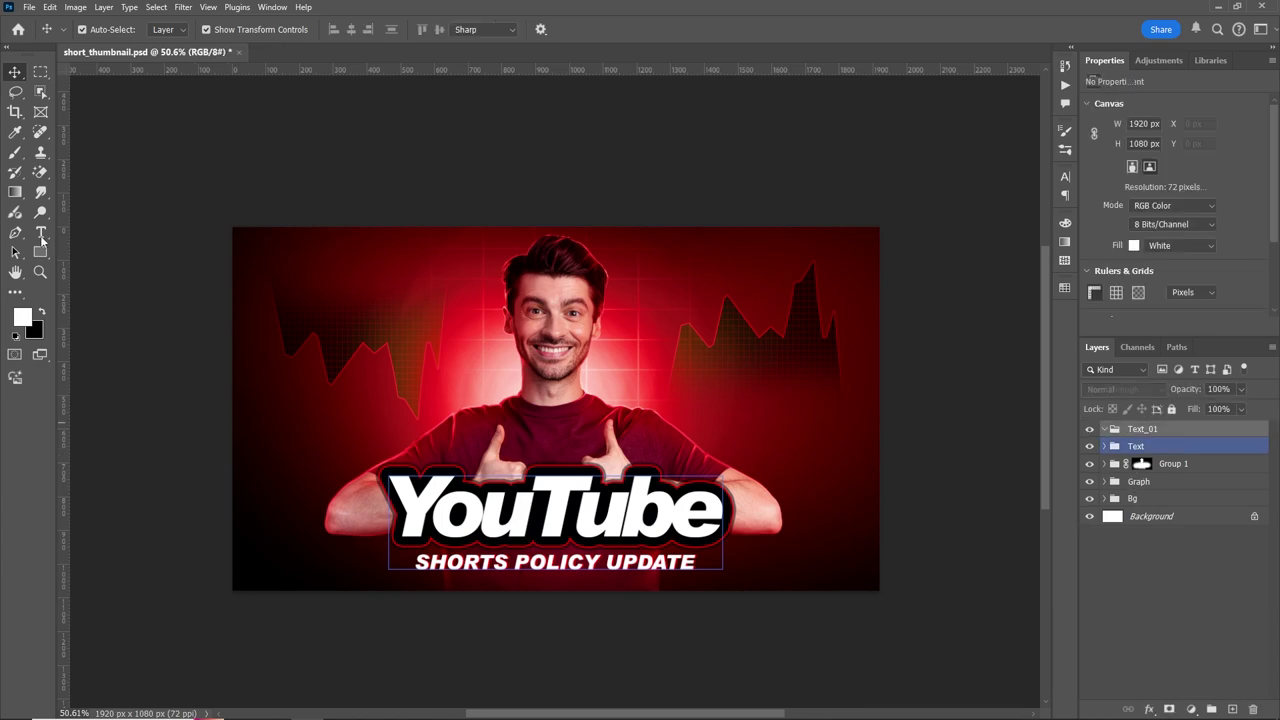
pyautogui.click(274, 383)
pyautogui.write('60 Seconds')
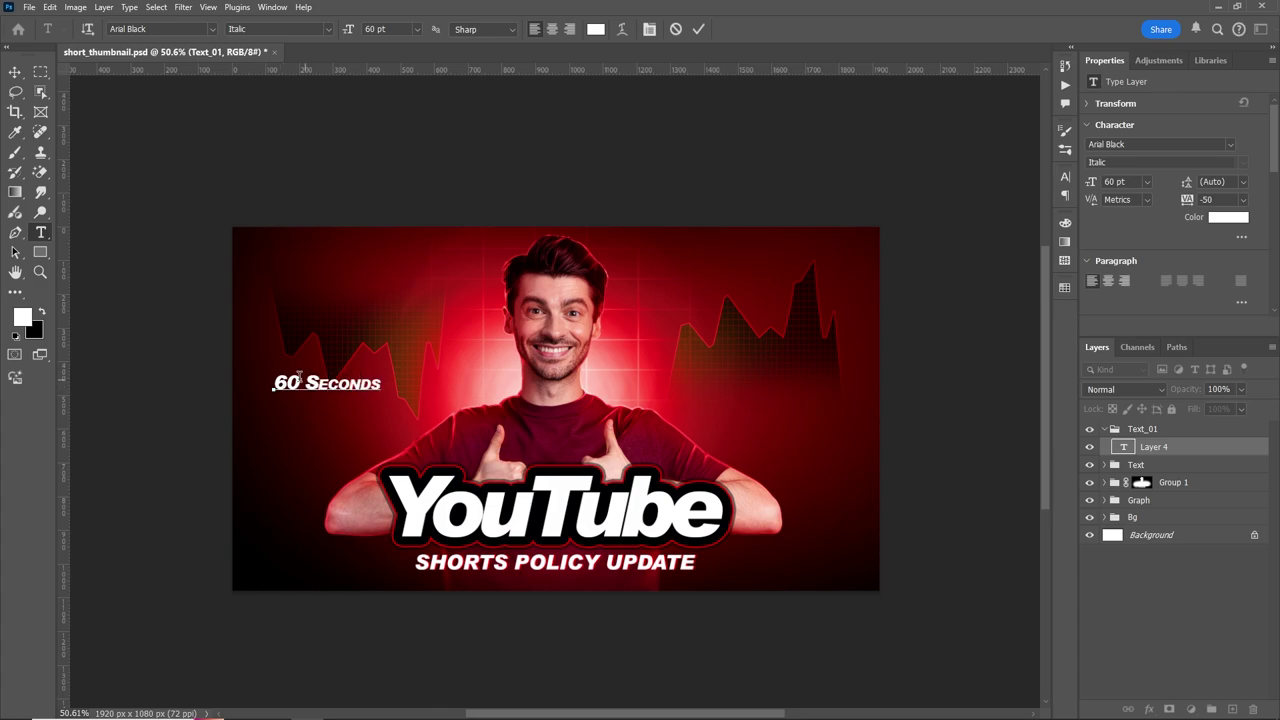
pyautogui.moveTo(298, 380); pyautogui.dragTo(268, 384)
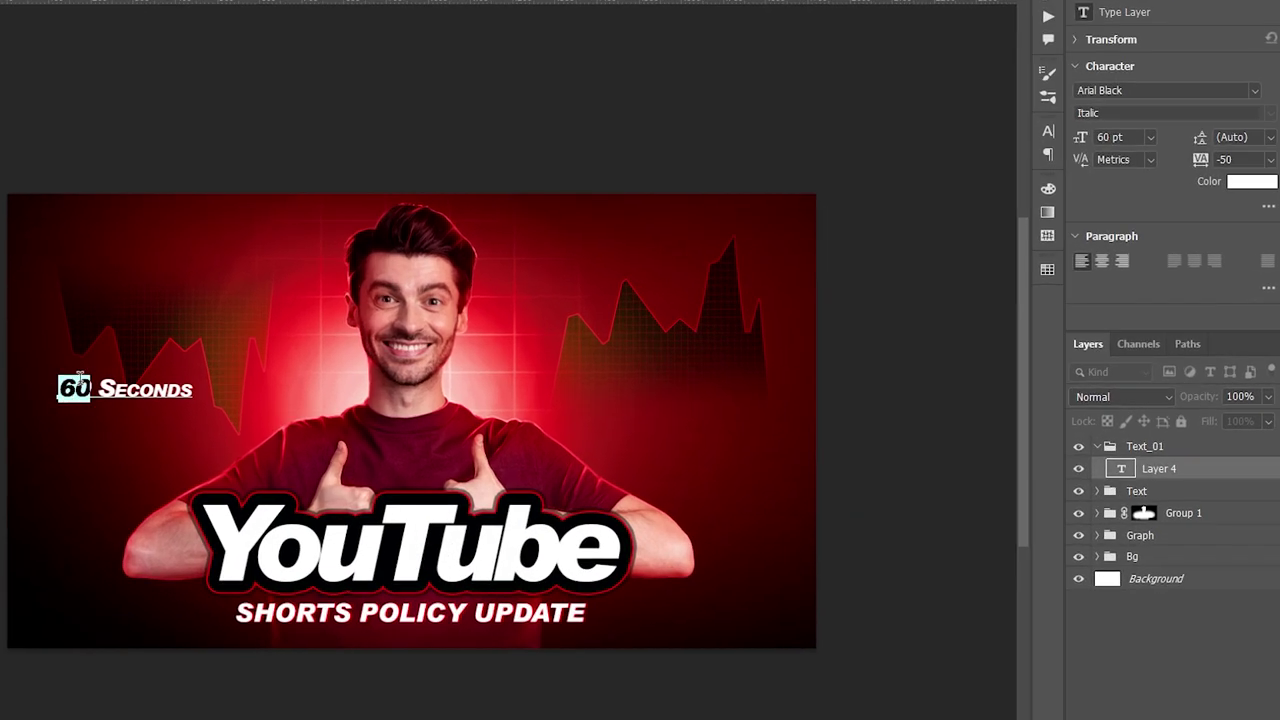
pyautogui.click(1150, 137)
pyautogui.click(1133, 398)
pyautogui.write('300')
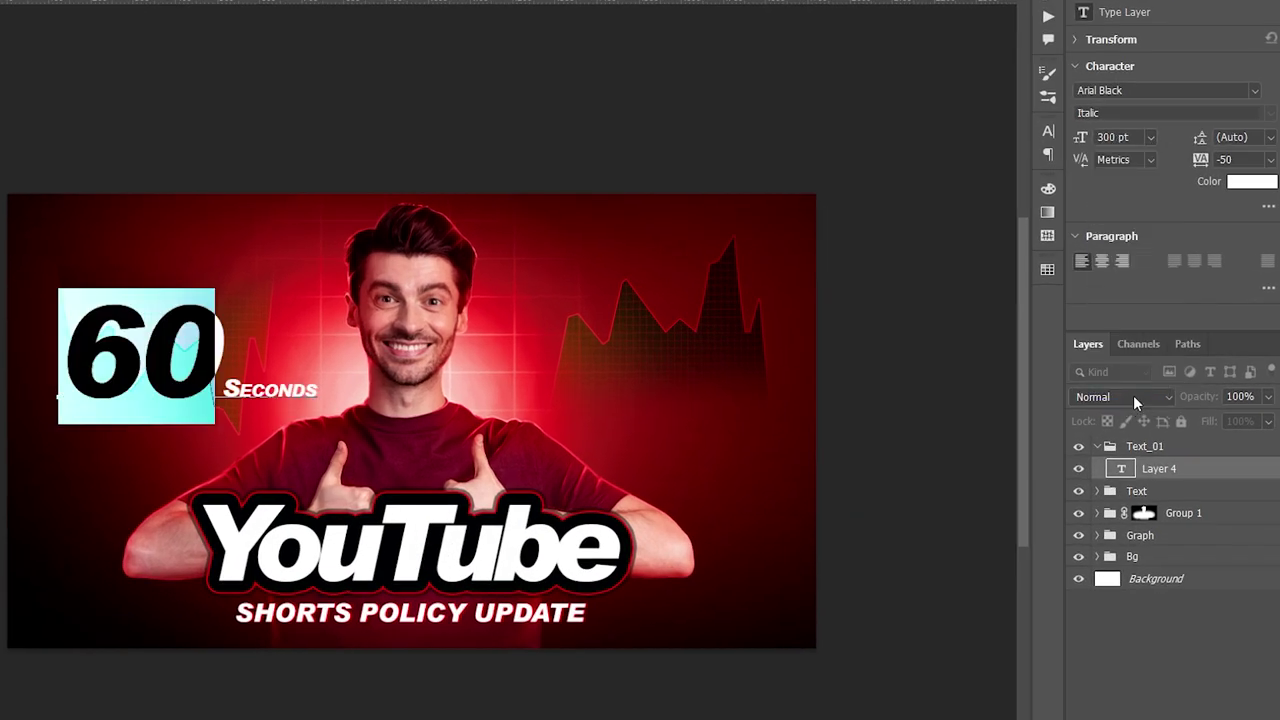
pyautogui.hotkey('ctrl', 'Return')
pyautogui.moveTo(166, 390)
pyautogui.mouseDown()
pyautogui.moveTo(130, 462)
pyautogui.moveTo(138, 446)
pyautogui.mouseUp()
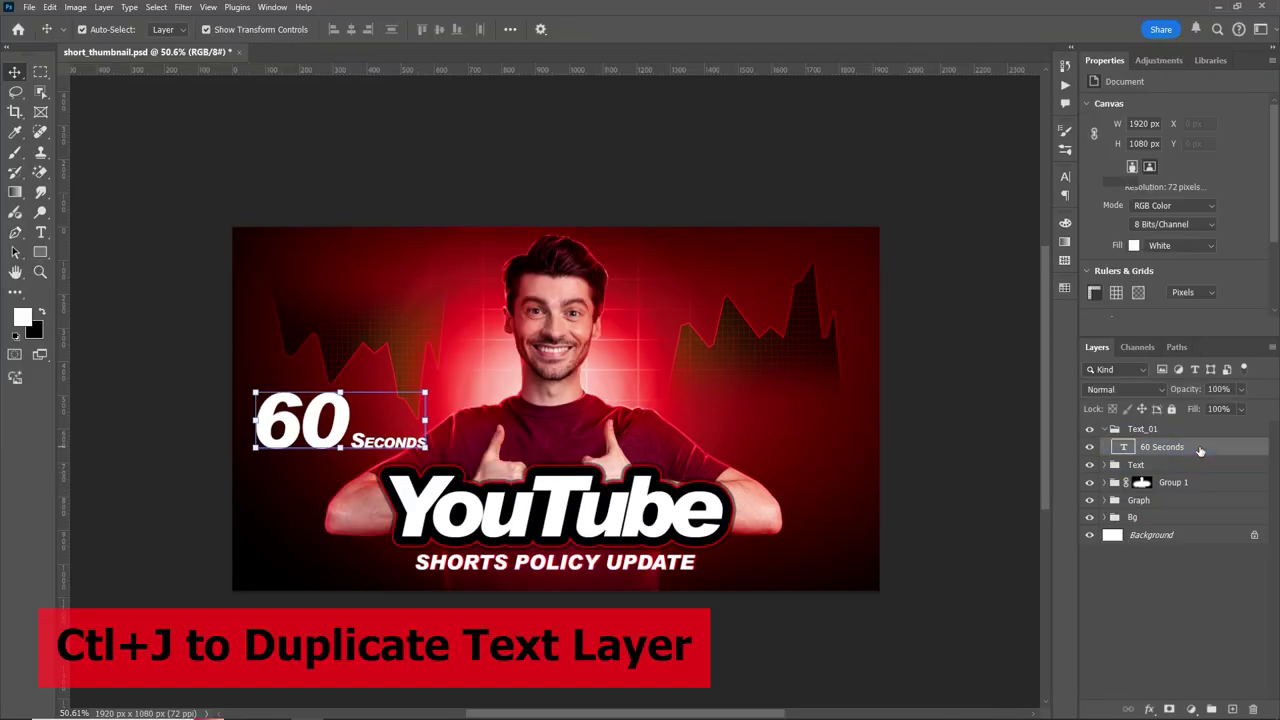
# Duplicate the text to the right of the man and change it to '03 Minutes'
pyautogui.hotkey('ctrl', 'j')
pyautogui.moveTo(359, 428)
pyautogui.mouseDown()
pyautogui.moveTo(740, 408)
pyautogui.moveTo(857, 420)
pyautogui.mouseUp()
pyautogui.doubleClick(752, 408)
pyautogui.write('03 minute')
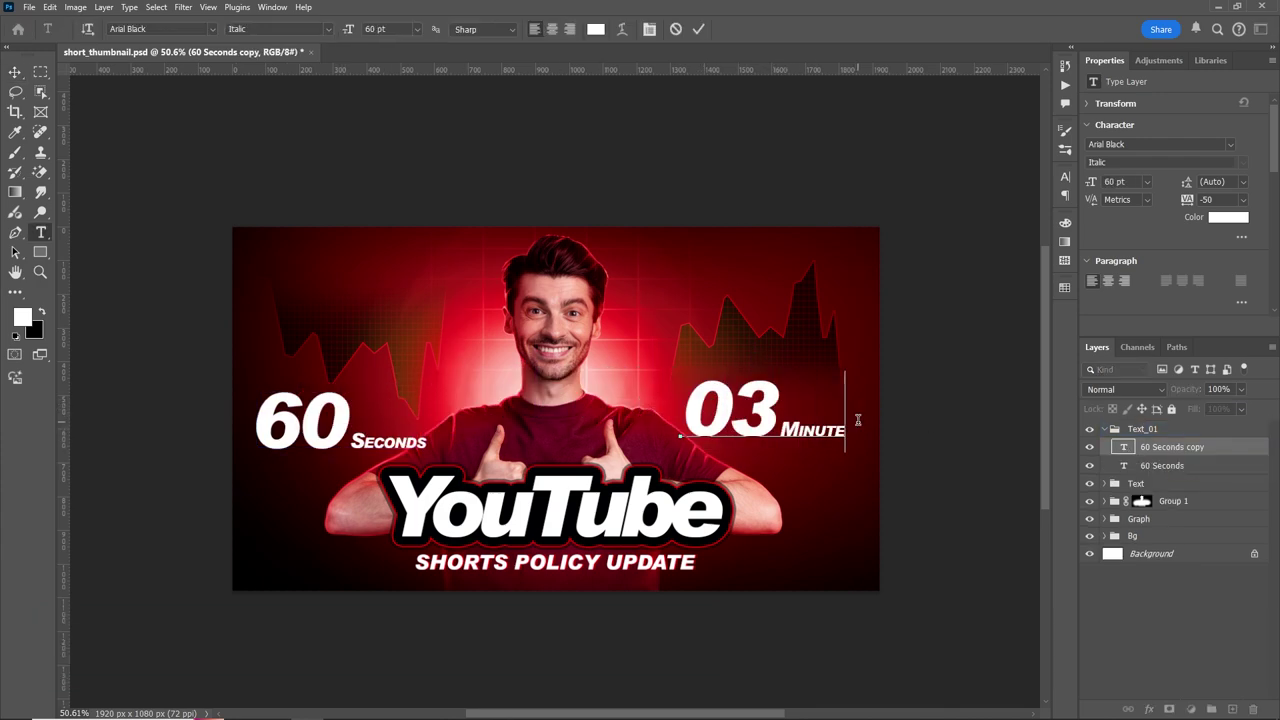
pyautogui.write('s')
pyautogui.hotkey('ctrl', 'Return')
pyautogui.press('z')
pyautogui.moveTo(391, 450); pyautogui.dragTo(450, 450)
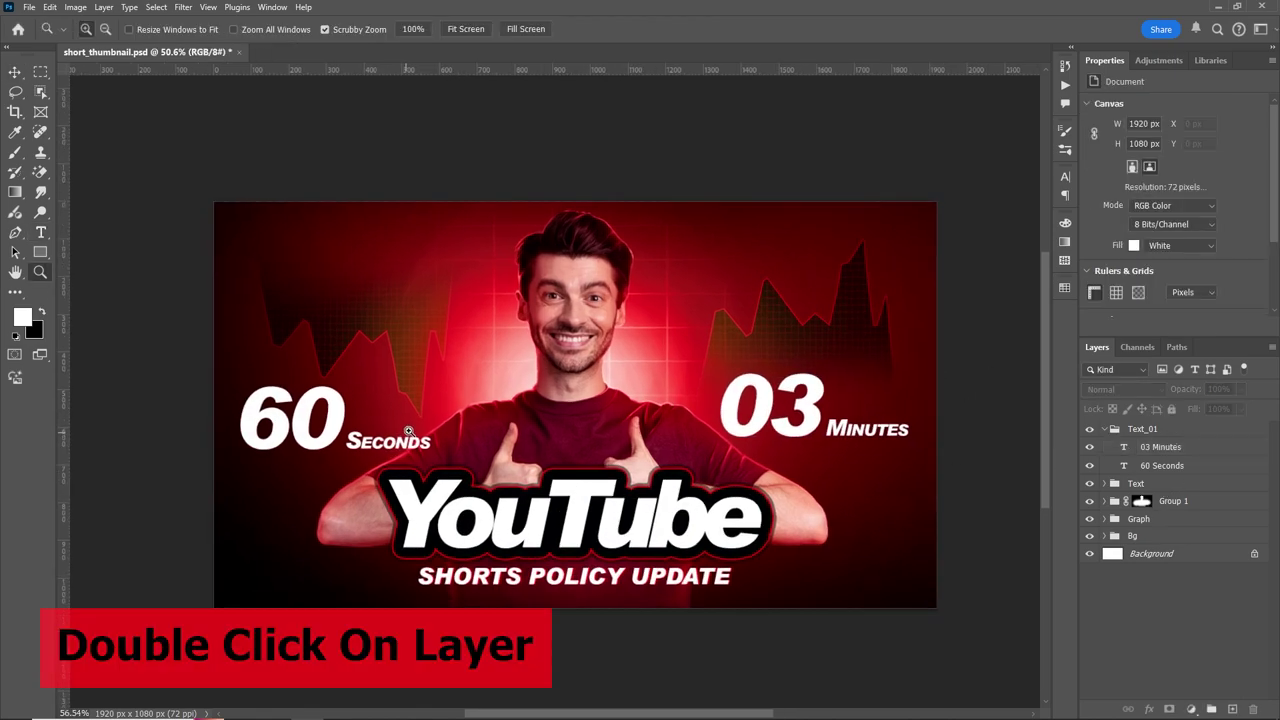
pyautogui.press('v')
pyautogui.click(1235, 466)
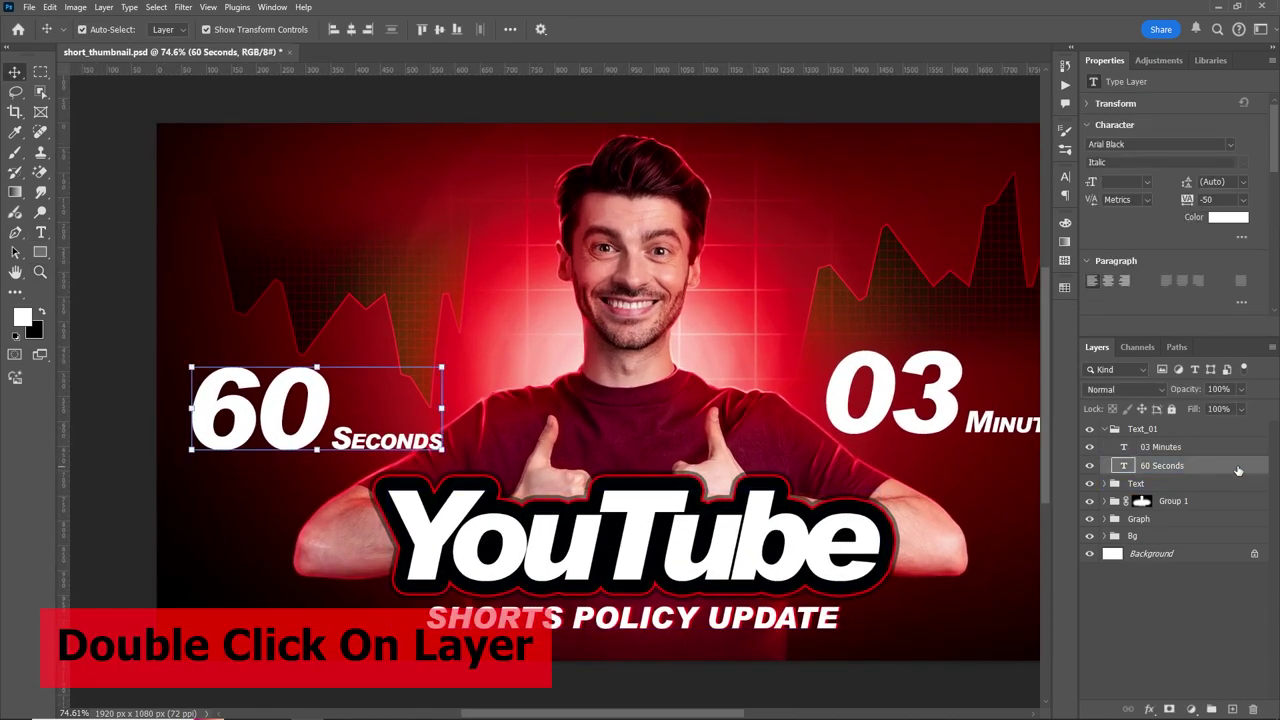
pyautogui.doubleClick(1238, 466)
# Enable a drop shadow on the 60 Seconds text and adjust its distance
pyautogui.click(621, 475)
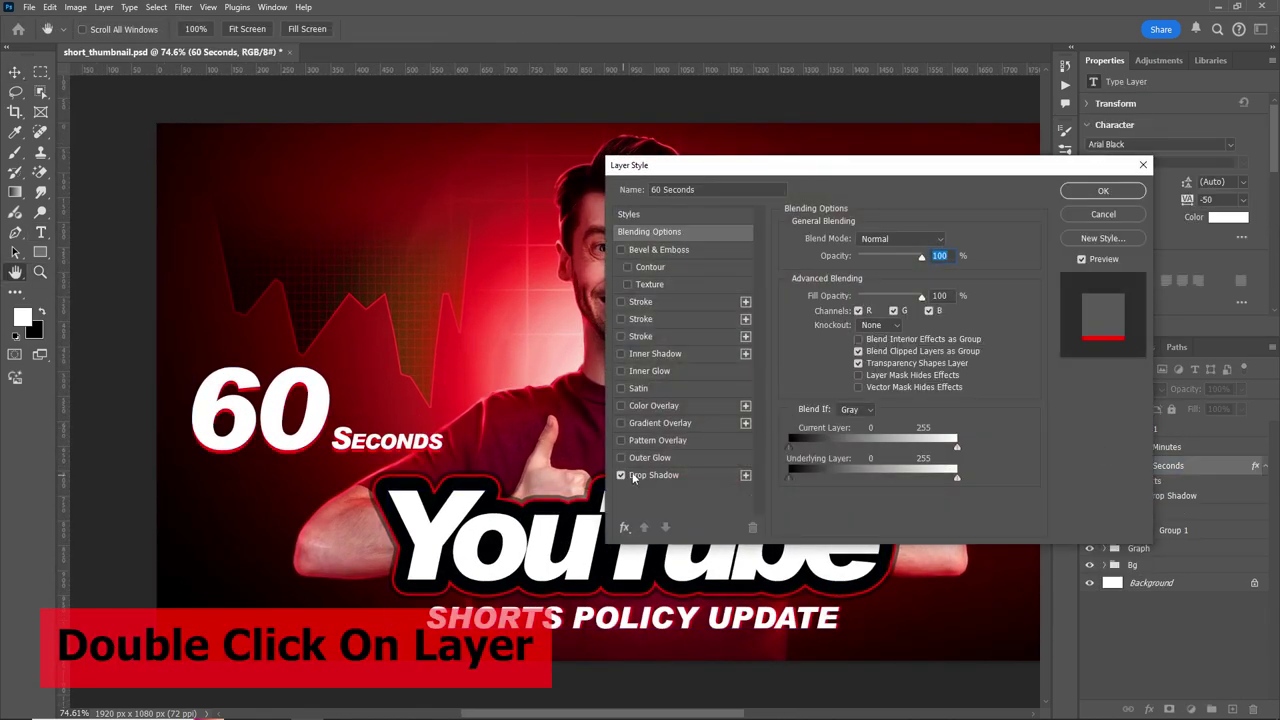
pyautogui.click(685, 474)
pyautogui.click(922, 304)
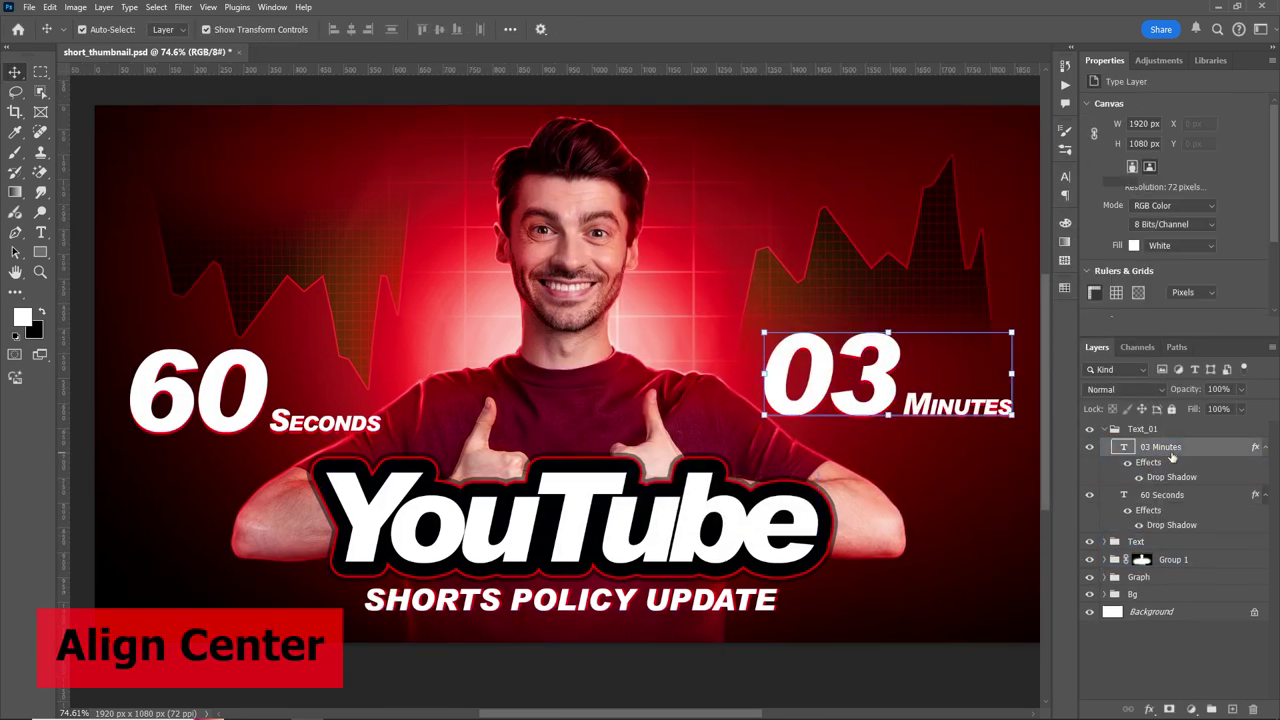
# Align 60 Seconds and 03 Minutes by their vertical centres, then deselect them
pyautogui.keyDown('shift'); pyautogui.click(1162, 495); pyautogui.keyUp('shift')
pyautogui.click(440, 30)
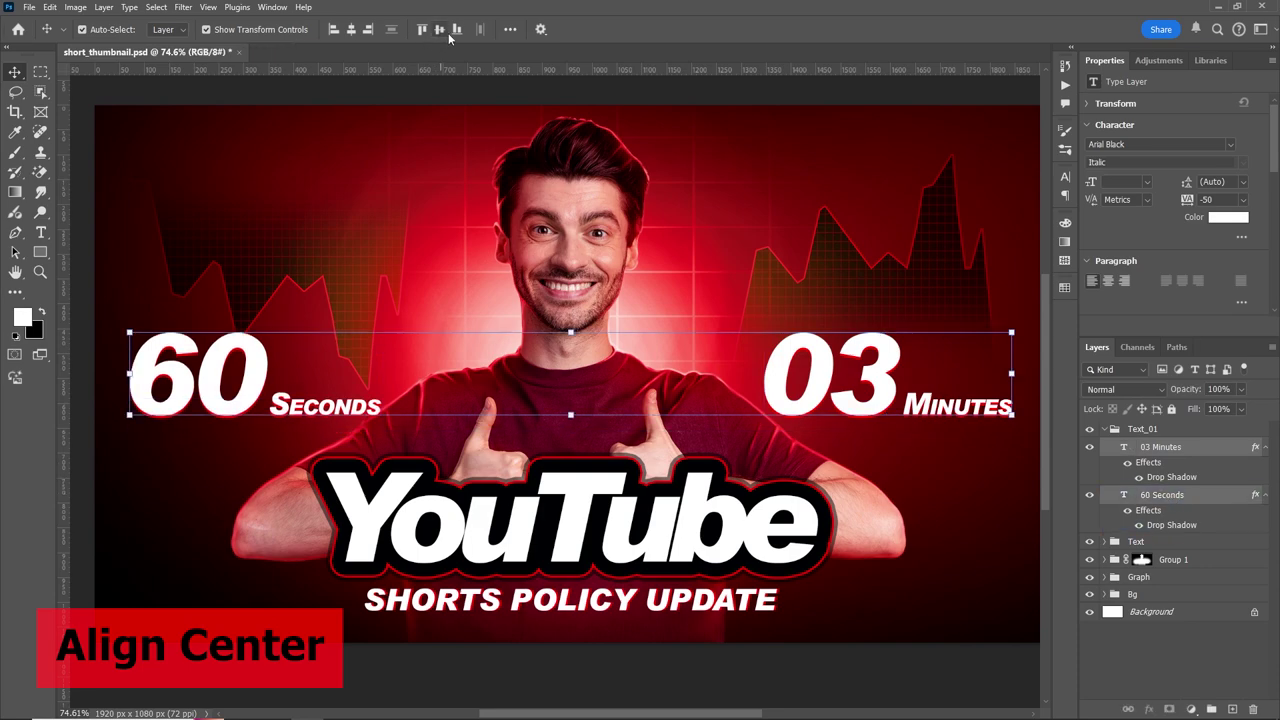
pyautogui.click(1150, 645)
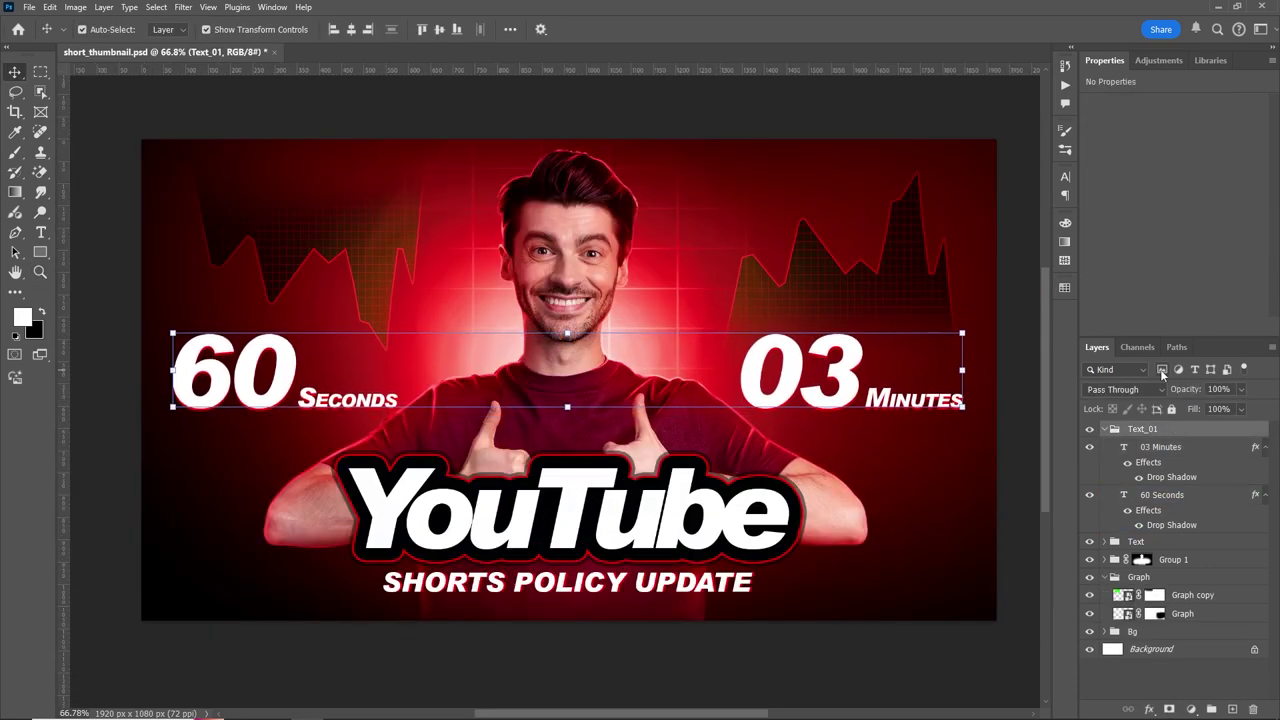
pyautogui.click(1000, 571)
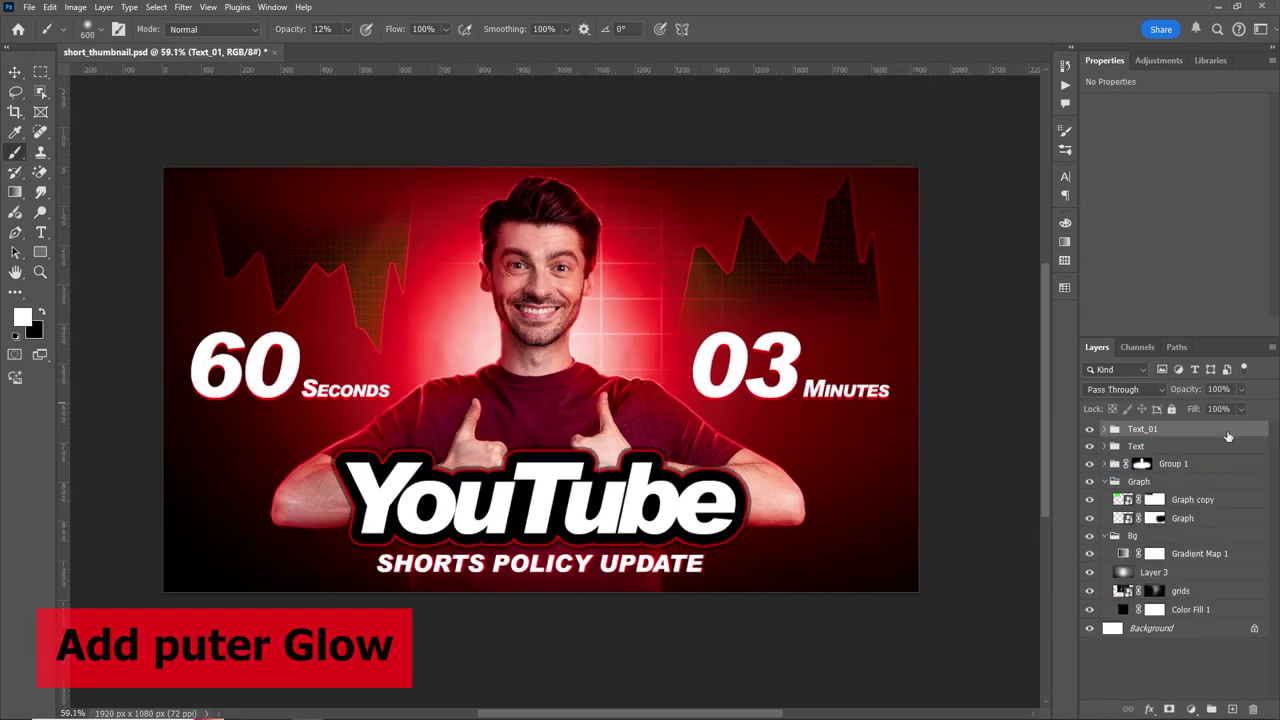
# Give the Text_01 group an outer glow at 71% opacity and 139 px size
pyautogui.doubleClick(1230, 437)
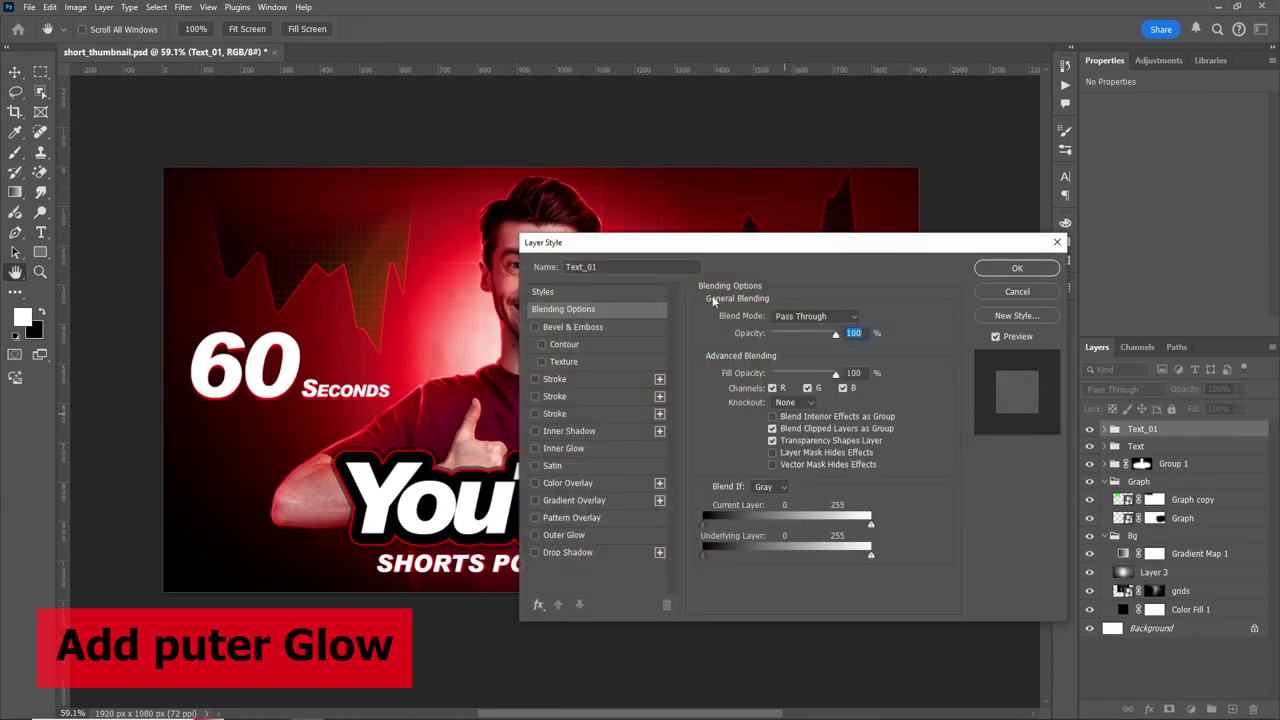
pyautogui.click(535, 535)
pyautogui.click(564, 535)
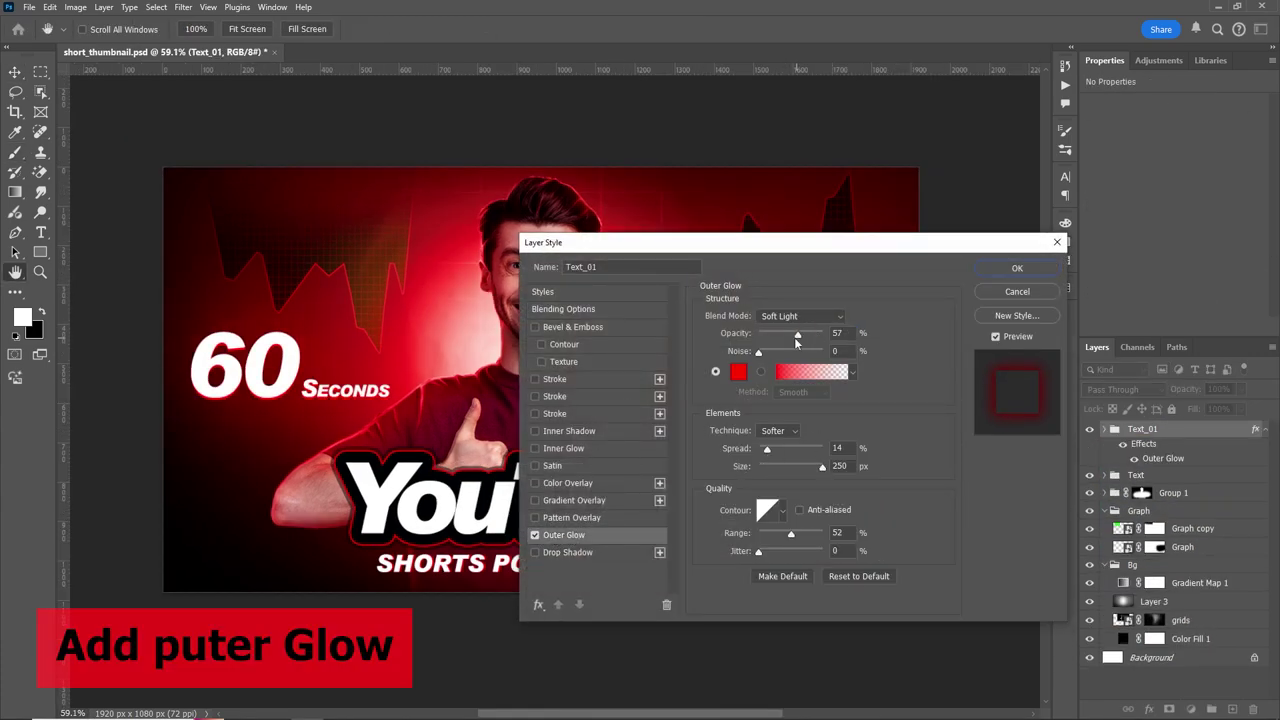
pyautogui.moveTo(796, 338); pyautogui.dragTo(811, 335)
pyautogui.moveTo(811, 472); pyautogui.dragTo(797, 474)
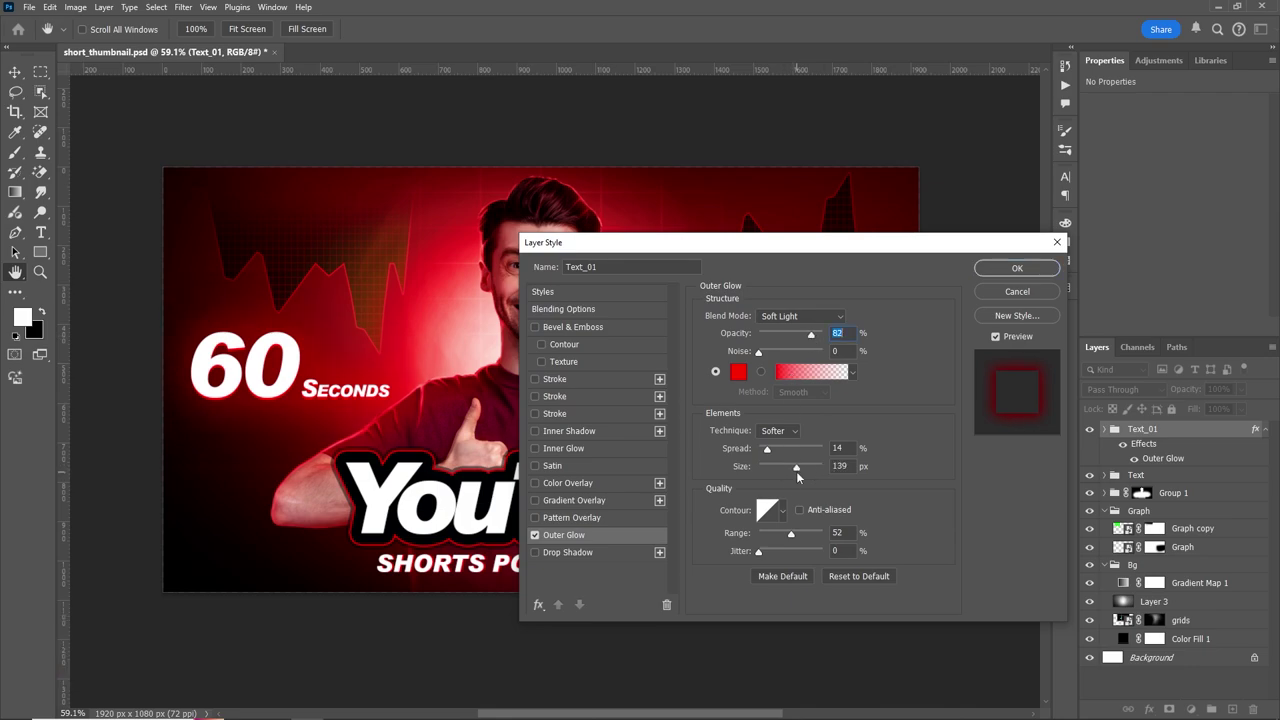
pyautogui.moveTo(811, 333); pyautogui.dragTo(803, 333)
pyautogui.click(1005, 275)
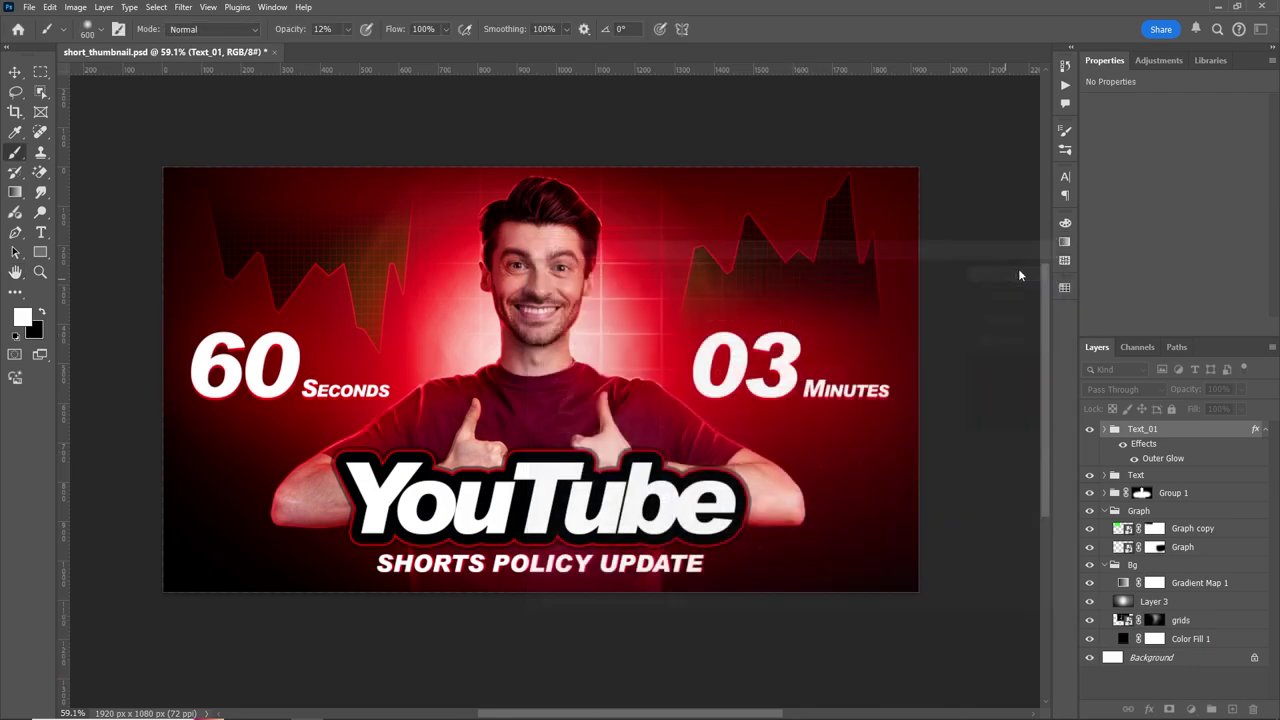
# Add a lower-opacity outer glow to the YouTube text layer
pyautogui.click(1117, 476)
pyautogui.click(1105, 475)
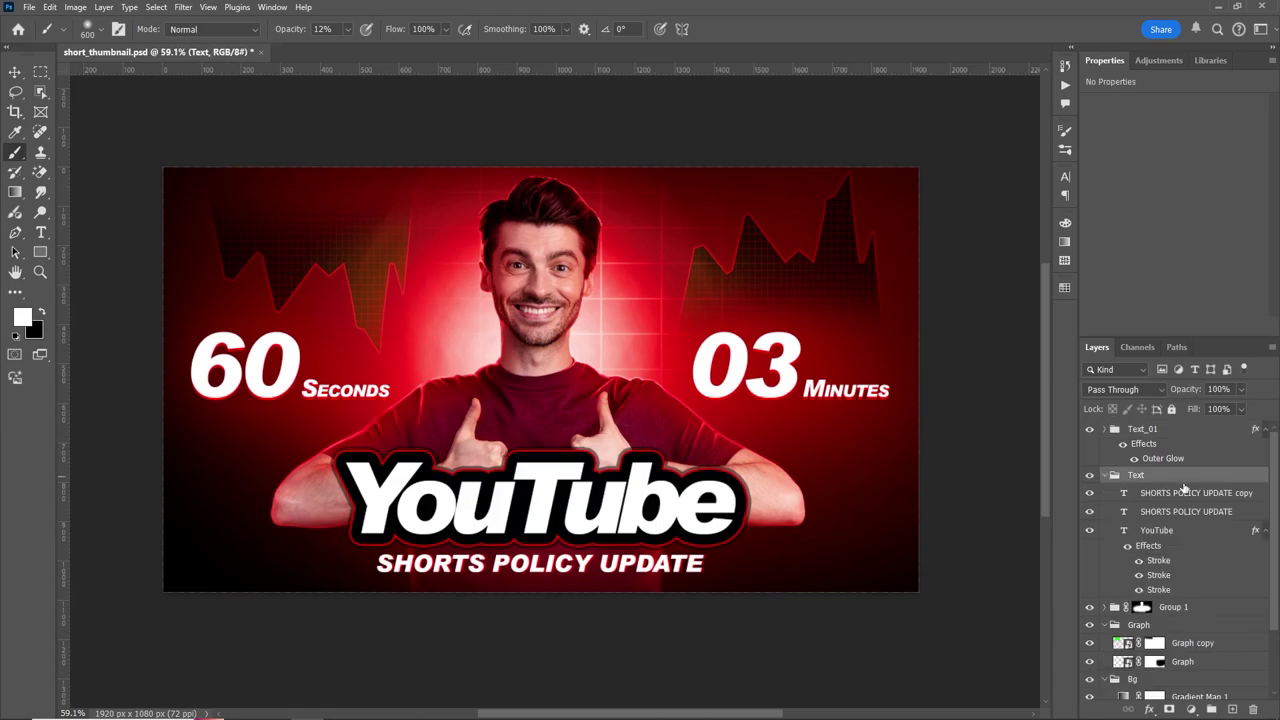
pyautogui.doubleClick(1210, 535)
pyautogui.click(535, 535)
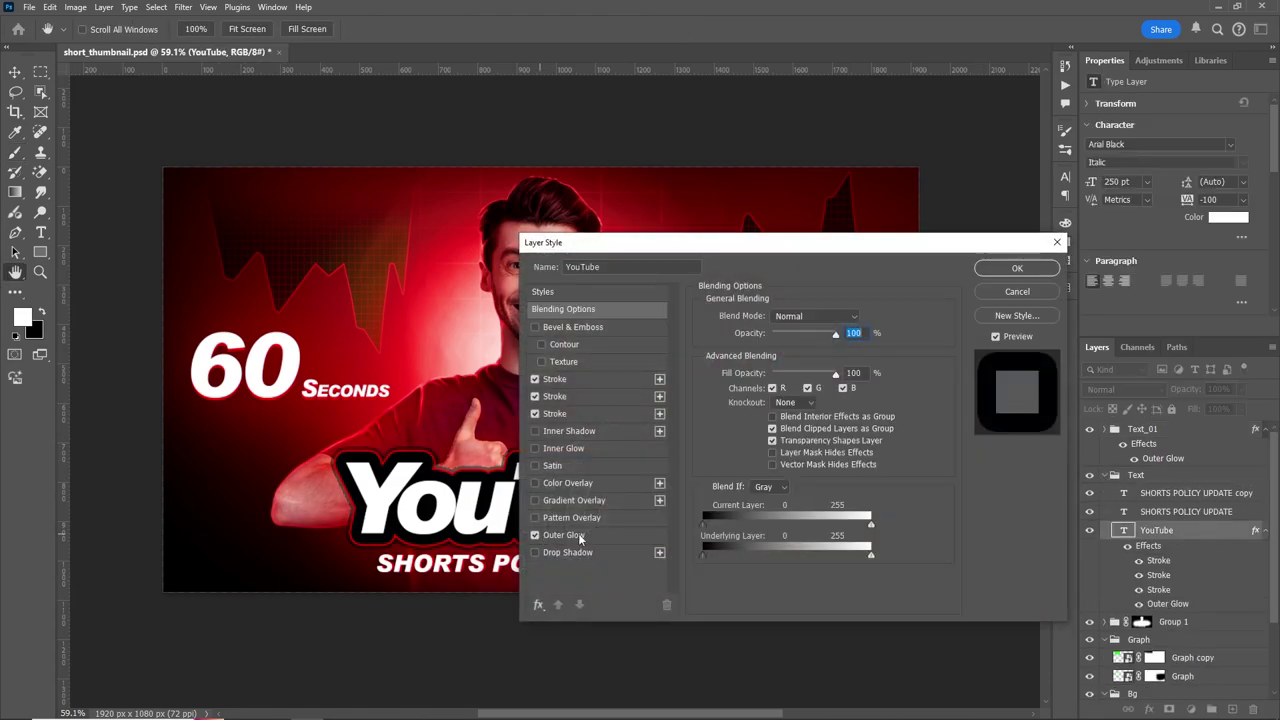
pyautogui.moveTo(700, 242); pyautogui.dragTo(918, 112)
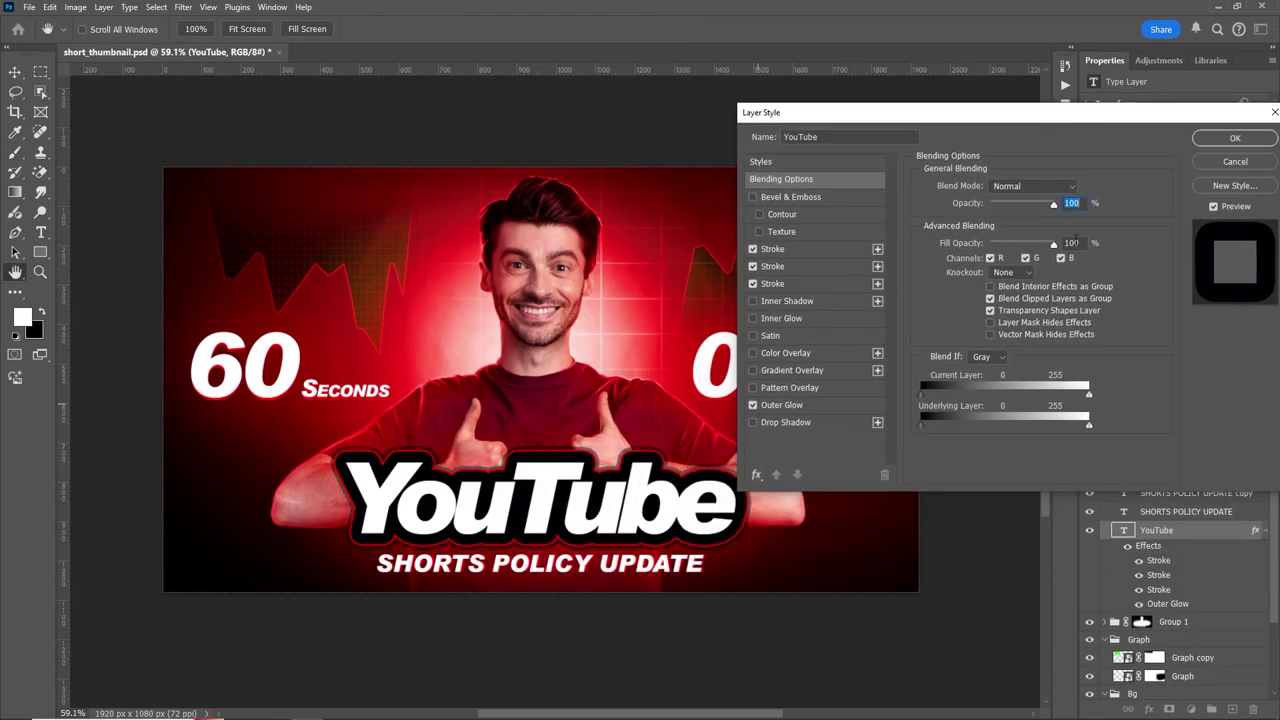
pyautogui.click(828, 405)
pyautogui.moveTo(1031, 205); pyautogui.dragTo(1014, 207)
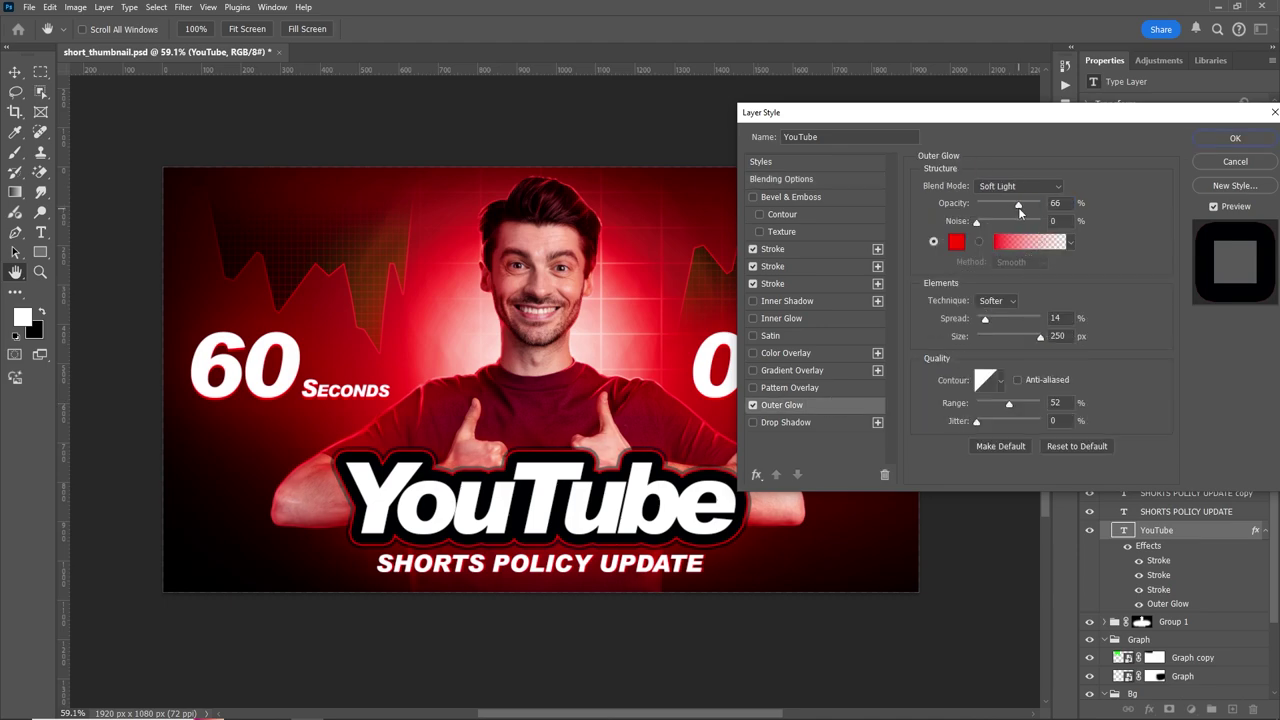
pyautogui.click(1235, 138)
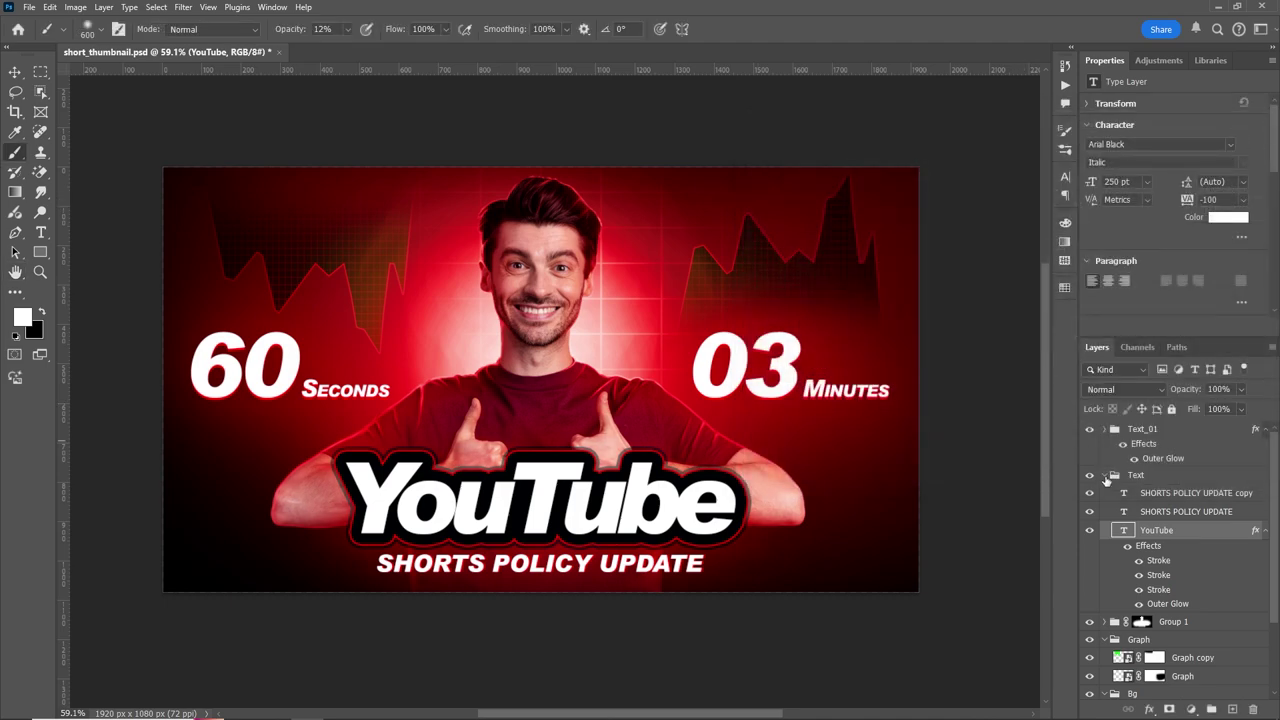
# Toggle the YouTube text and its glow to compare, then drag in the Youtube-Shorts image
pyautogui.click(1090, 530)
pyautogui.click(1090, 531)
pyautogui.click(1138, 604)
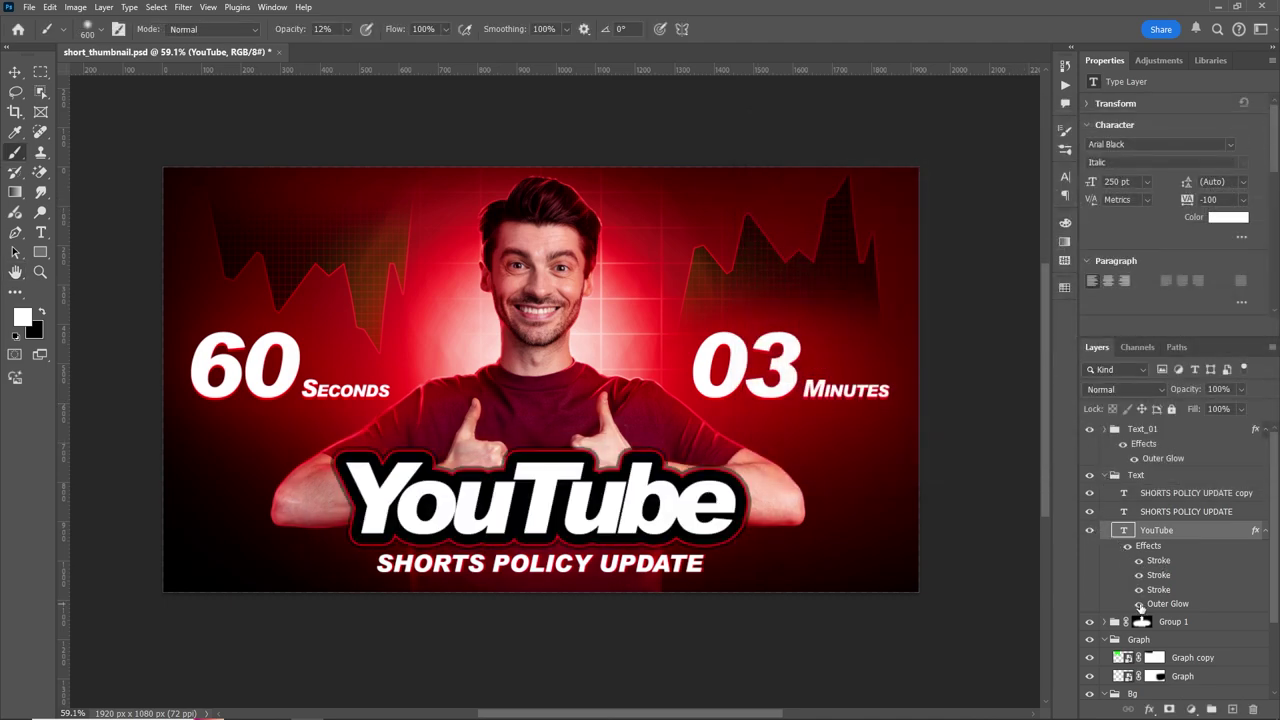
pyautogui.click(1138, 604)
pyautogui.moveTo(659, 165)
pyautogui.mouseDown()
pyautogui.moveTo(601, 299)
pyautogui.moveTo(790, 465)
pyautogui.mouseUp()
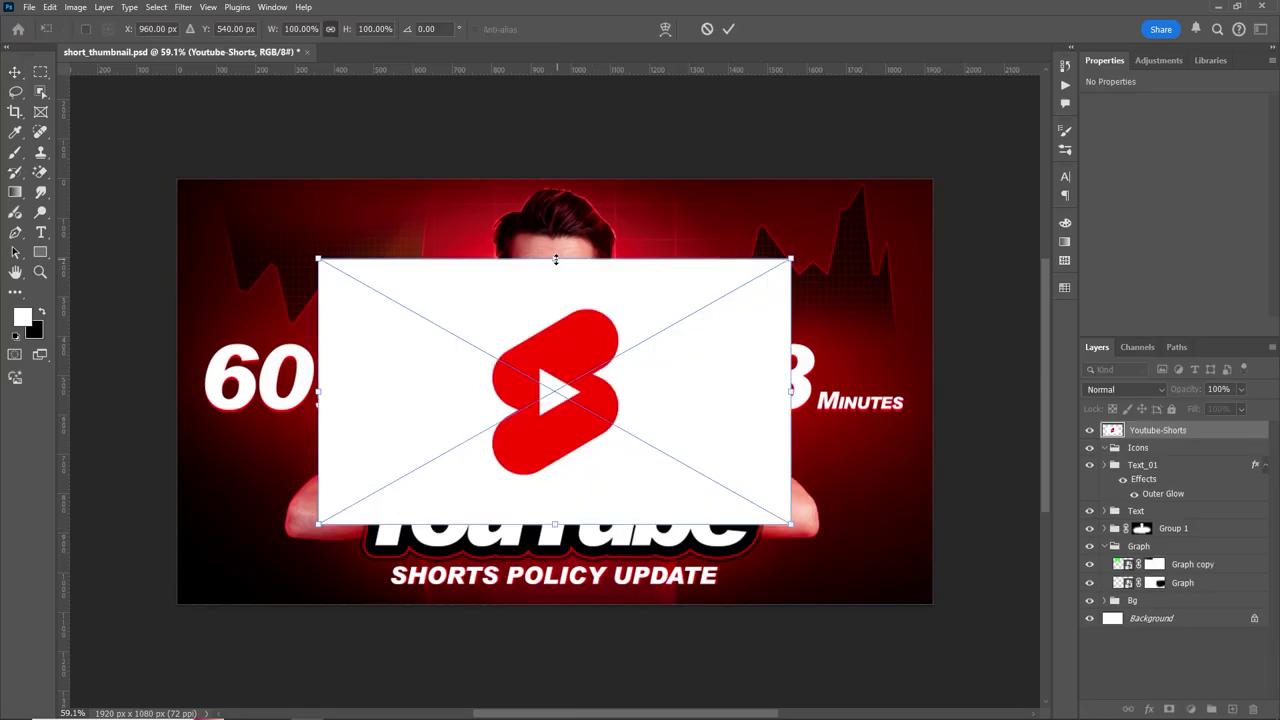
# Place the Shorts logo, erase its white background, and convert it back to a Smart Object
pyautogui.moveTo(555, 260); pyautogui.dragTo(555, 273)
pyautogui.press('Return')
pyautogui.rightClick(1216, 437)
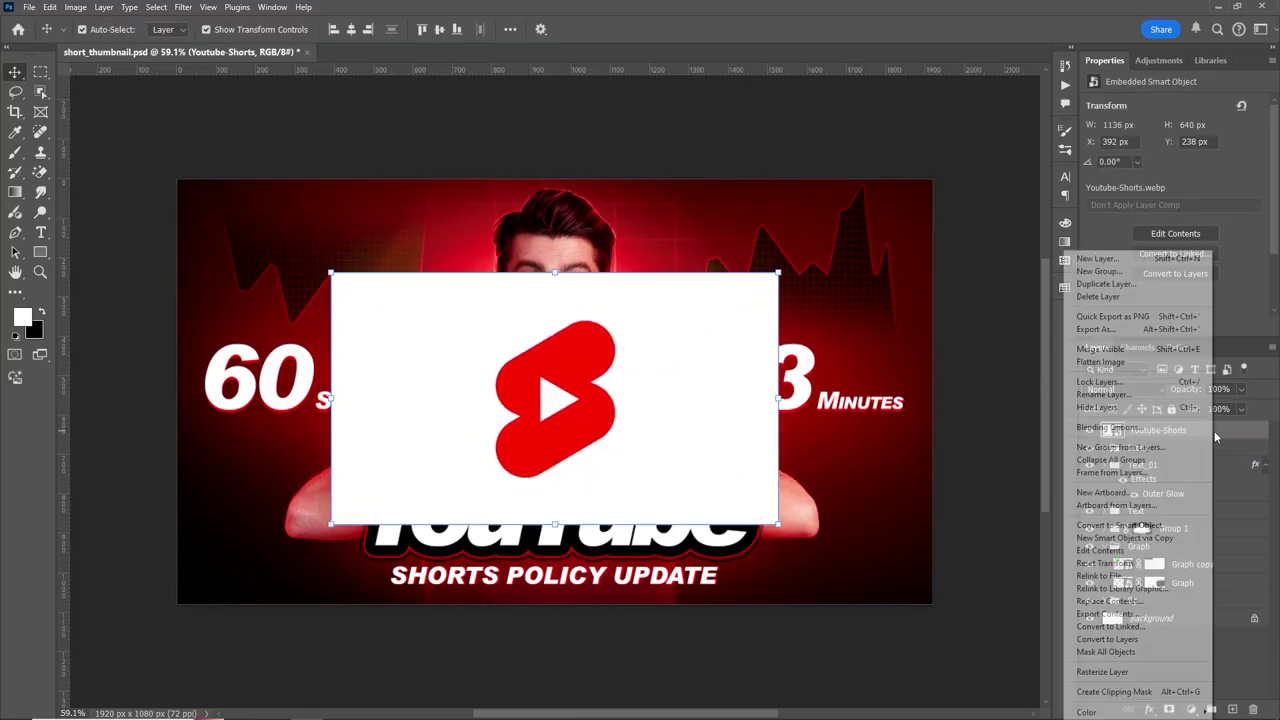
pyautogui.click(1102, 671)
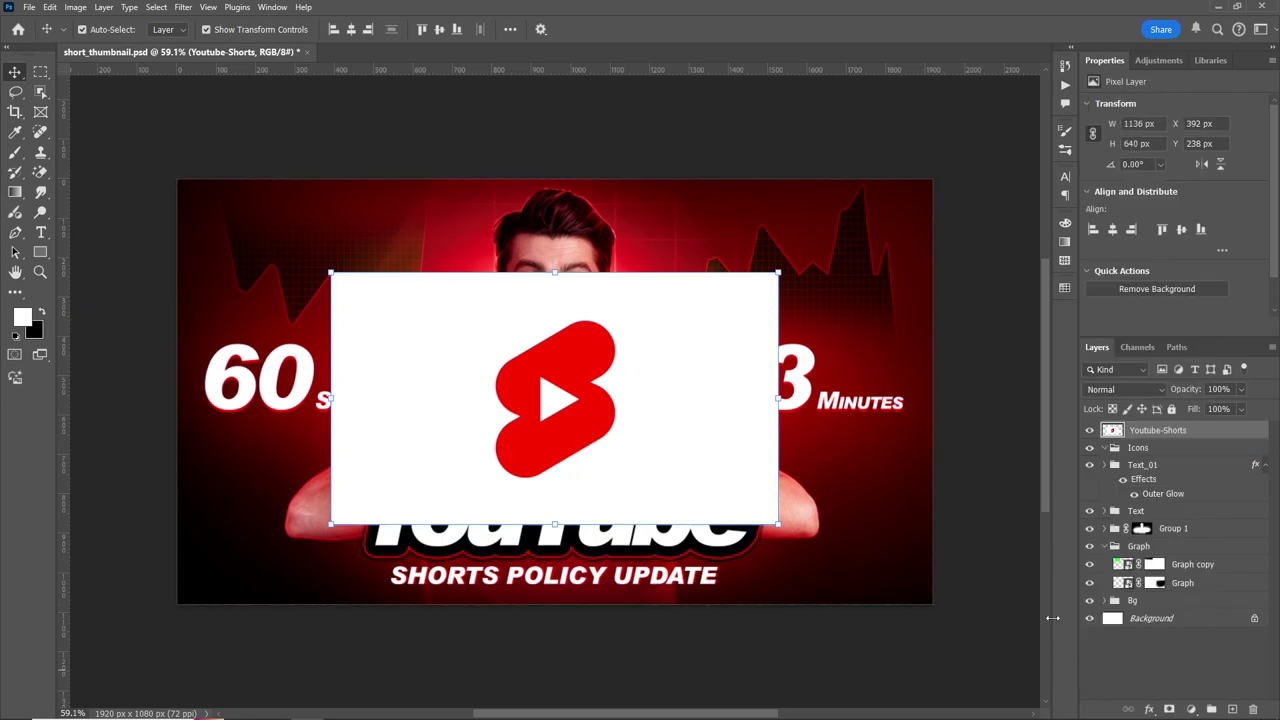
pyautogui.click(42, 174)
pyautogui.click(691, 328)
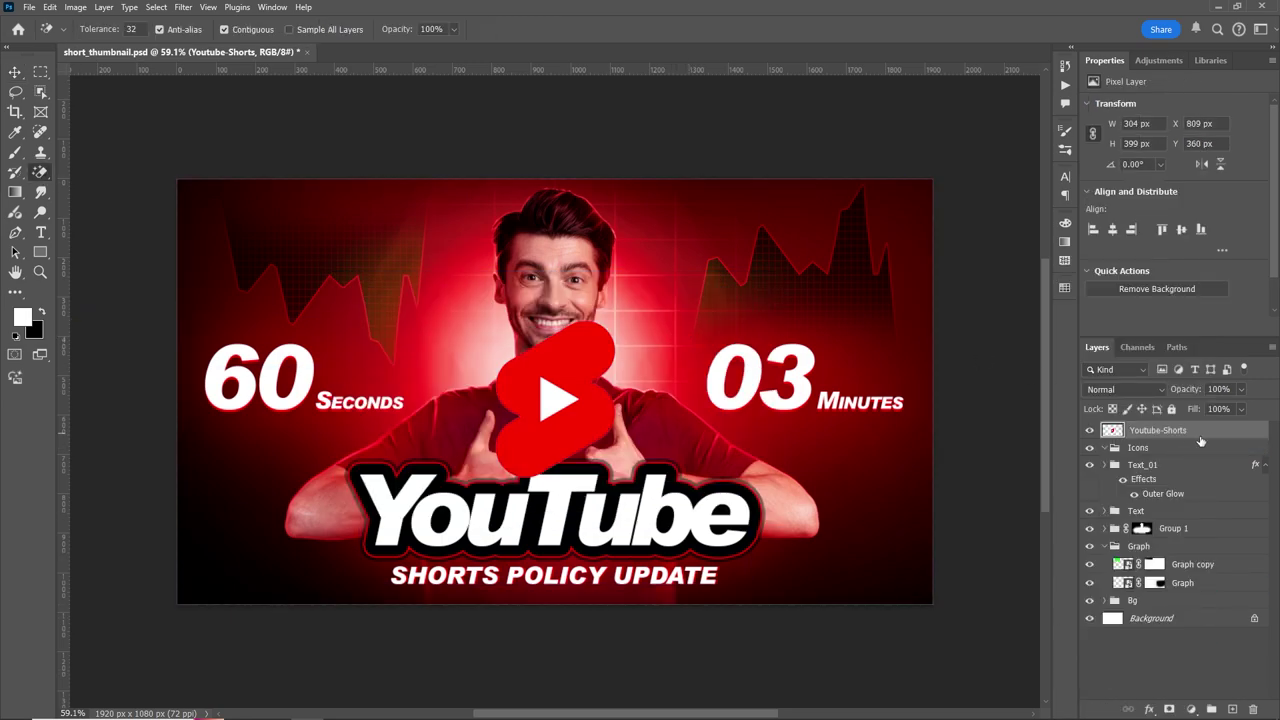
pyautogui.rightClick(1216, 432)
pyautogui.click(1200, 352)
# Scale the Shorts logo to the bottom-right, move it into Icons, apply Path Blur, and place the play icon
pyautogui.press('v')
pyautogui.moveTo(577, 401)
pyautogui.mouseDown()
pyautogui.moveTo(902, 526)
pyautogui.moveTo(882, 533)
pyautogui.moveTo(958, 518)
pyautogui.mouseUp()
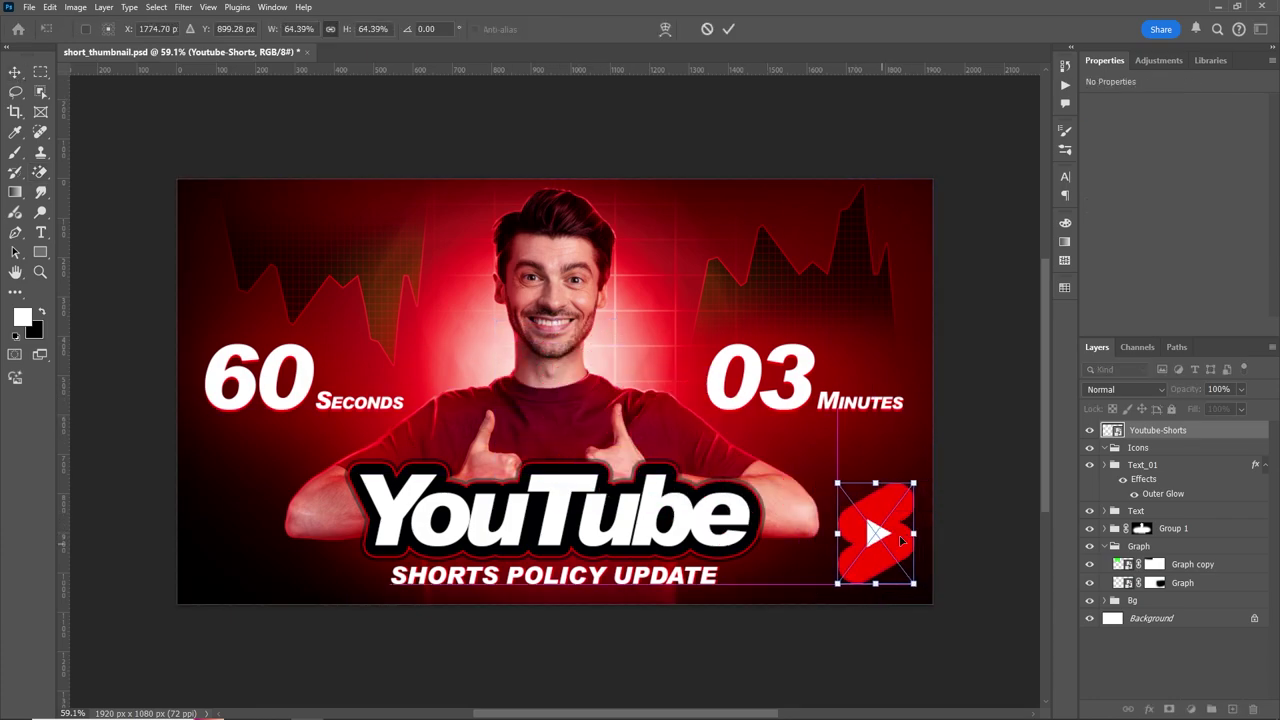
pyautogui.click(728, 29)
pyautogui.moveTo(1160, 430); pyautogui.dragTo(1140, 448)
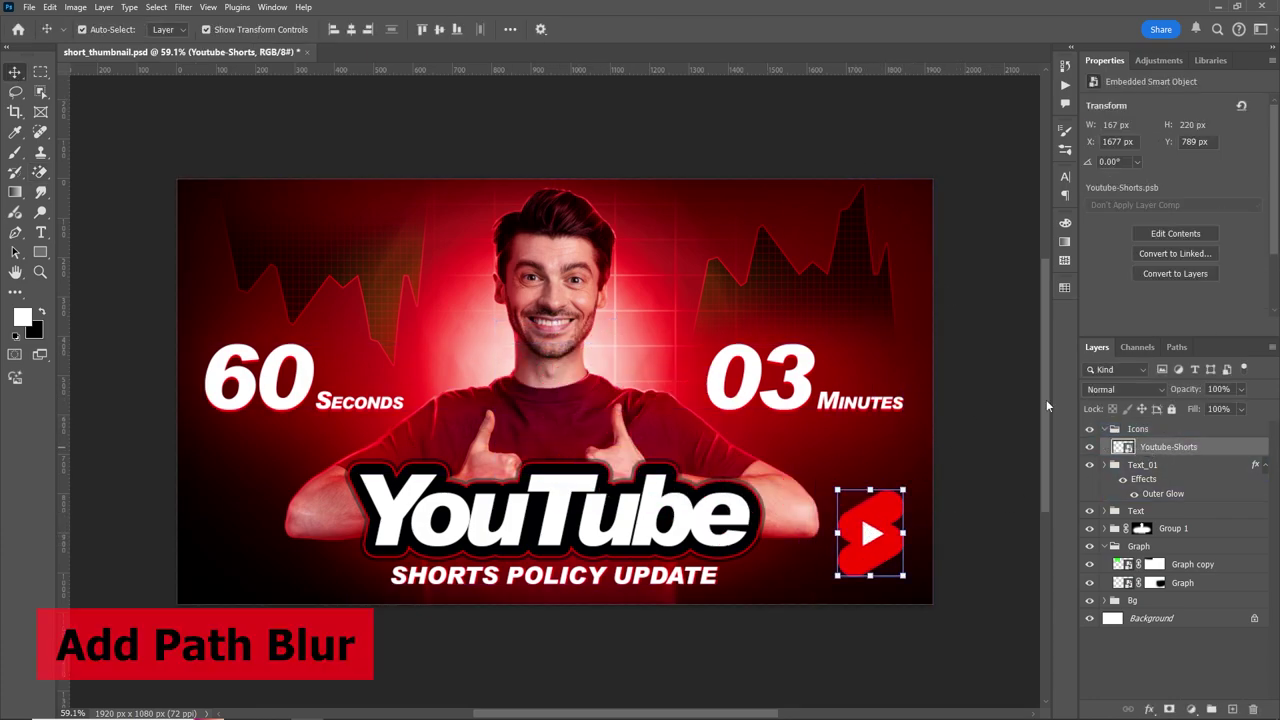
pyautogui.click(183, 7)
pyautogui.click(388, 225)
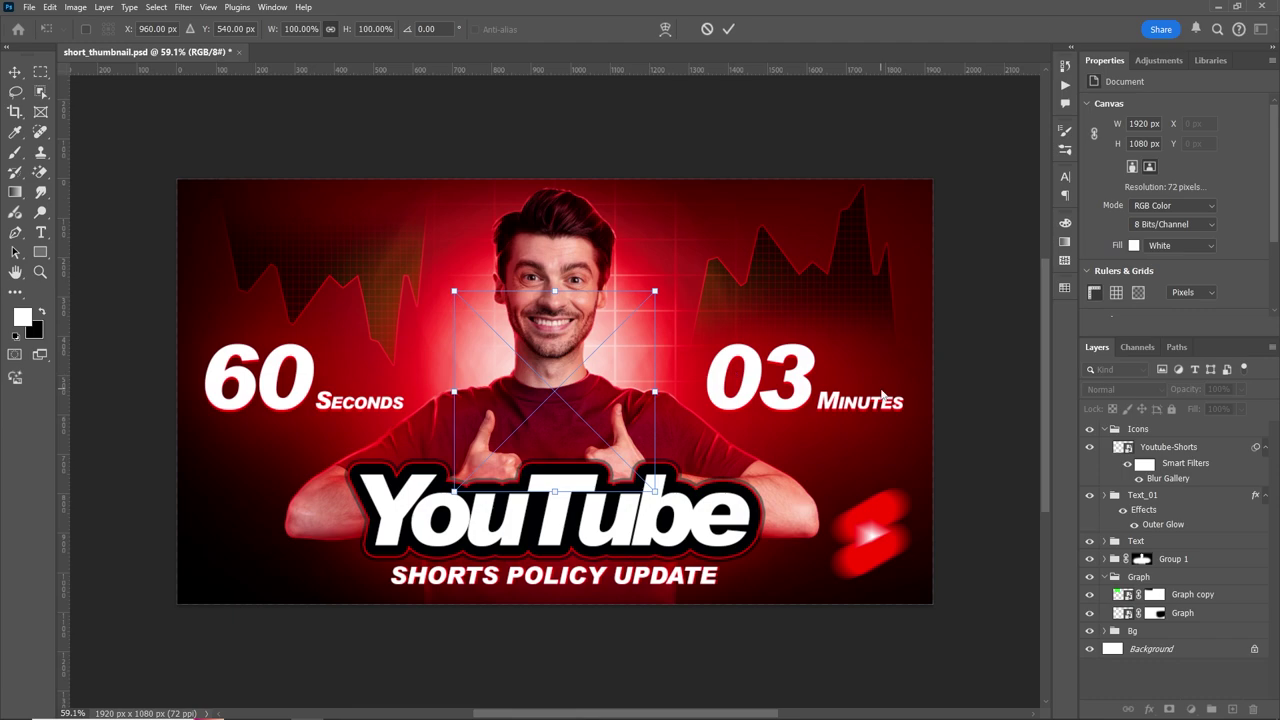
pyautogui.press('Return')
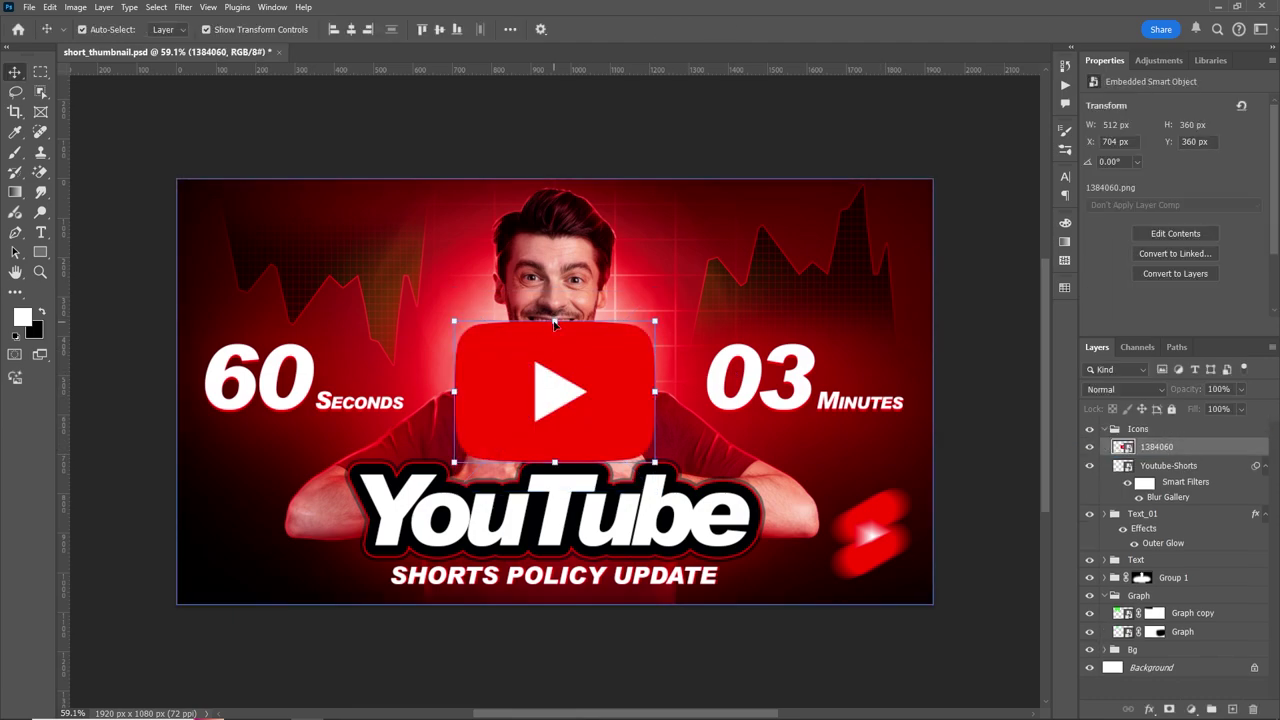
# Shrink the play icon toward the bottom-left and stretch its left edge vertically
pyautogui.moveTo(555, 323)
pyautogui.mouseDown()
pyautogui.moveTo(572, 430)
pyautogui.moveTo(313, 515)
pyautogui.mouseUp()
pyautogui.rightClick(320, 510)
pyautogui.click(375, 328)
pyautogui.moveTo(232, 455); pyautogui.dragTo(218, 454)
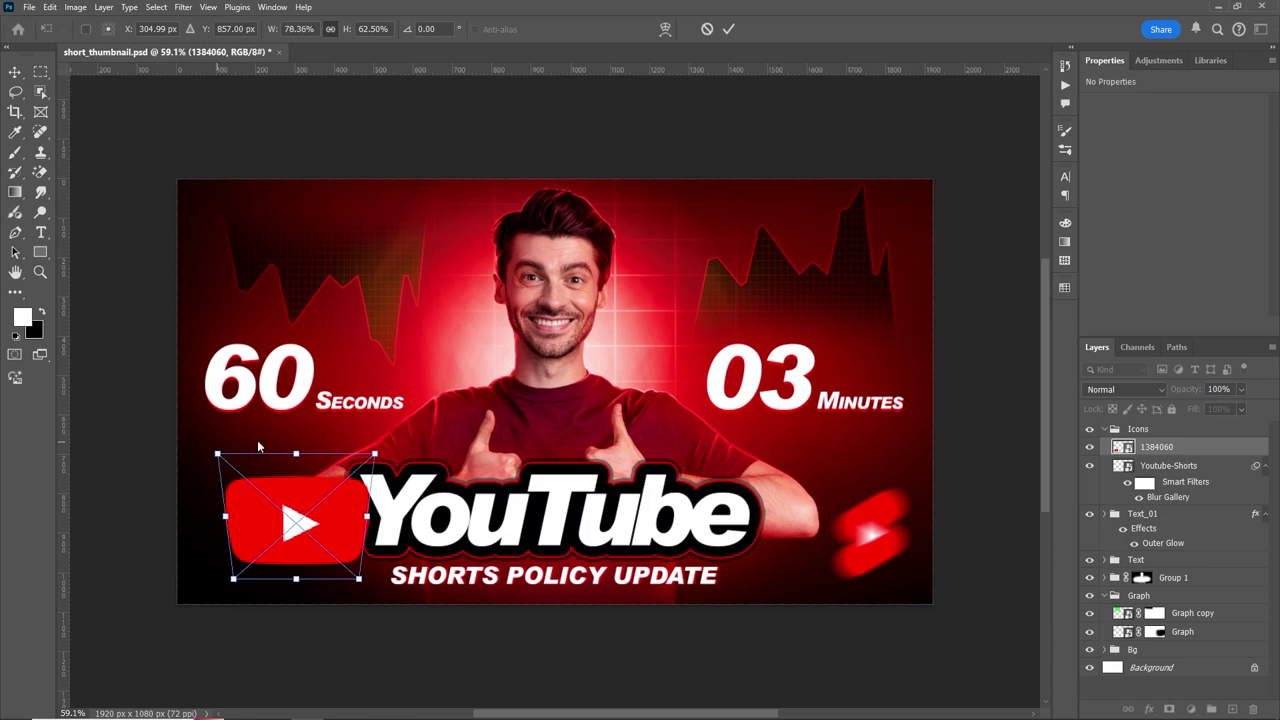
pyautogui.hotkey('ctrl', 'z')
pyautogui.rightClick(302, 500)
pyautogui.click(353, 396)
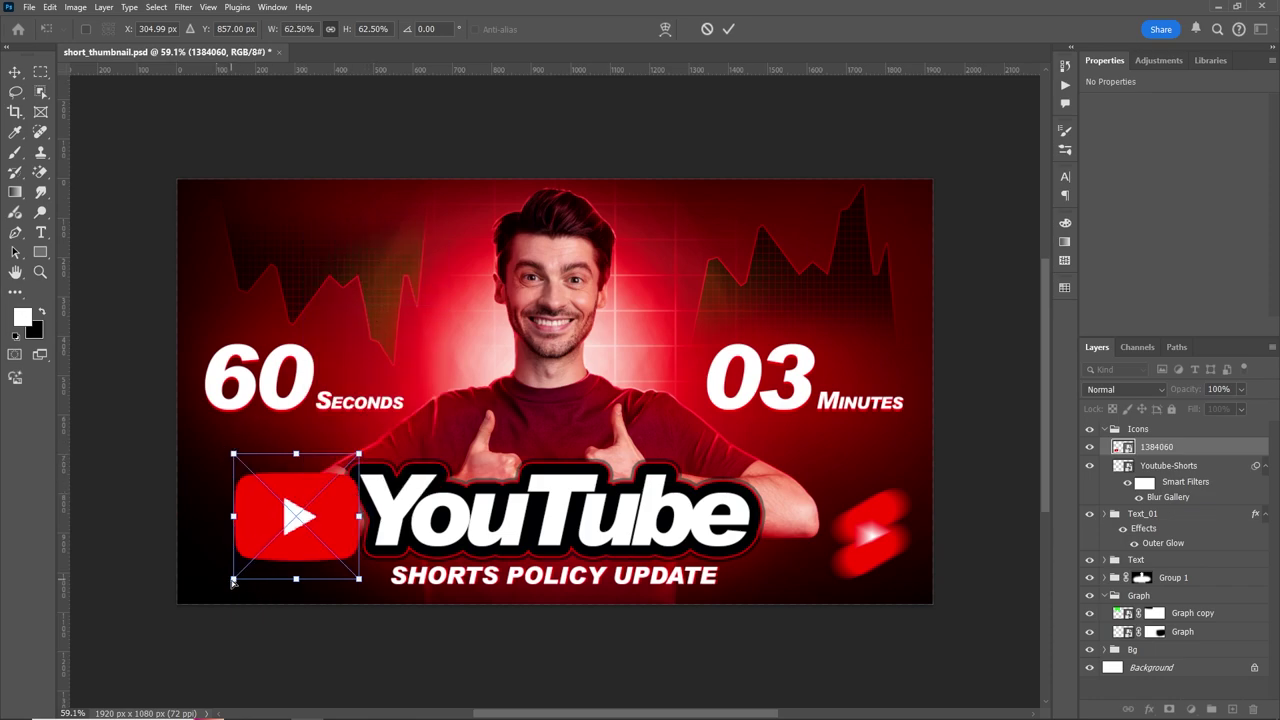
pyautogui.moveTo(232, 580); pyautogui.dragTo(233, 610)
# Skew and distort the play icon, settling it in the bottom-left corner at about -22.6°
pyautogui.rightClick(322, 528)
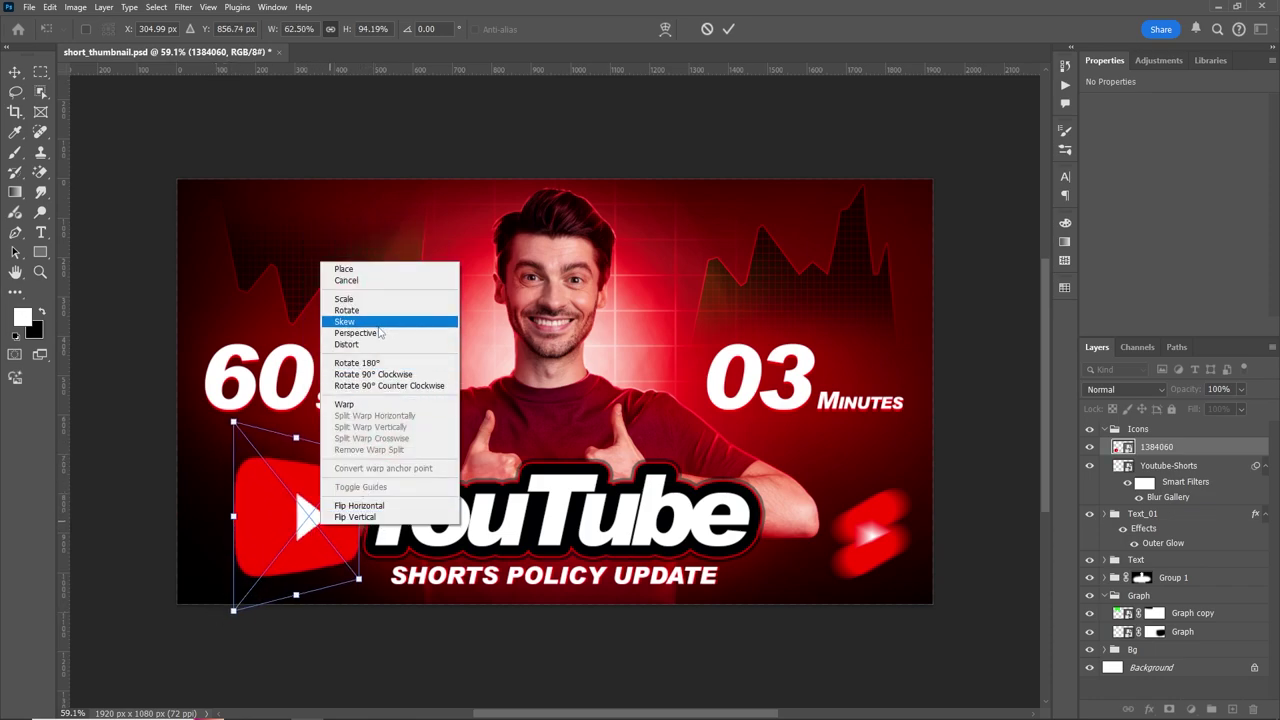
pyautogui.click(379, 322)
pyautogui.moveTo(359, 515); pyautogui.dragTo(365, 474)
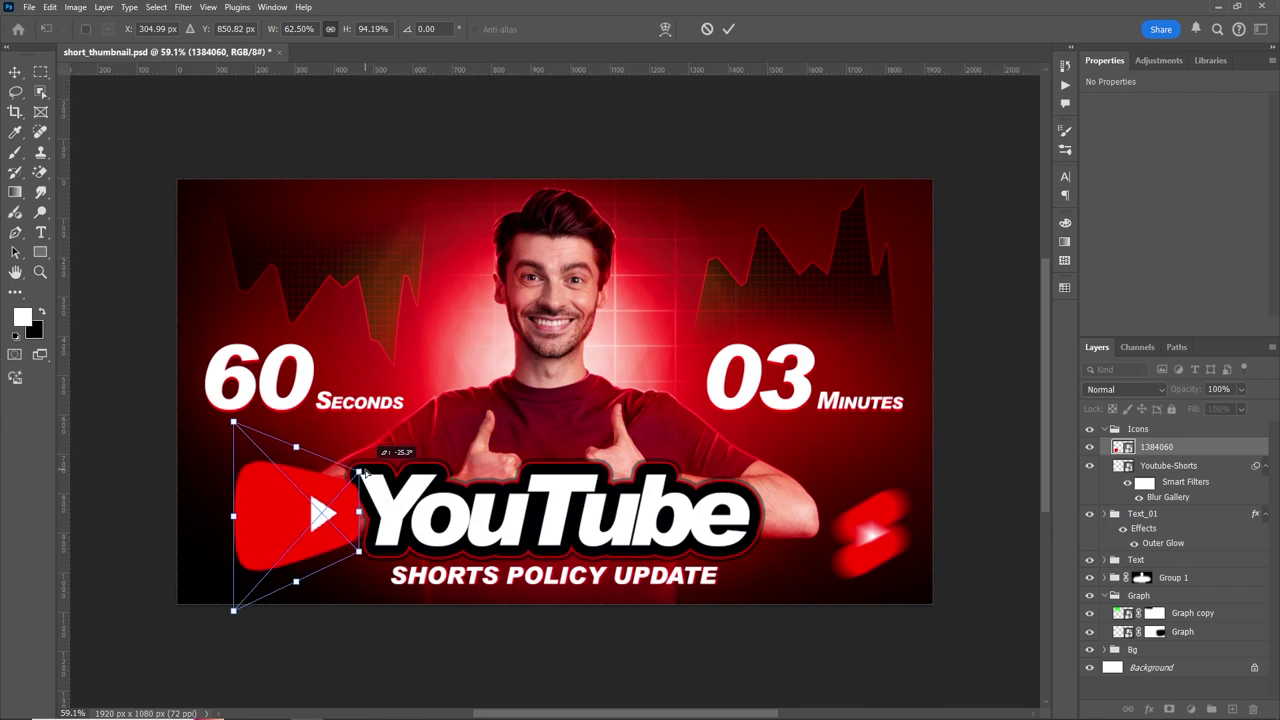
pyautogui.rightClick(338, 516)
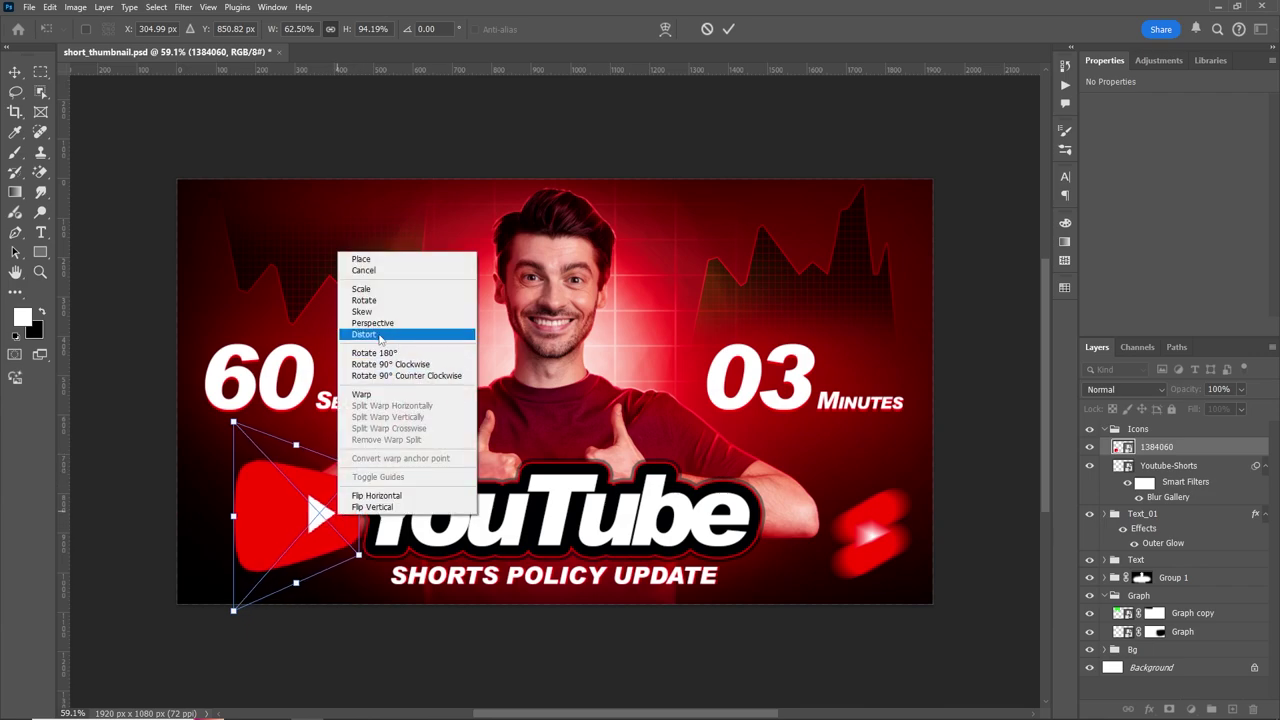
pyautogui.click(364, 334)
pyautogui.click(707, 29)
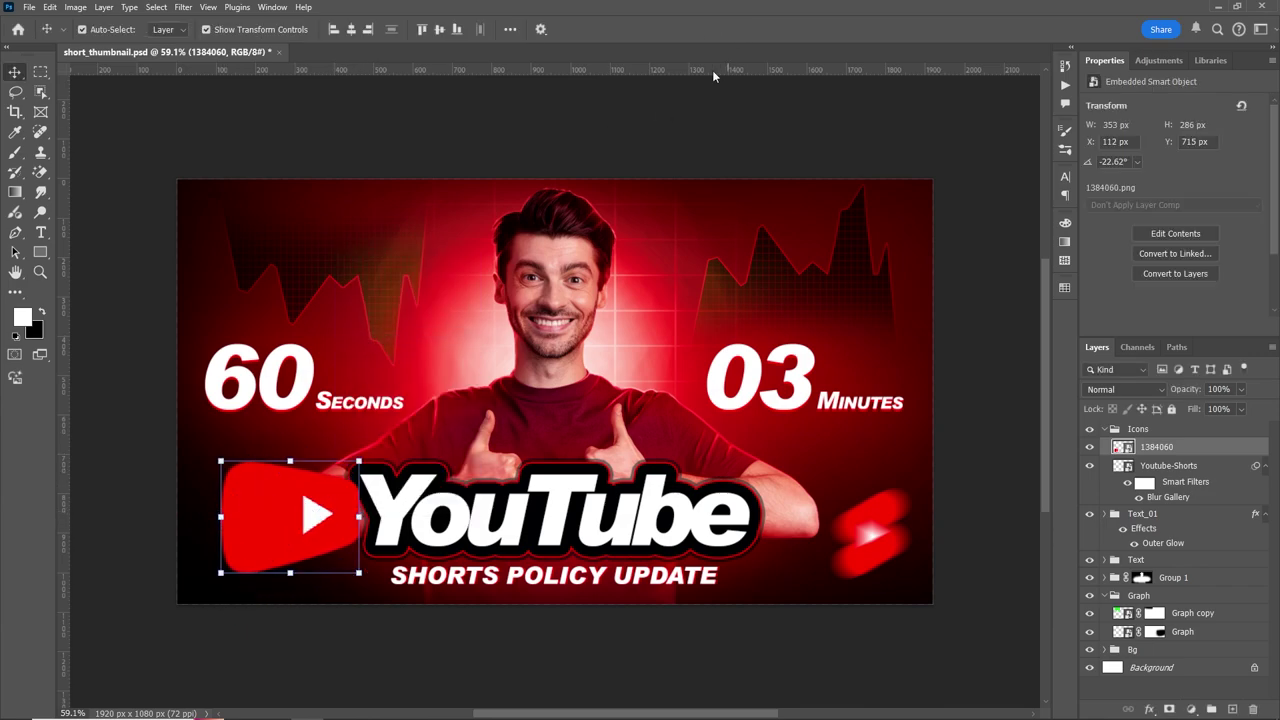
pyautogui.moveTo(305, 528); pyautogui.dragTo(268, 540)
pyautogui.hotkey('ctrl', 't')
pyautogui.click(728, 29)
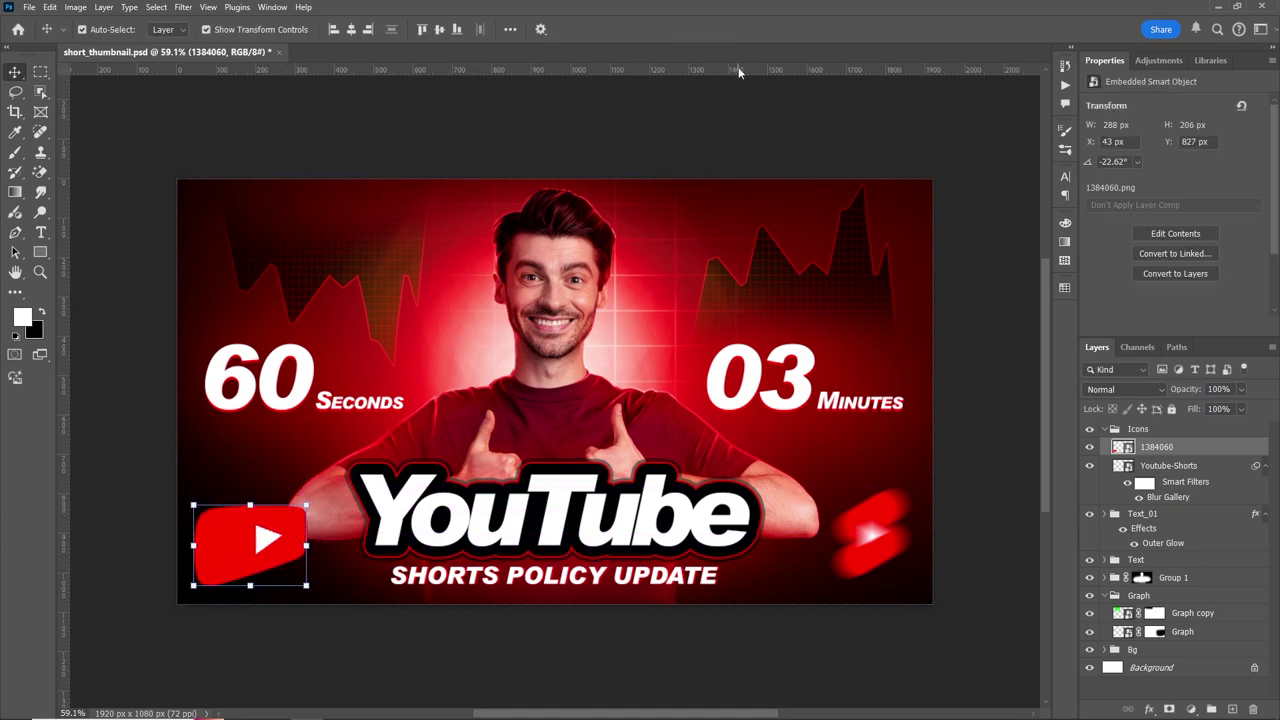
pyautogui.click(183, 7)
# Apply a curved Path Blur to the play icon, ending at 83% speed
pyautogui.click(375, 228)
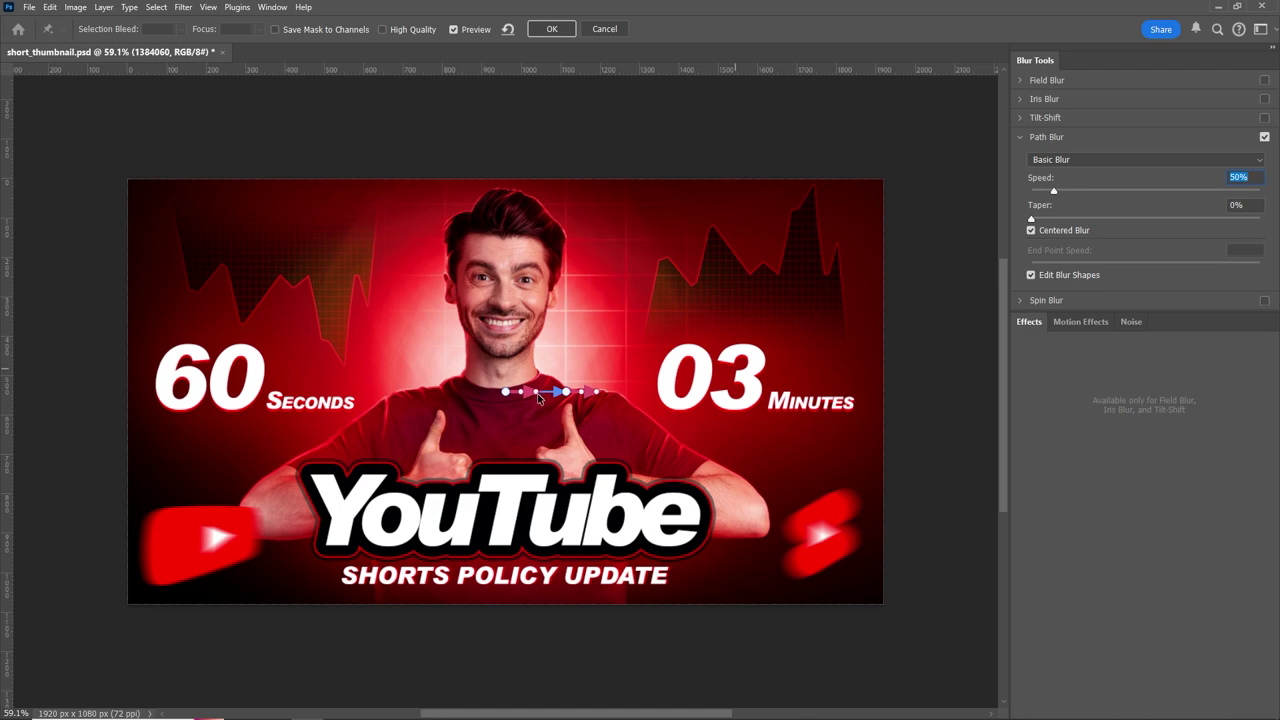
pyautogui.moveTo(1059, 194)
pyautogui.mouseDown()
pyautogui.moveTo(1088, 192)
pyautogui.moveTo(1065, 219)
pyautogui.mouseUp()
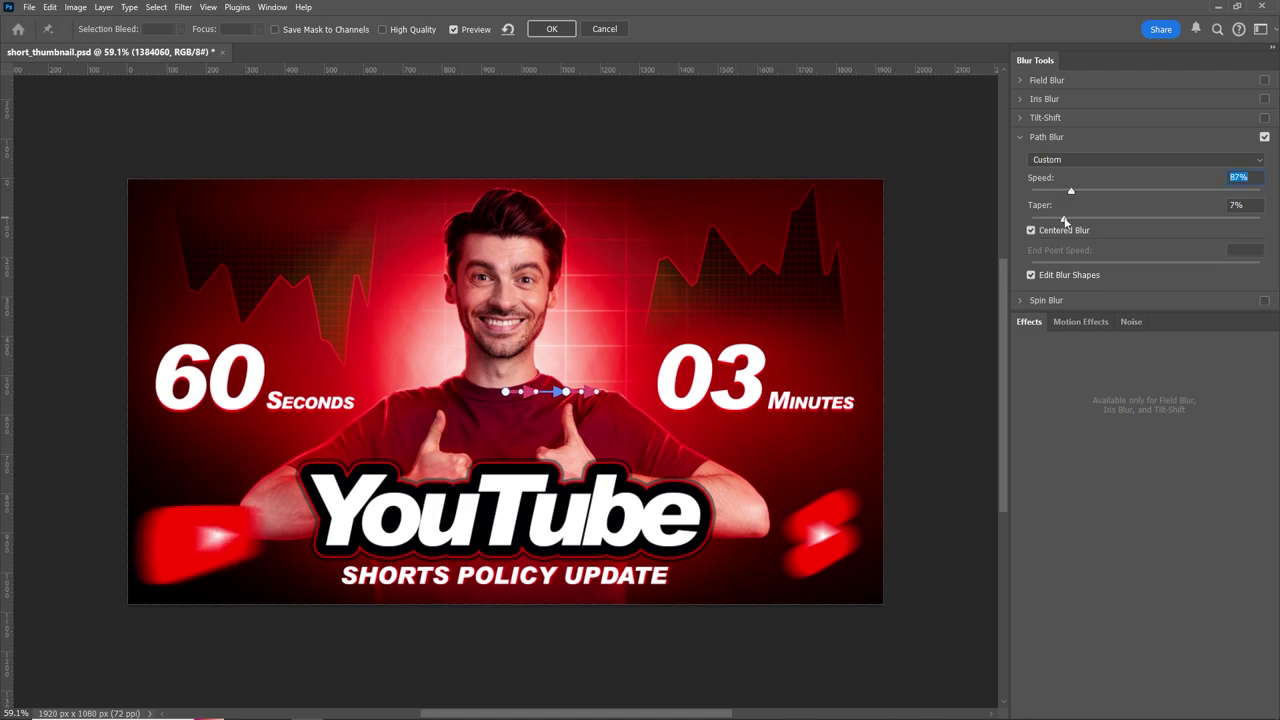
pyautogui.click(1081, 192)
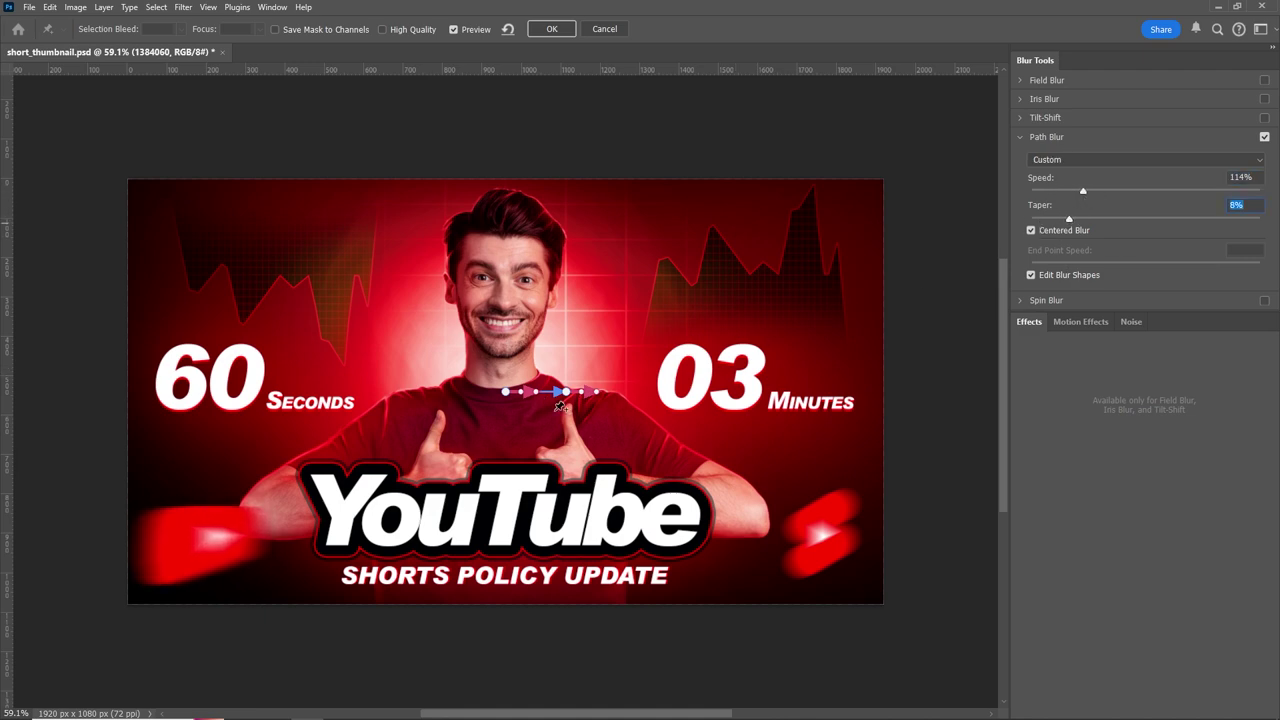
pyautogui.moveTo(561, 405); pyautogui.dragTo(585, 372)
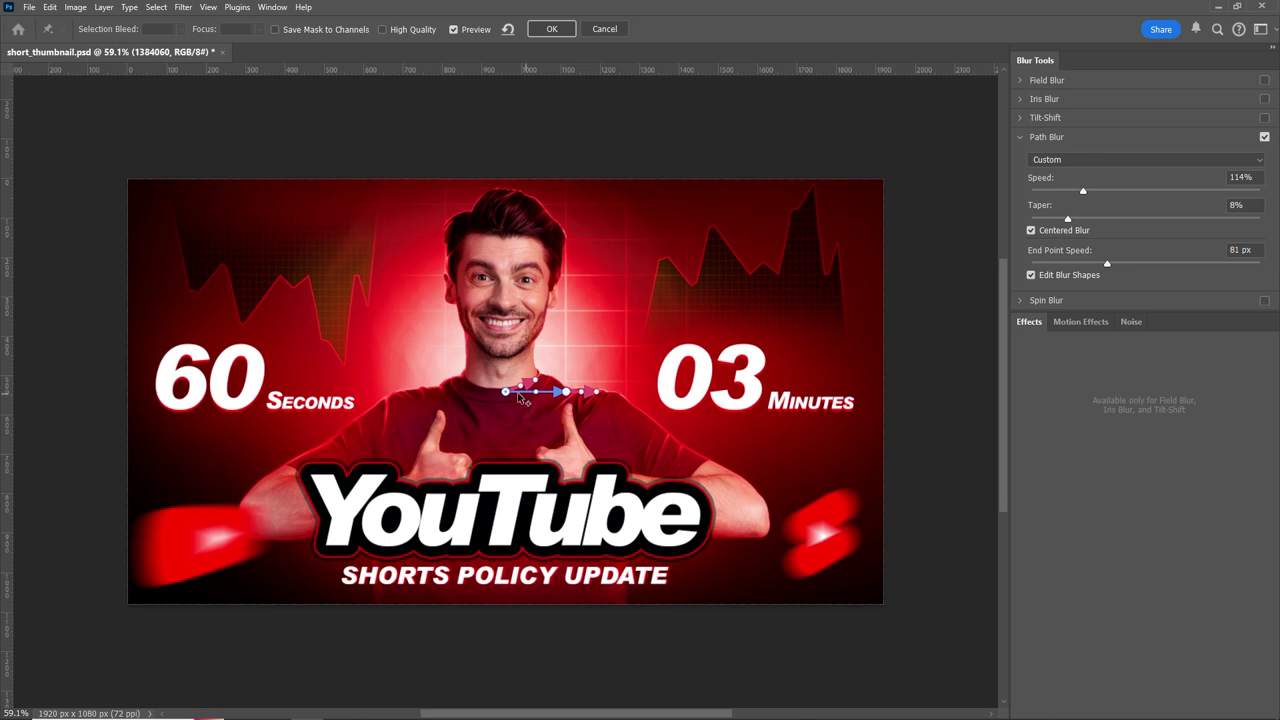
pyautogui.moveTo(607, 386); pyautogui.dragTo(628, 364)
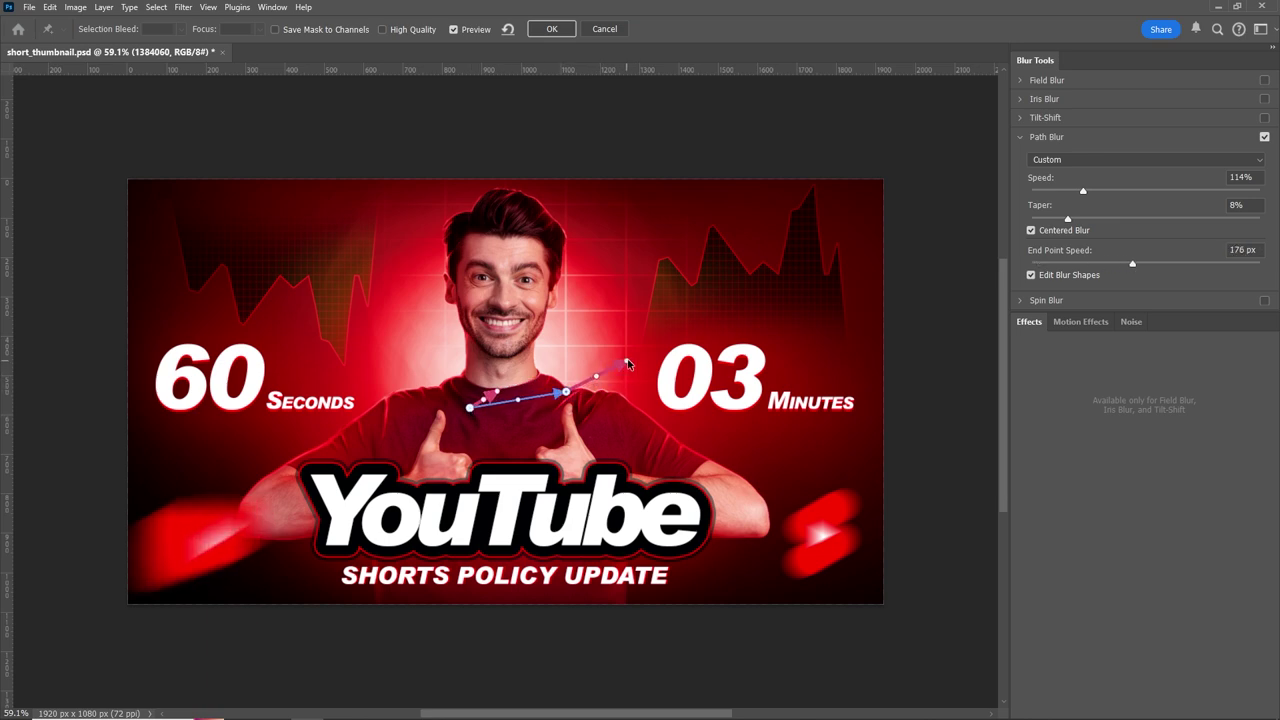
pyautogui.moveTo(519, 402)
pyautogui.mouseDown()
pyautogui.moveTo(516, 413)
pyautogui.moveTo(497, 399)
pyautogui.mouseUp()
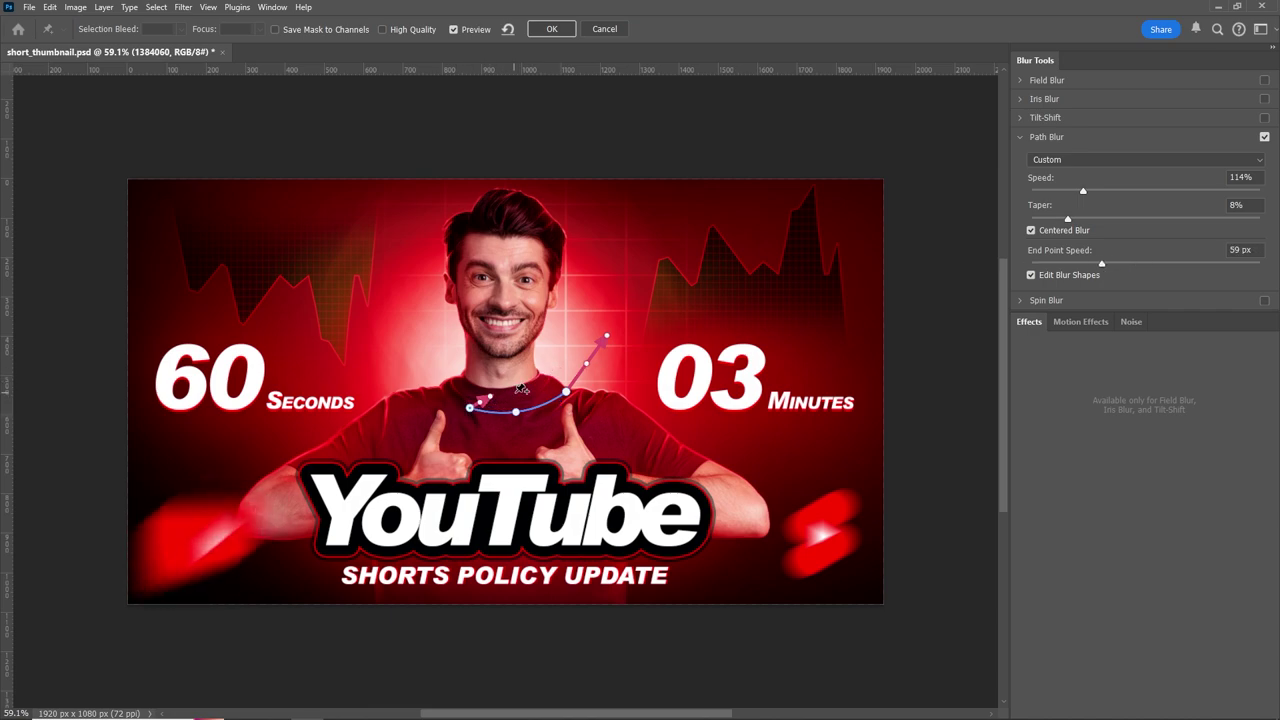
pyautogui.moveTo(1083, 192); pyautogui.dragTo(1068, 192)
pyautogui.click(1082, 264)
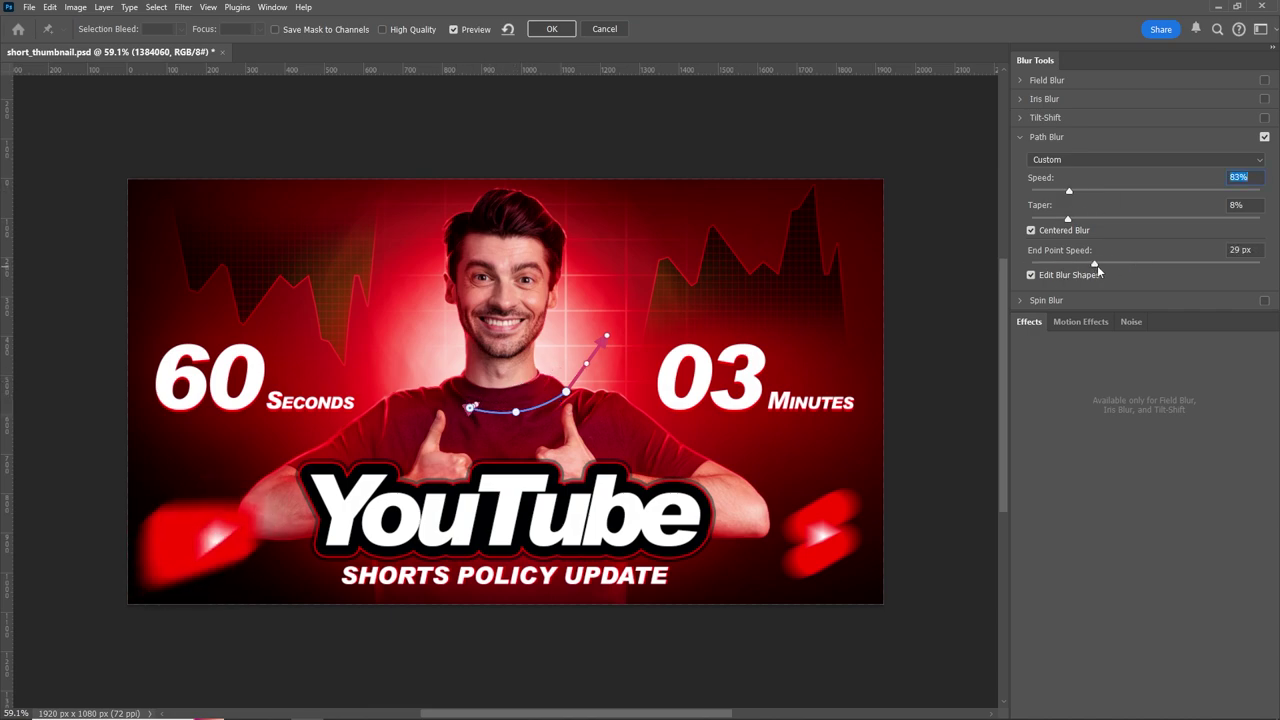
pyautogui.click(552, 30)
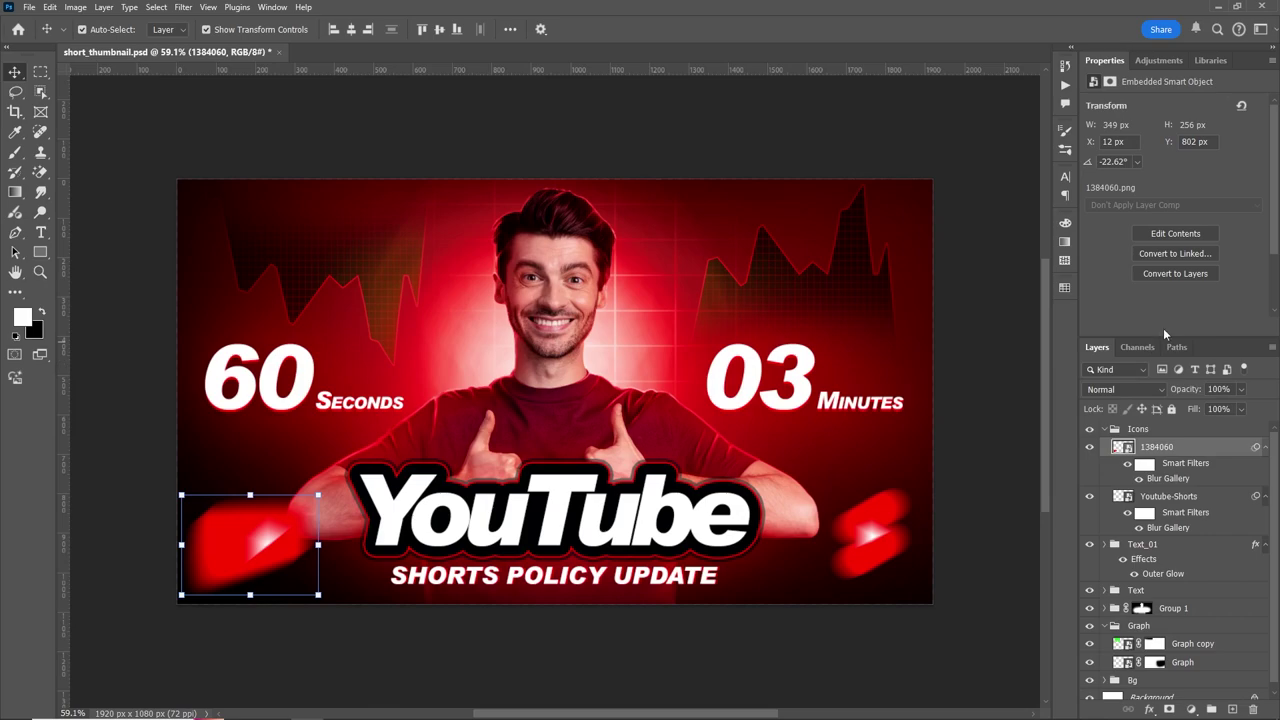
# Rotate the blurred bottom-left play icon to about -37°
pyautogui.click(325, 603)
pyautogui.press('Return')
pyautogui.moveTo(325, 603); pyautogui.dragTo(332, 578)
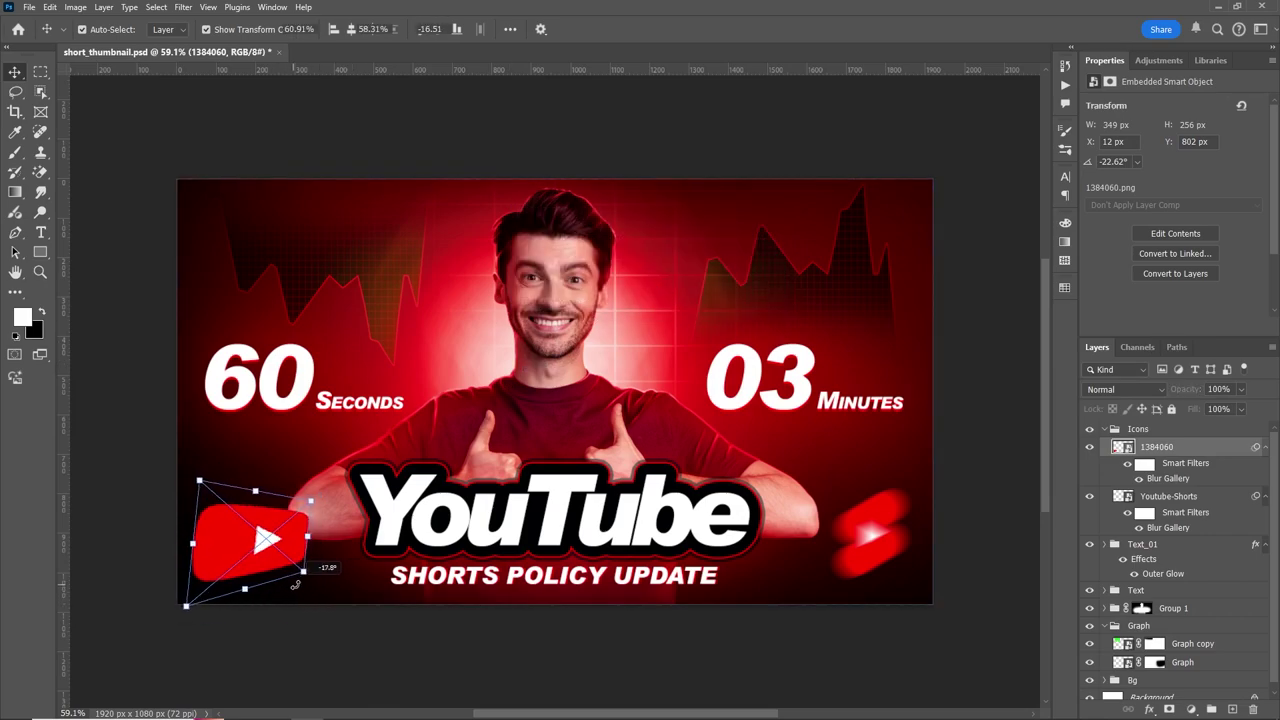
pyautogui.click(728, 29)
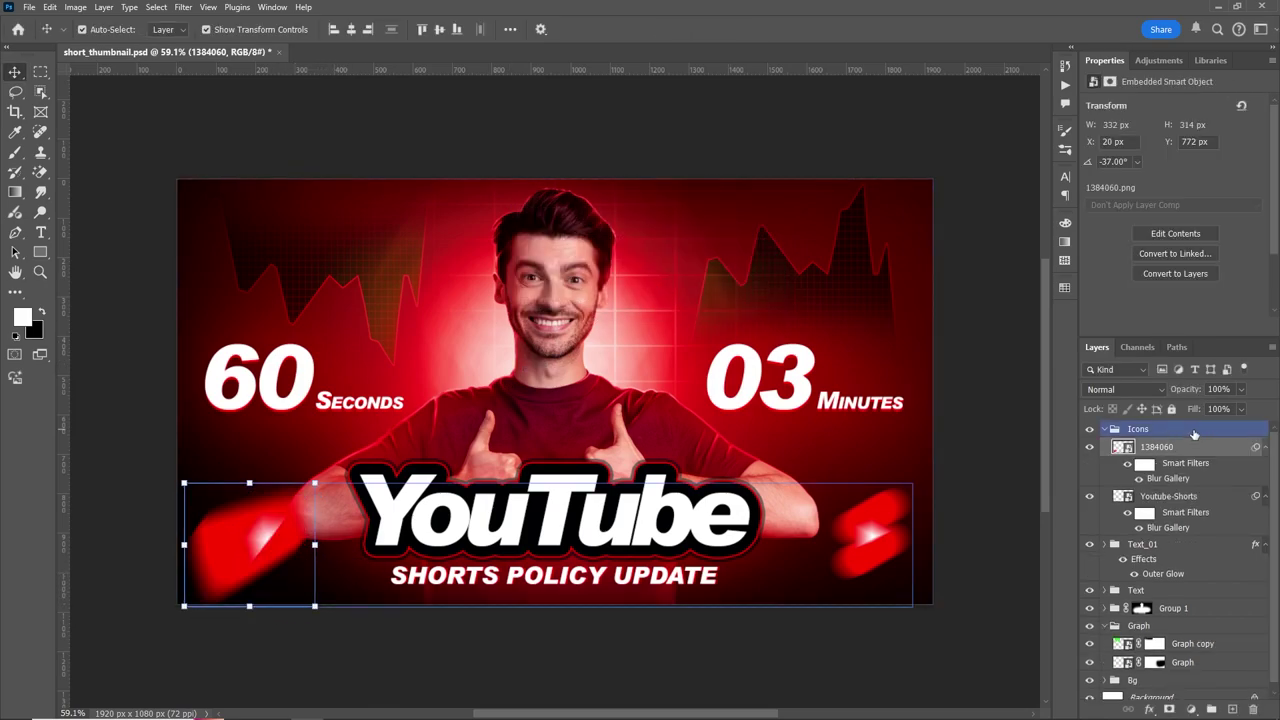
pyautogui.click(946, 457)
pyautogui.scroll(-3, 946, 457)
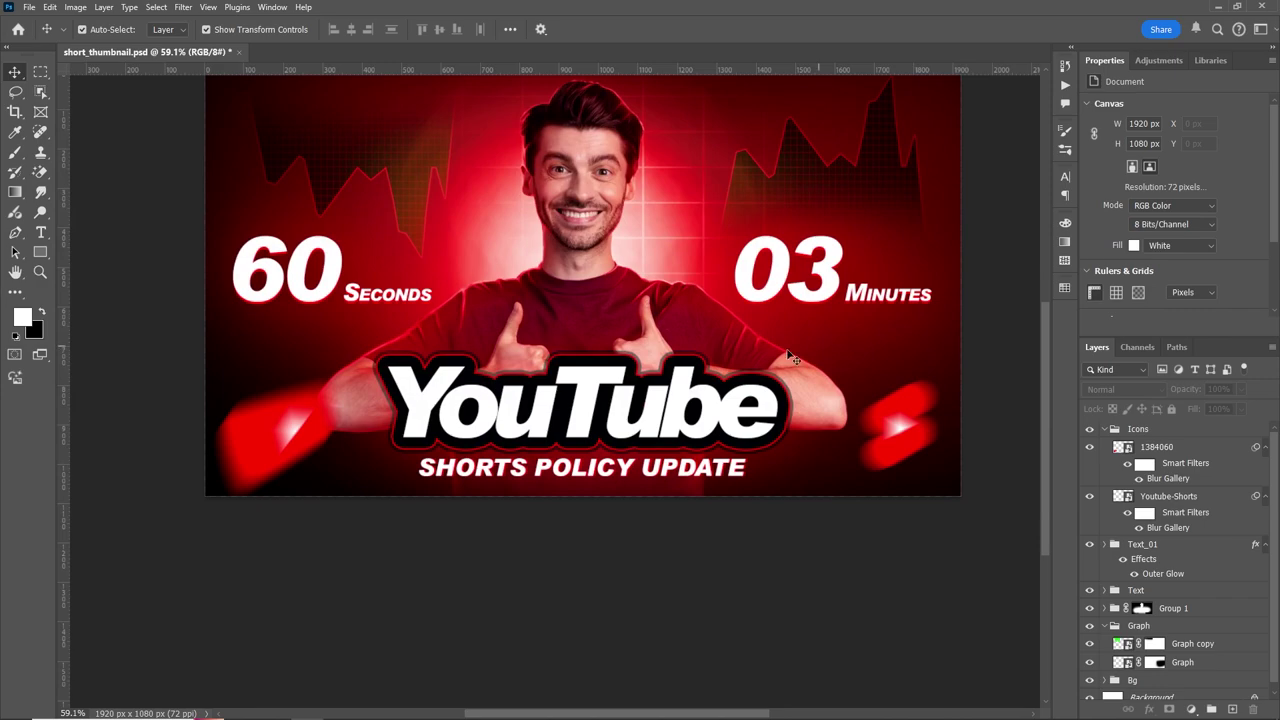
pyautogui.click(1162, 449)
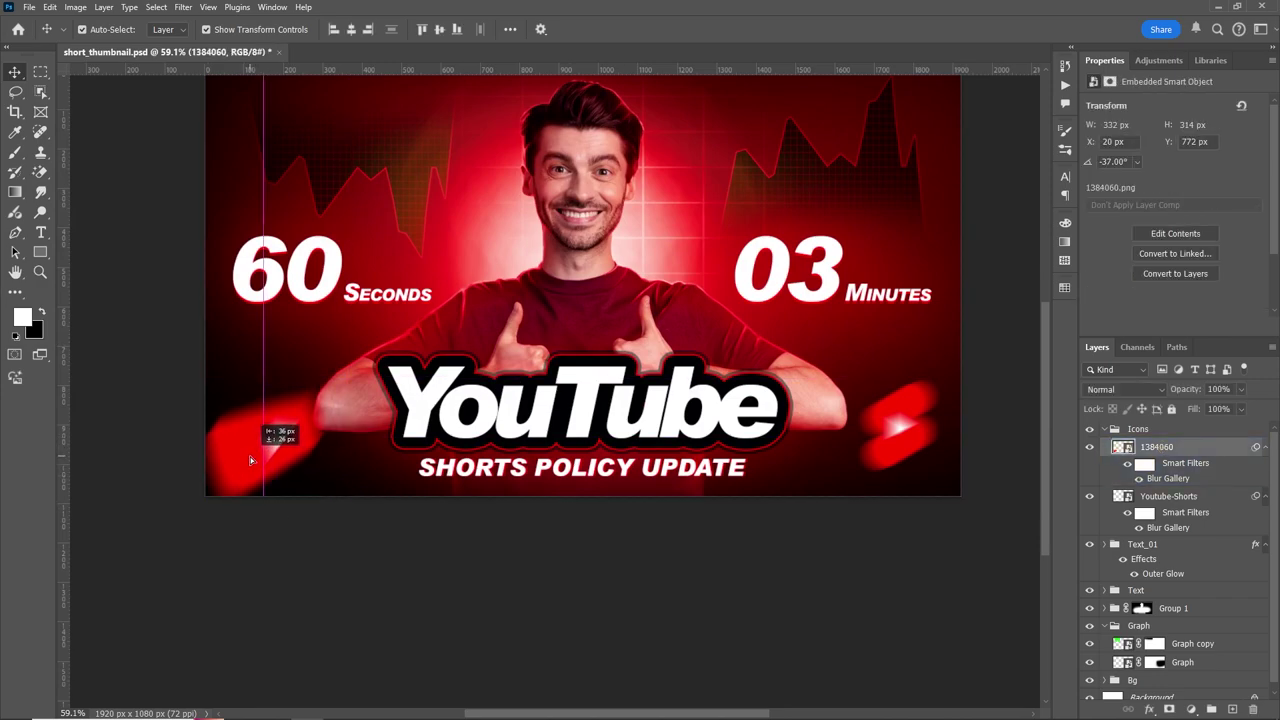
# Place a new play icon at 60%, duplicate it, and rotate the copy about 24° beside the man's head
pyautogui.moveTo(270, 450); pyautogui.dragTo(251, 451)
pyautogui.moveTo(559, 244); pyautogui.dragTo(559, 326)
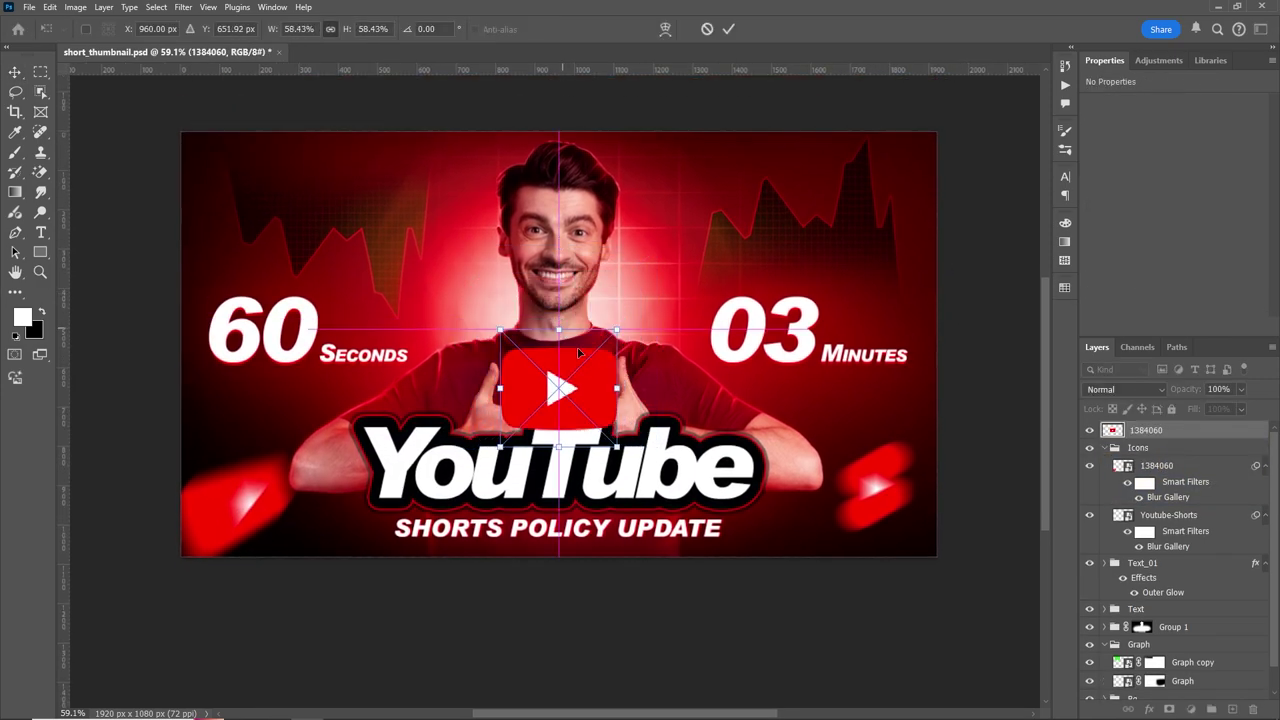
pyautogui.press('Return')
pyautogui.hotkey('ctrl', 'j')
pyautogui.moveTo(559, 388); pyautogui.dragTo(235, 170)
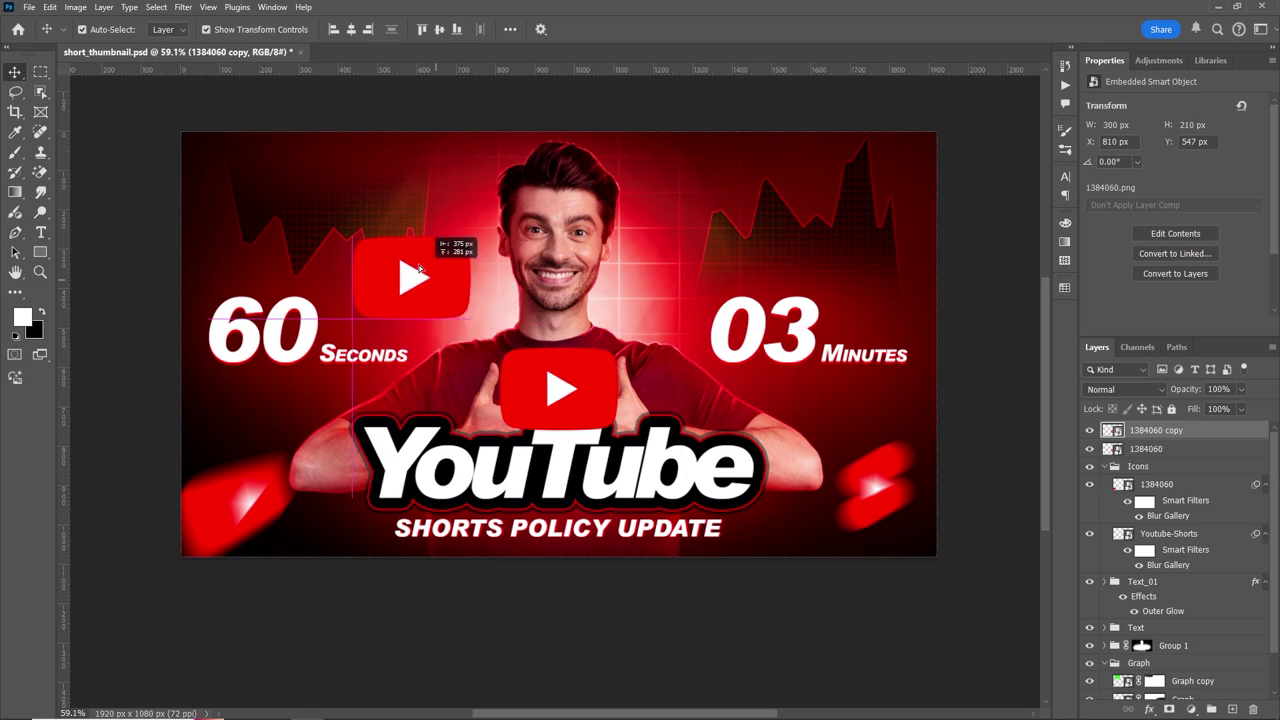
pyautogui.moveTo(260, 112)
pyautogui.mouseDown()
pyautogui.moveTo(290, 150)
pyautogui.moveTo(441, 168)
pyautogui.moveTo(490, 145)
pyautogui.moveTo(541, 143)
pyautogui.mouseUp()
pyautogui.rightClick(504, 176)
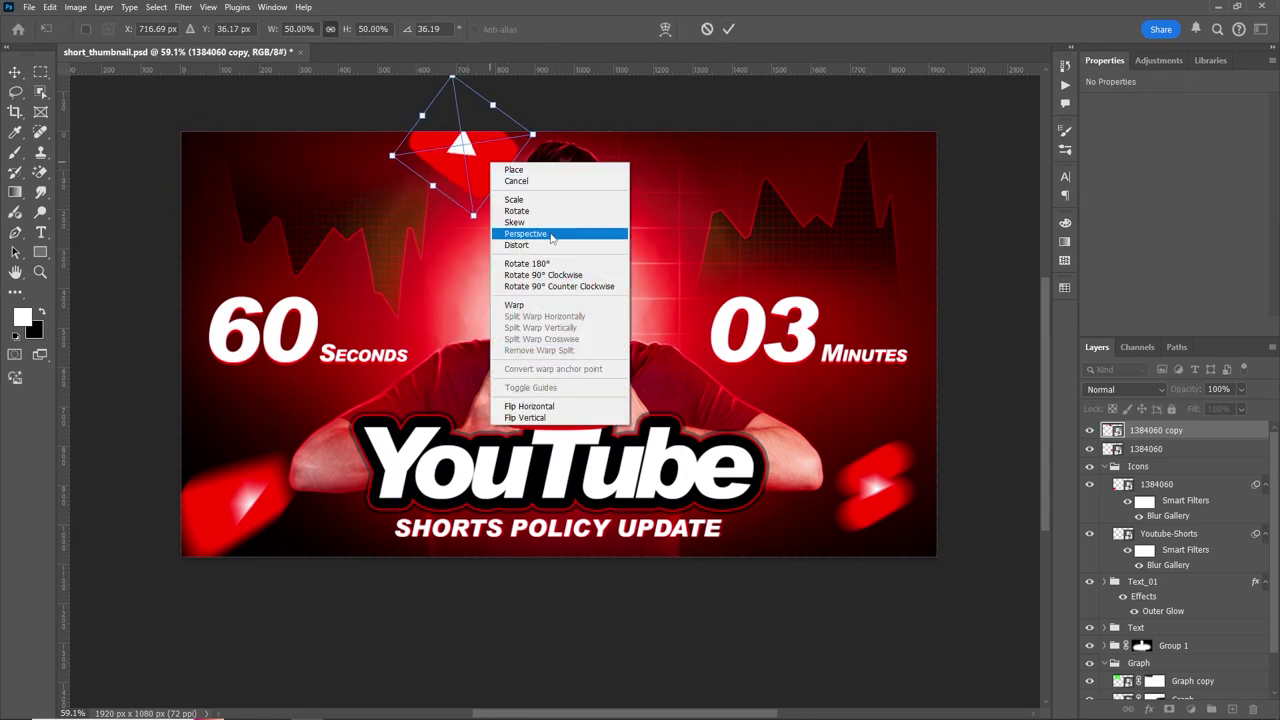
pyautogui.press('Escape')
pyautogui.click(728, 29)
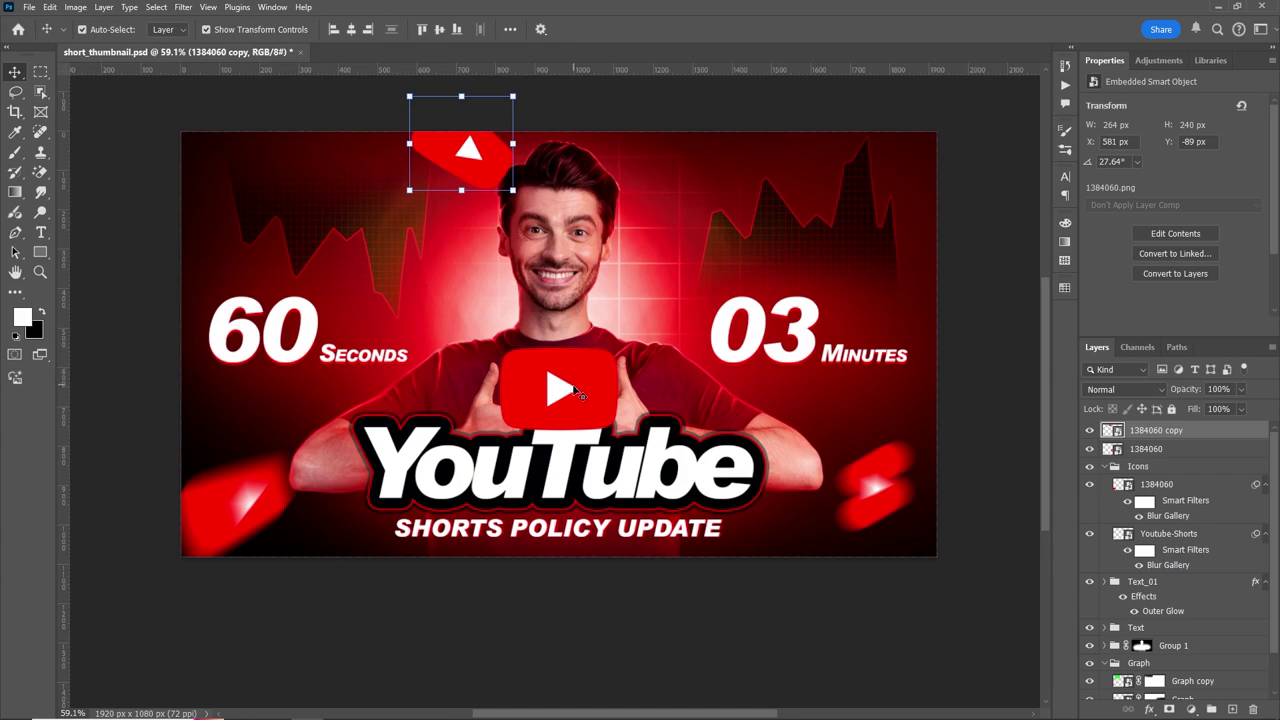
# Move the other play icon to the top right and distort it into a skewed shape
pyautogui.moveTo(577, 392); pyautogui.dragTo(887, 212)
pyautogui.hotkey('ctrl', 't')
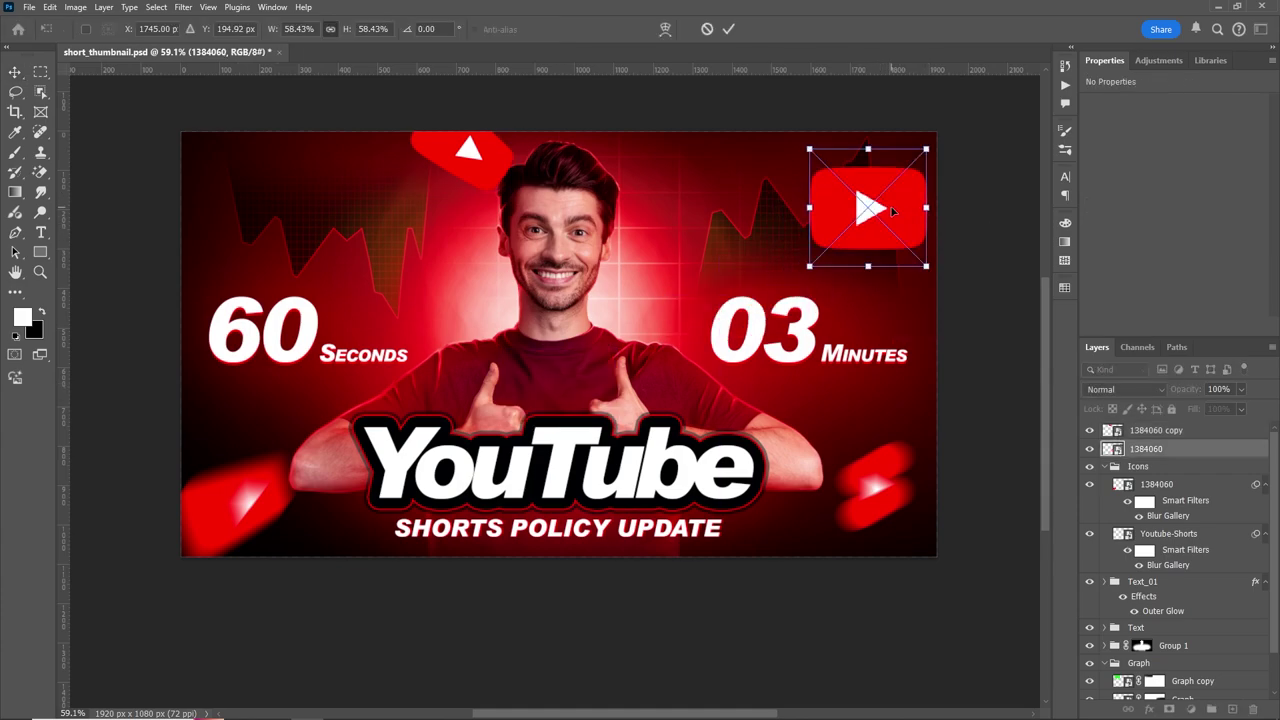
pyautogui.rightClick(893, 211)
pyautogui.click(963, 314)
pyautogui.moveTo(926, 149); pyautogui.dragTo(948, 117)
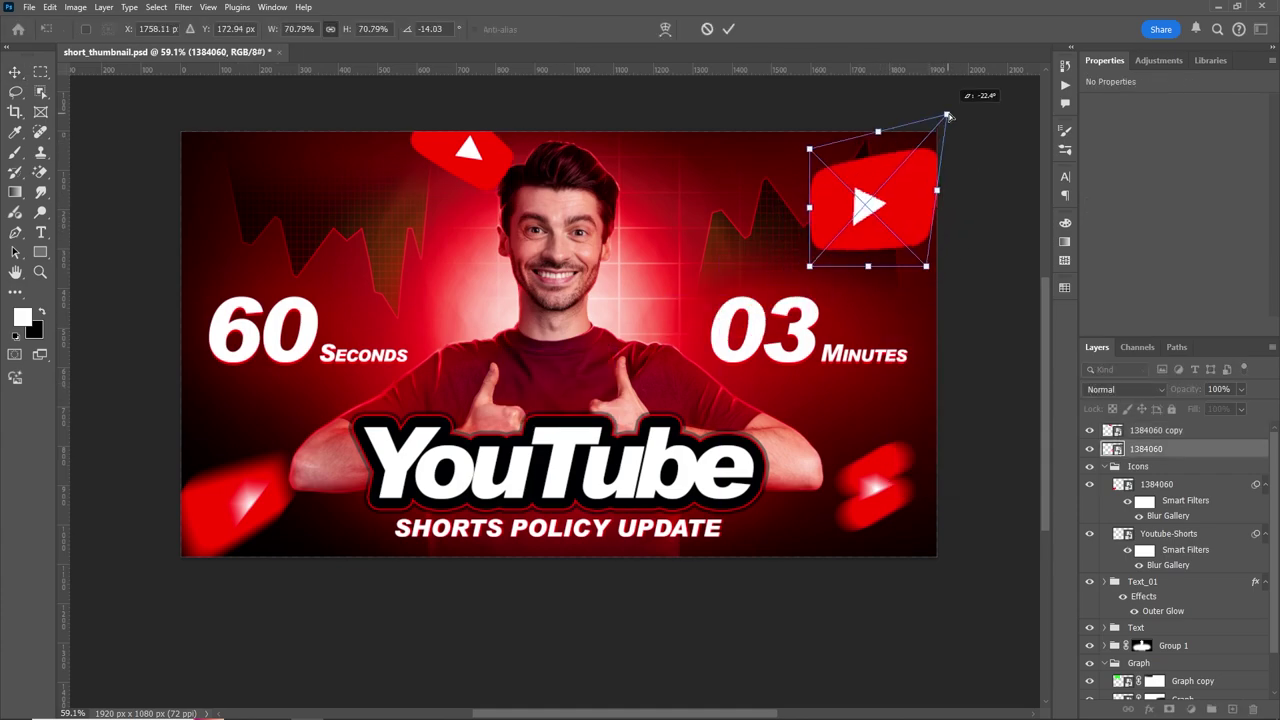
pyautogui.rightClick(882, 220)
pyautogui.click(930, 318)
pyautogui.moveTo(811, 151); pyautogui.dragTo(808, 175)
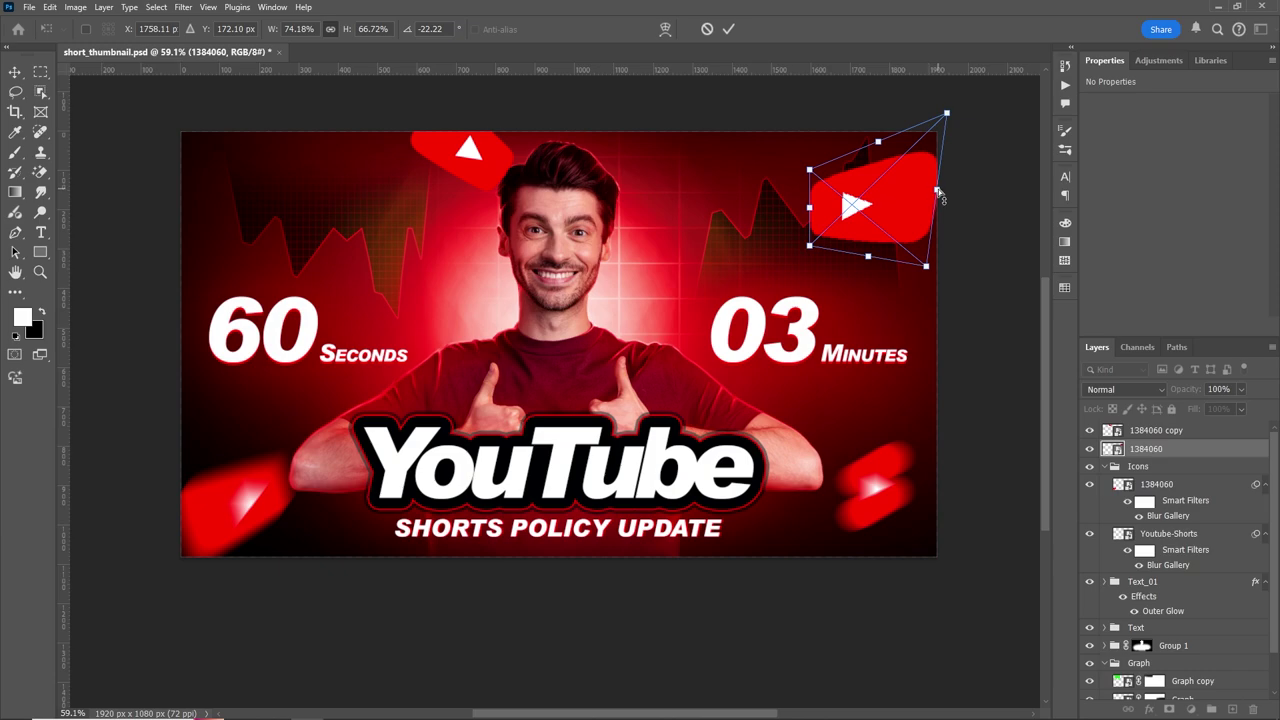
pyautogui.moveTo(938, 192); pyautogui.dragTo(950, 160)
# Commit the distorted top-right icon and move both new top icons into the Icons group
pyautogui.click(728, 29)
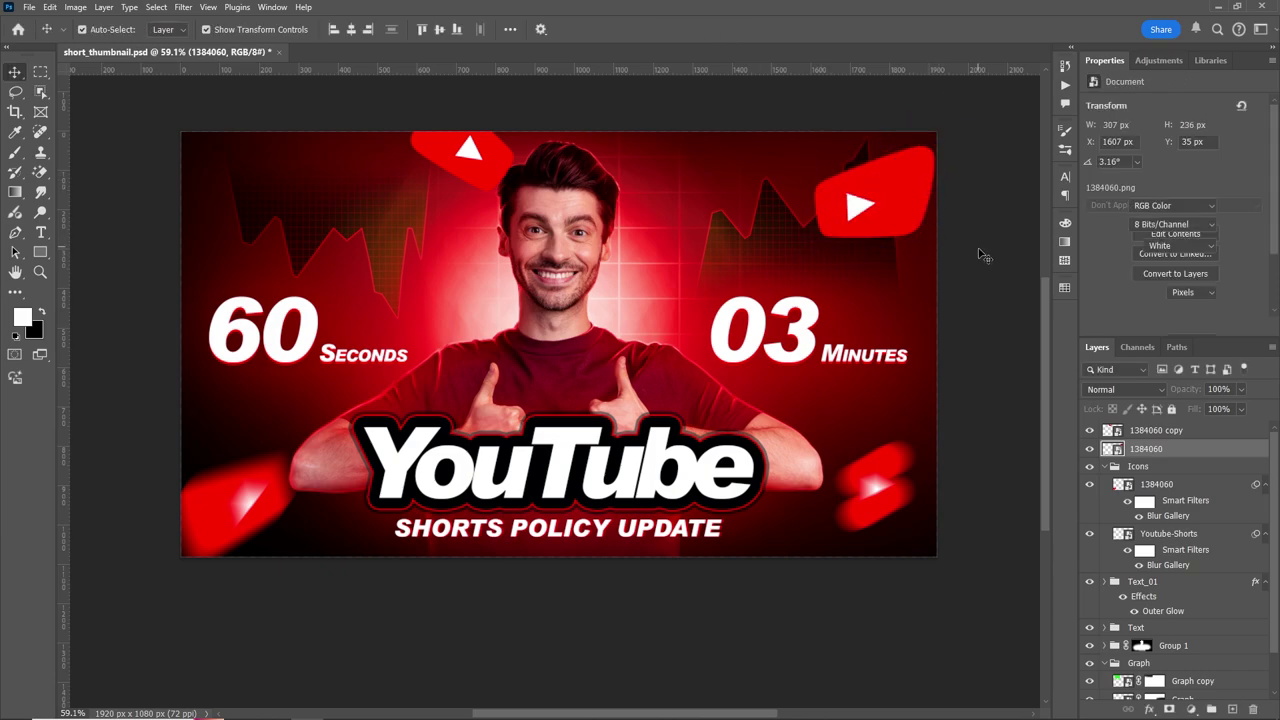
pyautogui.keyDown('shift'); pyautogui.click(1150, 430); pyautogui.keyUp('shift')
pyautogui.moveTo(1150, 430); pyautogui.dragTo(1178, 452)
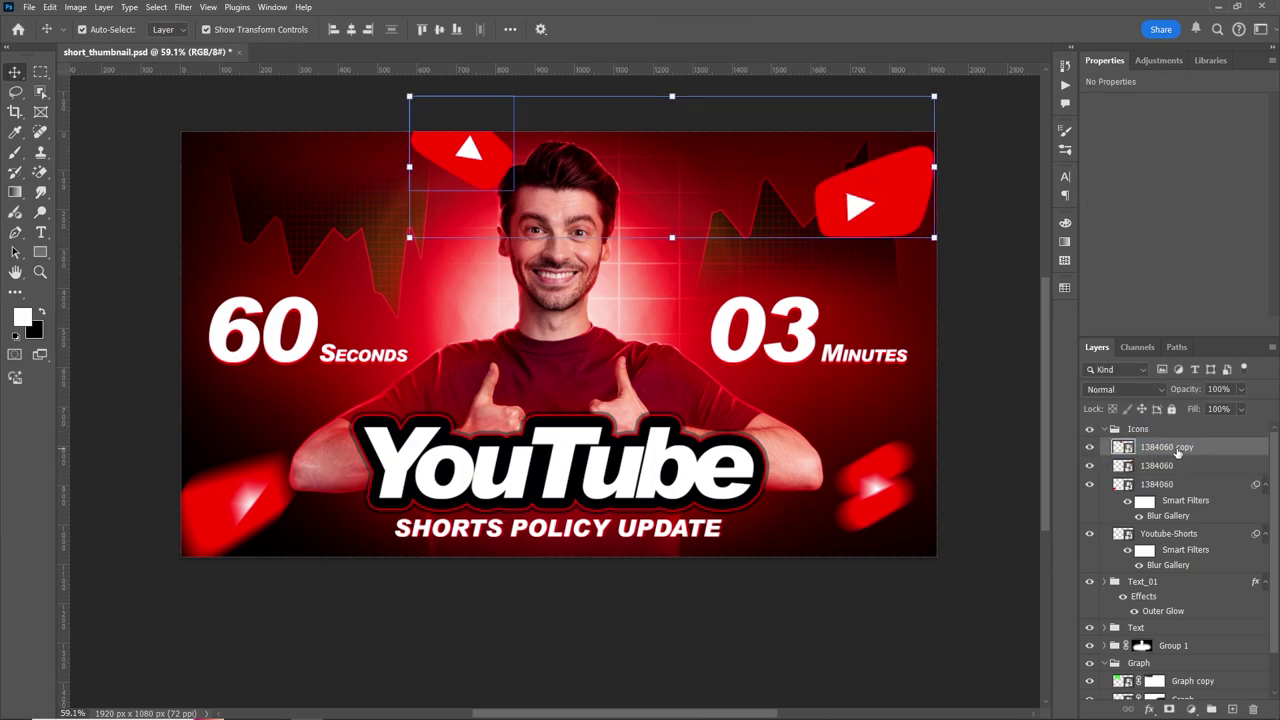
# Give the top-right icon a diagonal Path Blur at 108% speed
pyautogui.click(1160, 465)
pyautogui.click(183, 7)
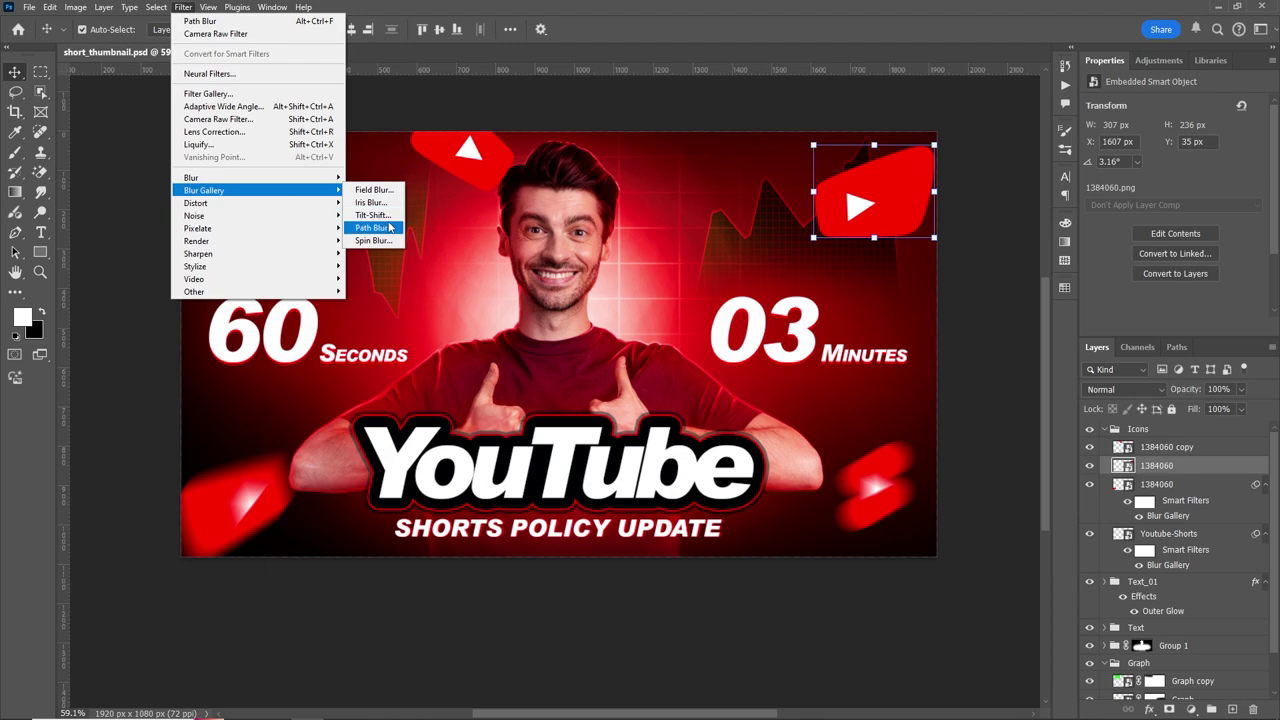
pyautogui.click(372, 228)
pyautogui.moveTo(595, 400); pyautogui.dragTo(680, 380)
pyautogui.hscroll(5, 680, 380)
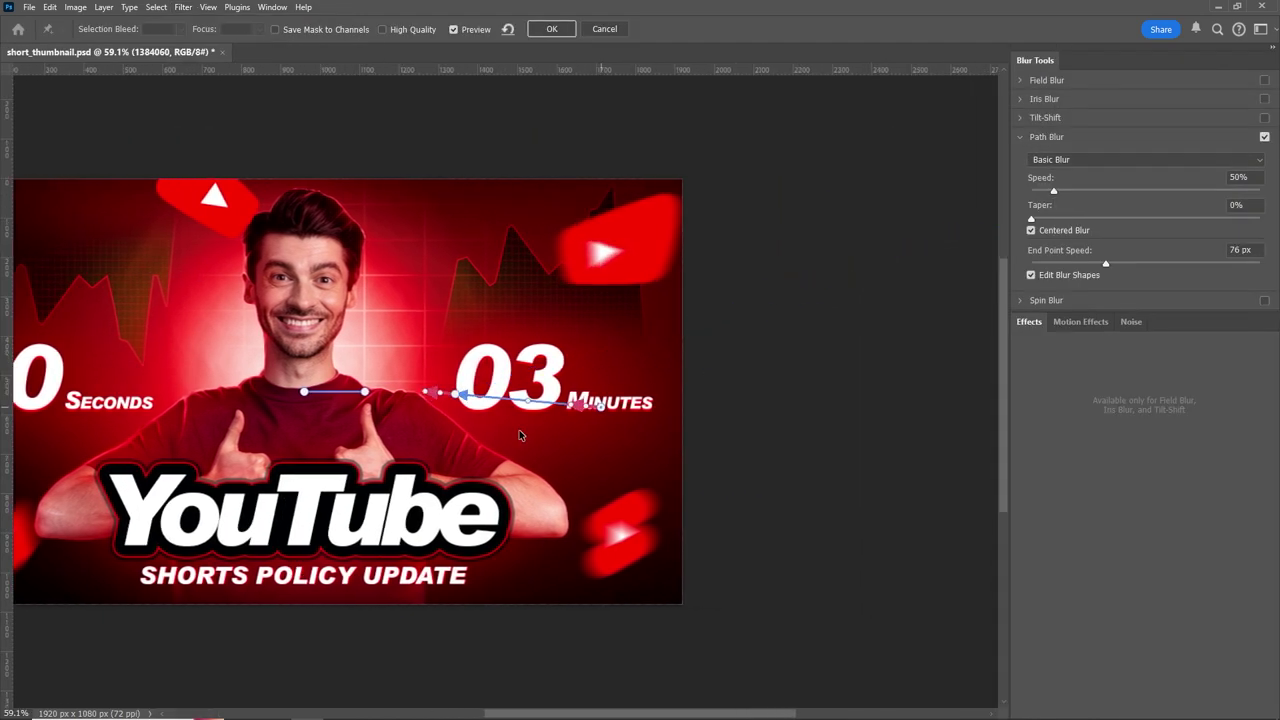
pyautogui.moveTo(1053, 190); pyautogui.dragTo(1081, 193)
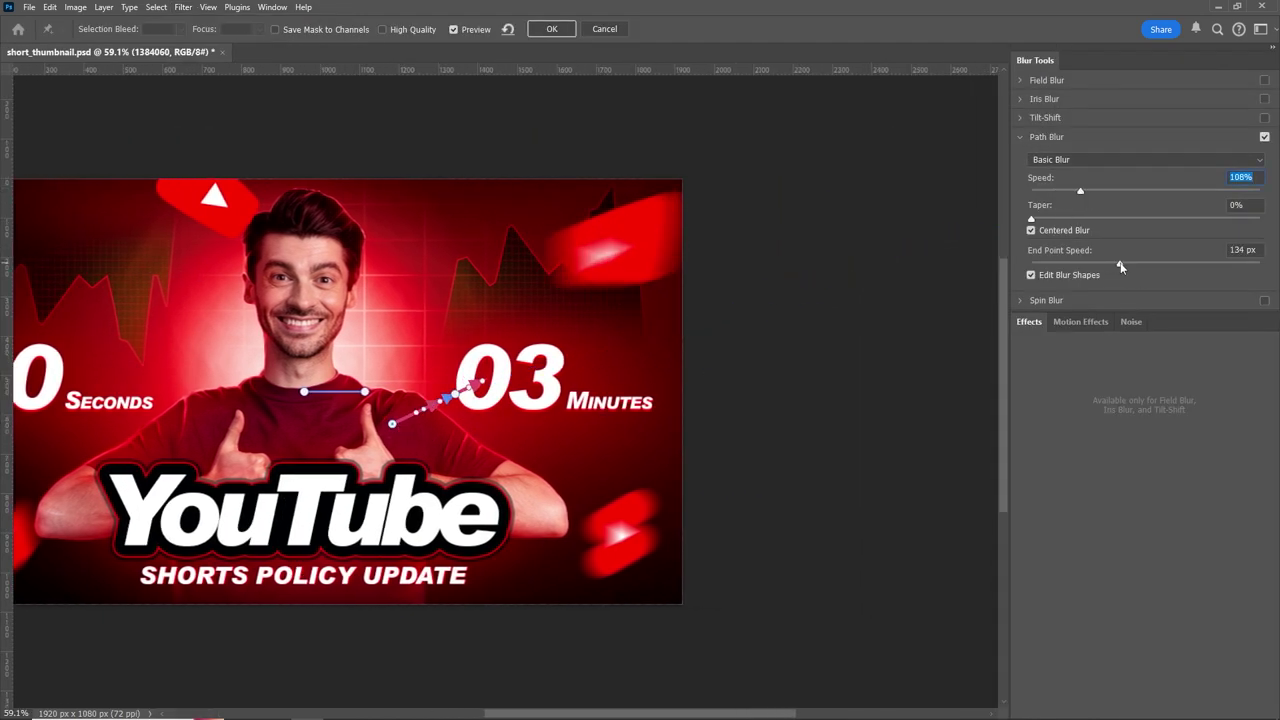
pyautogui.click(551, 28)
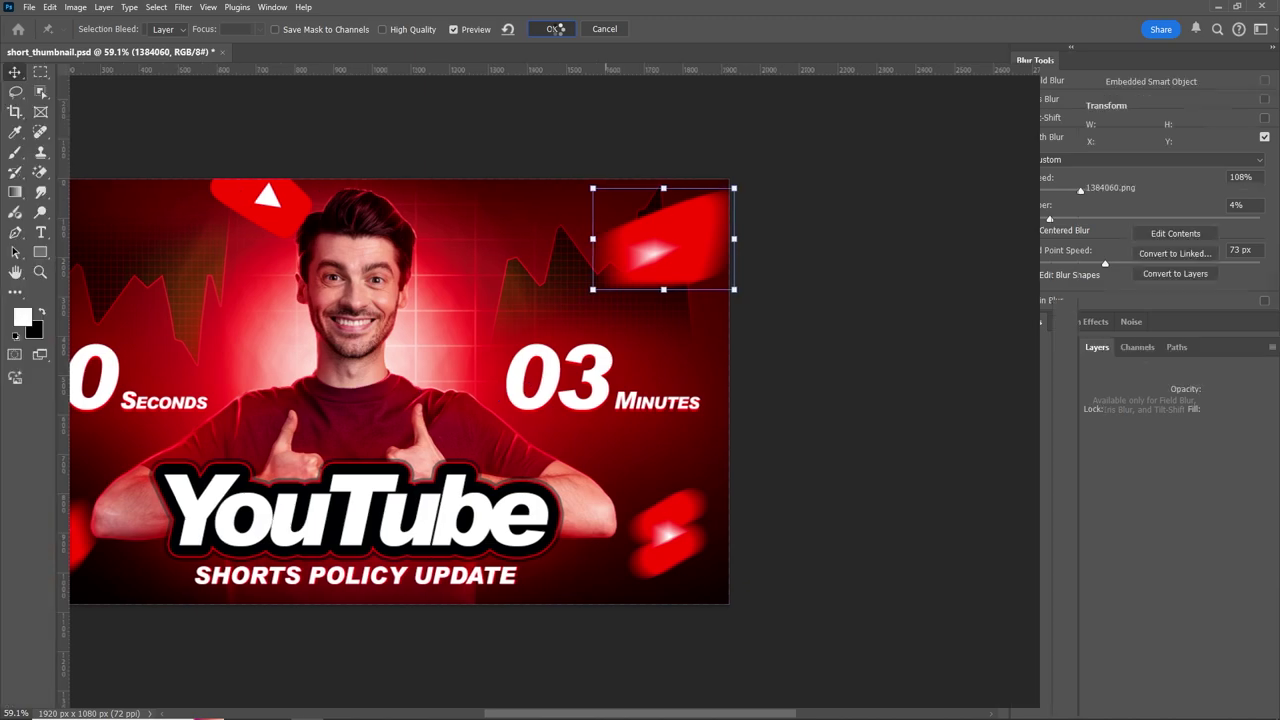
# Path-blur the 1384060 copy icon and position it lower at the top-left
pyautogui.click(1168, 448)
pyautogui.click(183, 7)
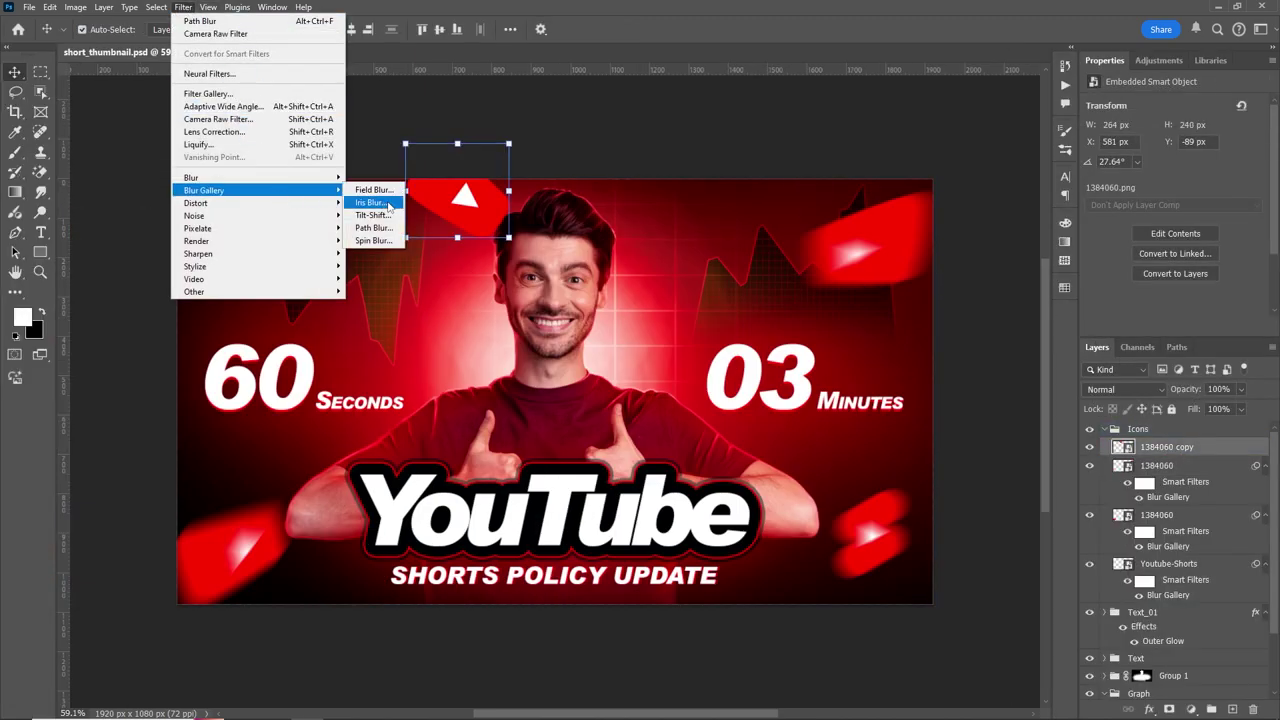
pyautogui.click(372, 230)
pyautogui.moveTo(600, 418); pyautogui.dragTo(568, 420)
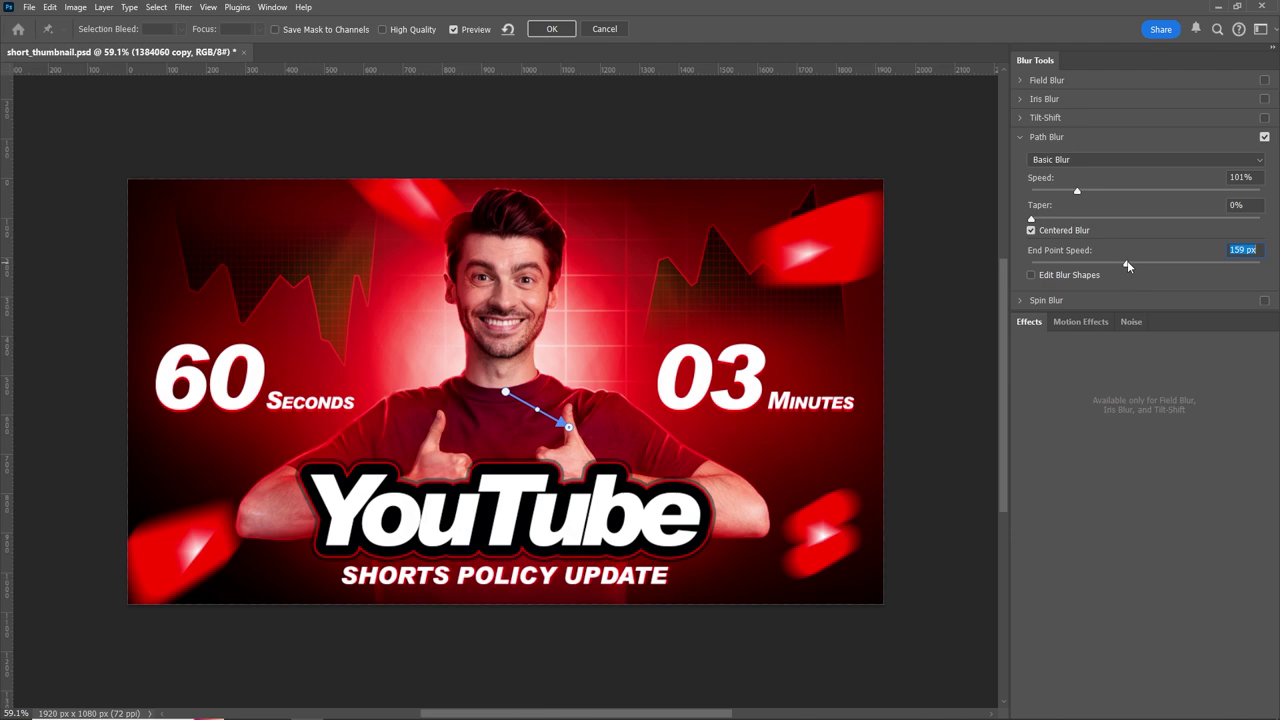
pyautogui.click(555, 28)
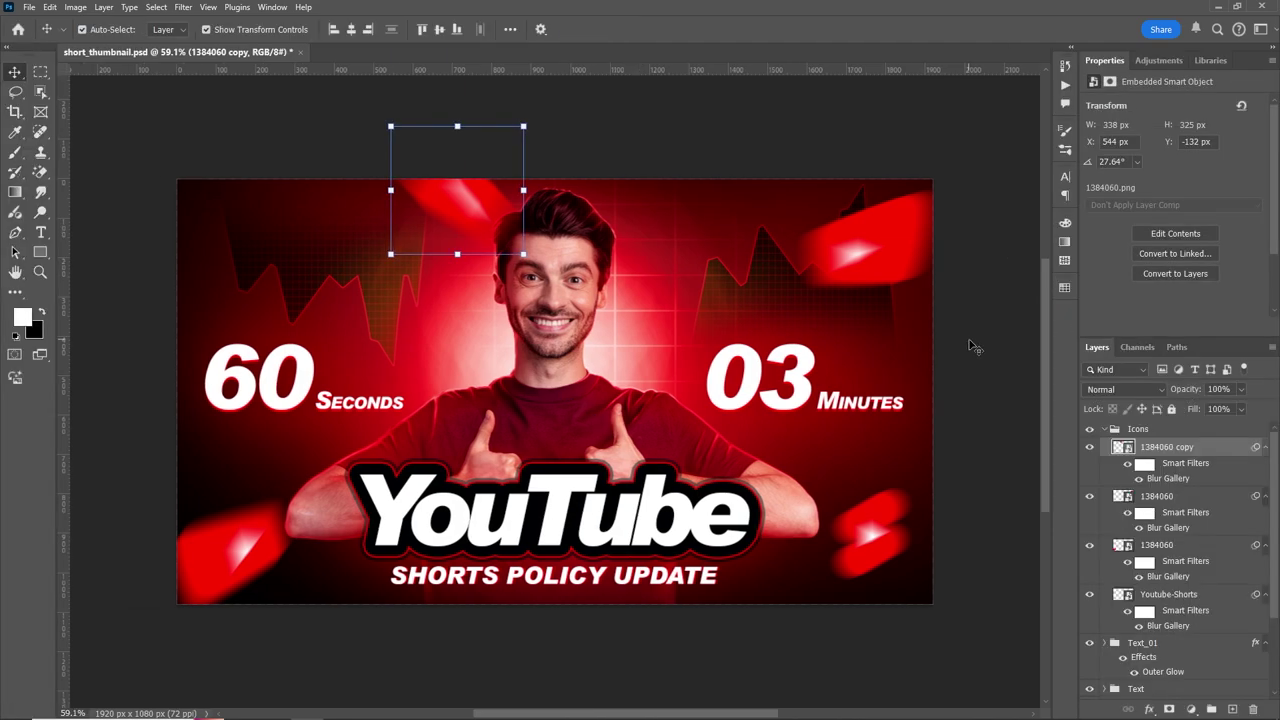
pyautogui.moveTo(463, 206)
pyautogui.mouseDown()
pyautogui.moveTo(515, 181)
pyautogui.moveTo(200, 210)
pyautogui.mouseUp()
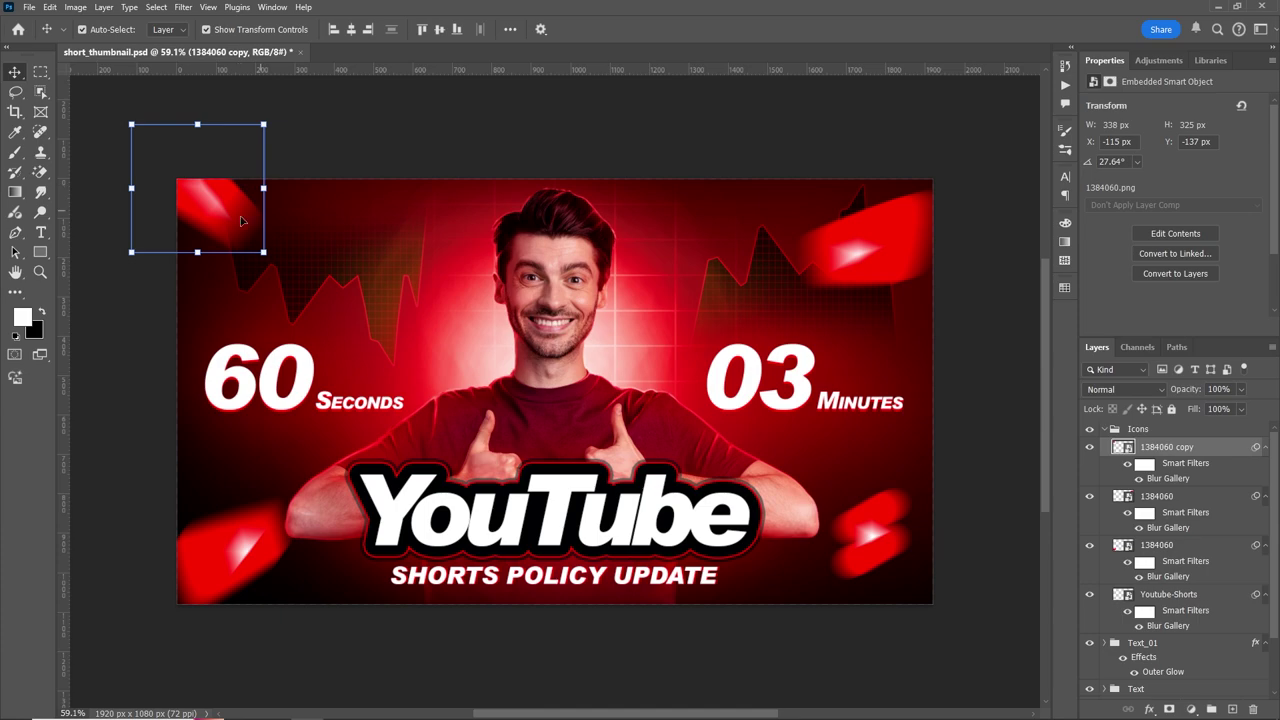
pyautogui.moveTo(200, 285); pyautogui.dragTo(215, 288)
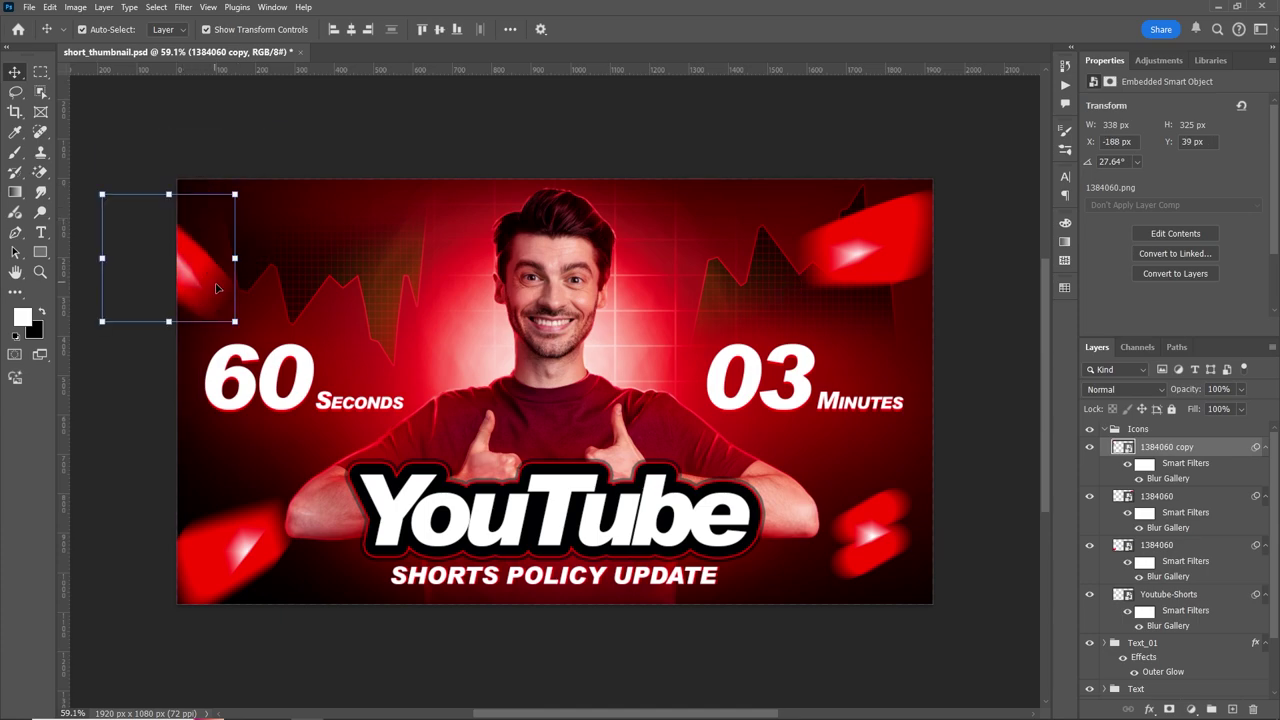
# Move layer 1384060 into the top-right corner, nudging it left with arrow keys
pyautogui.click(982, 252)
pyautogui.moveTo(880, 240); pyautogui.dragTo(934, 183)
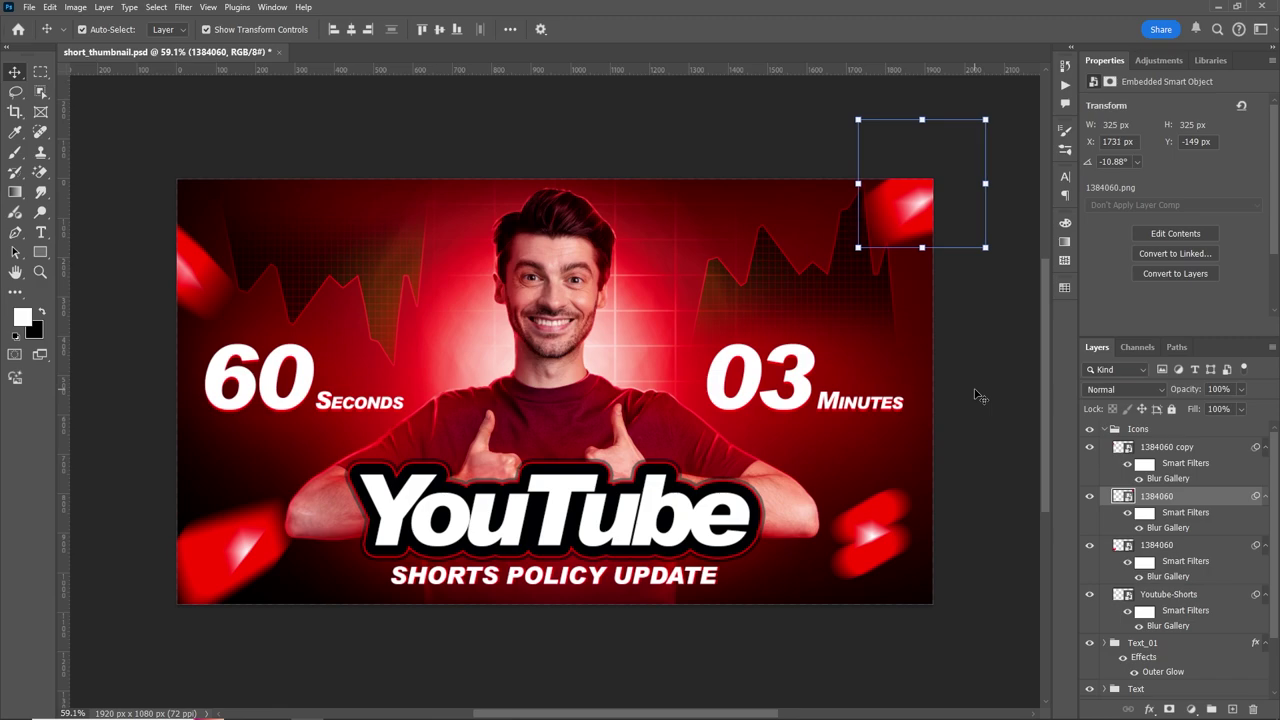
pyautogui.press('Left')
pyautogui.press('Left')
pyautogui.press('Left')
pyautogui.press('Left')
pyautogui.press('Left')
pyautogui.press('Left')
pyautogui.press('Left')
pyautogui.press('Left')
pyautogui.press('Left')
pyautogui.press('Left')
pyautogui.press('Left')
pyautogui.press('Left')
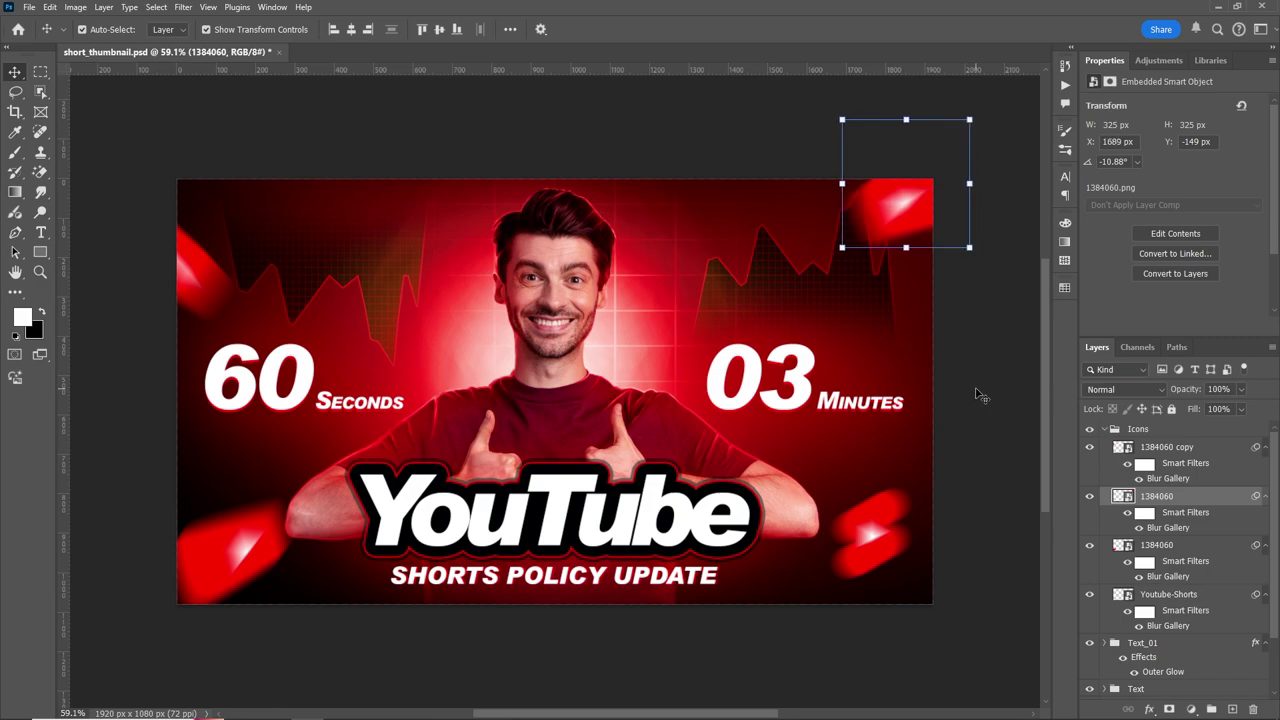
pyautogui.press('Left')
pyautogui.press('Left')
pyautogui.press('Left')
pyautogui.press('Left')
pyautogui.press('Left')
pyautogui.press('Left')
pyautogui.press('Left')
pyautogui.press('Left')
pyautogui.press('Left')
pyautogui.press('Left')
pyautogui.press('Left')
pyautogui.press('Left')
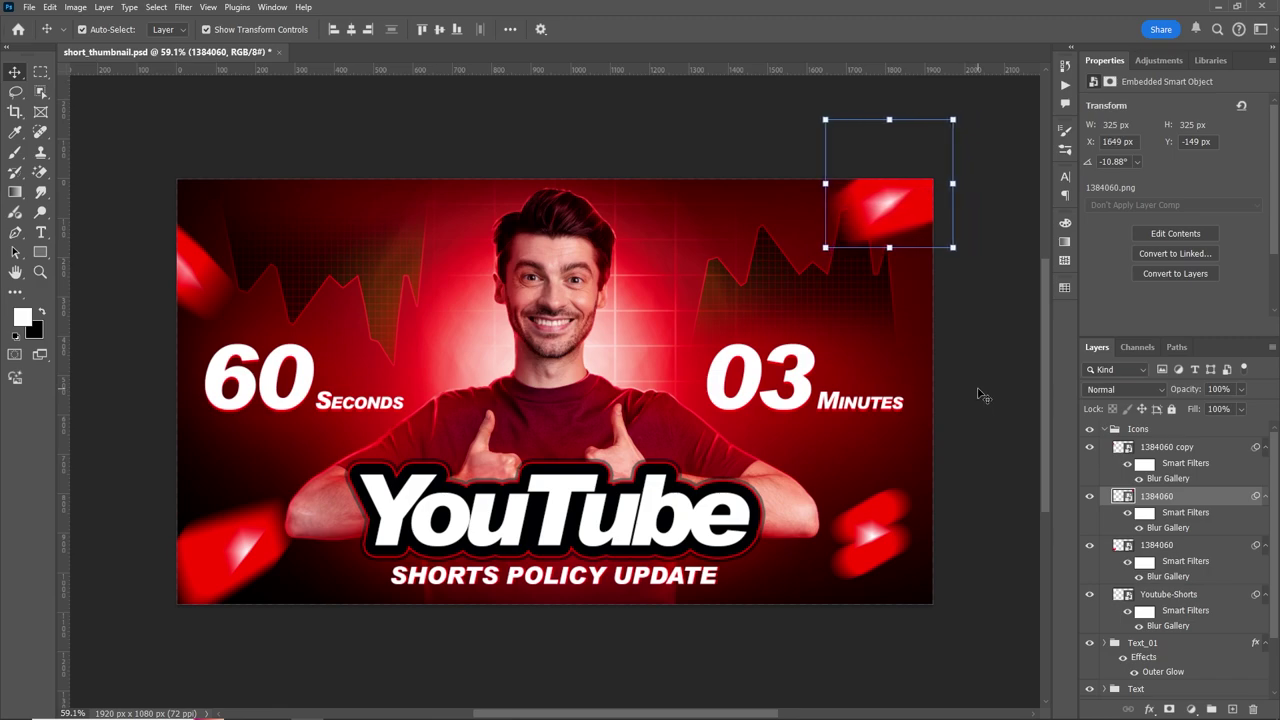
pyautogui.press('Left')
pyautogui.press('Left')
pyautogui.press('Left')
pyautogui.click(985, 402)
pyautogui.moveTo(986, 91)
pyautogui.mouseDown()
pyautogui.moveTo(857, 214)
pyautogui.moveTo(795, 195)
pyautogui.mouseUp()
pyautogui.click(1000, 232)
# Insert a 60 pt 'To' before '03' in the 03 Minutes title layer
pyautogui.click(760, 378)
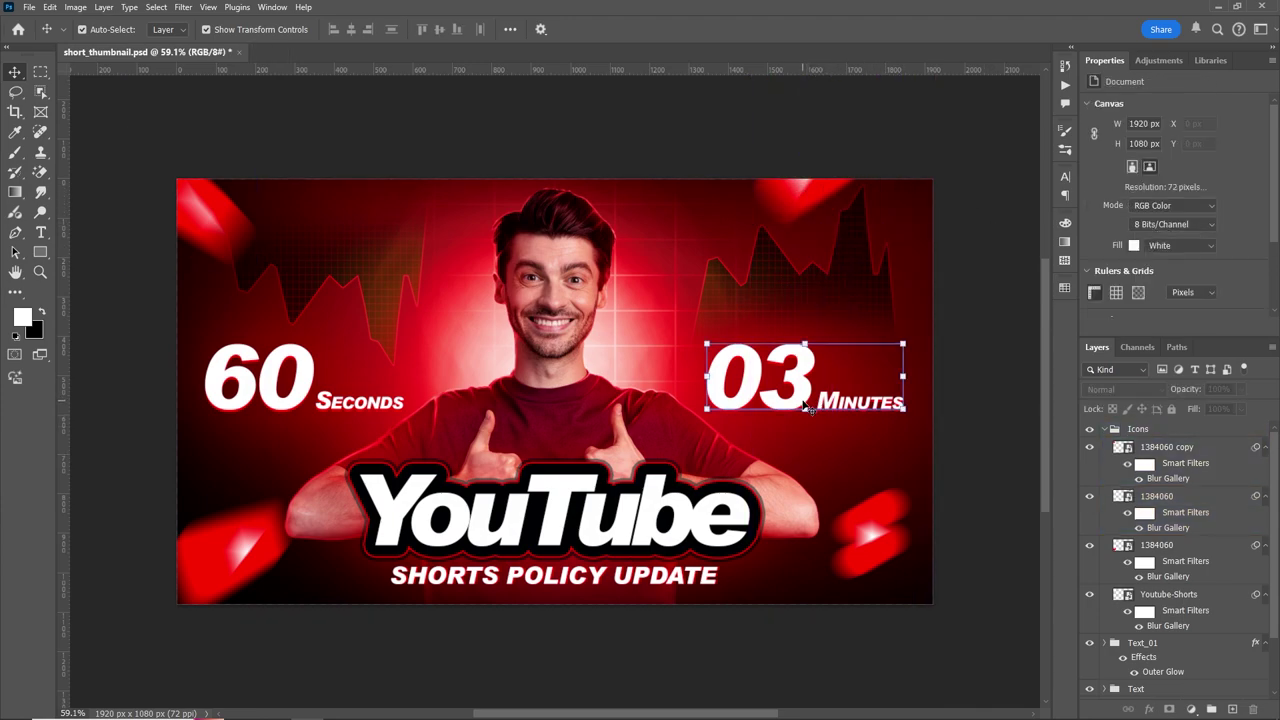
pyautogui.doubleClick(1123, 661)
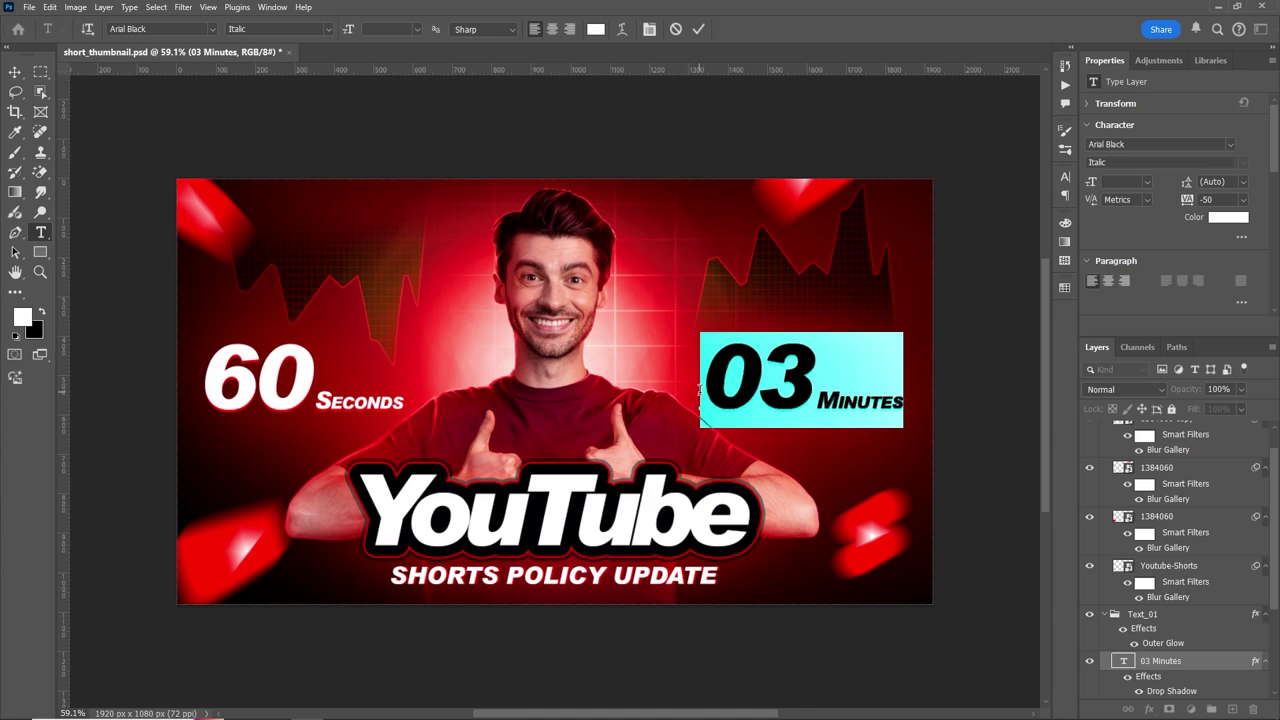
pyautogui.click(704, 385)
pyautogui.write('To')
pyautogui.moveTo(789, 385); pyautogui.dragTo(709, 387)
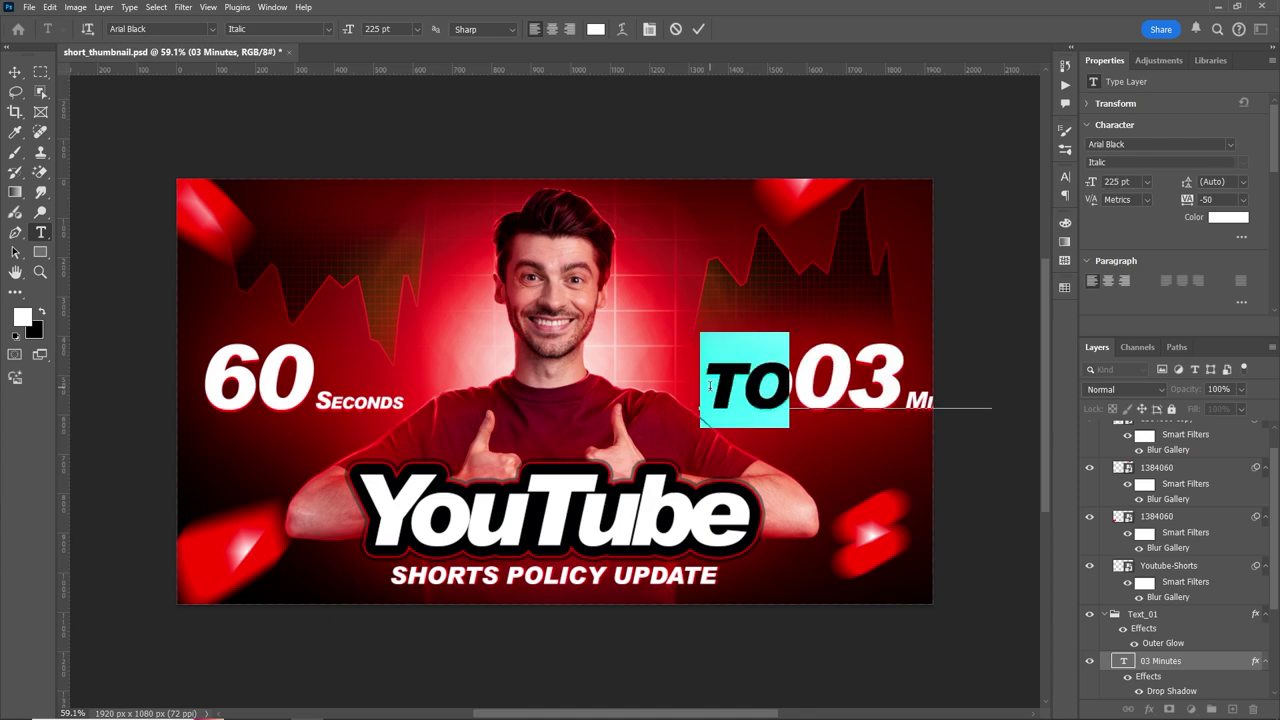
pyautogui.click(1146, 182)
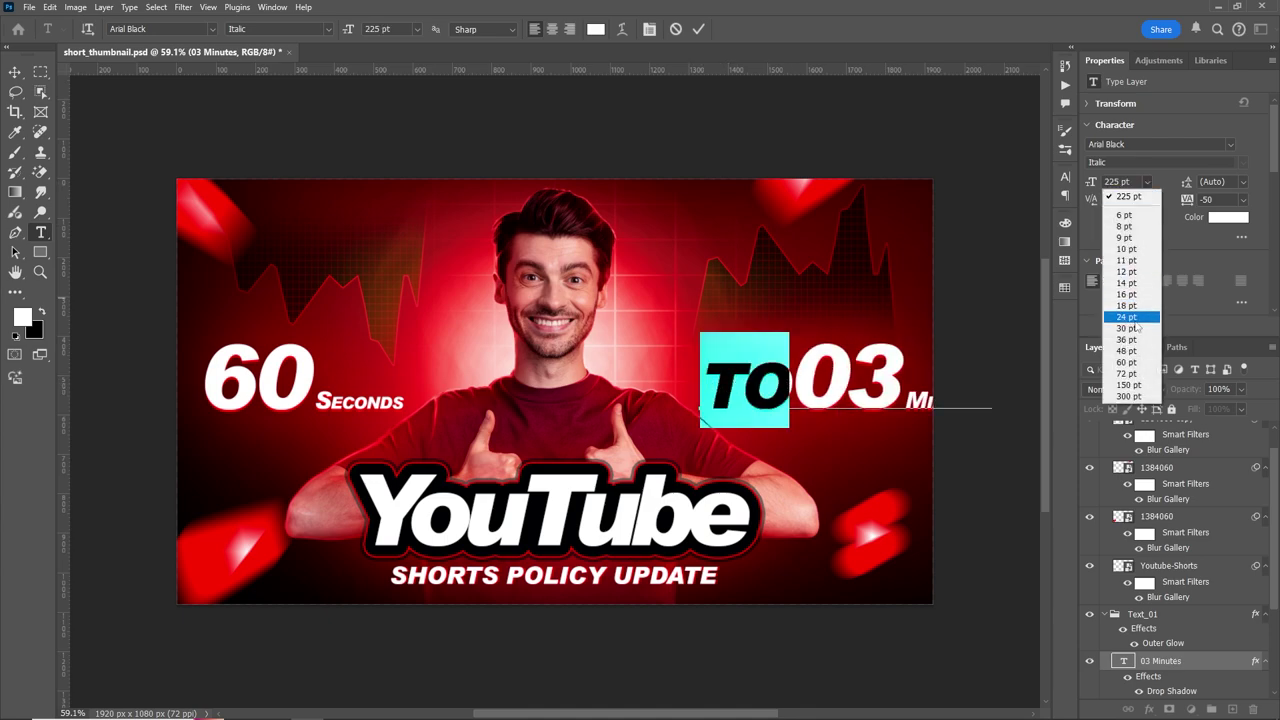
pyautogui.click(1127, 366)
pyautogui.click(1147, 182)
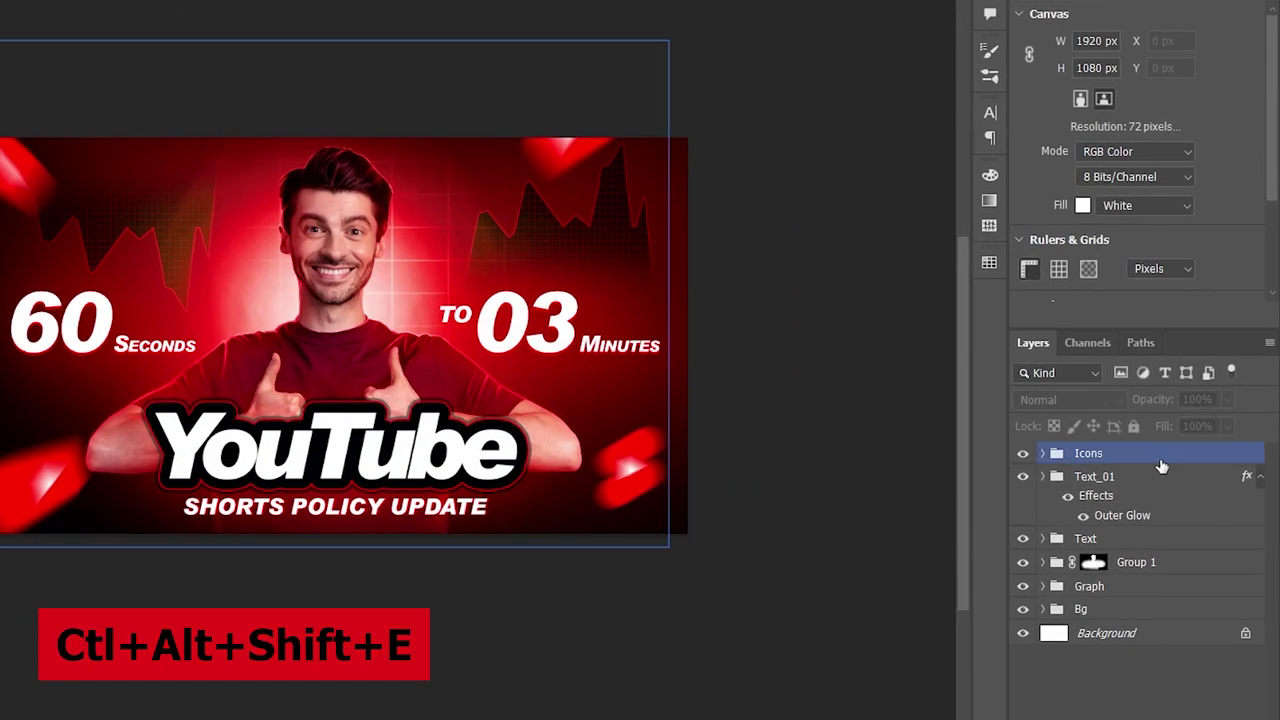
pyautogui.click(1161, 460)
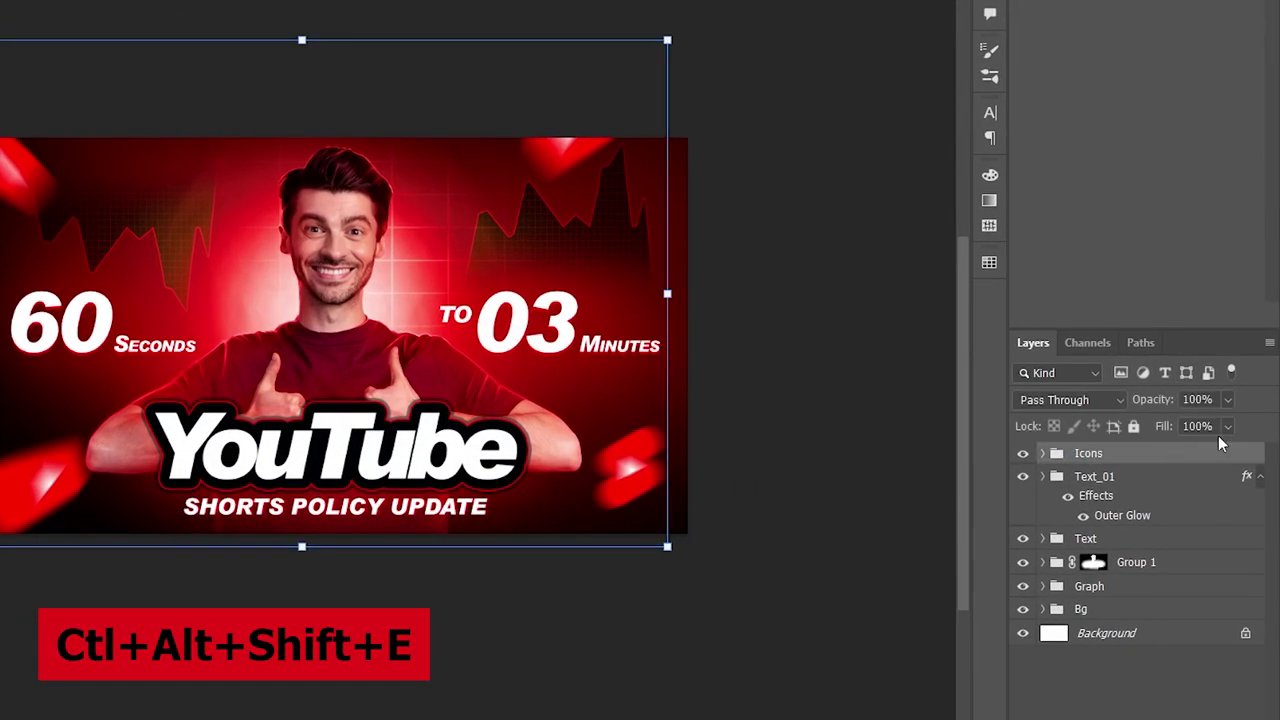
# Stamp visible layers into Layer 4 with Ctrl+Alt+Shift+E and convert it to a smart object
pyautogui.hotkey('ctrl', 'alt', 'shift', 'e')
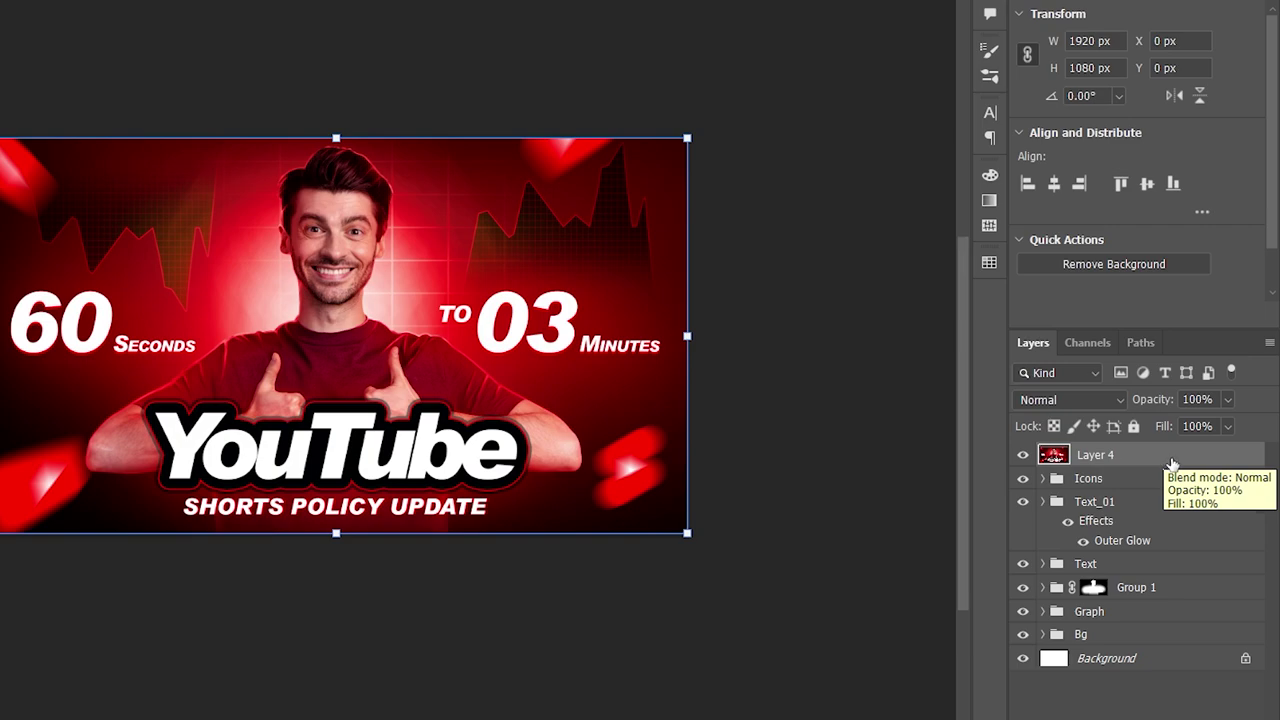
pyautogui.rightClick(1203, 488)
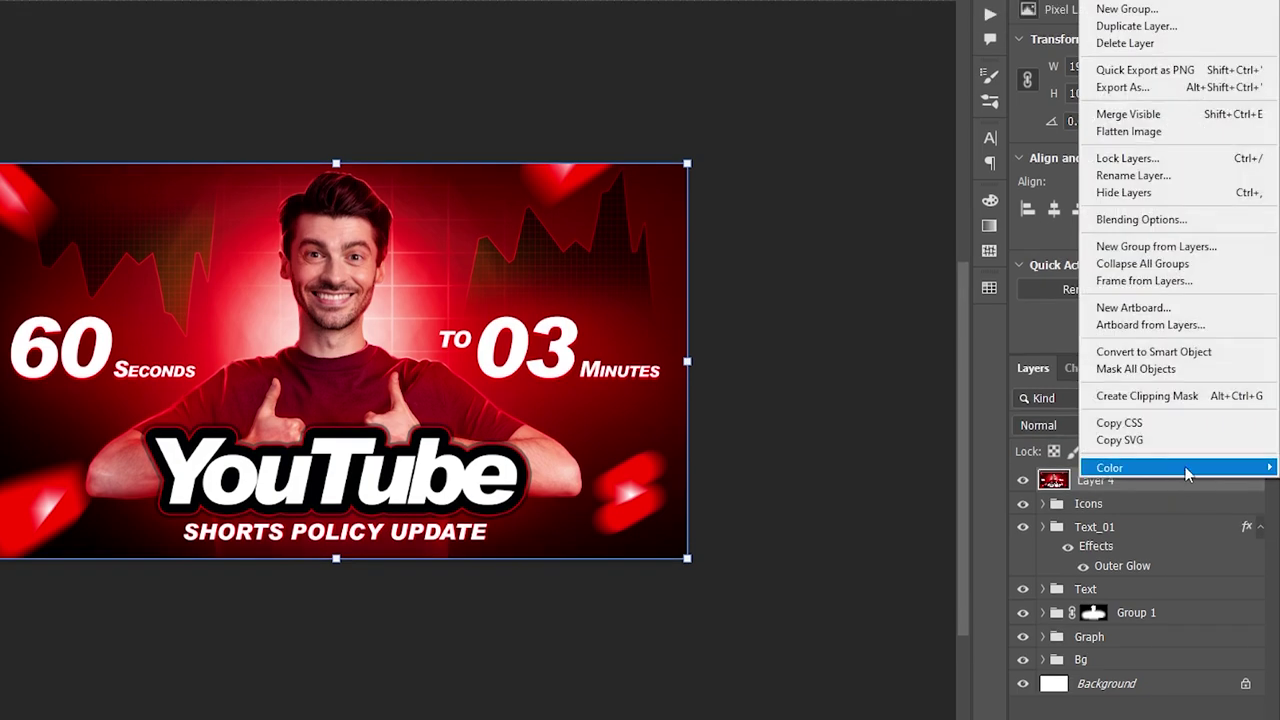
pyautogui.click(1150, 352)
pyautogui.scroll(2, 714, 231)
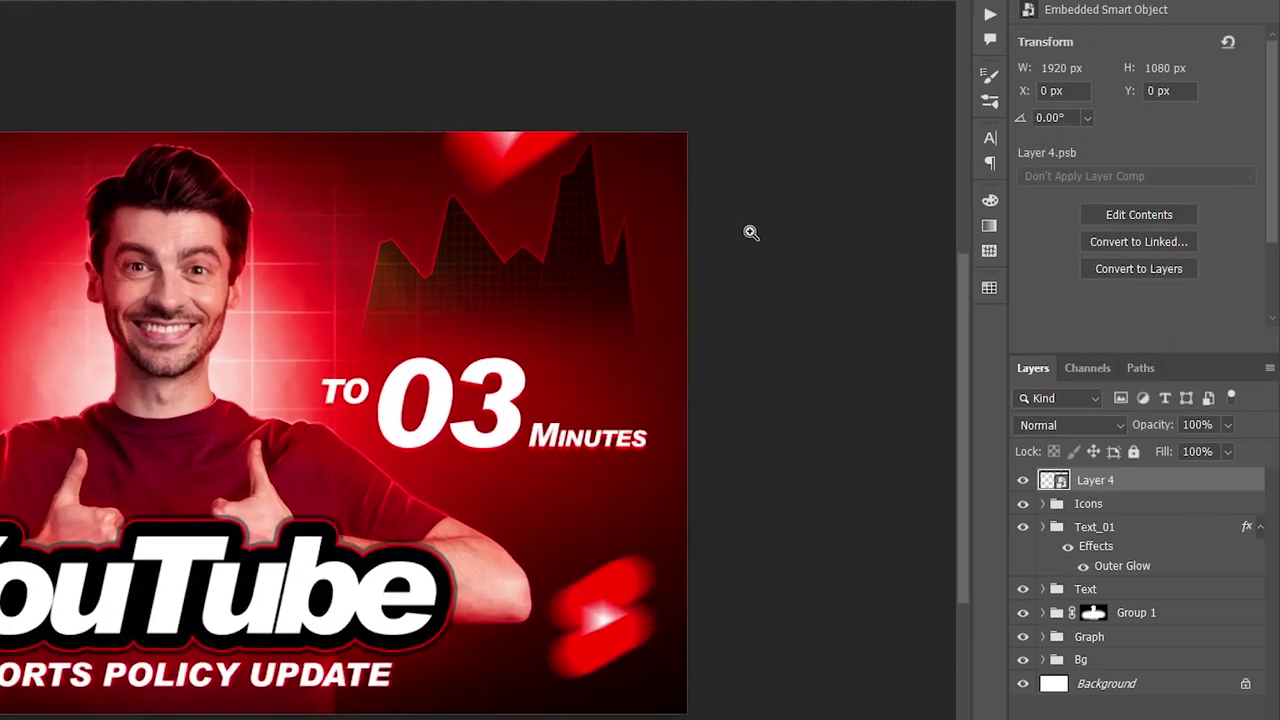
pyautogui.scroll(-1, 760, 231)
pyautogui.press('v')
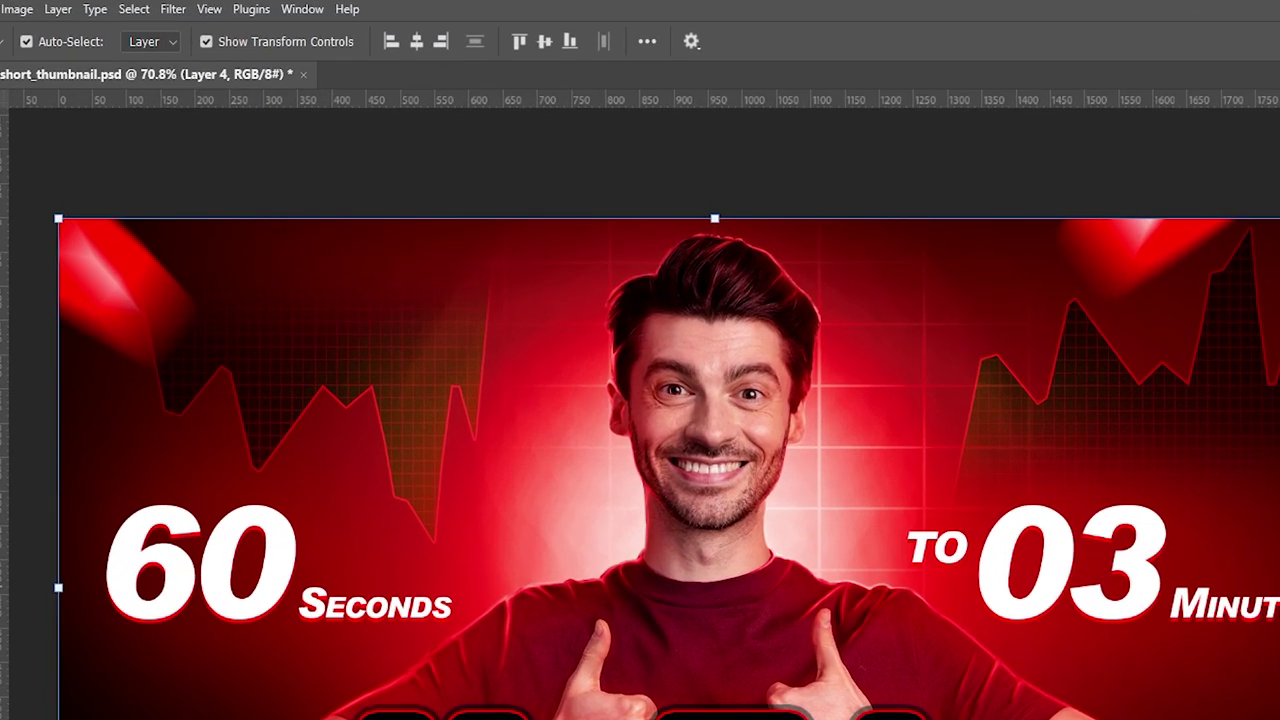
# In the Camera Raw Filter, set exposure +0.25, highlights -7 and vibrance +9
pyautogui.click(173, 9)
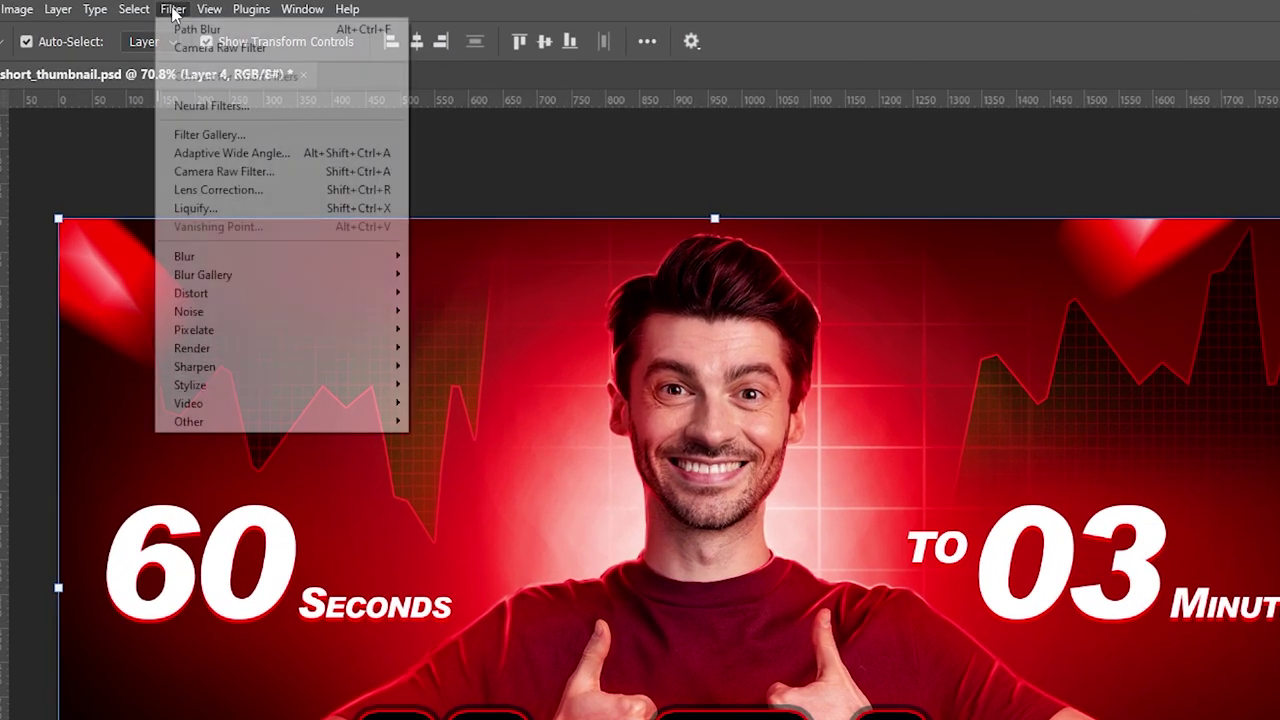
pyautogui.click(268, 172)
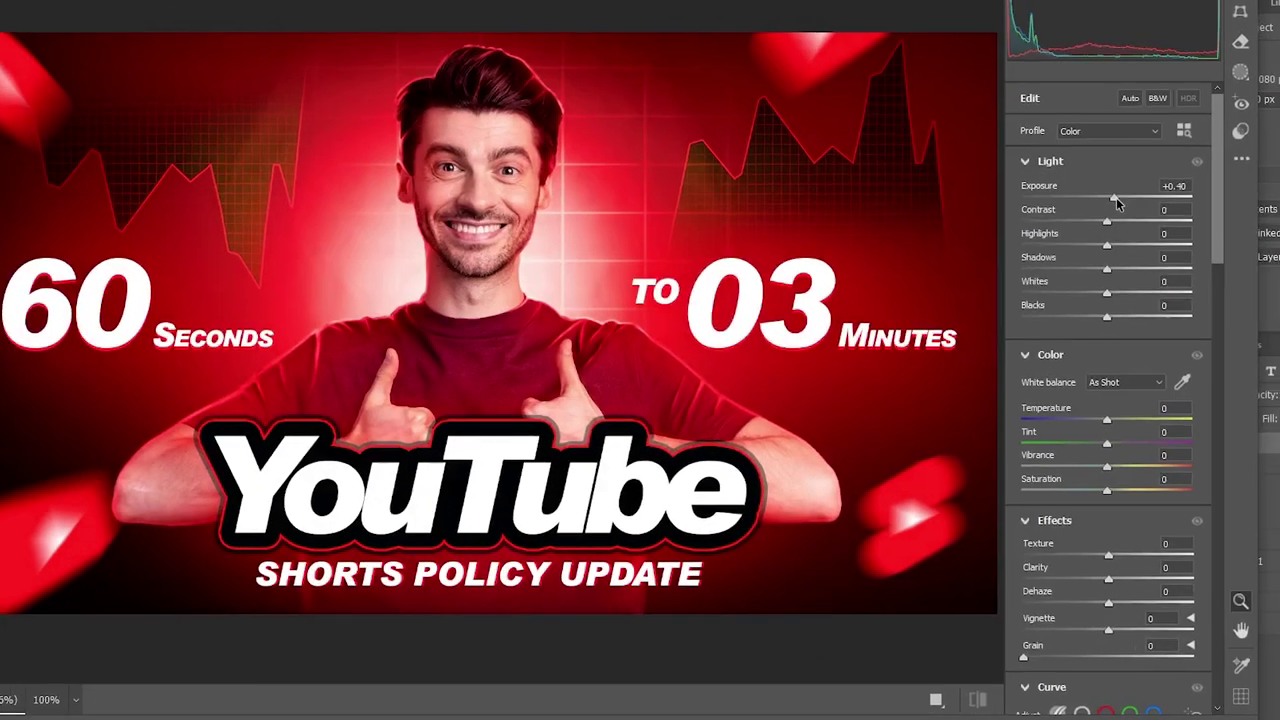
pyautogui.moveTo(1146, 176)
pyautogui.mouseDown()
pyautogui.moveTo(1160, 180)
pyautogui.moveTo(1153, 206)
pyautogui.mouseUp()
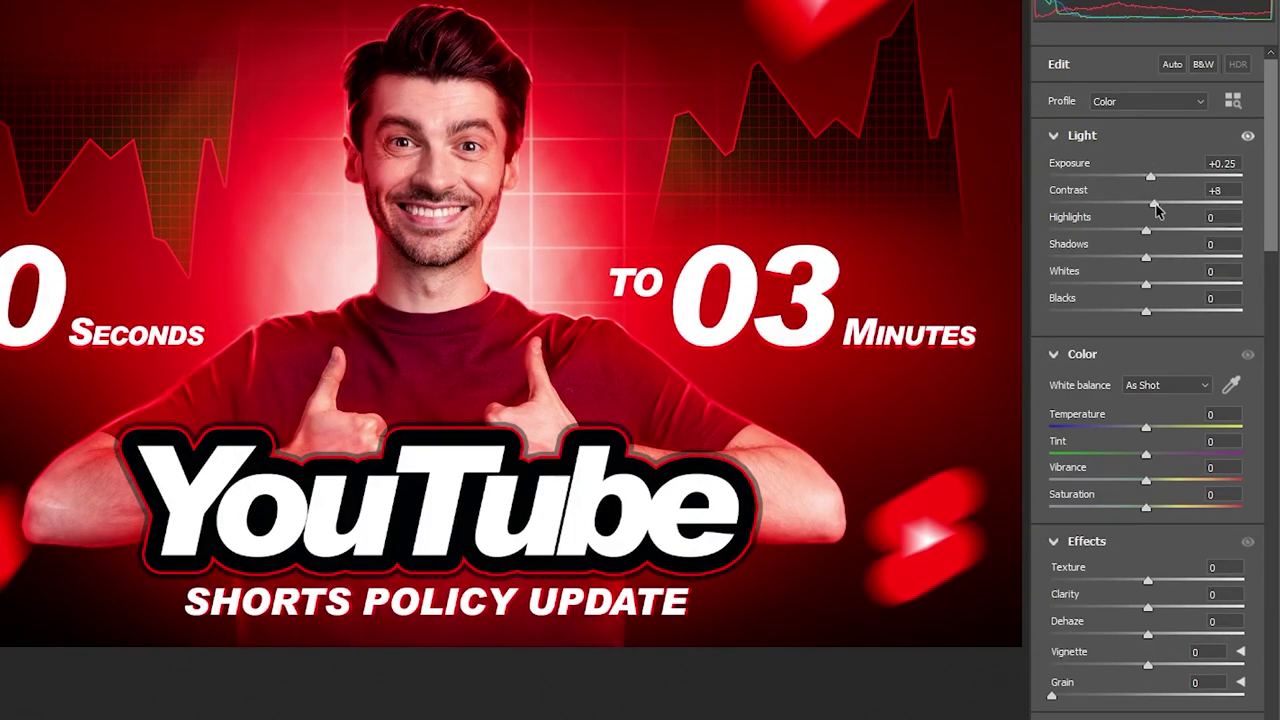
pyautogui.moveTo(1146, 230)
pyautogui.mouseDown()
pyautogui.moveTo(1106, 262)
pyautogui.moveTo(1177, 287)
pyautogui.moveTo(1123, 287)
pyautogui.moveTo(1165, 296)
pyautogui.moveTo(1128, 318)
pyautogui.mouseUp()
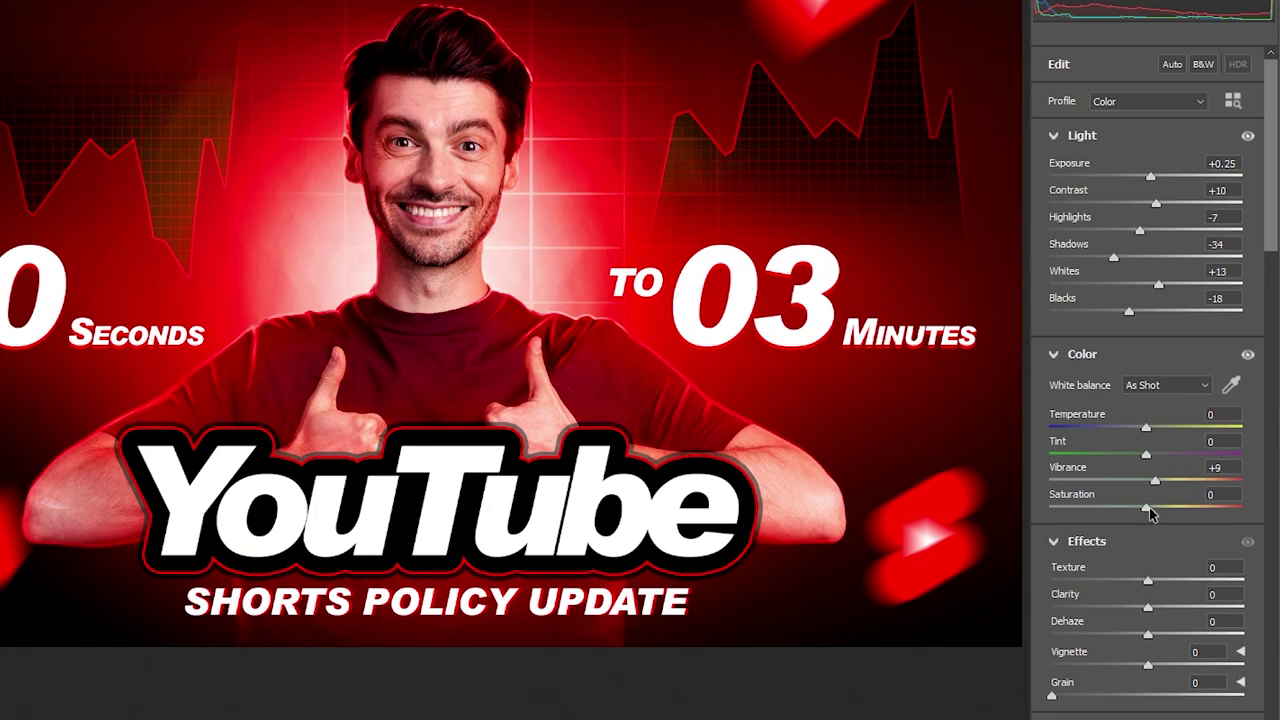
pyautogui.moveTo(1146, 507)
pyautogui.mouseDown()
pyautogui.moveTo(1166, 516)
pyautogui.moveTo(1146, 517)
pyautogui.mouseUp()
pyautogui.scroll(-5, 1268, 220)
pyautogui.moveTo(1148, 251)
pyautogui.mouseDown()
pyautogui.moveTo(1183, 252)
pyautogui.moveTo(1151, 336)
pyautogui.mouseUp()
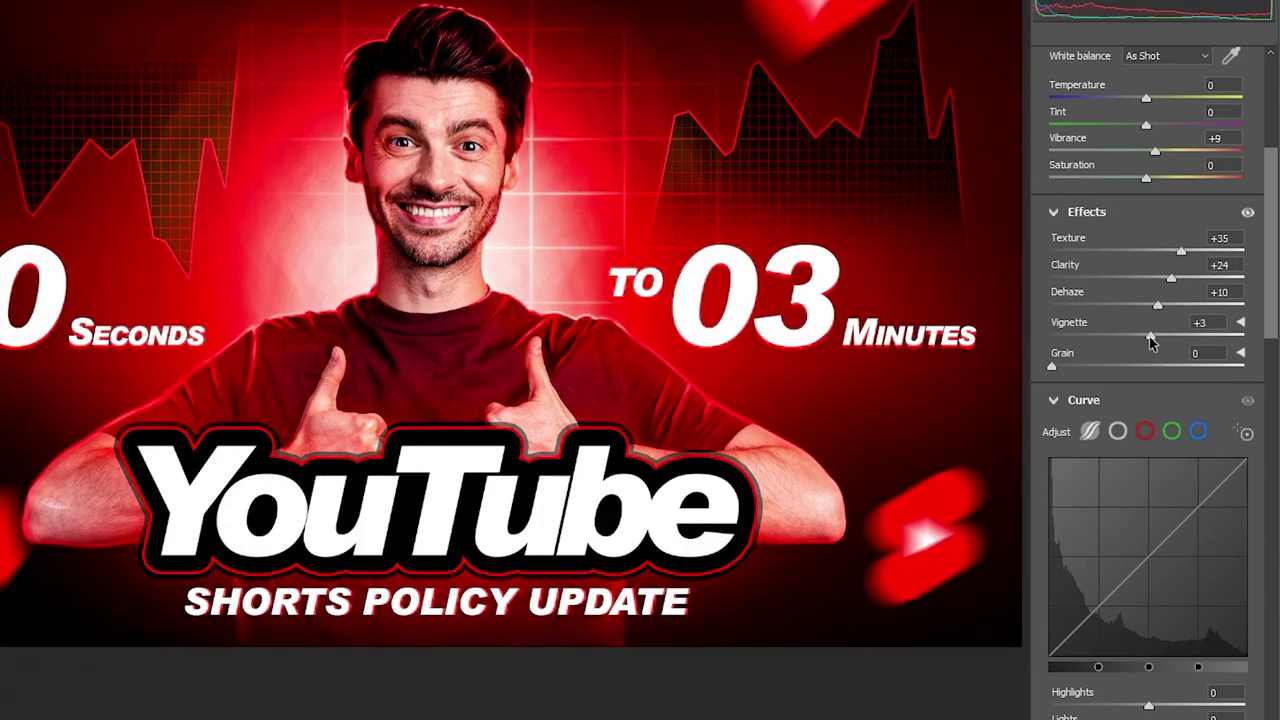
# Add a slight vignette and grain, sharpening 64, noise reduction 18, color noise reduction 25
pyautogui.moveTo(1052, 366); pyautogui.dragTo(1063, 367)
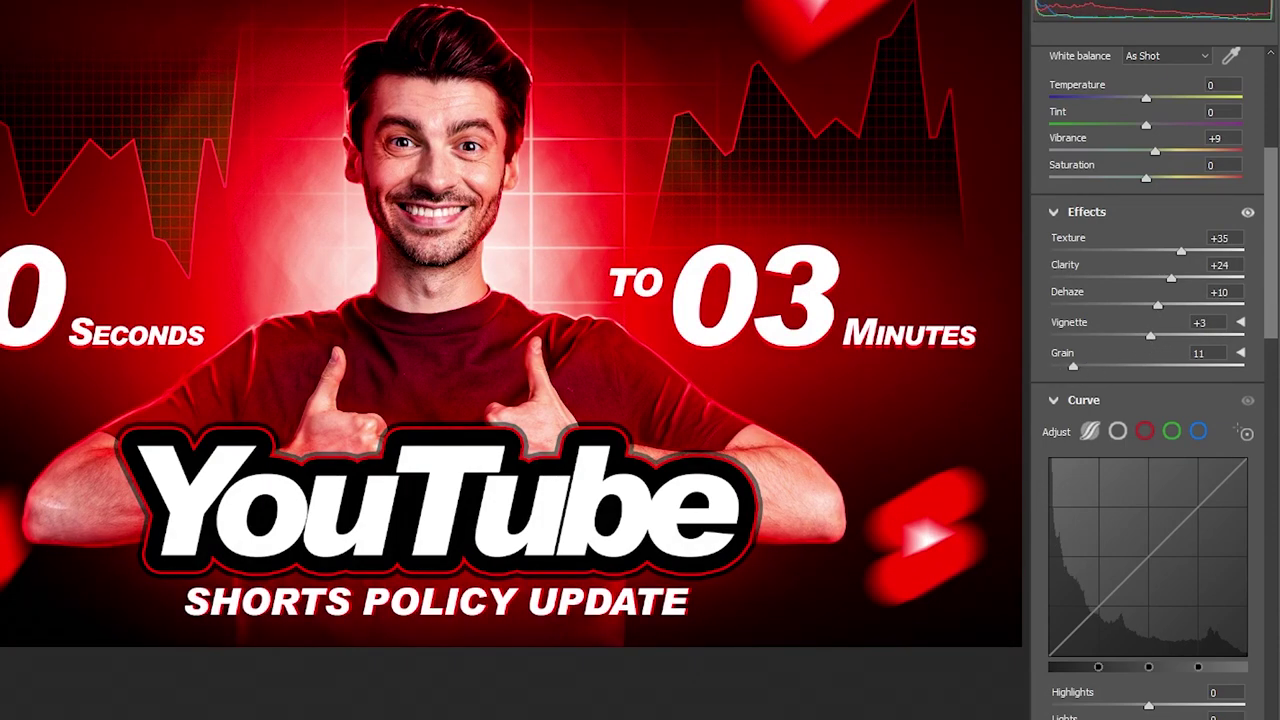
pyautogui.scroll(-5, 1150, 400)
pyautogui.moveTo(1148, 388); pyautogui.dragTo(1190, 397)
pyautogui.moveTo(1052, 524); pyautogui.dragTo(1127, 524)
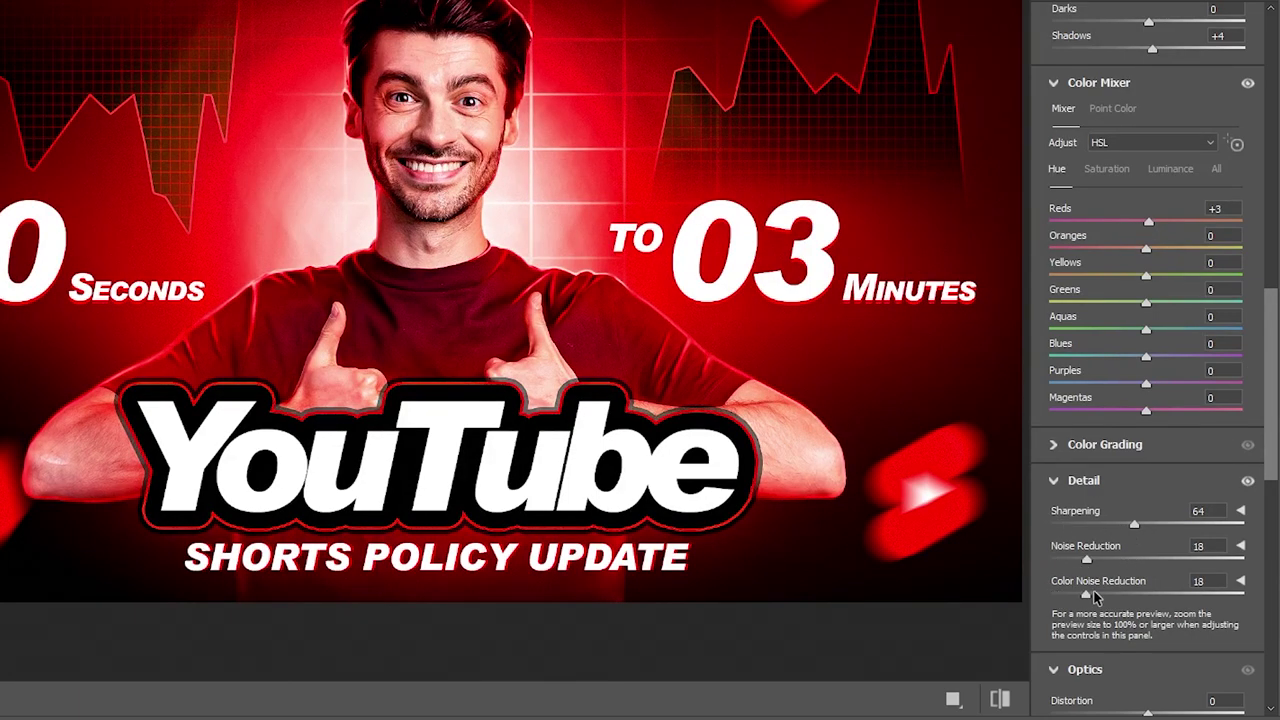
pyautogui.moveTo(1094, 597); pyautogui.dragTo(1104, 597)
# Review the preview, apply the Camera Raw grade, and toggle Layer 4's visibility to compare
pyautogui.hotkey('ctrl', '-')
pyautogui.scroll(3, 680, 100)
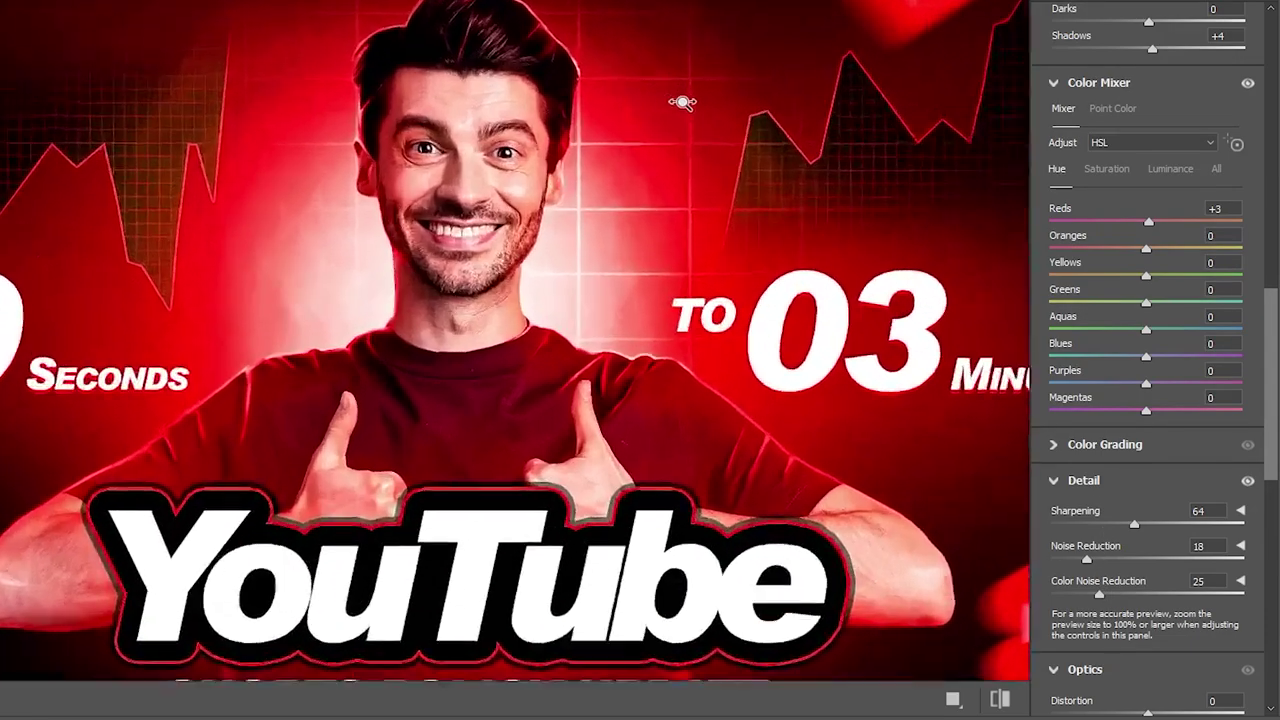
pyautogui.scroll(2, 694, 106)
pyautogui.scroll(2, 671, 112)
pyautogui.scroll(1, 671, 112)
pyautogui.hotkey('ctrl', '0')
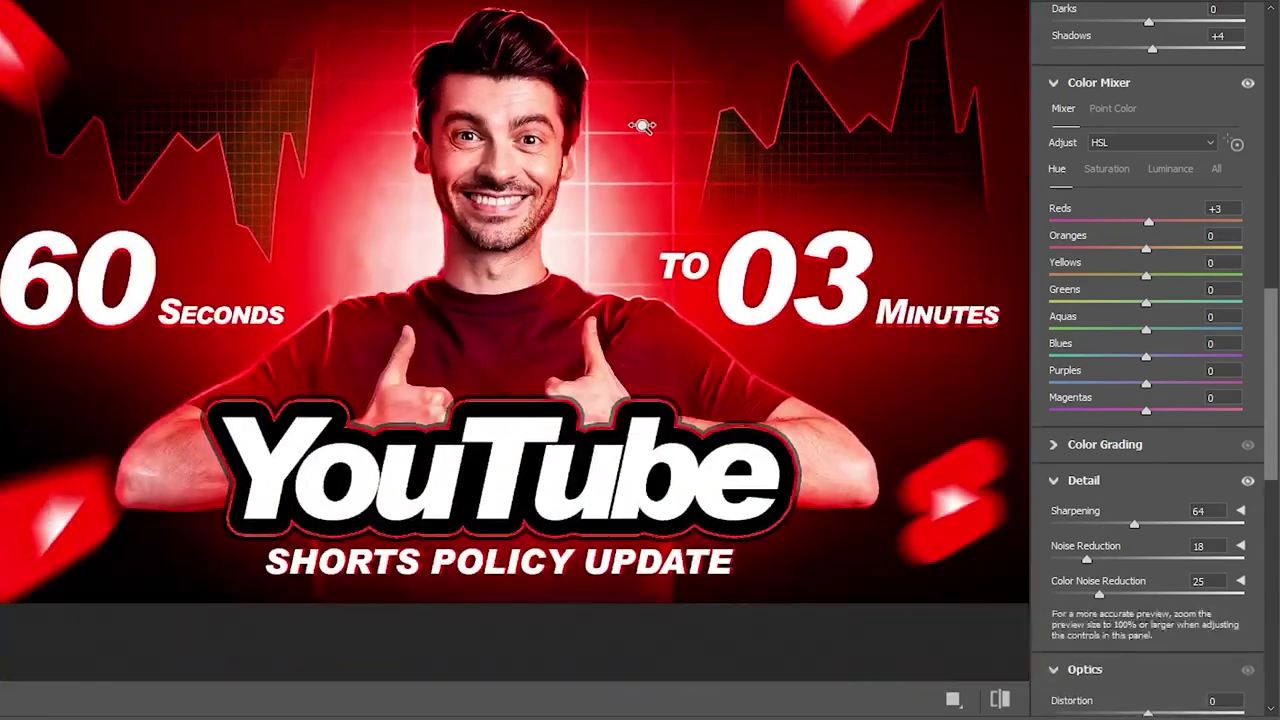
pyautogui.hotkey('ctrl', '+')
pyautogui.scroll(-3, 1274, 380)
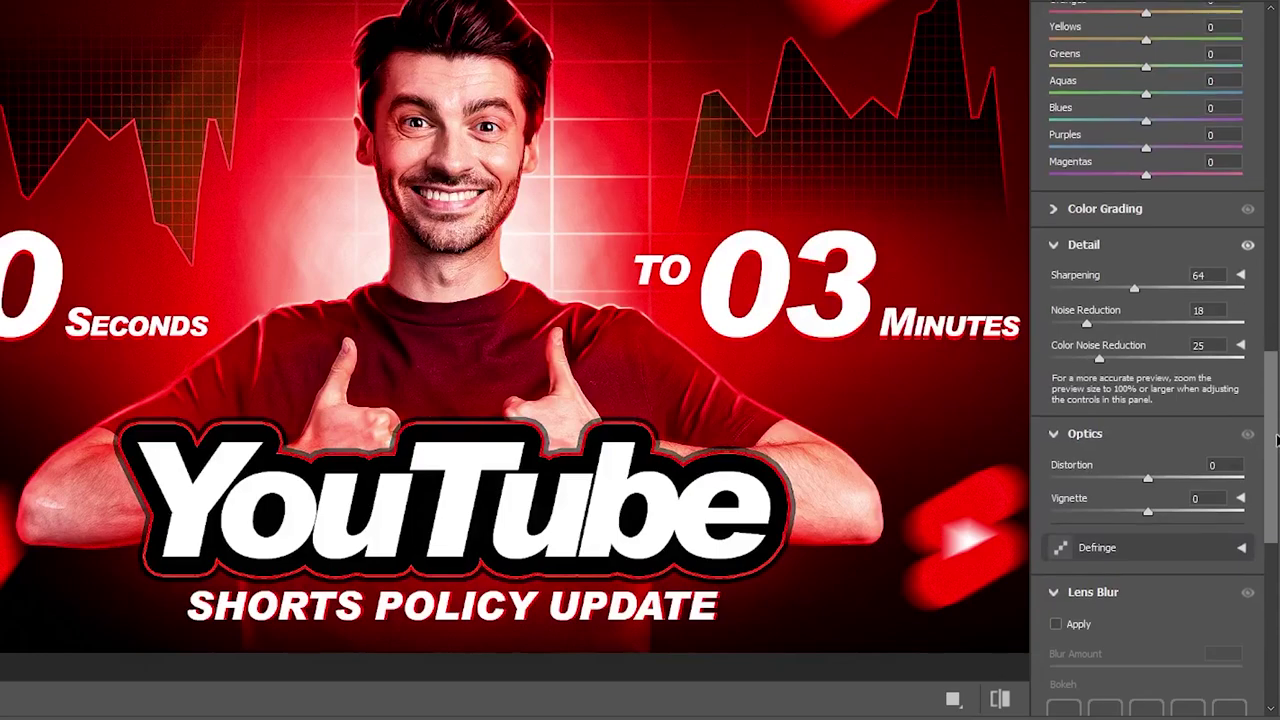
pyautogui.scroll(5, 1250, 100)
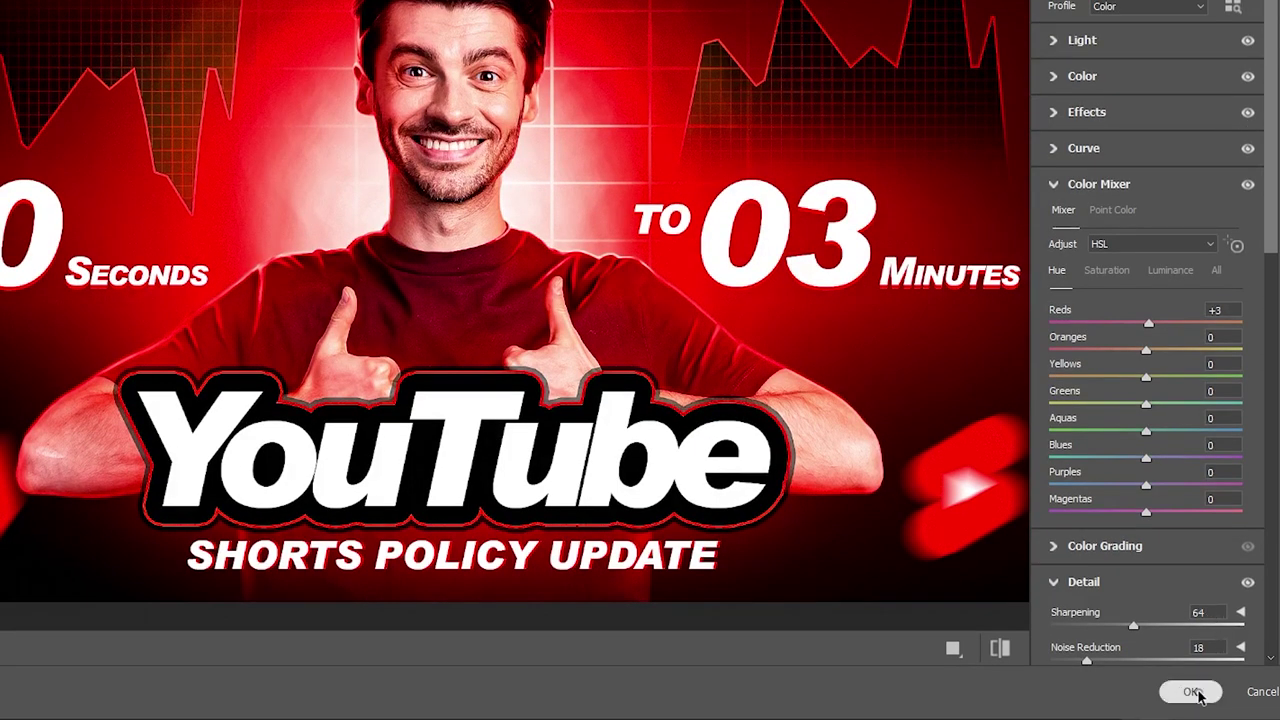
pyautogui.click(1190, 691)
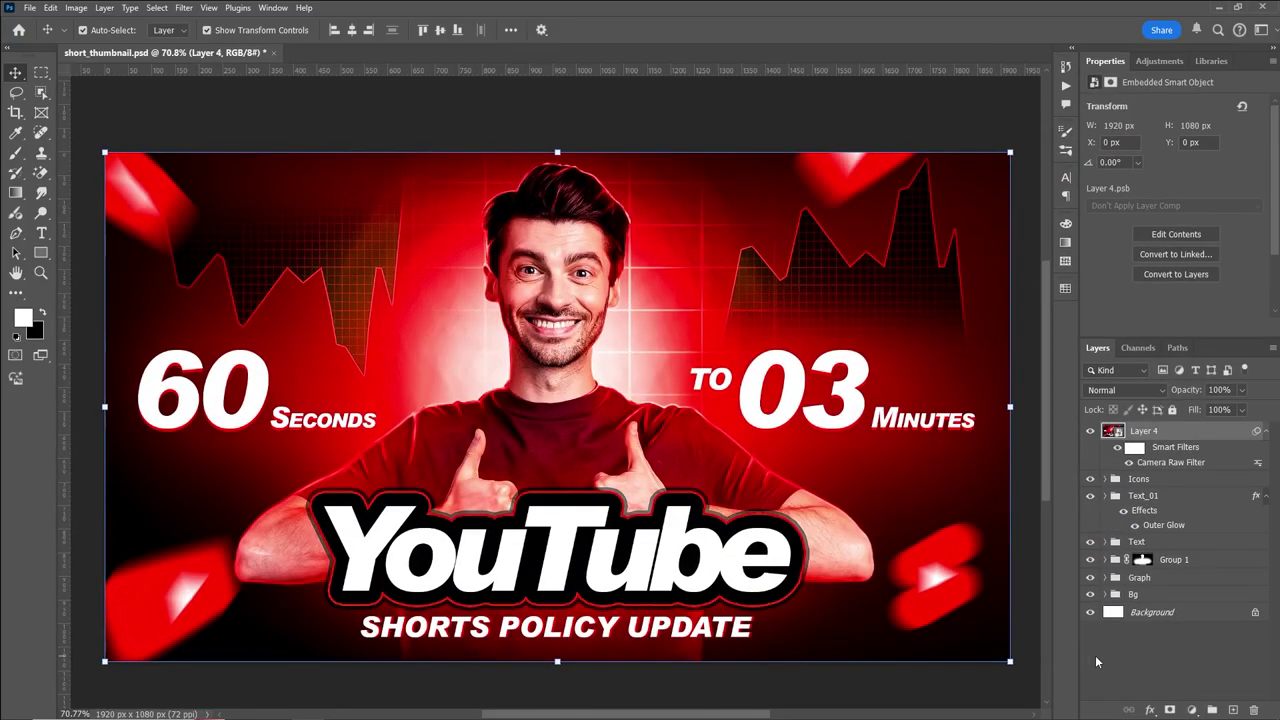
pyautogui.click(1090, 431)
pyautogui.click(1090, 431)
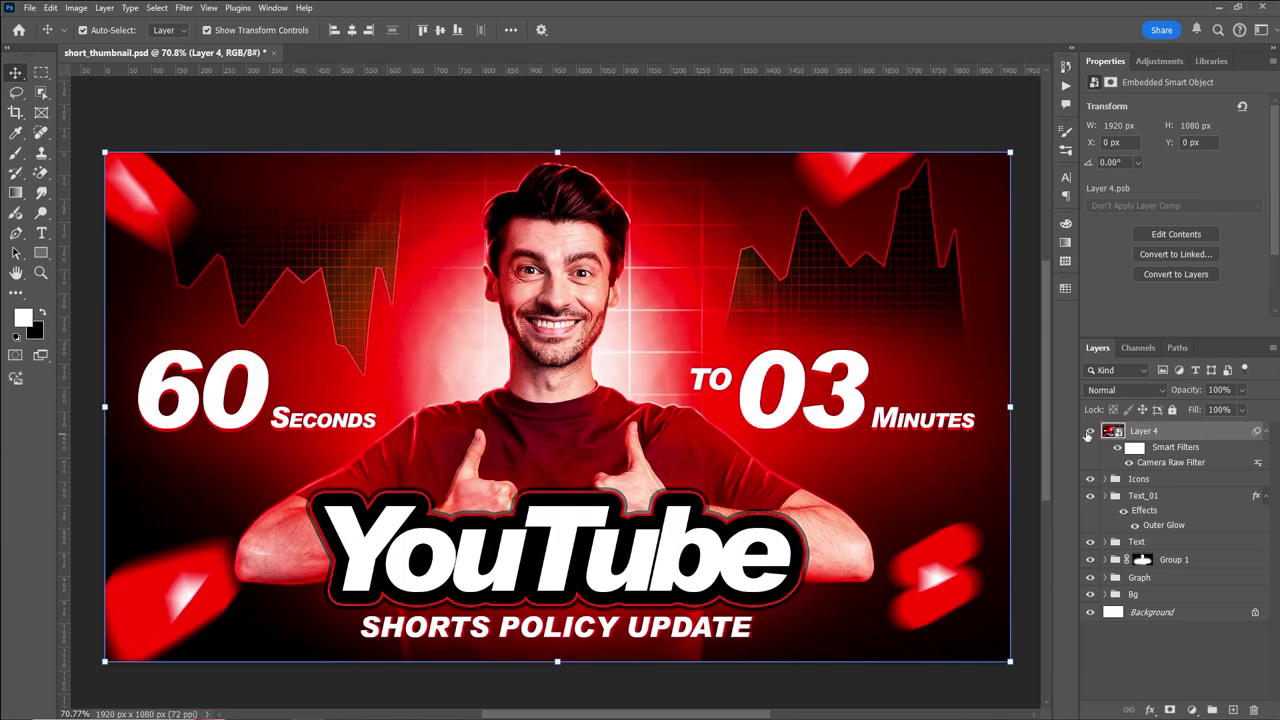